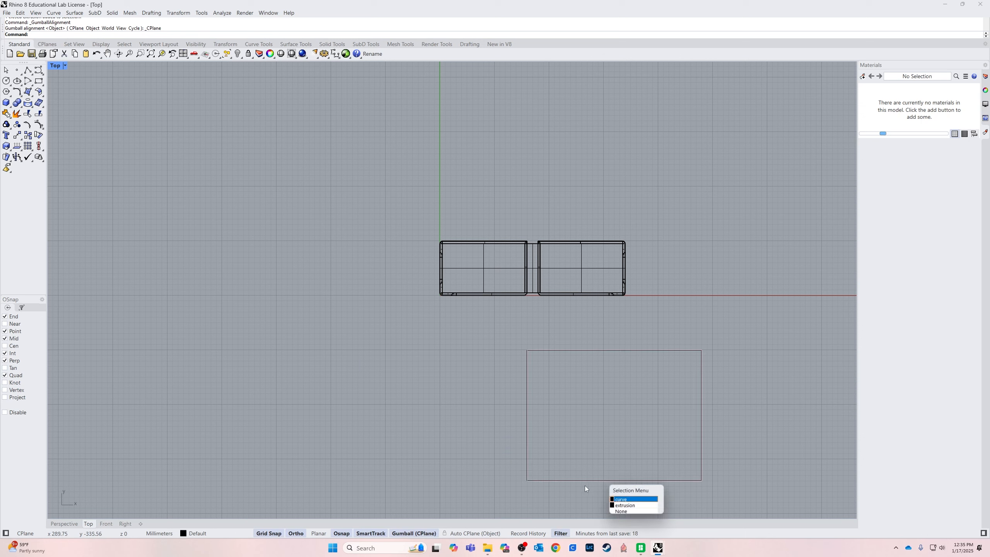
Move the rectangle curve over the two-panel part, centered across its width, with one edge just inside the part's far edge.
{"action": "left_click", "coordinate": [628, 502]}
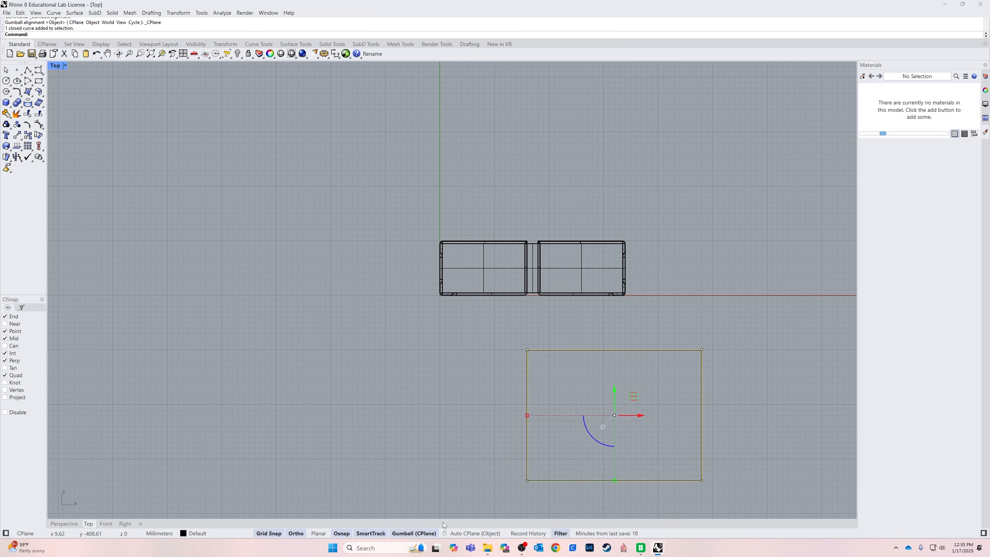
{"action": "right_click", "coordinate": [416, 533]}
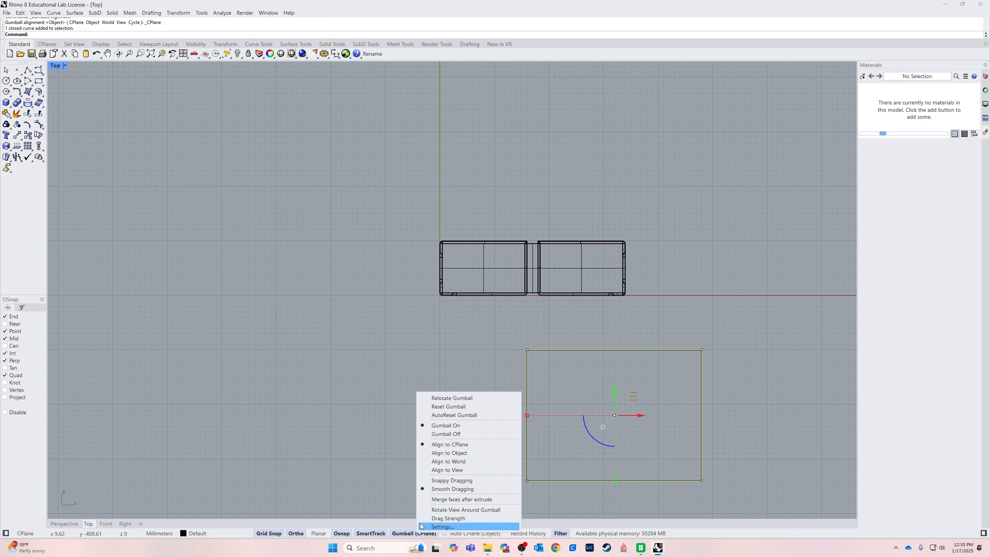
{"action": "left_click", "coordinate": [468, 371]}
{"action": "left_click_drag", "start_coordinate": [639, 416], "coordinate": [559, 428]}
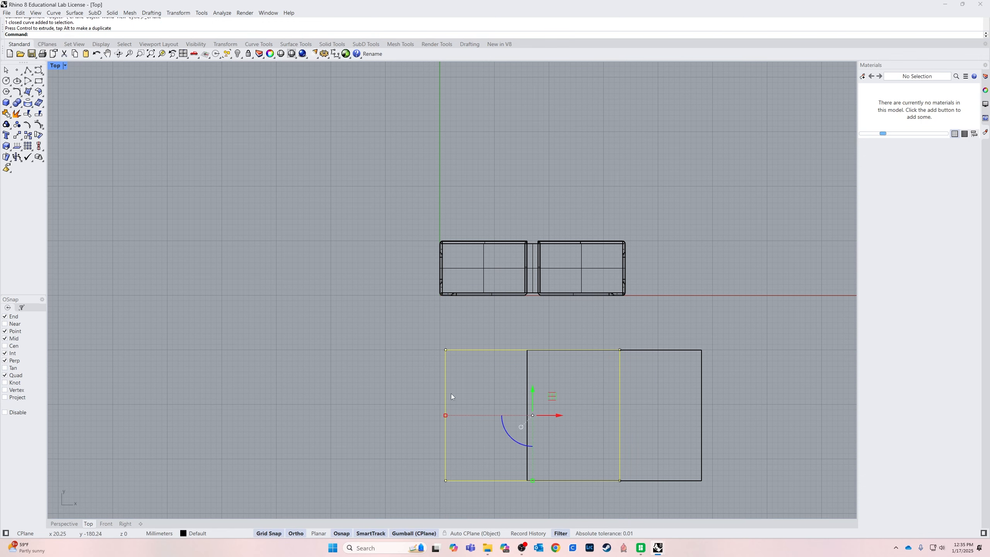
{"action": "scroll", "coordinate": [451, 393], "scroll_direction": "up", "scroll_amount": 5}
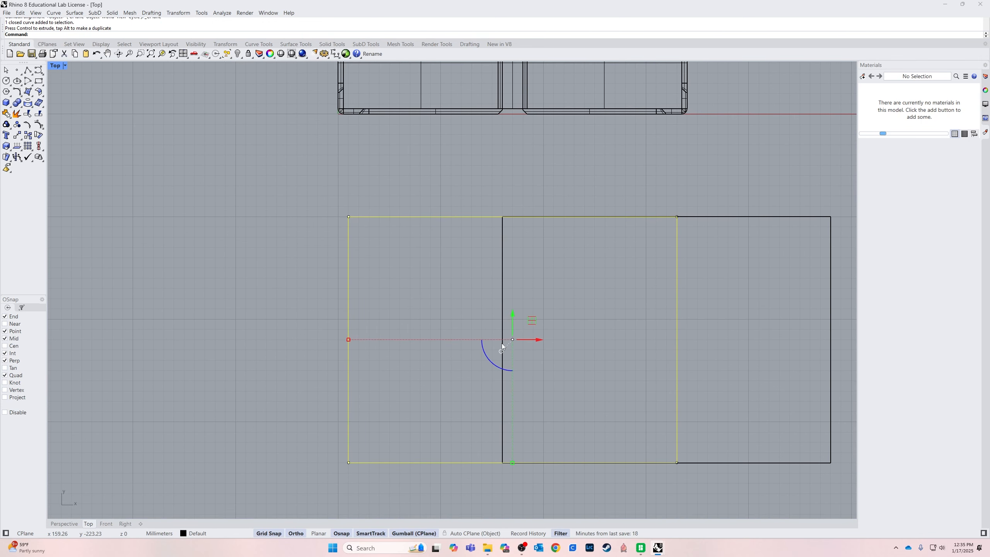
{"action": "left_click_drag", "start_coordinate": [513, 314], "coordinate": [549, 192]}
{"action": "right_click_drag", "start_coordinate": [582, 281], "coordinate": [533, 448]}
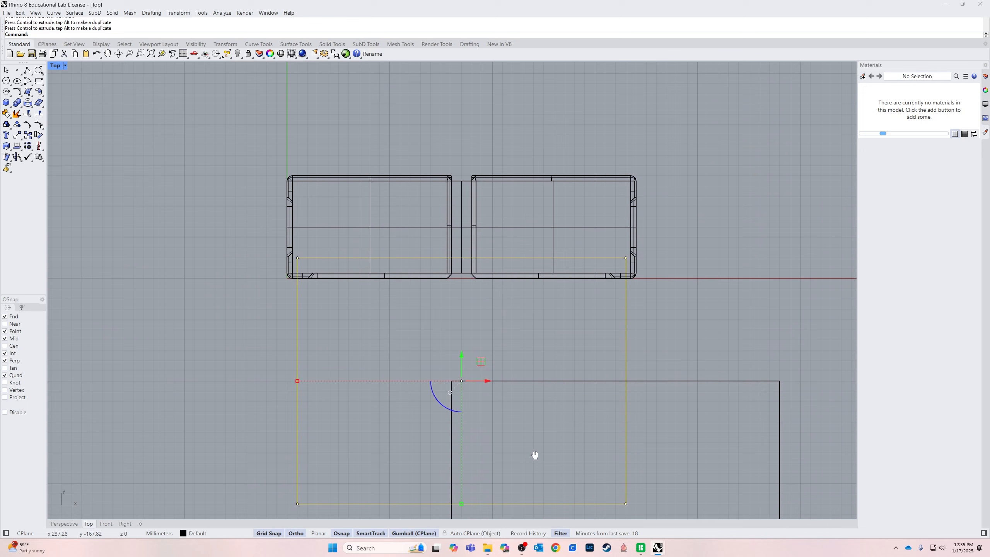
{"action": "left_click_drag", "start_coordinate": [461, 357], "coordinate": [478, 275]}
Examine in the Top view how the moved rectangle fits over the two panels and extends in front of them.
{"action": "scroll", "coordinate": [555, 156], "scroll_direction": "up", "scroll_amount": 3}
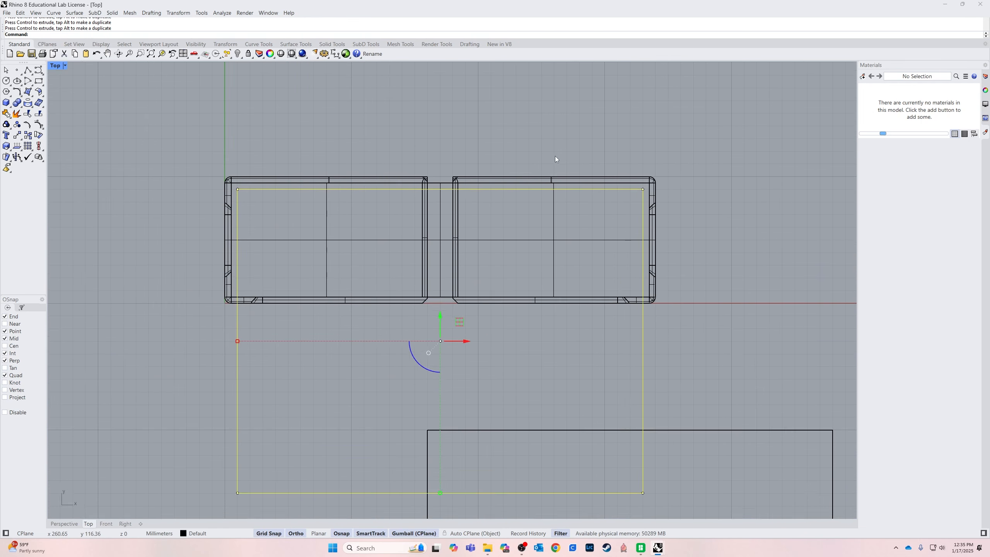
{"action": "scroll", "coordinate": [601, 275], "scroll_direction": "down", "scroll_amount": 4}
{"action": "scroll", "coordinate": [376, 283], "scroll_direction": "up", "scroll_amount": 4}
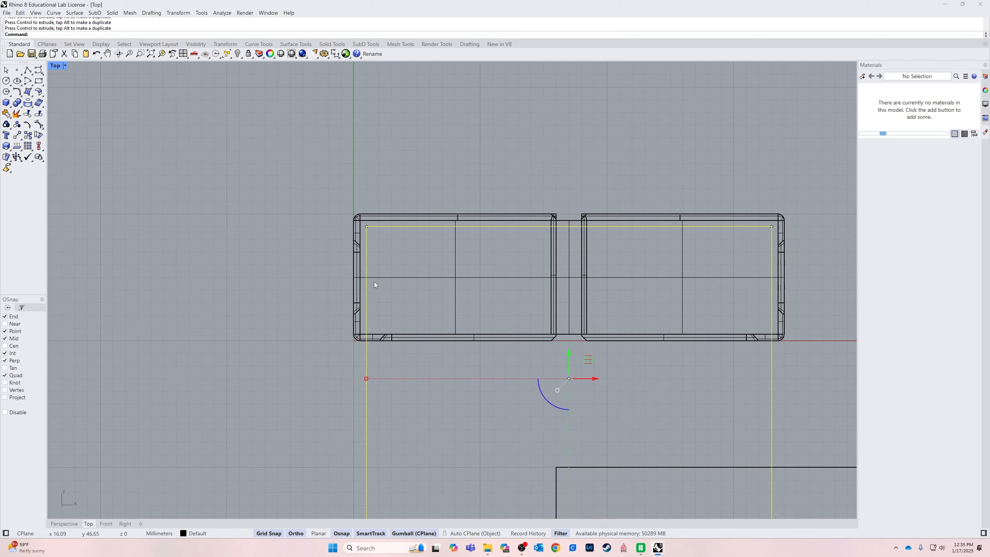
{"action": "right_click_drag", "start_coordinate": [666, 280], "coordinate": [475, 239]}
{"action": "right_click_drag", "start_coordinate": [626, 421], "coordinate": [628, 317]}
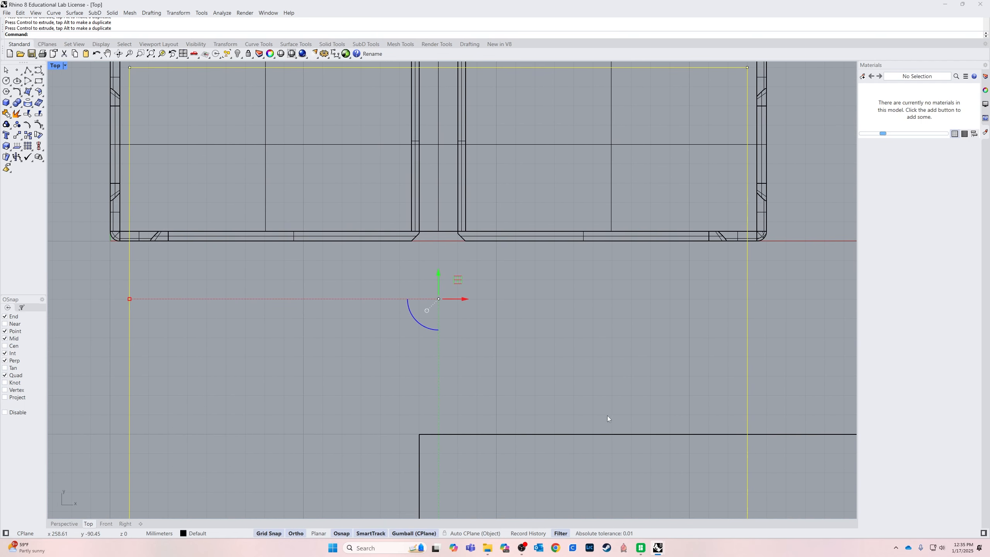
{"action": "right_click_drag", "start_coordinate": [610, 463], "coordinate": [696, 353]}
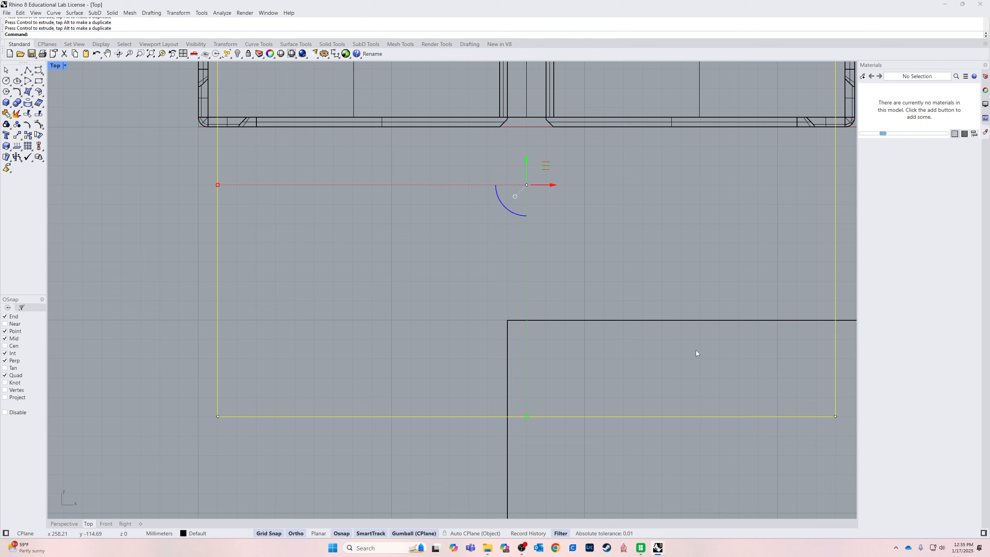
In the Right view, move the large extruded block 190 mm toward the panel part and raise it about 40 mm.
{"action": "left_click", "coordinate": [107, 524]}
{"action": "right_click_drag", "start_coordinate": [198, 468], "coordinate": [406, 369]}
{"action": "left_click", "coordinate": [124, 524]}
{"action": "scroll", "coordinate": [300, 466], "scroll_direction": "down", "scroll_amount": 6}
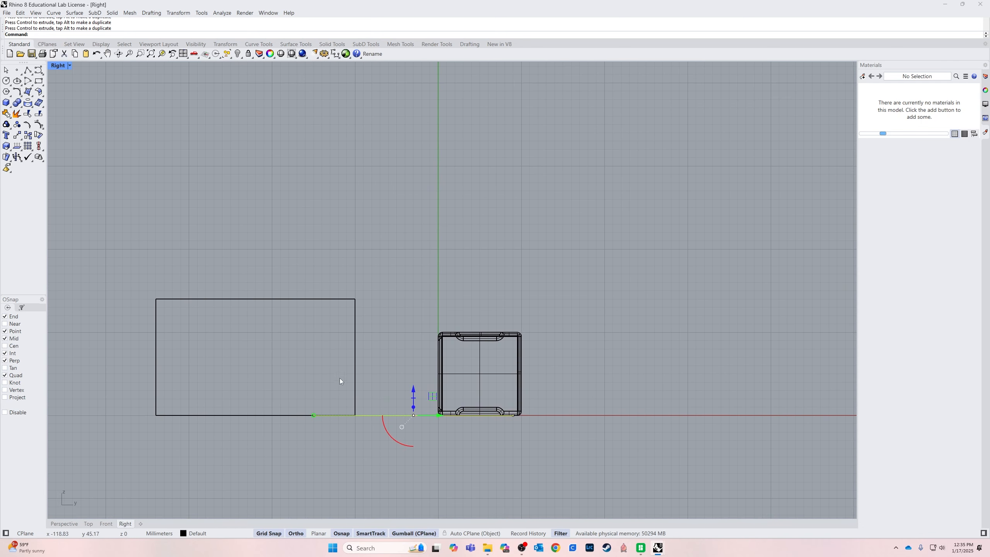
{"action": "key", "text": "Escape"}
{"action": "left_click", "coordinate": [352, 359]}
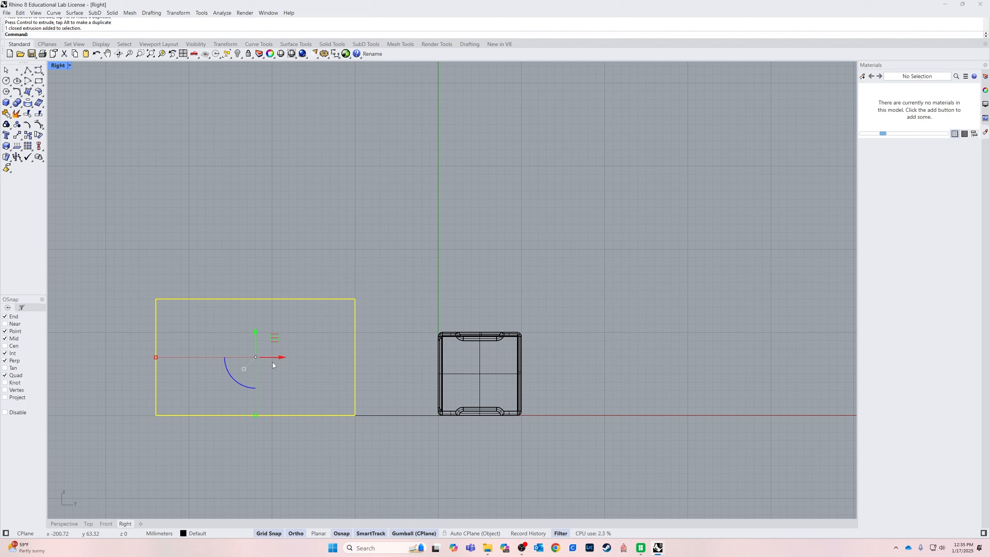
{"action": "left_click_drag", "start_coordinate": [297, 359], "coordinate": [447, 375]}
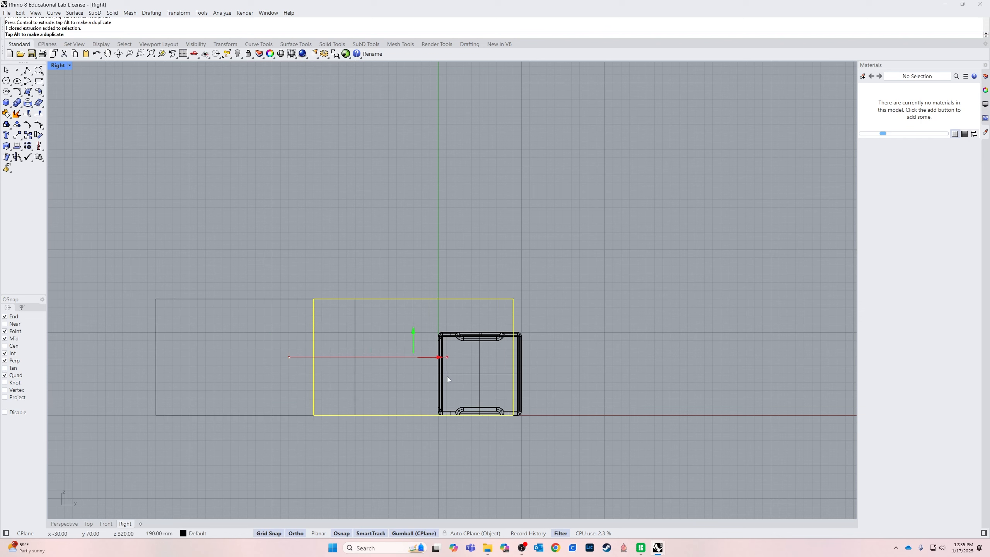
{"action": "left_click_drag", "start_coordinate": [413, 333], "coordinate": [419, 298]}
{"action": "scroll", "coordinate": [472, 372], "scroll_direction": "up", "scroll_amount": 8}
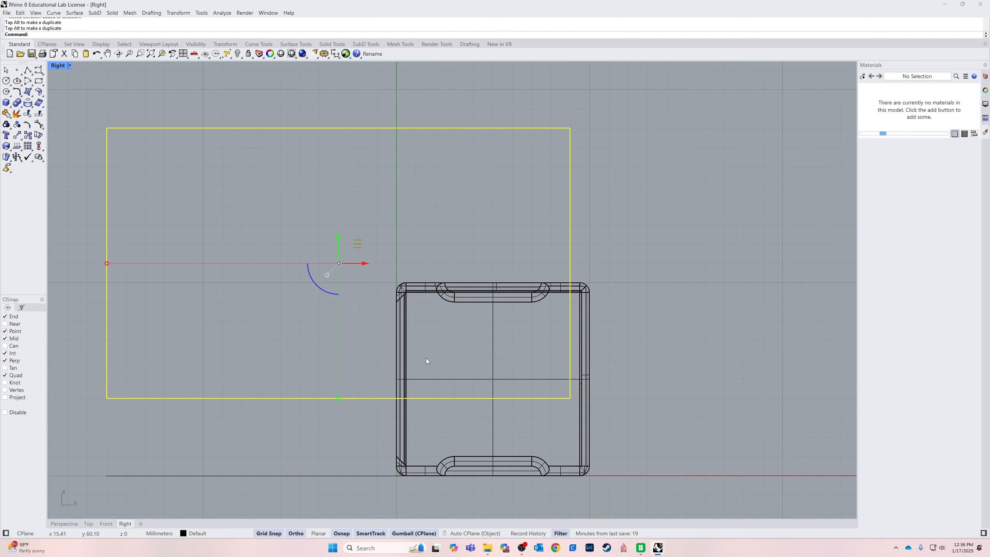
{"action": "right_click_drag", "start_coordinate": [425, 358], "coordinate": [450, 257]}
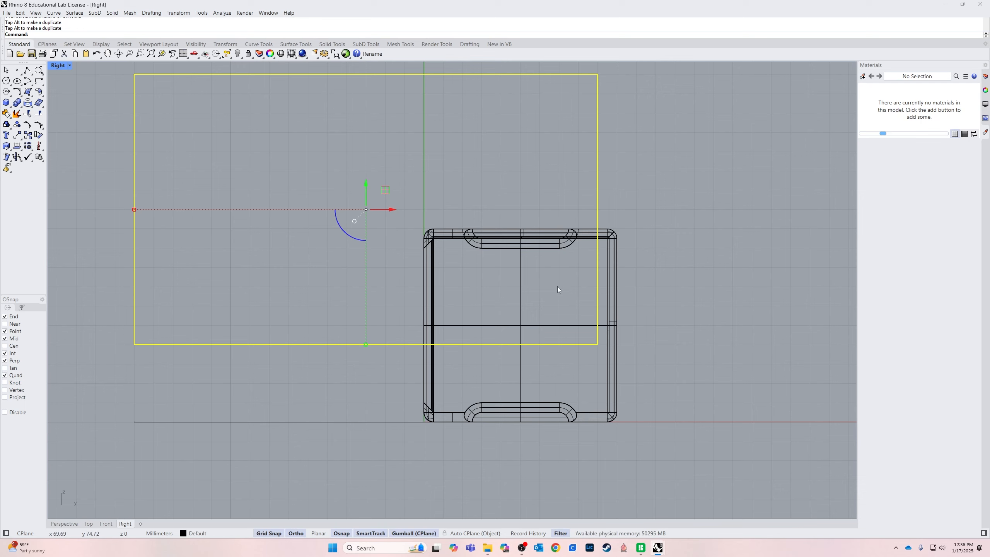
Draw a 35 mm line straight down from where the block's near edge meets the part's upper edge.
{"action": "left_click", "coordinate": [310, 396]}
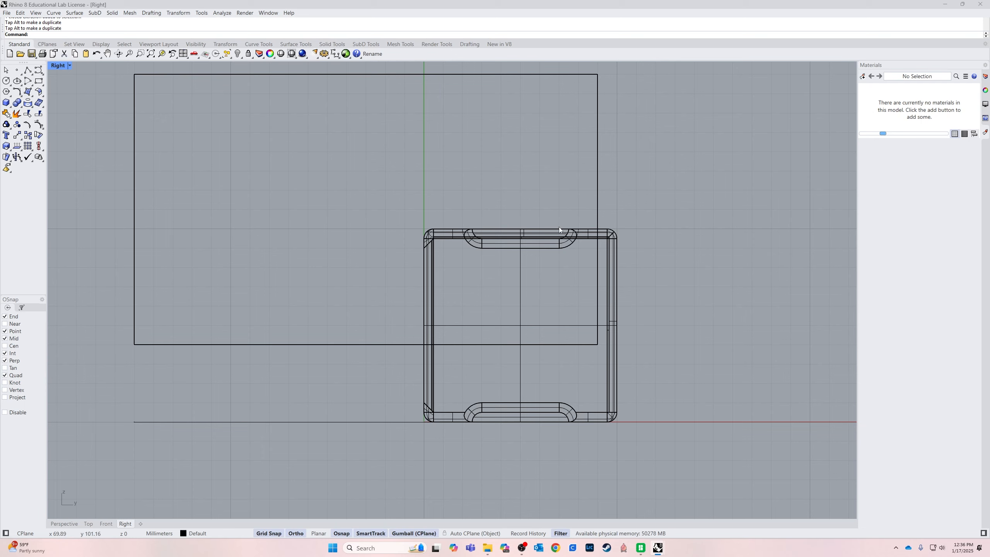
{"action": "type", "text": "line"}
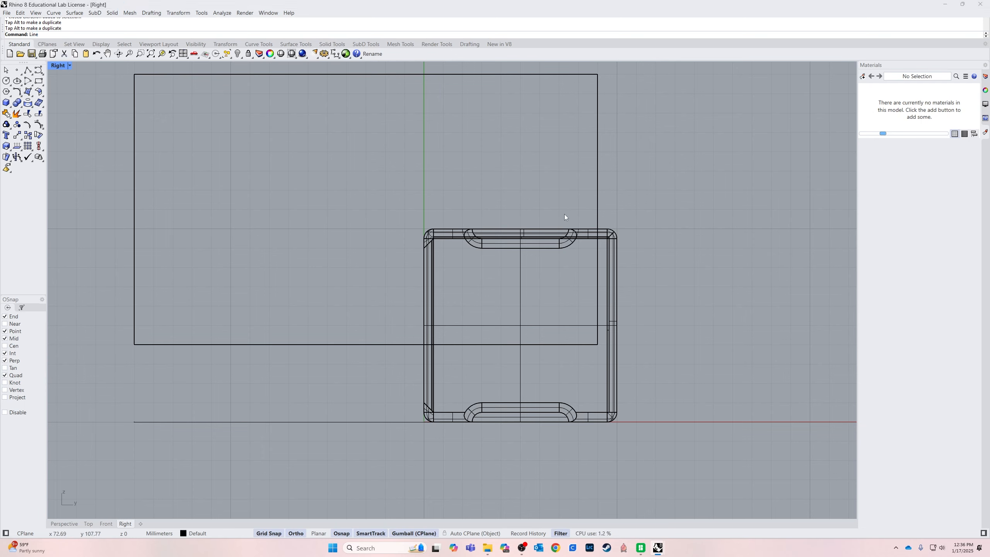
{"action": "key", "text": "Return"}
{"action": "left_click", "coordinate": [596, 229]}
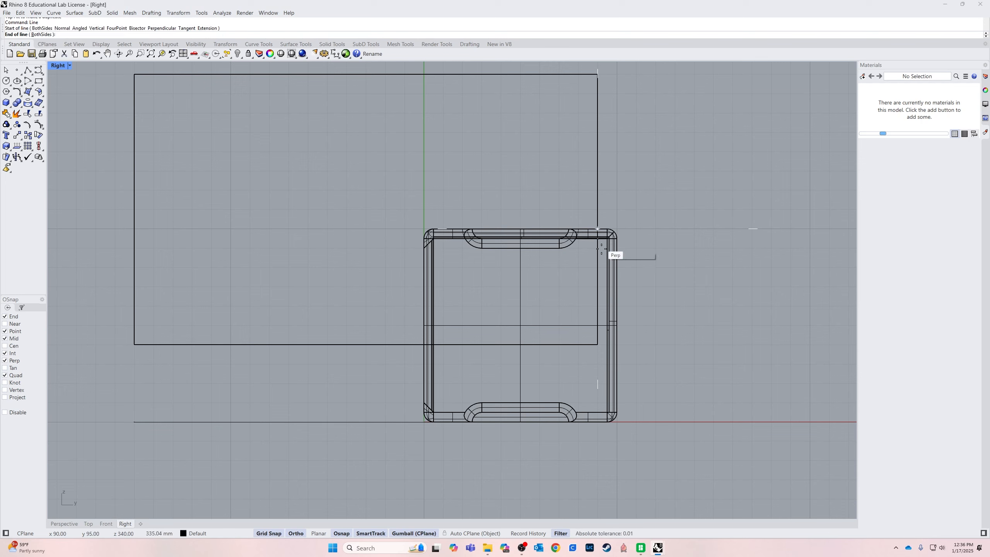
{"action": "type", "text": "35"}
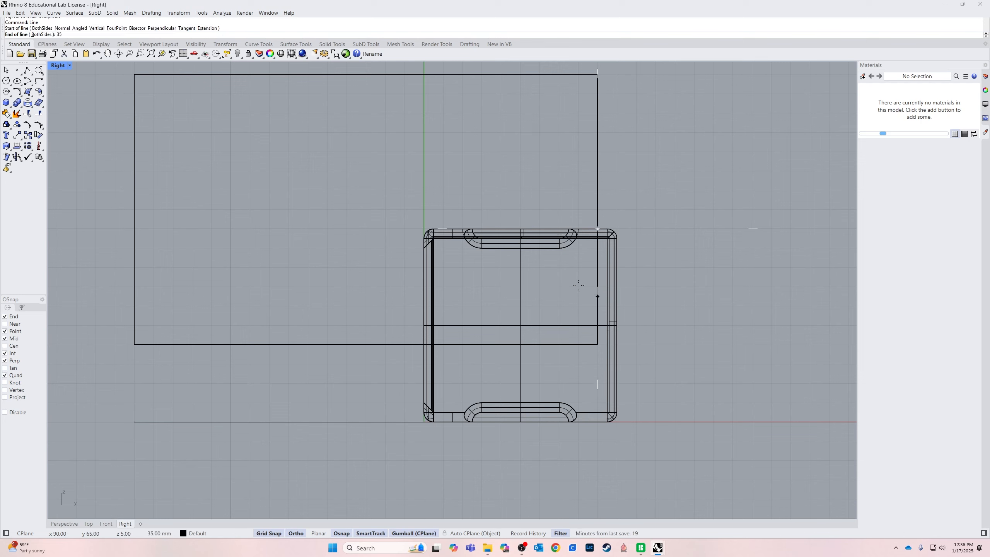
{"action": "key", "text": "Return"}
{"action": "left_click", "coordinate": [581, 289]}
From the 35 mm line's lower end, draw three lines 70 mm outward, 75 mm up and 70 mm back to the block's edge.
{"action": "key", "text": "Return"}
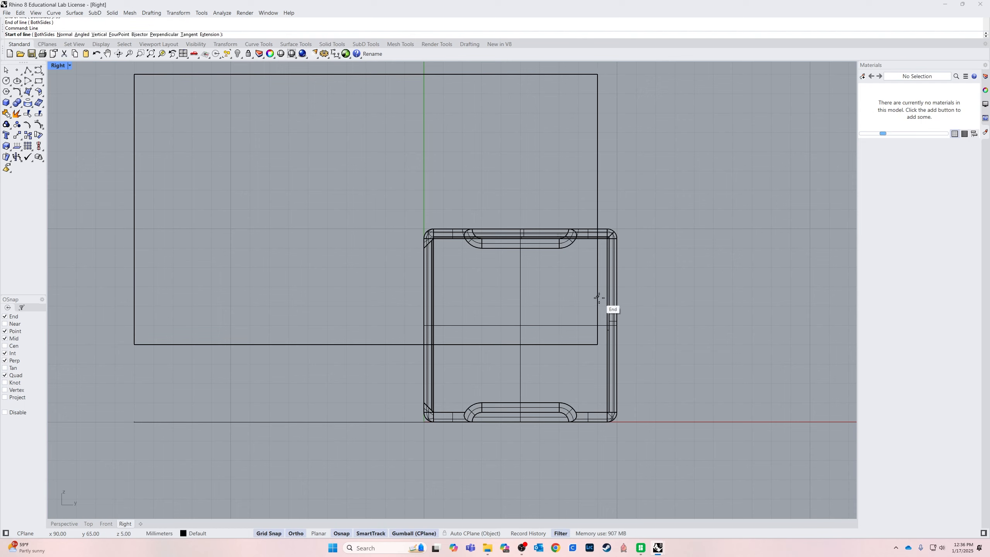
{"action": "left_click", "coordinate": [597, 299]}
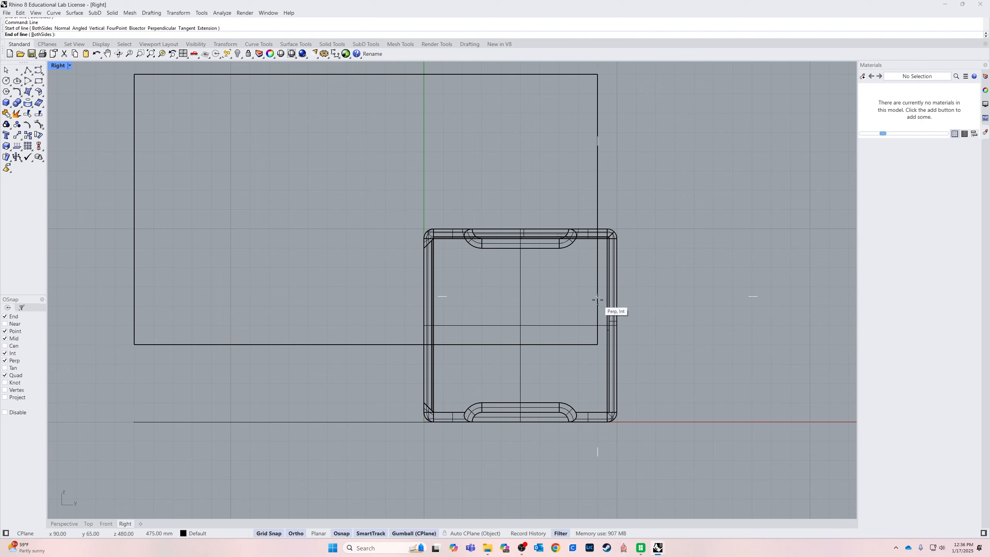
{"action": "left_click", "coordinate": [732, 296]}
{"action": "key", "text": "Return"}
{"action": "left_click", "coordinate": [732, 296]}
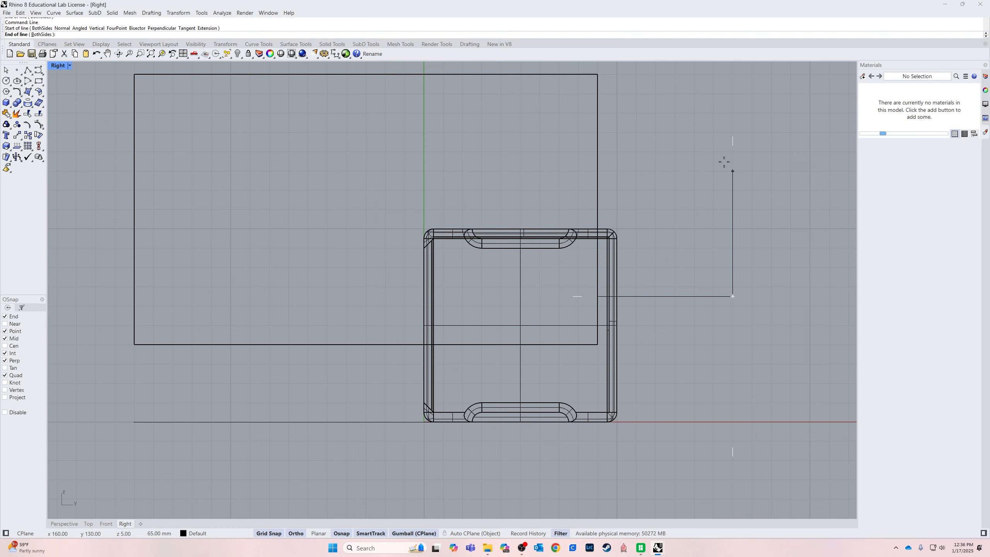
{"action": "left_click", "coordinate": [732, 152]}
{"action": "key", "text": "Return"}
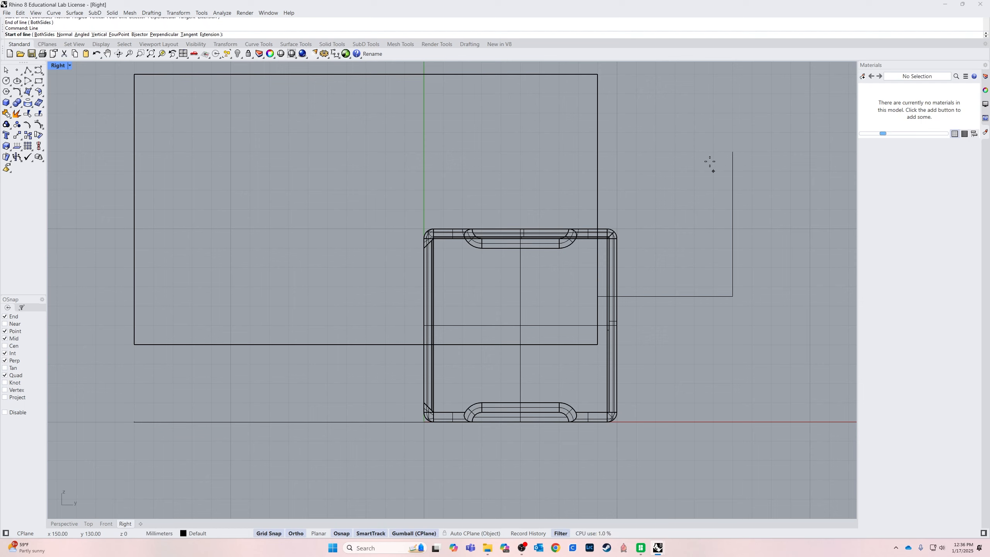
{"action": "left_click", "coordinate": [732, 151]}
{"action": "left_click", "coordinate": [601, 152]}
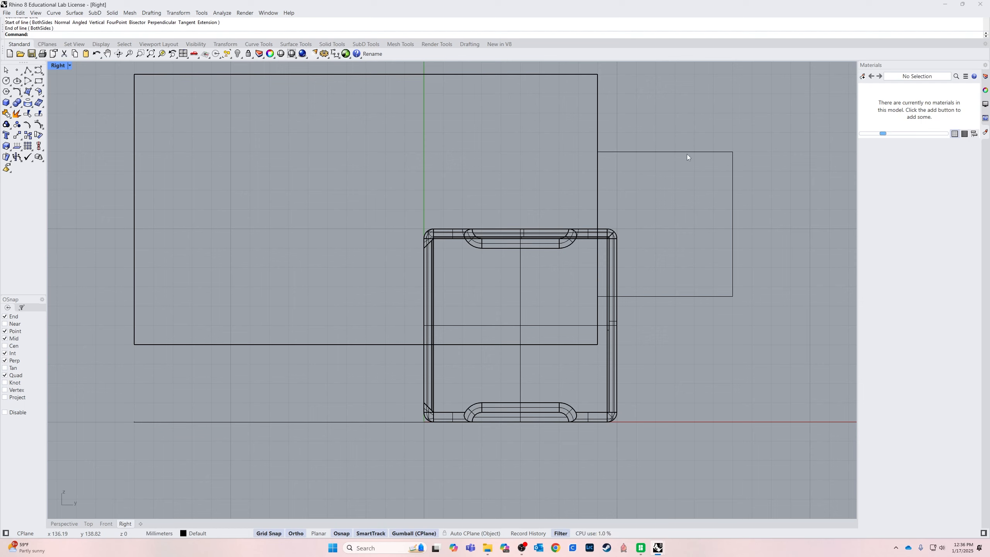
Draw a 70 by 75 mm rectangle over the three-line outline, snapping to its opposite corners.
{"action": "left_click_drag", "start_coordinate": [791, 124], "coordinate": [687, 385]}
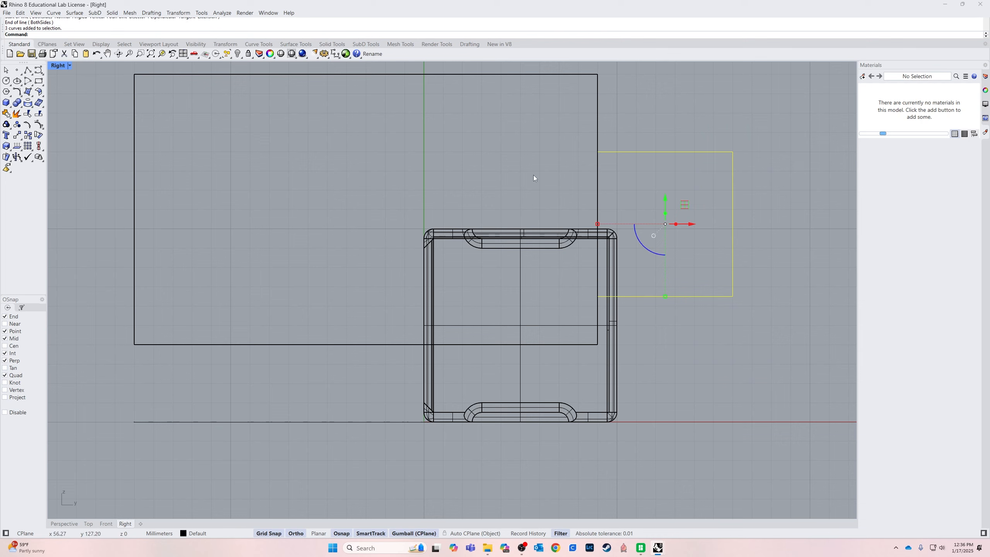
{"action": "key", "text": "Escape"}
{"action": "type", "text": "rectangle"}
{"action": "key", "text": "Return"}
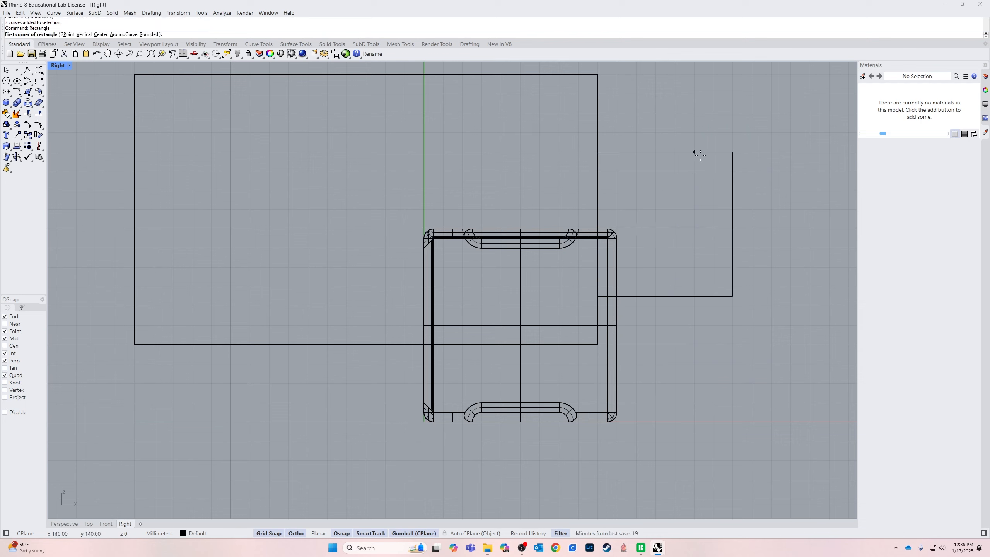
{"action": "left_click", "coordinate": [732, 151]}
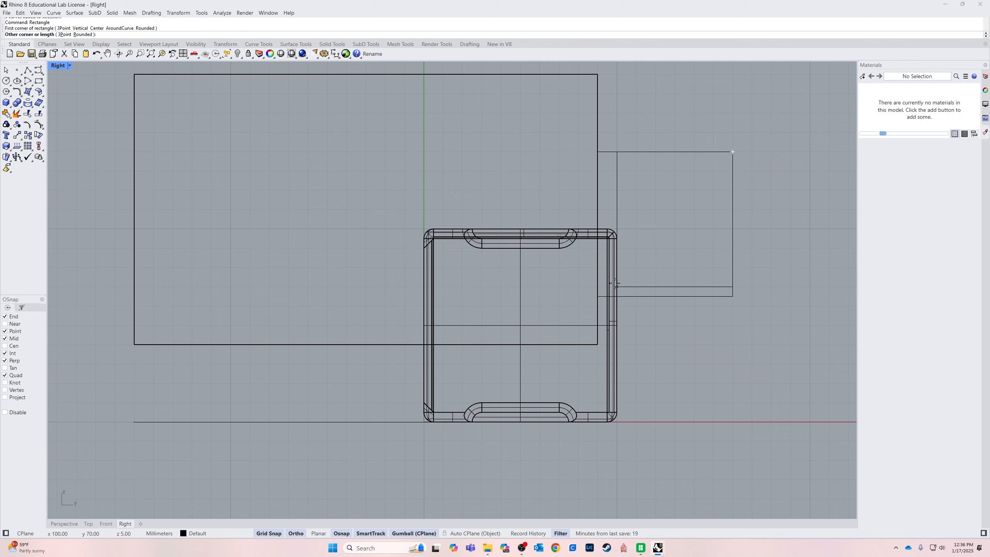
{"action": "left_click", "coordinate": [598, 296]}
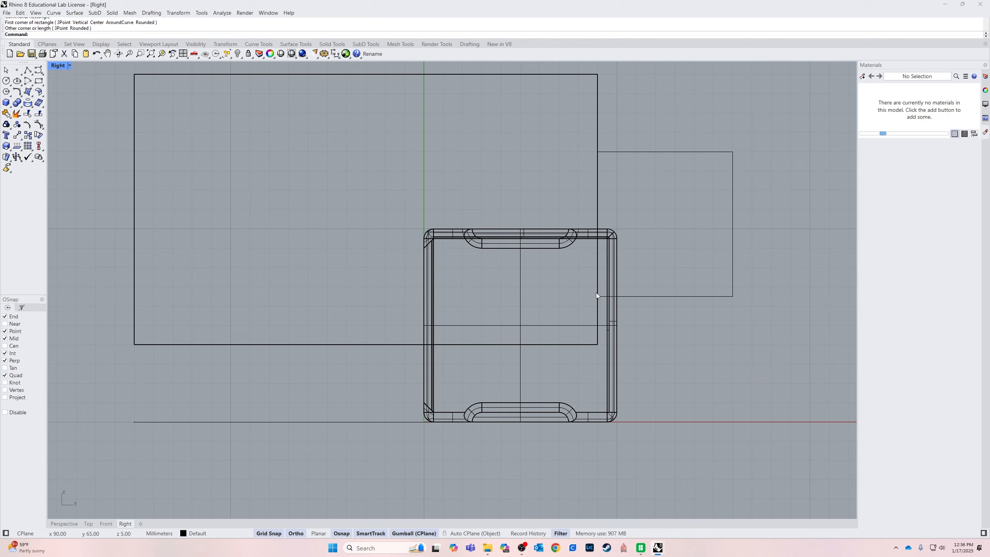
Delete the three separate outline lines, keeping only the closed rectangle beside the large block.
{"action": "left_click", "coordinate": [688, 151]}
{"action": "left_click", "coordinate": [705, 173]}
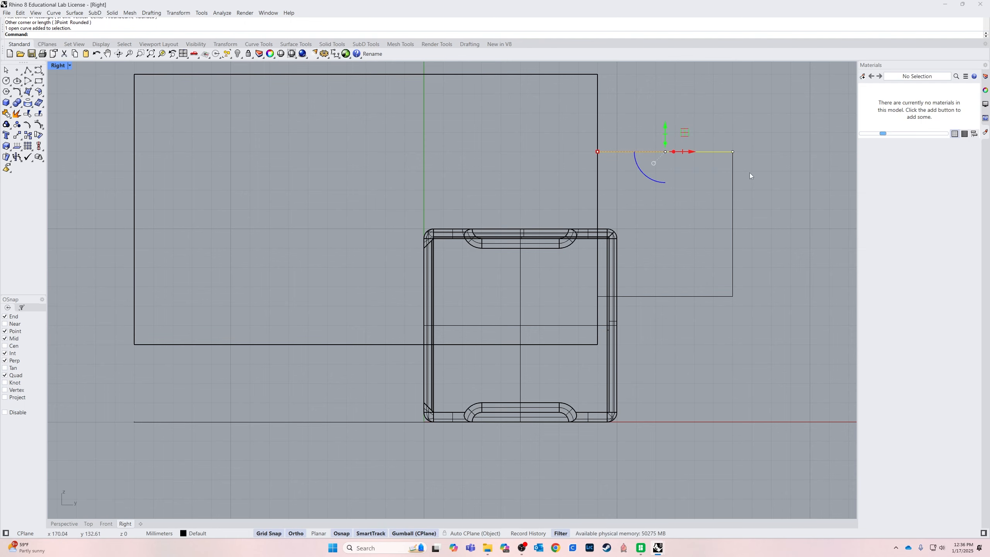
{"action": "key", "text": "Delete"}
{"action": "left_click_drag", "start_coordinate": [711, 379], "coordinate": [801, 136]}
{"action": "key", "text": "Delete"}
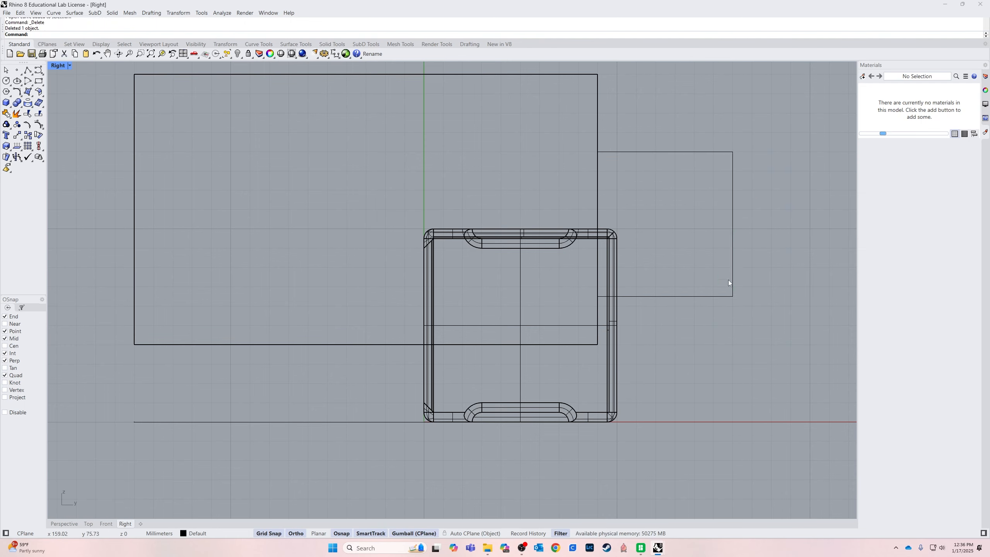
{"action": "left_click_drag", "start_coordinate": [570, 309], "coordinate": [806, 275]}
{"action": "key", "text": "Delete"}
{"action": "left_click", "coordinate": [695, 296]}
{"action": "left_click_drag", "start_coordinate": [653, 93], "coordinate": [516, 159]}
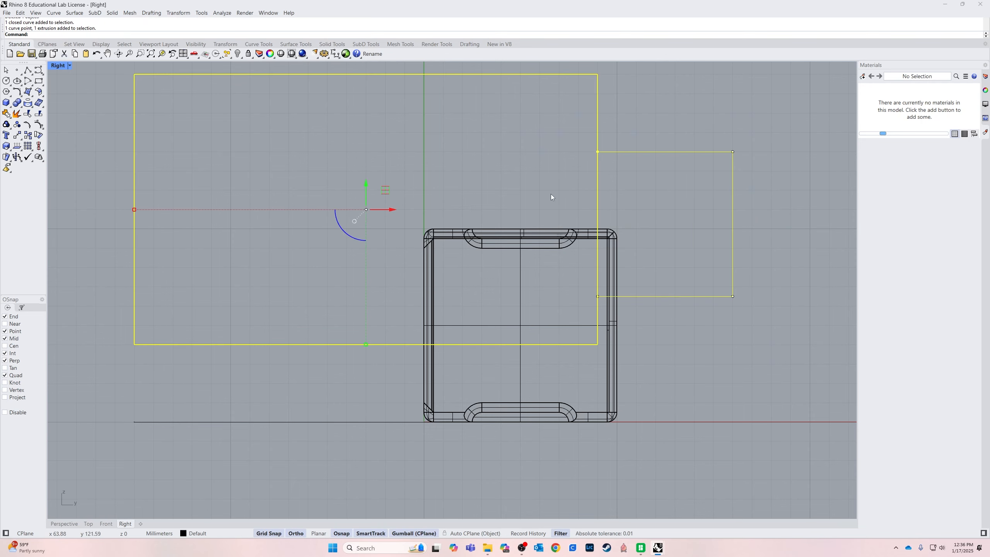
In the Perspective view, extrude the new 70 by 75 mm rectangle 400 mm along the length of the panel part.
{"action": "left_click", "coordinate": [64, 523]}
{"action": "right_click_drag", "start_coordinate": [277, 487], "coordinate": [509, 455]}
{"action": "key", "text": "Escape"}
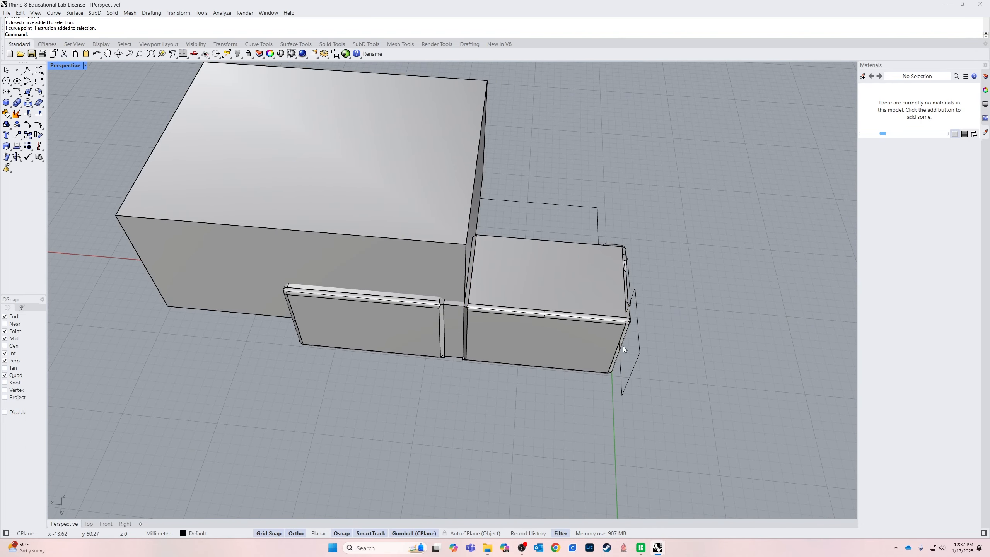
{"action": "left_click", "coordinate": [634, 350]}
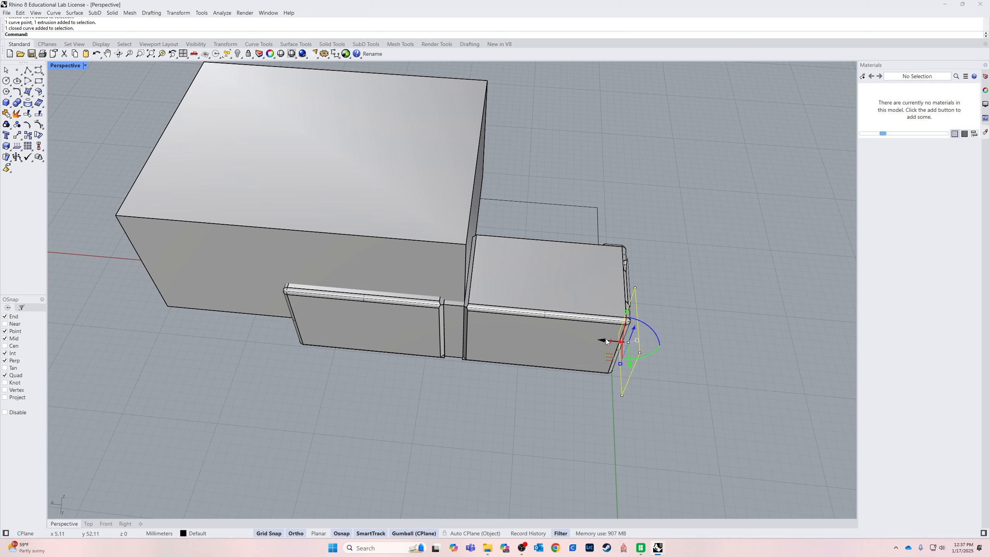
{"action": "left_click", "coordinate": [618, 341]}
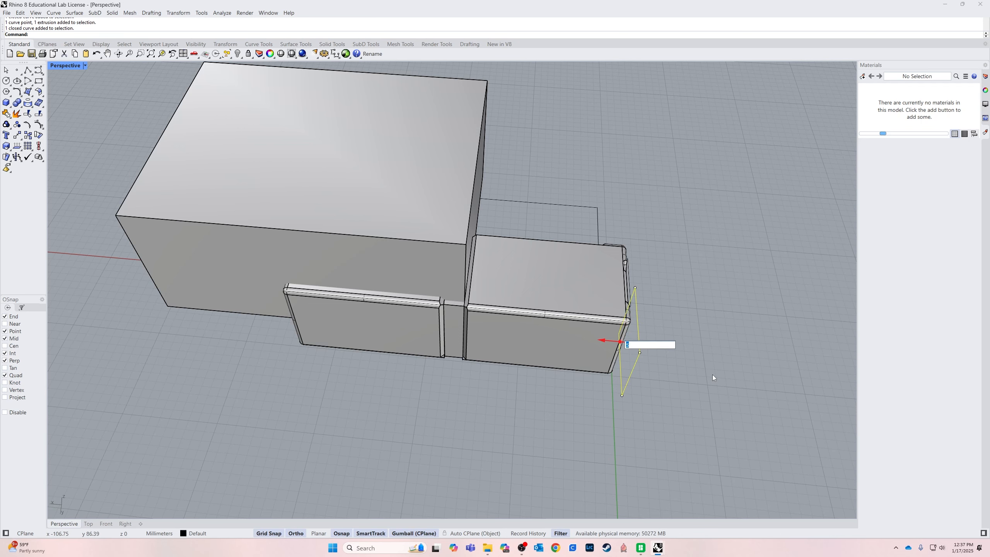
{"action": "type", "text": "400"}
{"action": "key", "text": "Return"}
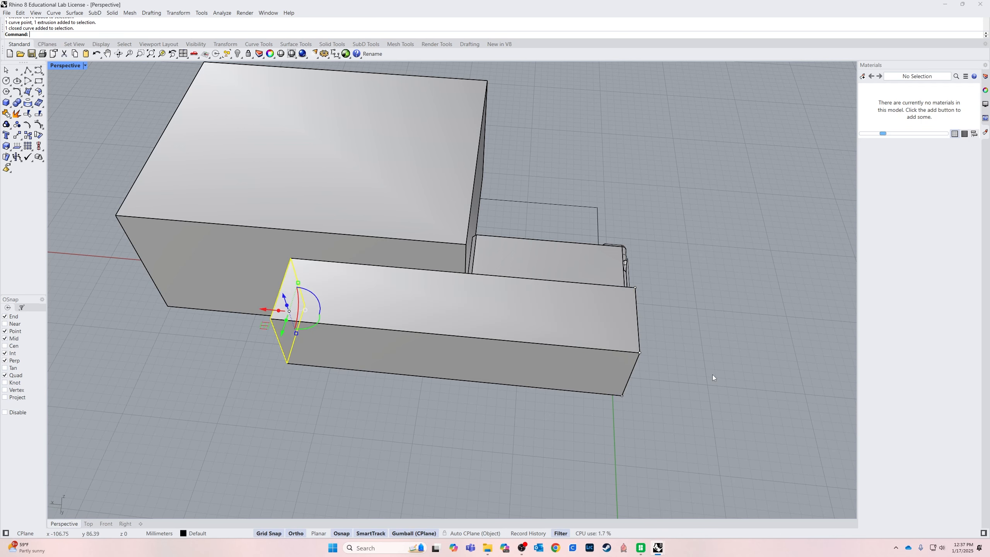
{"action": "right_click_drag", "start_coordinate": [616, 460], "coordinate": [497, 215]}
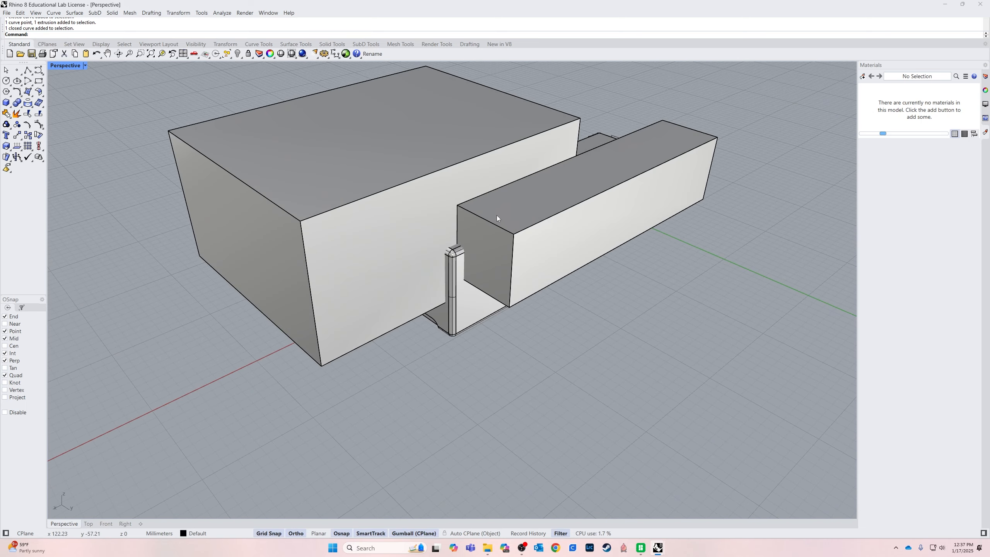
Move the long extruded block lengthwise along the large block until their end faces line up.
{"action": "left_click", "coordinate": [497, 216]}
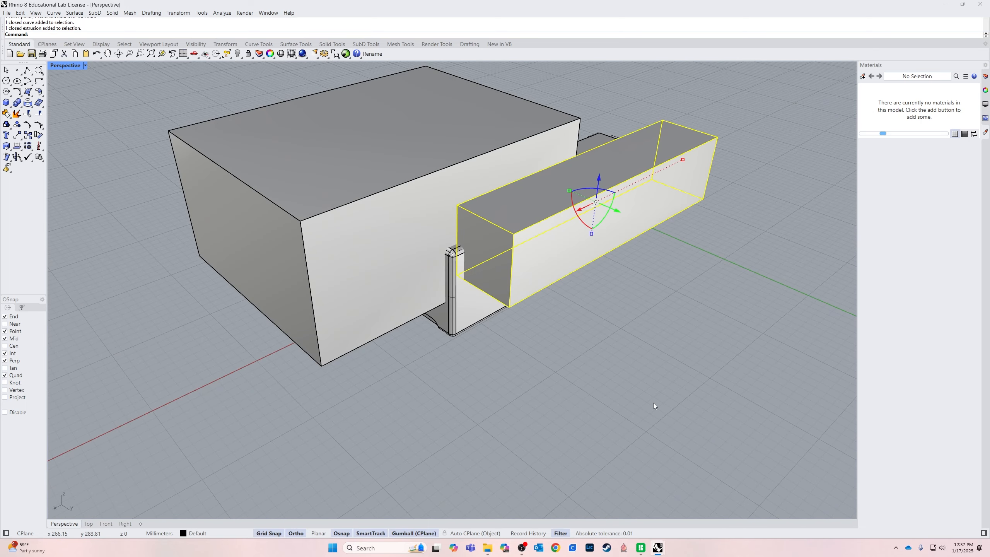
{"action": "type", "text": "Move"}
{"action": "key", "text": "Return"}
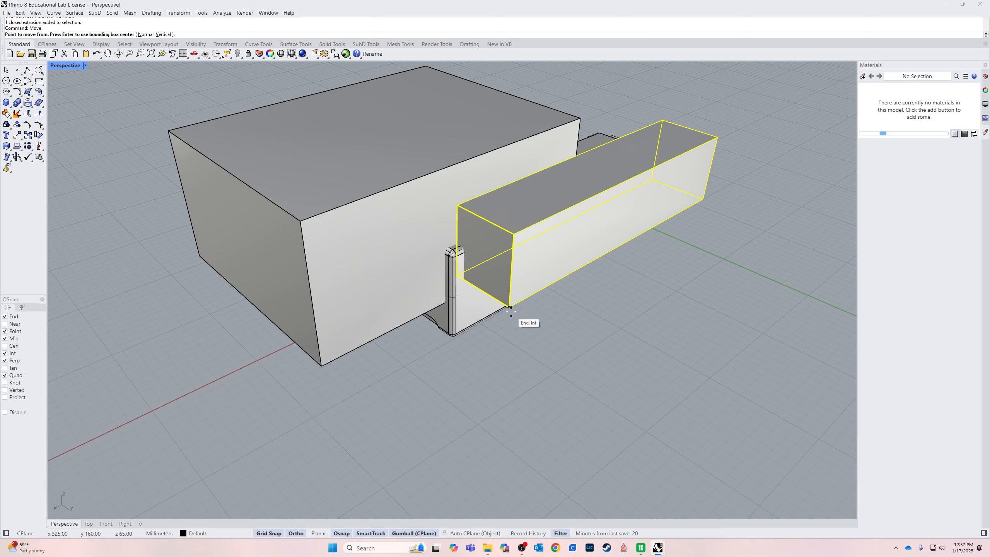
{"action": "left_click", "coordinate": [458, 206]}
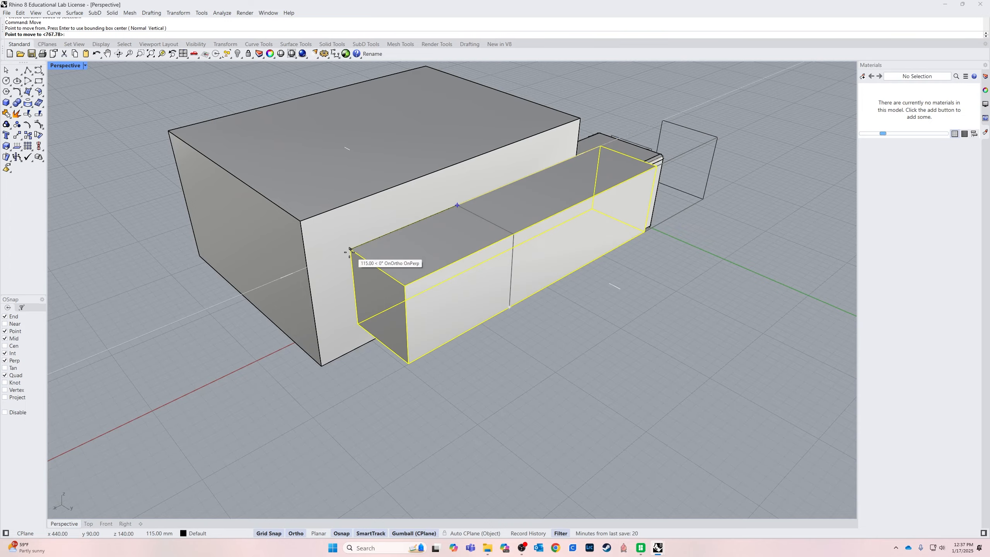
{"action": "left_click", "coordinate": [307, 268]}
Boolean-union the long extruded block with the large block into one solid.
{"action": "right_click_drag", "start_coordinate": [307, 268], "coordinate": [374, 257]}
{"action": "left_click", "coordinate": [374, 257], "text": "shift"}
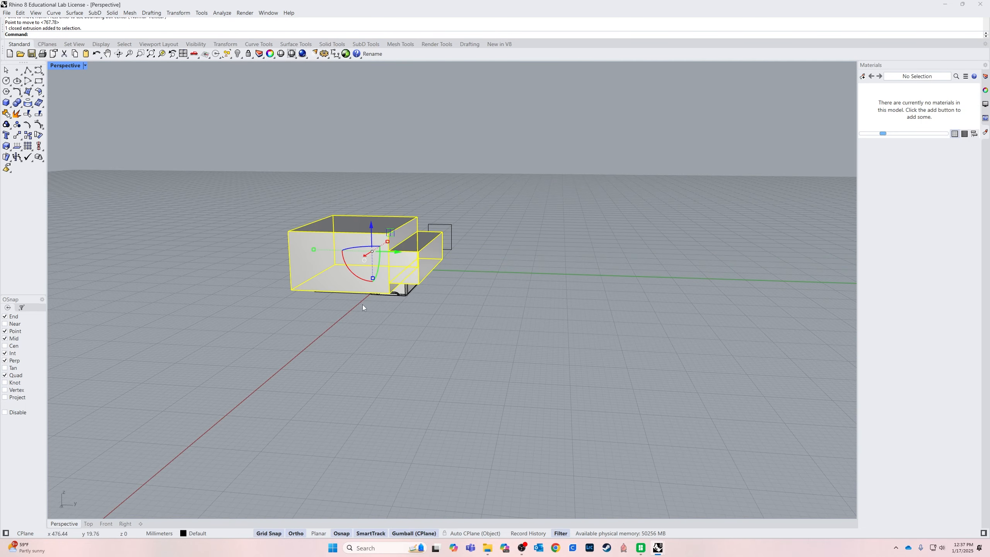
{"action": "left_click", "coordinate": [454, 289]}
{"action": "scroll", "coordinate": [446, 258], "scroll_direction": "up", "scroll_amount": 5}
{"action": "left_click", "coordinate": [445, 265]}
{"action": "left_click", "coordinate": [373, 257], "text": "shift"}
{"action": "left_click", "coordinate": [17, 102]}
{"action": "right_click_drag", "start_coordinate": [445, 265], "coordinate": [600, 319]}
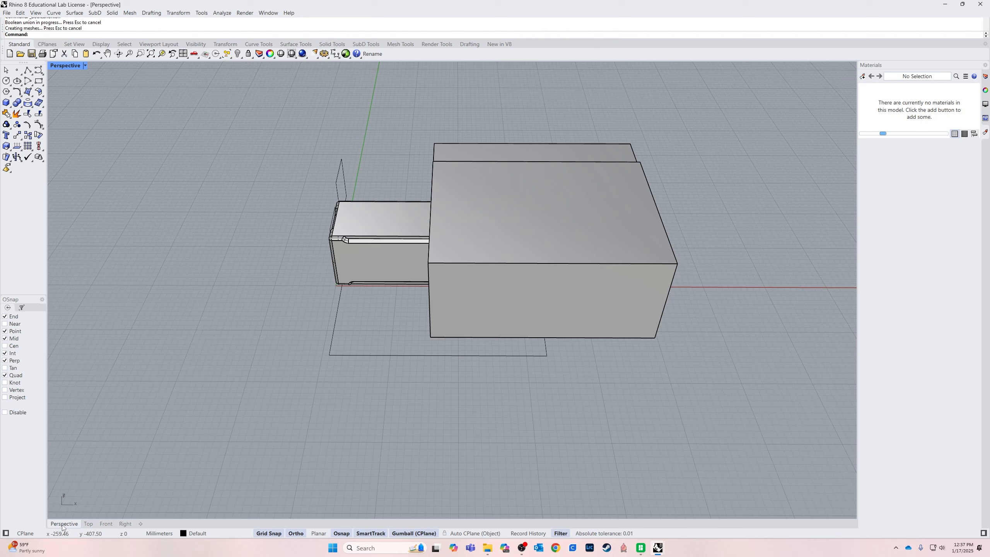
In the Top view, move the merged block along the X axis until it is centred over the two-panel part.
{"action": "left_click", "coordinate": [90, 524]}
{"action": "scroll", "coordinate": [339, 463], "scroll_direction": "down", "scroll_amount": 5}
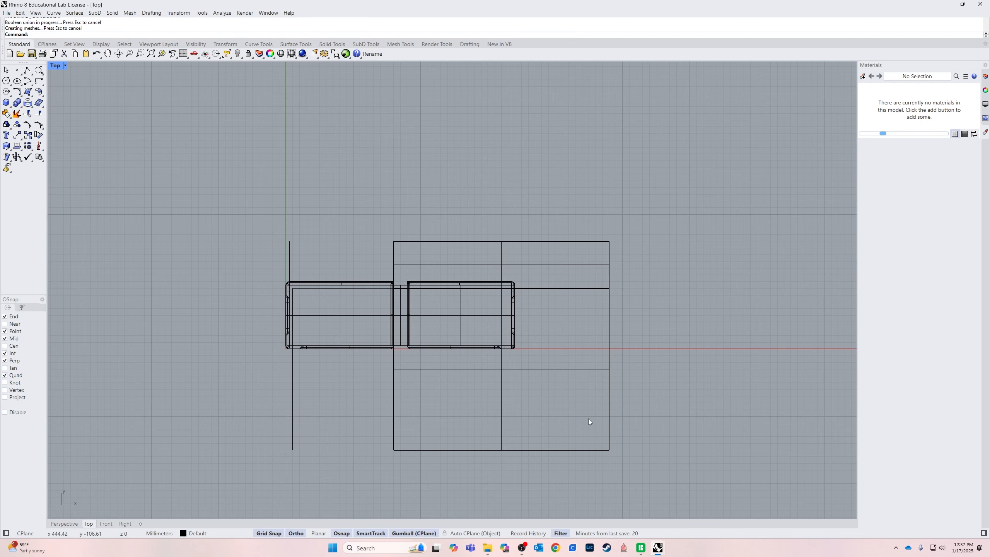
{"action": "left_click", "coordinate": [609, 389]}
{"action": "left_click_drag", "start_coordinate": [524, 345], "coordinate": [422, 369]}
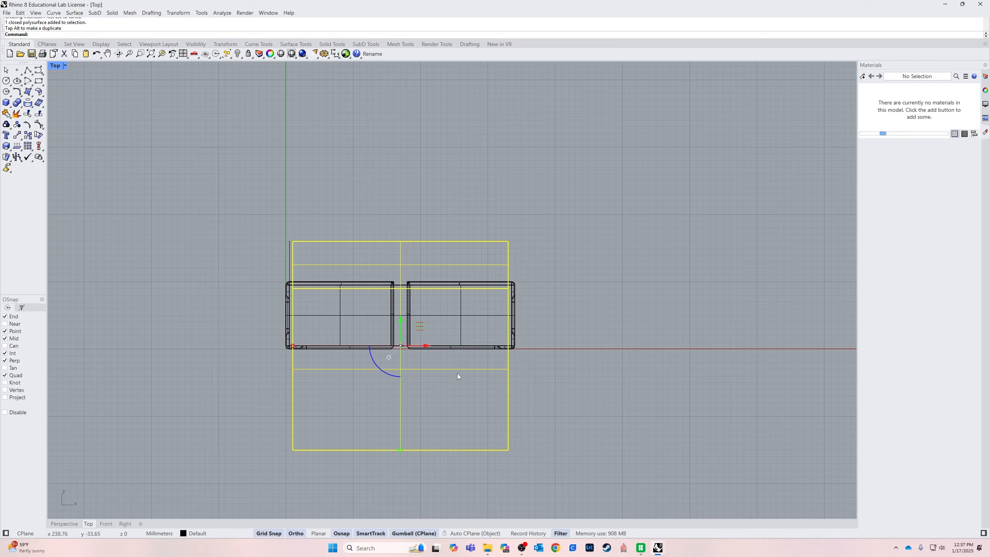
Examine from above and below how the merged block overlaps the two-panel part.
{"action": "scroll", "coordinate": [463, 343], "scroll_direction": "up", "scroll_amount": 5}
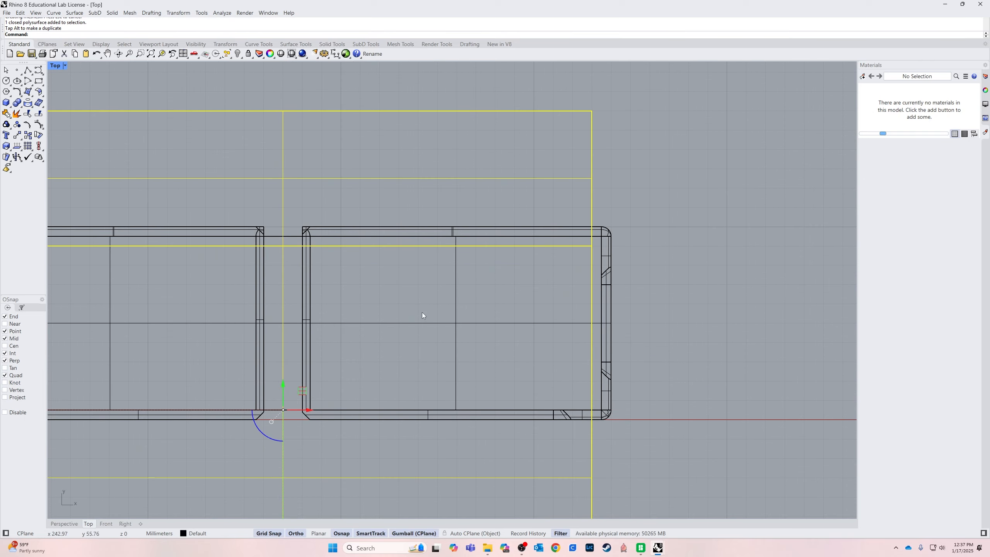
{"action": "left_click", "coordinate": [63, 524]}
{"action": "right_click", "coordinate": [269, 417]}
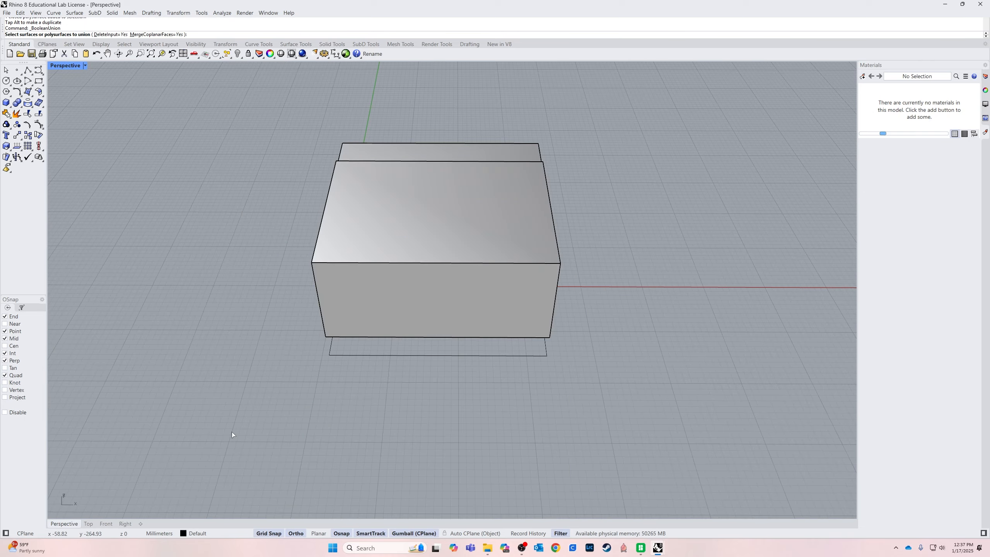
{"action": "right_click_drag", "start_coordinate": [232, 431], "coordinate": [397, 370]}
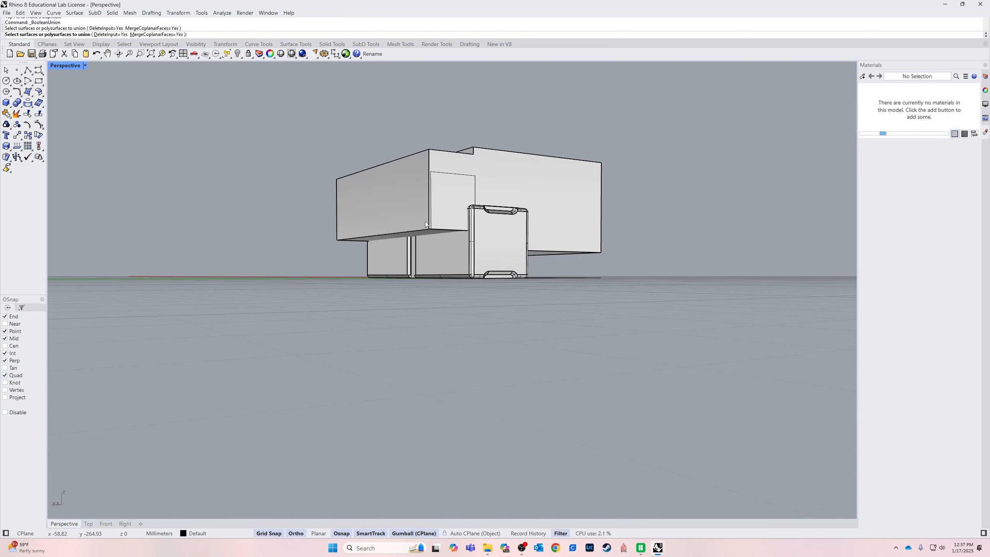
{"action": "scroll", "coordinate": [404, 229], "scroll_direction": "up", "scroll_amount": 10}
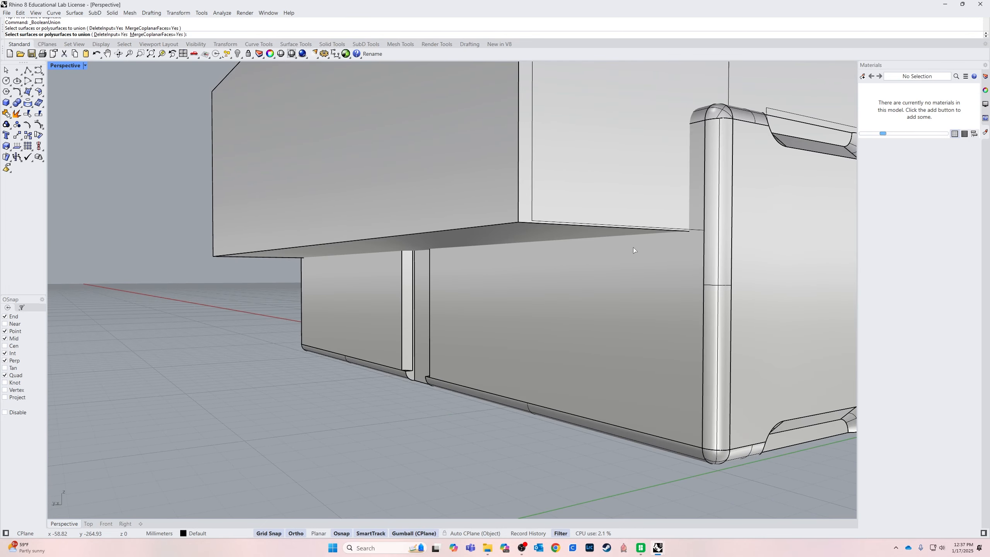
{"action": "right_click_drag", "start_coordinate": [632, 248], "coordinate": [506, 408]}
{"action": "scroll", "coordinate": [194, 280], "scroll_direction": "down", "scroll_amount": 5}
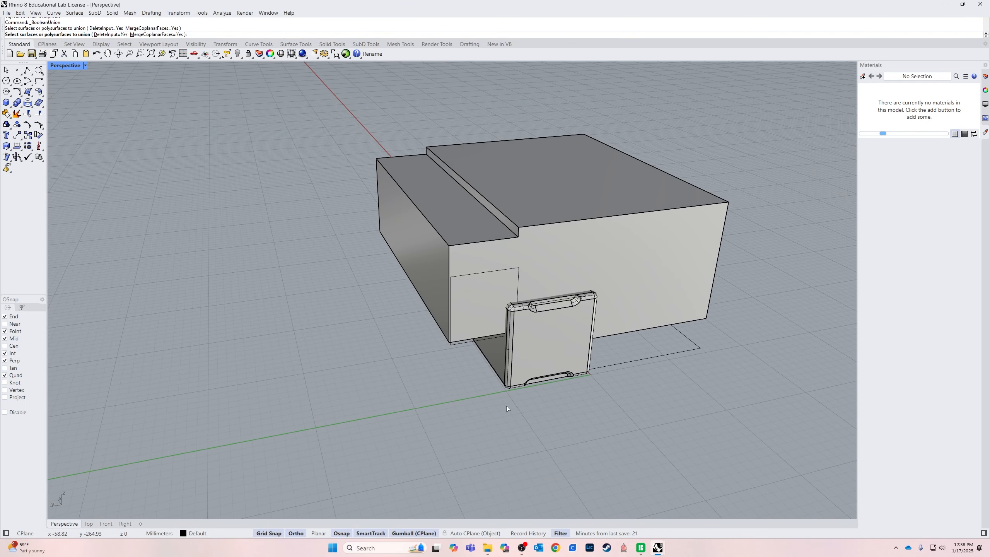
Split the two-panel part using the merged block as the cutting object.
{"action": "type", "text": "S"}
{"action": "key", "text": "Return"}
{"action": "key", "text": "Return"}
{"action": "type", "text": "split"}
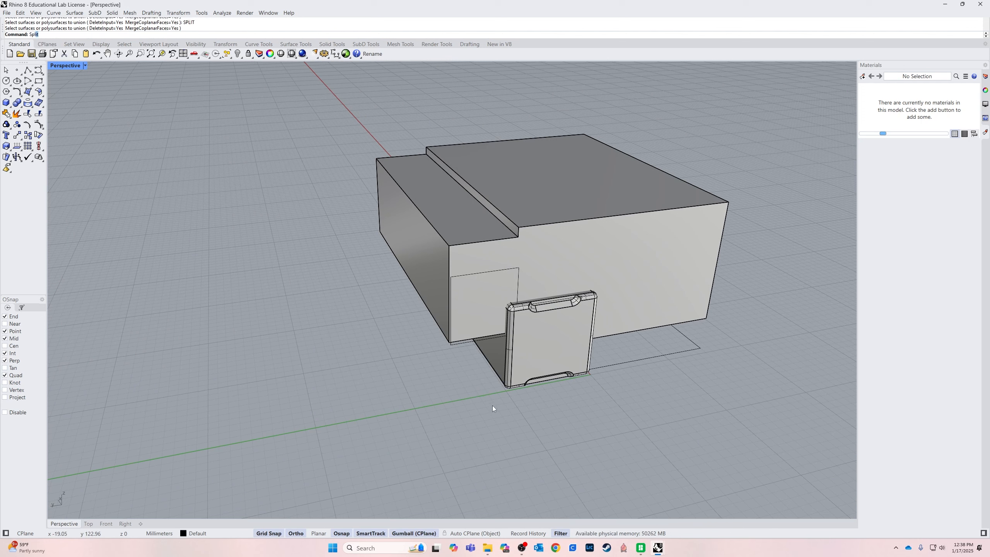
{"action": "key", "text": "Return"}
{"action": "left_click", "coordinate": [549, 348]}
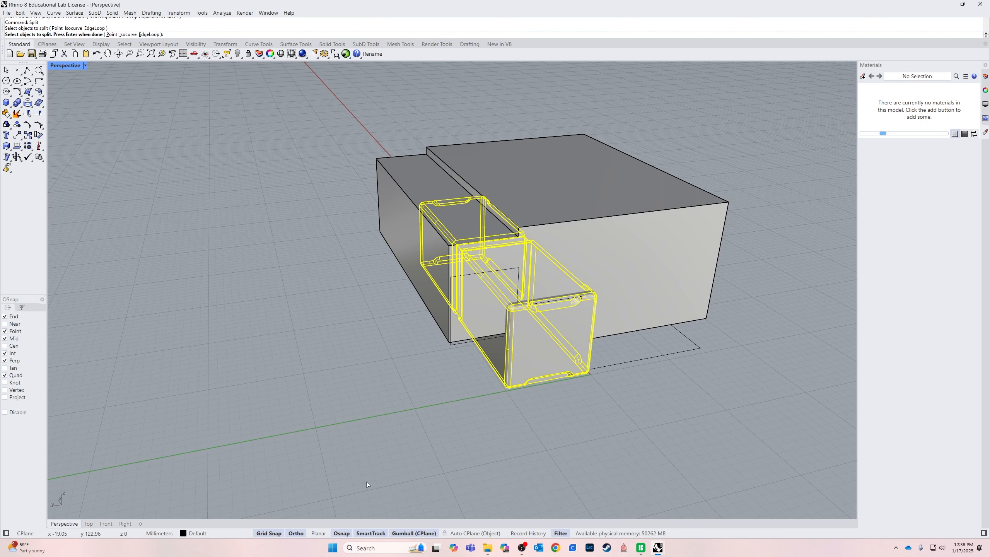
{"action": "key", "text": "Return"}
{"action": "left_click", "coordinate": [645, 264]}
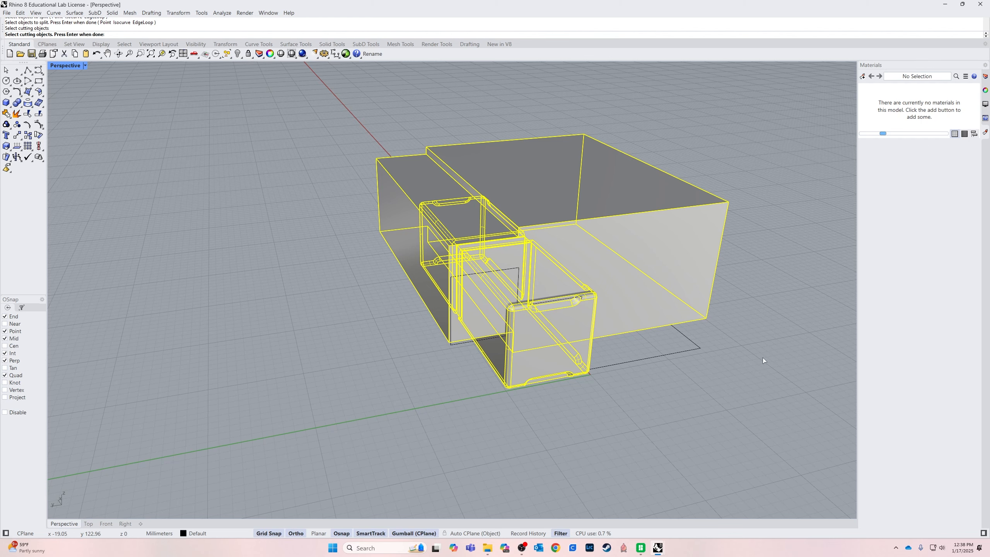
{"action": "key", "text": "Return"}
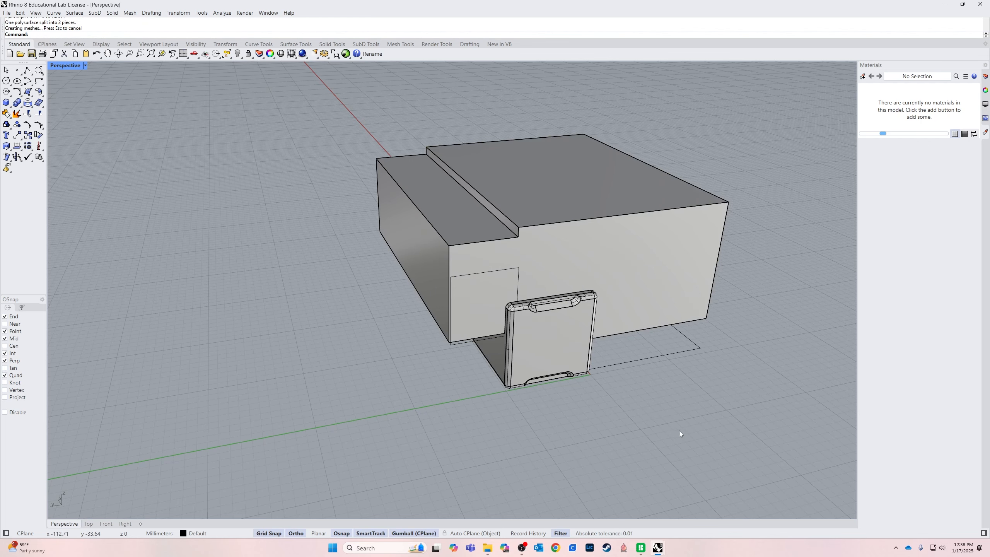
Cut the merged block out of the model to the clipboard.
{"action": "left_click", "coordinate": [662, 263]}
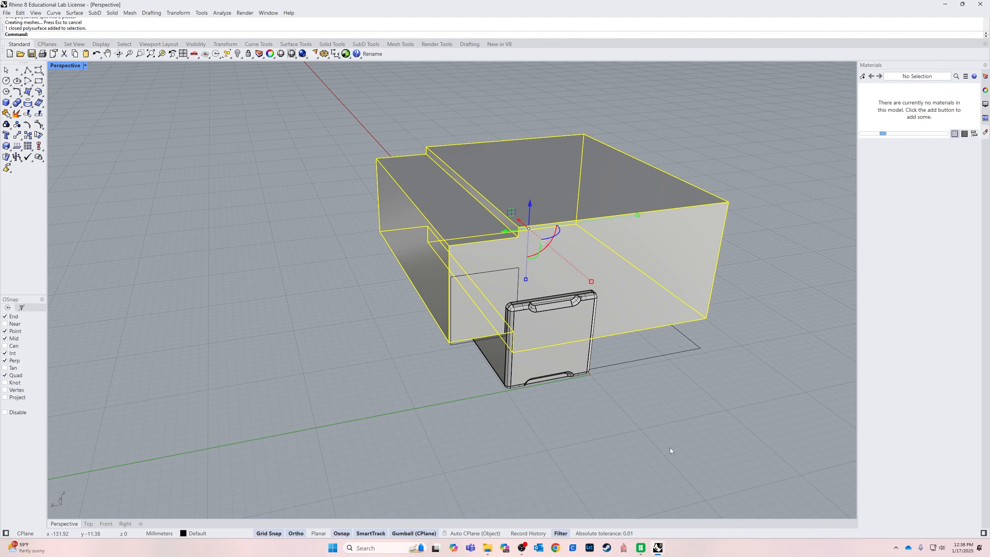
{"action": "key", "text": "ctrl+x"}
{"action": "right_click_drag", "start_coordinate": [668, 433], "coordinate": [414, 337]}
Lift the split-off upper shell straight up, clear of the tray-shaped lower piece, and inspect both pieces.
{"action": "left_click", "coordinate": [395, 273]}
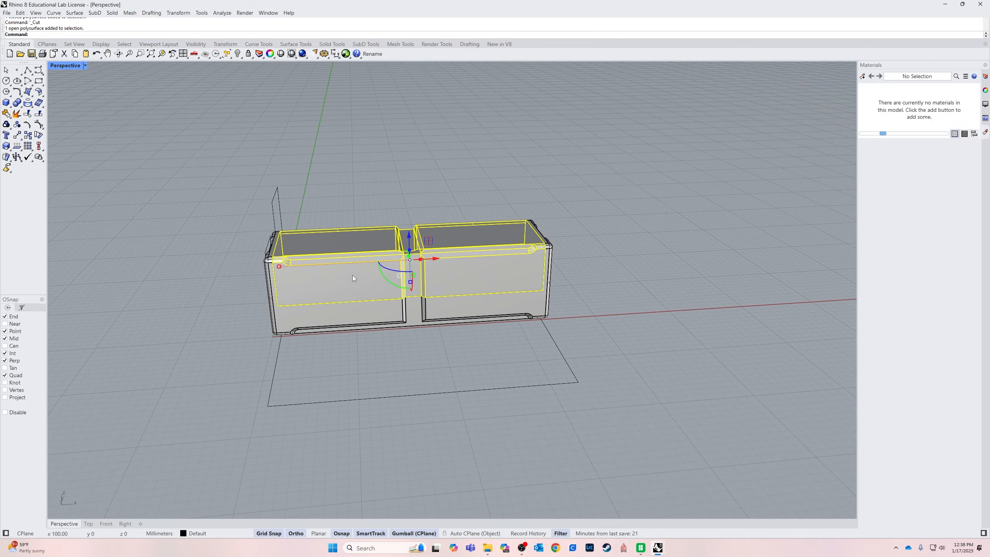
{"action": "left_click_drag", "start_coordinate": [410, 233], "coordinate": [409, 97]}
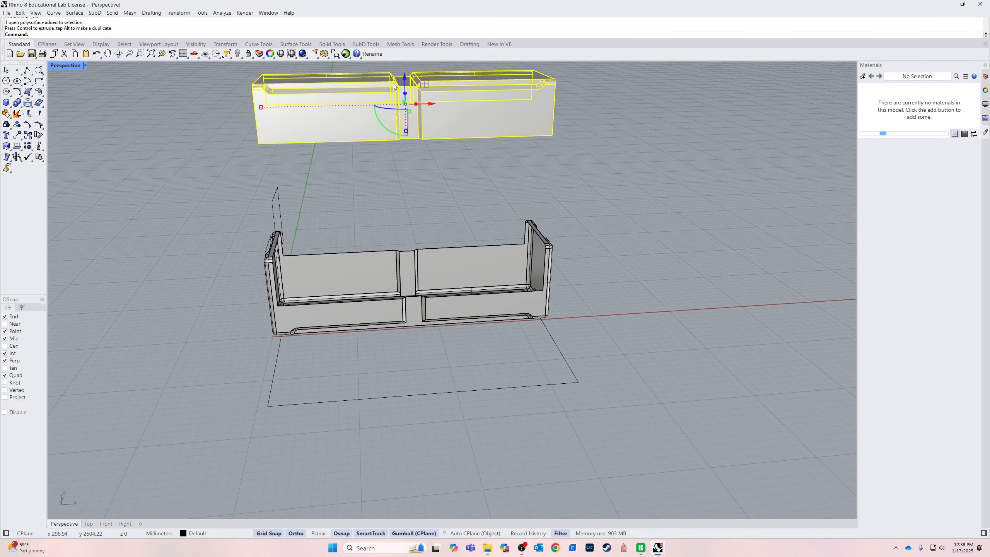
{"action": "left_click", "coordinate": [697, 269]}
{"action": "right_click_drag", "start_coordinate": [698, 269], "coordinate": [478, 375]}
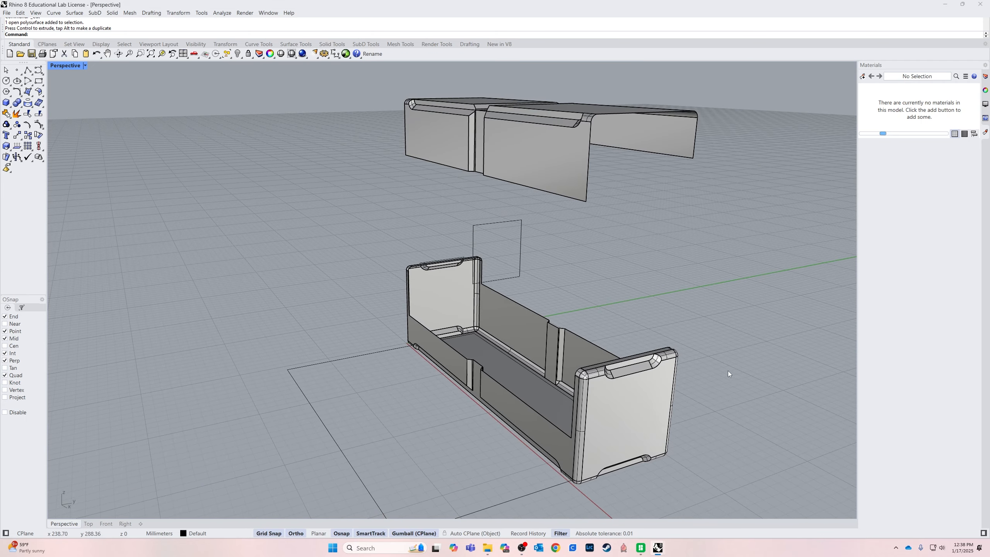
Undo the upper shell's vertical move.
{"action": "key", "text": "ctrl+z"}
{"action": "left_click", "coordinate": [731, 338]}
{"action": "right_click_drag", "start_coordinate": [730, 338], "coordinate": [771, 336]}
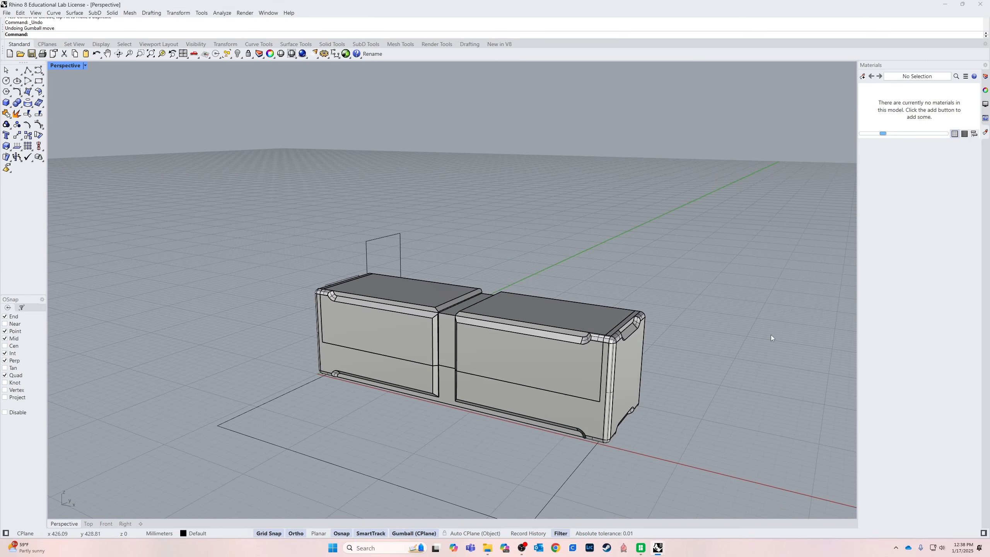
{"action": "scroll", "coordinate": [553, 407], "scroll_direction": "up", "scroll_amount": 4}
{"action": "right_click_drag", "start_coordinate": [552, 405], "coordinate": [507, 389]}
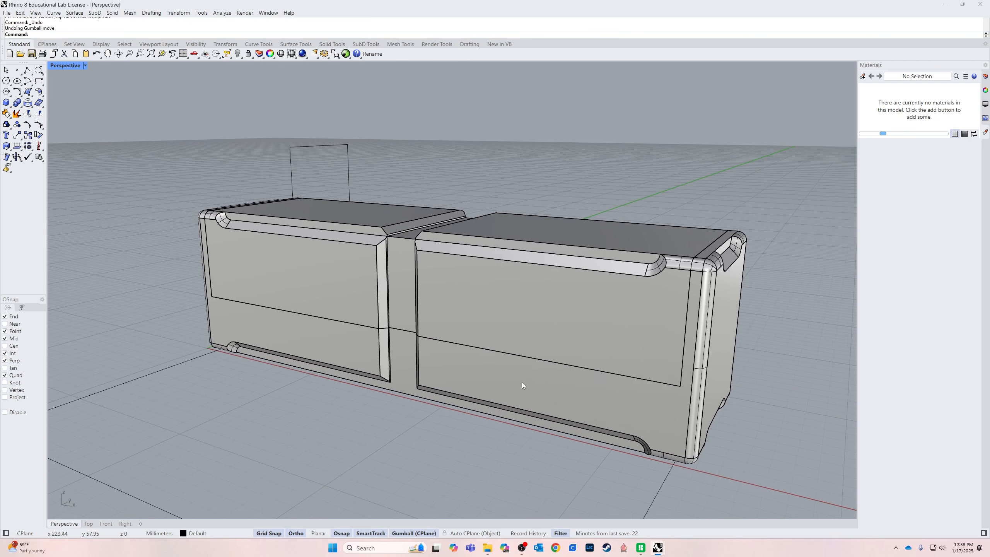
Paste the merged block back into its original place around the part.
{"action": "key", "text": "ctrl+v"}
{"action": "left_click", "coordinate": [792, 393]}
{"action": "right_click_drag", "start_coordinate": [792, 394], "coordinate": [752, 389]}
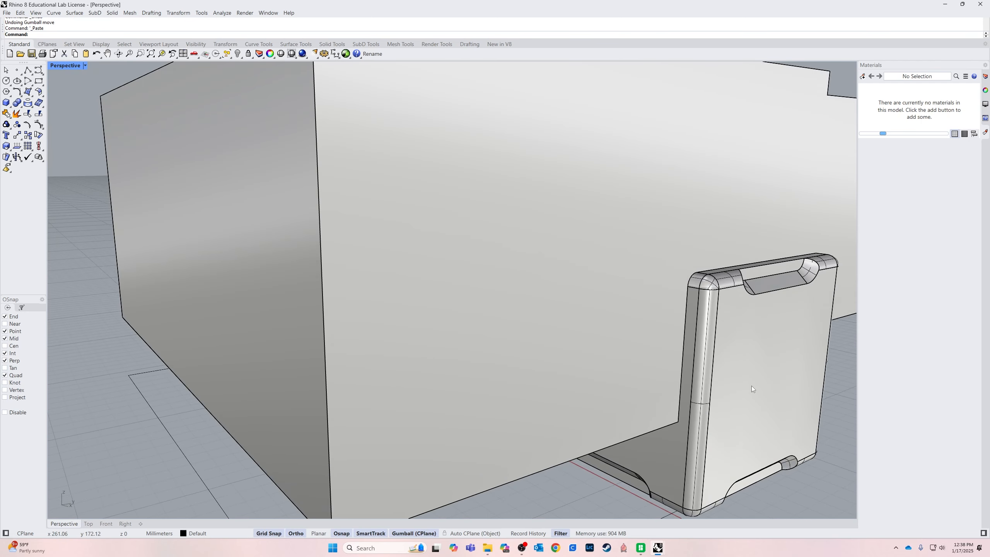
Start splitting the merged block, choosing the tray-shaped lower piece as a cutting object.
{"action": "type", "text": "Split"}
{"action": "key", "text": "Return"}
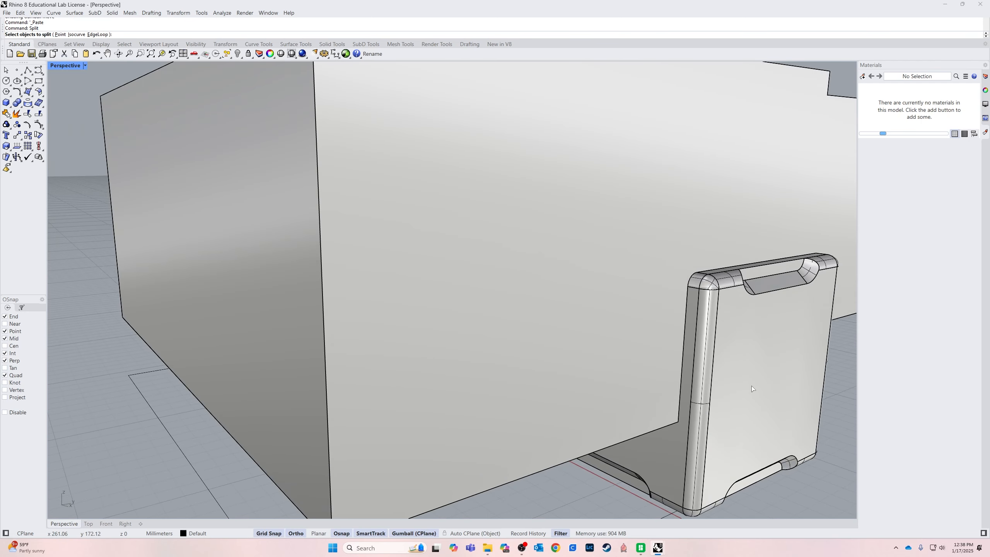
{"action": "left_click", "coordinate": [507, 265]}
{"action": "key", "text": "Return"}
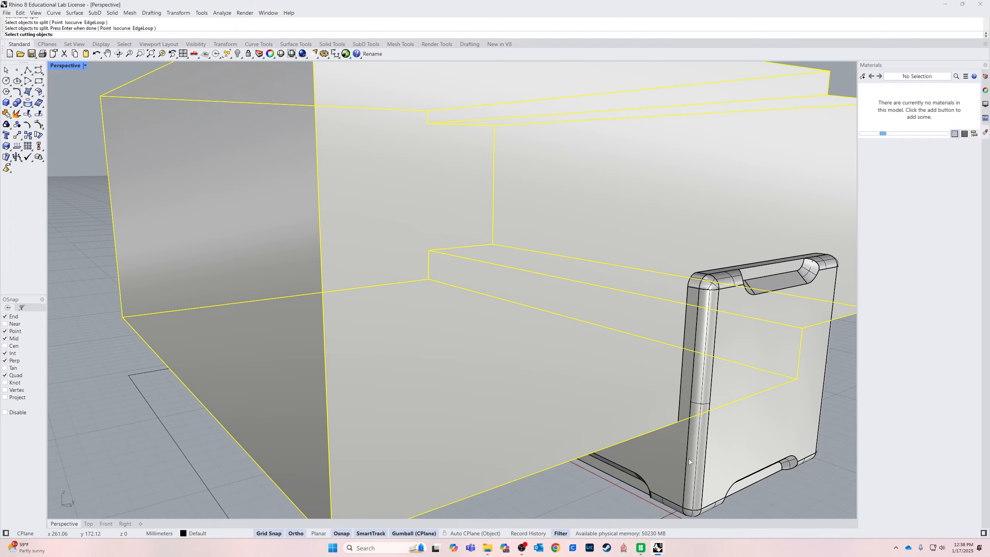
{"action": "left_click", "coordinate": [740, 454]}
{"action": "right_click_drag", "start_coordinate": [742, 455], "coordinate": [597, 357]}
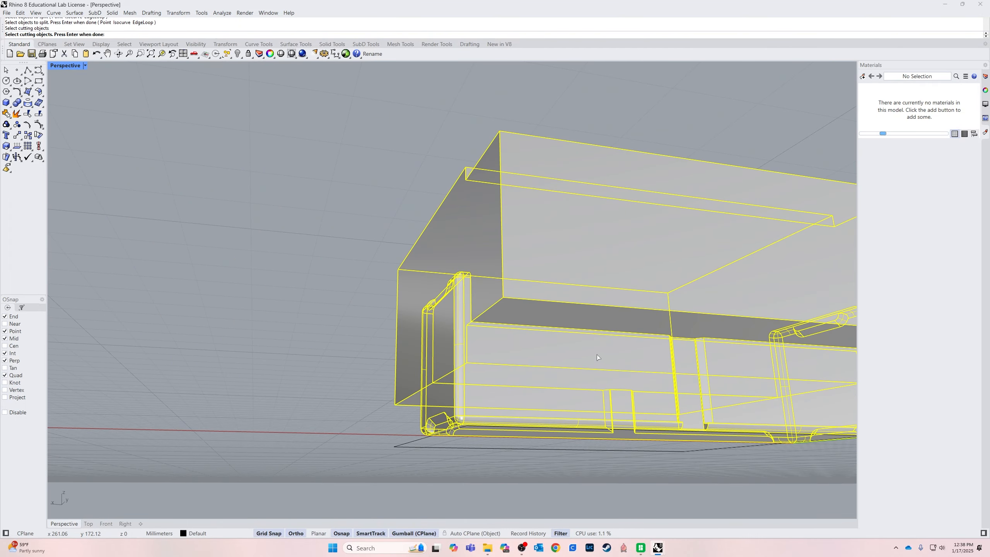
{"action": "scroll", "coordinate": [494, 333], "scroll_direction": "up", "scroll_amount": 12}
{"action": "right_click_drag", "start_coordinate": [490, 312], "coordinate": [461, 444]}
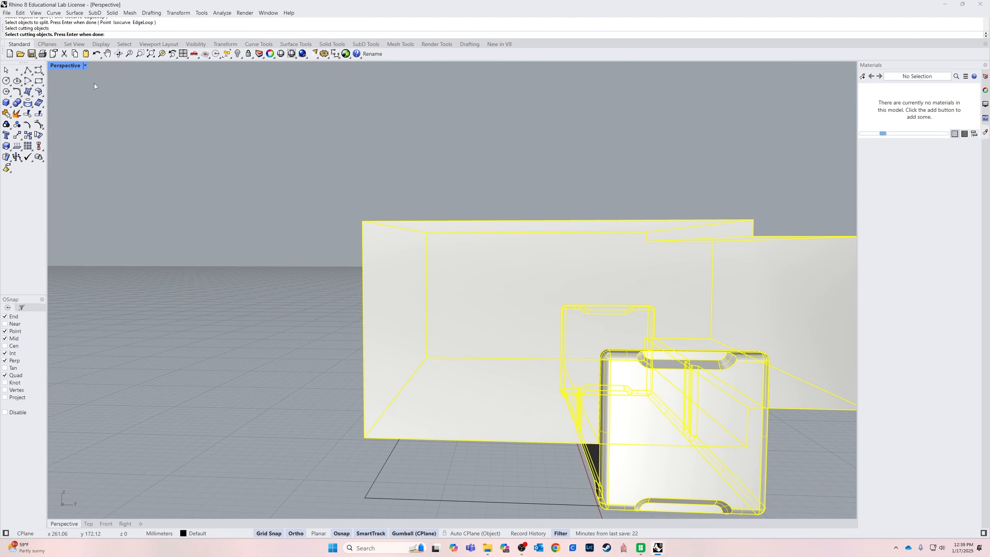
Set the Perspective display to Ghosted, add the upper shell as a second cutting object and complete the block's split.
{"action": "left_click", "coordinate": [85, 65]}
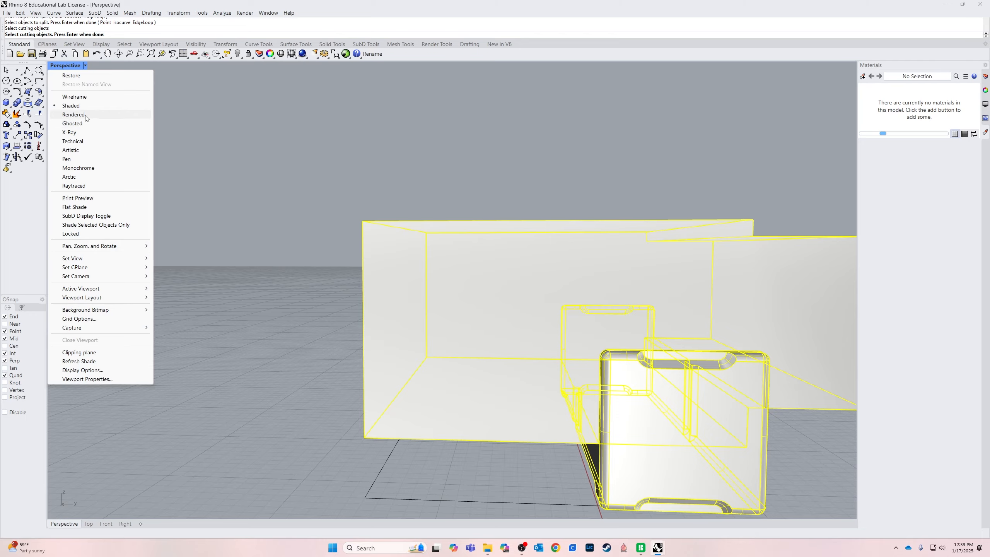
{"action": "left_click", "coordinate": [72, 123]}
{"action": "right_click_drag", "start_coordinate": [218, 296], "coordinate": [334, 341]}
{"action": "scroll", "coordinate": [545, 308], "scroll_direction": "up", "scroll_amount": 6}
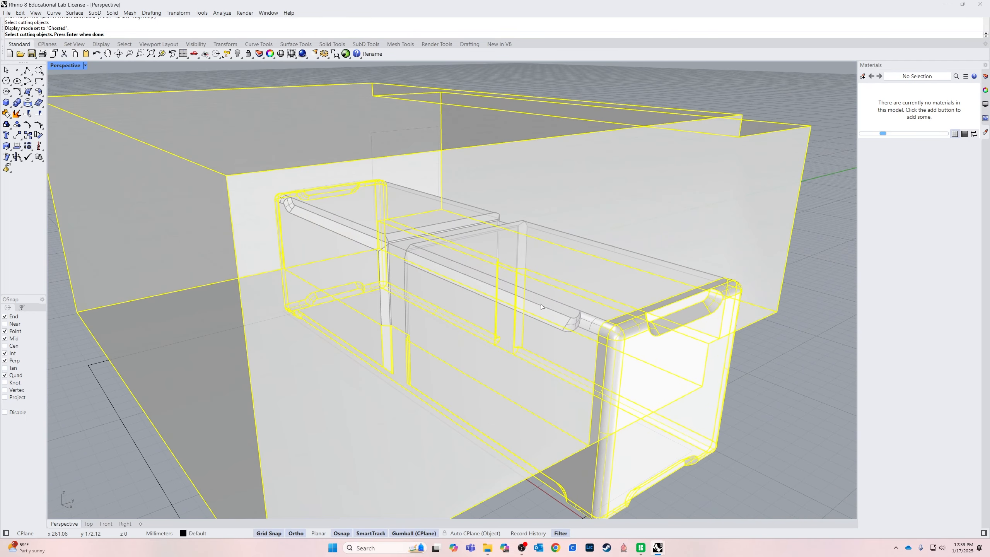
{"action": "scroll", "coordinate": [544, 308], "scroll_direction": "down", "scroll_amount": 6}
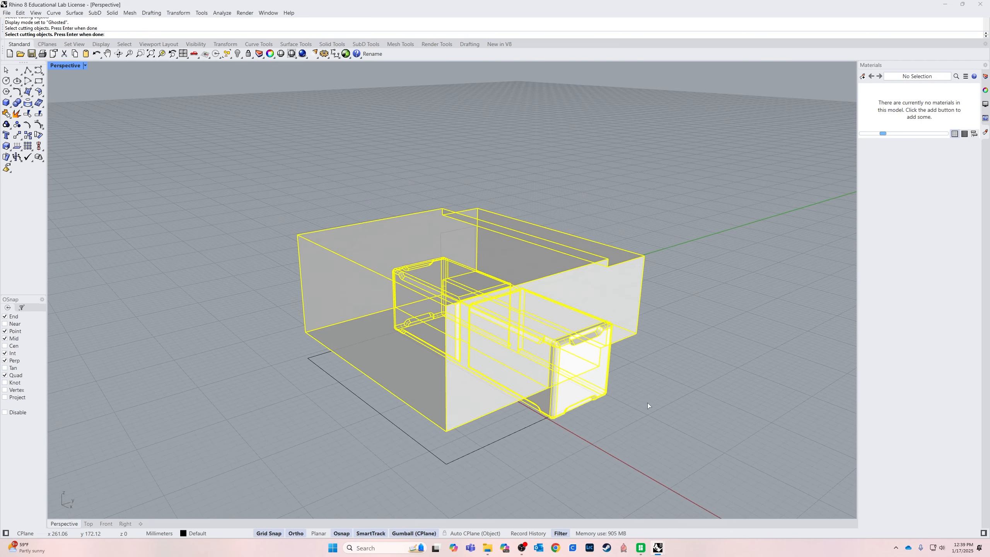
{"action": "right_click_drag", "start_coordinate": [648, 404], "coordinate": [614, 382]}
{"action": "key", "text": "Return"}
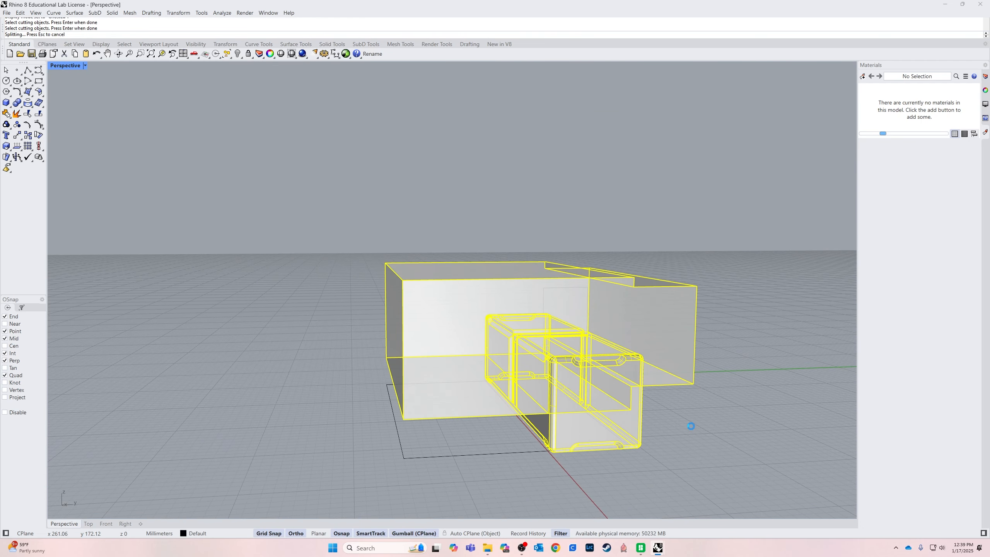
Hide the leftover outer block and upper shell, keeping only the tray, and set the Perspective display to Rendered.
{"action": "left_click", "coordinate": [520, 388]}
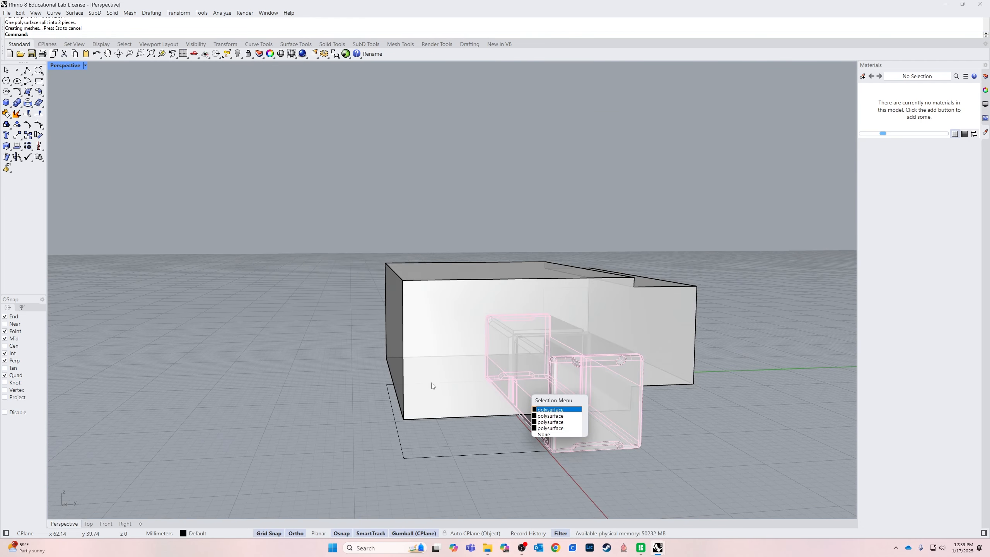
{"action": "left_click", "coordinate": [419, 335]}
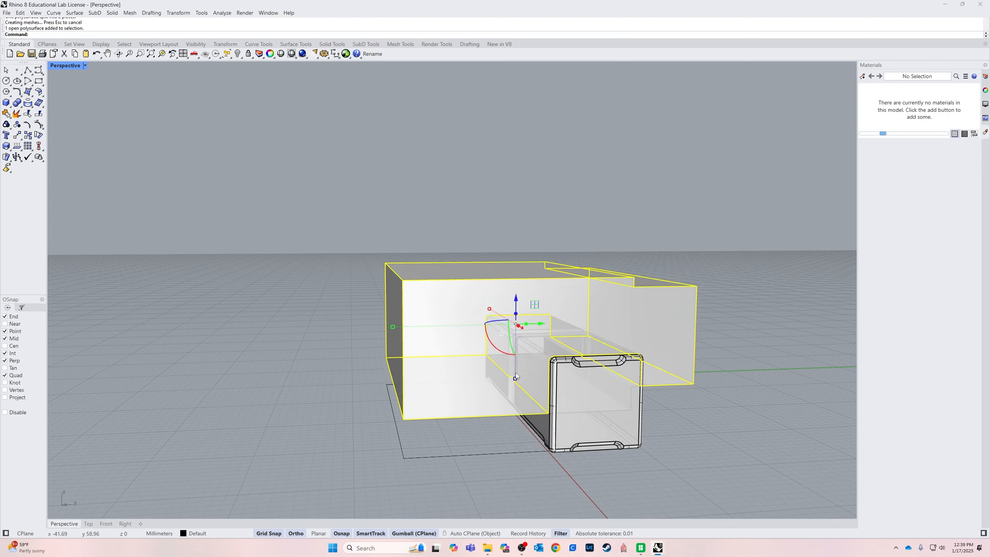
{"action": "key", "text": "ctrl+h"}
{"action": "key", "text": "ctrl+alt+r"}
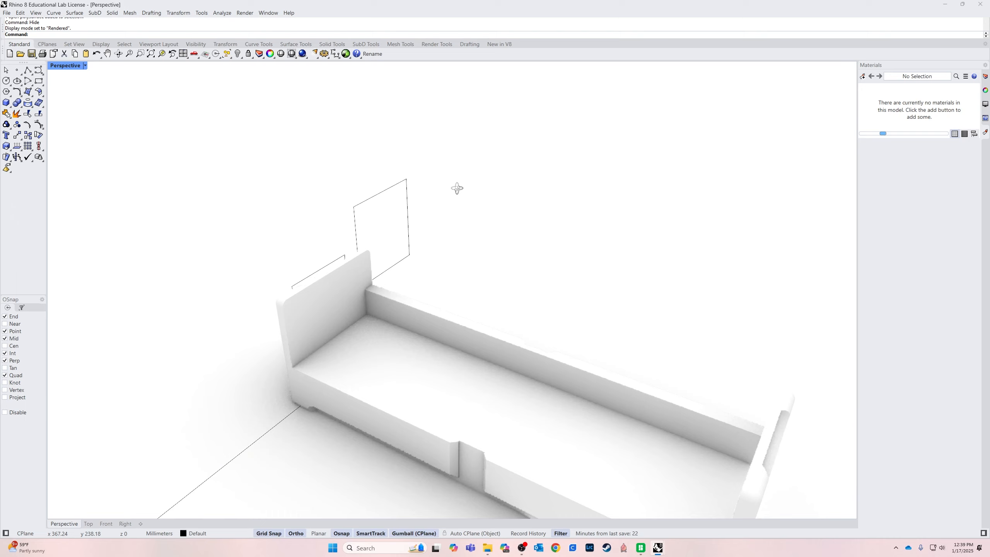
{"action": "right_click_drag", "start_coordinate": [457, 188], "coordinate": [513, 283]}
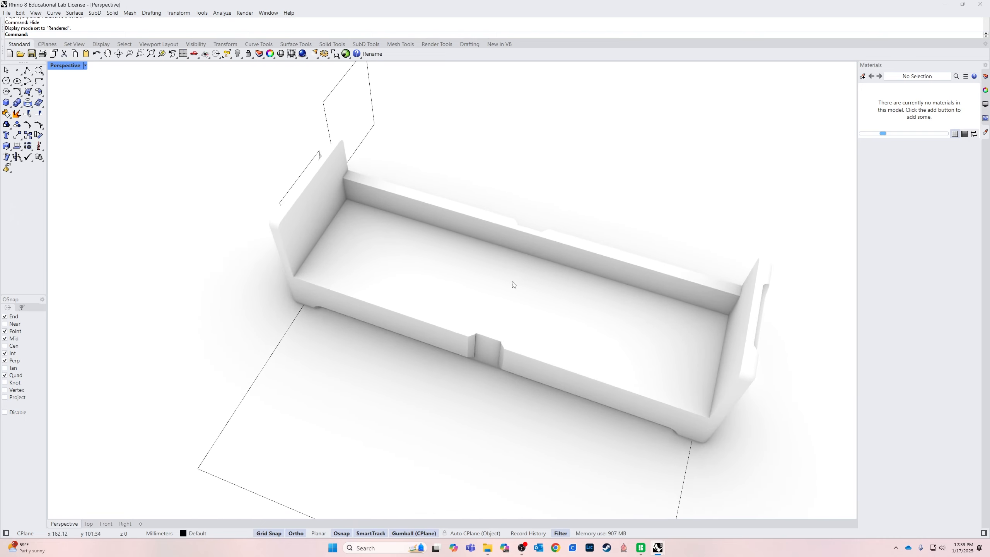
Copy the inner dividing surface and paste a duplicate in place, join the surface with the tray, and check the joined solid.
{"action": "left_click", "coordinate": [464, 279]}
{"action": "key", "text": "ctrl+c"}
{"action": "key", "text": "ctrl+v"}
{"action": "left_click", "coordinate": [284, 224], "text": "shift"}
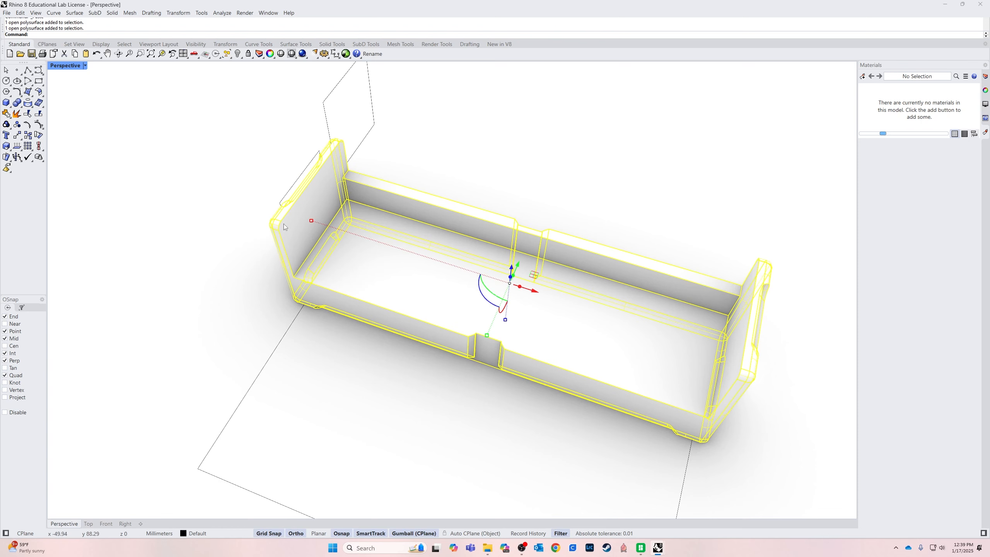
{"action": "type", "text": "join"}
{"action": "key", "text": "Return"}
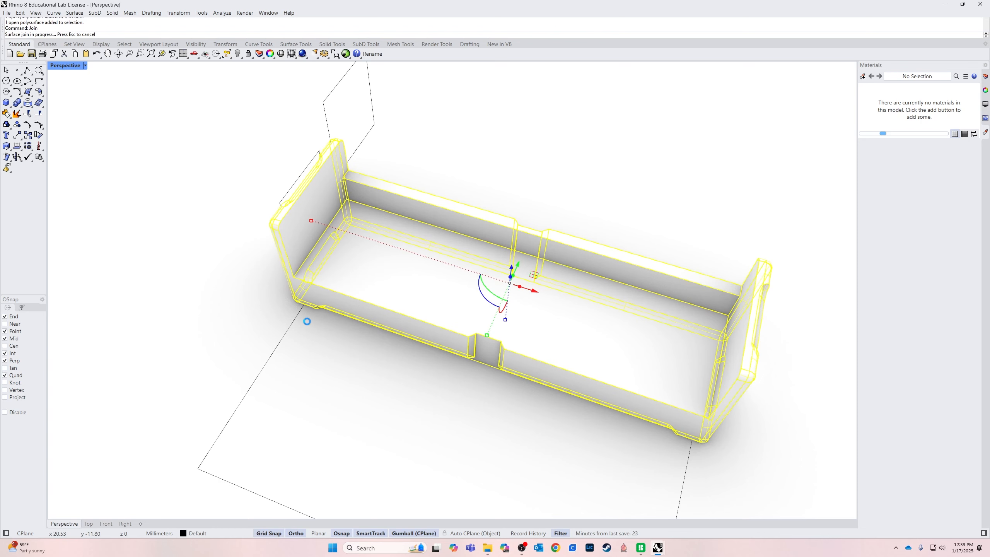
{"action": "key", "text": "Escape"}
{"action": "right_click_drag", "start_coordinate": [325, 371], "coordinate": [437, 322]}
{"action": "right_click_drag", "start_coordinate": [526, 335], "coordinate": [511, 350]}
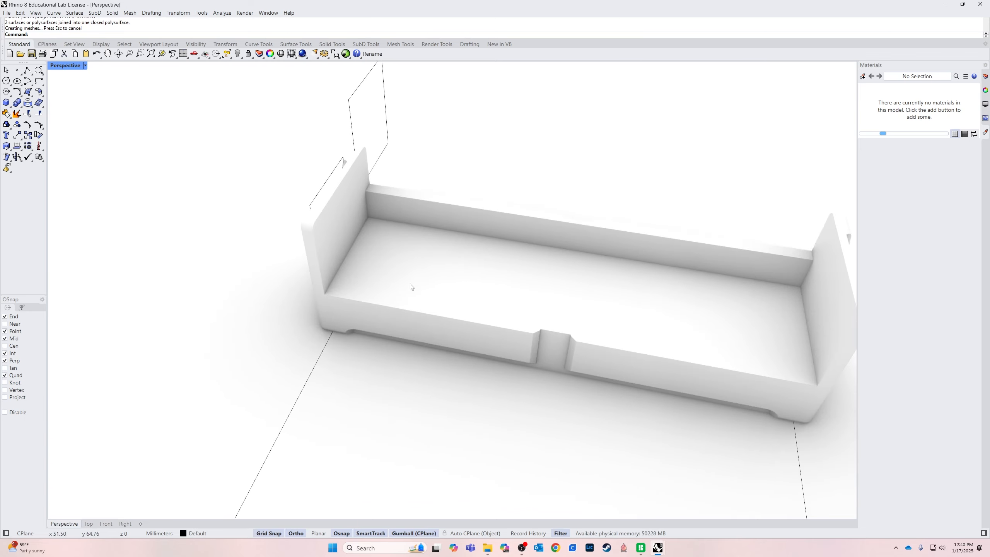
{"action": "right_click_drag", "start_coordinate": [506, 353], "coordinate": [543, 337]}
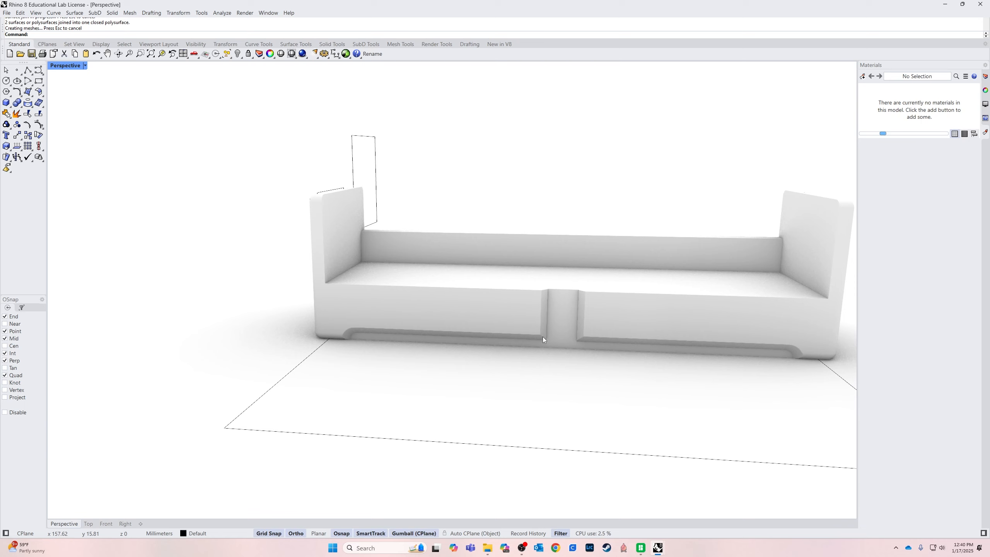
{"action": "left_click", "coordinate": [494, 343]}
{"action": "left_click", "coordinate": [449, 398]}
Show the hidden upper shell again and hide the joined tray.
{"action": "right_click_drag", "start_coordinate": [526, 409], "coordinate": [431, 420]}
{"action": "middle_click", "coordinate": [430, 420]}
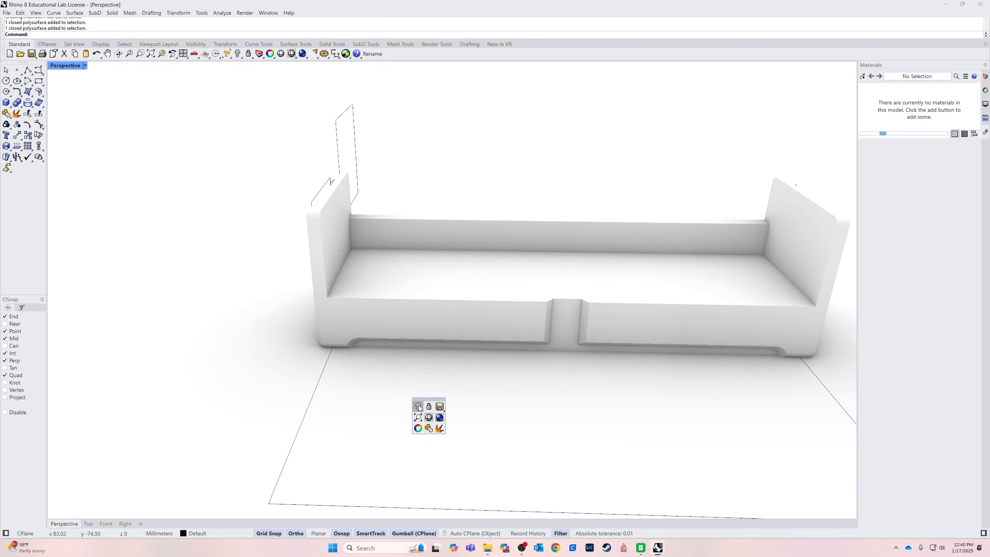
{"action": "left_click", "coordinate": [418, 407]}
{"action": "left_click", "coordinate": [434, 242]}
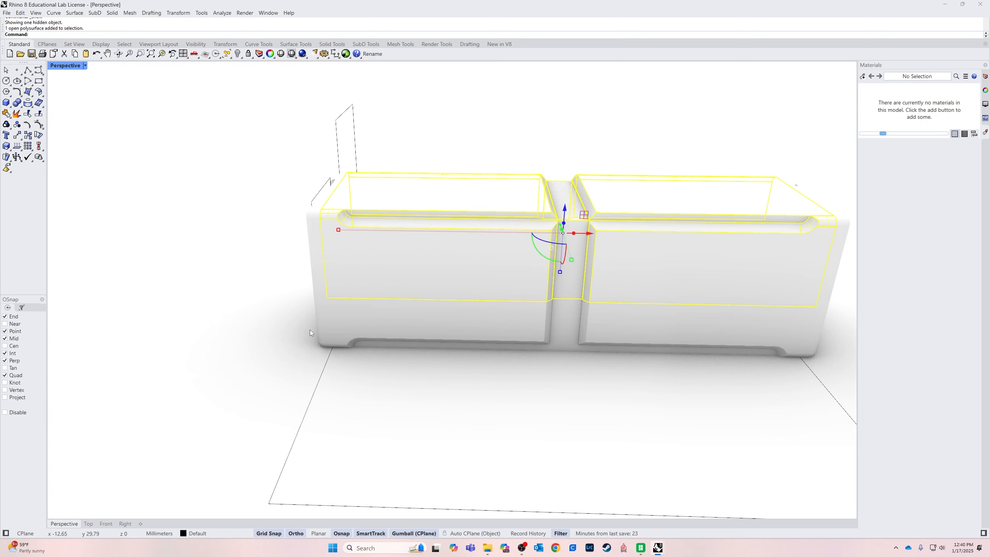
{"action": "left_click", "coordinate": [329, 336]}
{"action": "type", "text": "Hide"}
{"action": "key", "text": "Return"}
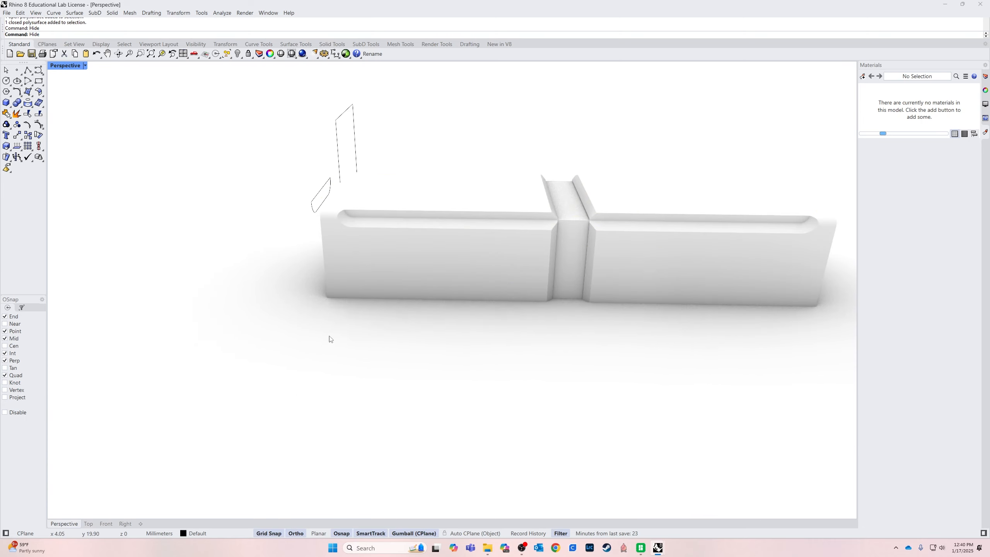
Paste the copied dividing surface in place, join it with the upper shell, and check the joined solid.
{"action": "right_click_drag", "start_coordinate": [535, 379], "coordinate": [518, 259]}
{"action": "key", "text": "ctrl+v"}
{"action": "key", "text": "Escape"}
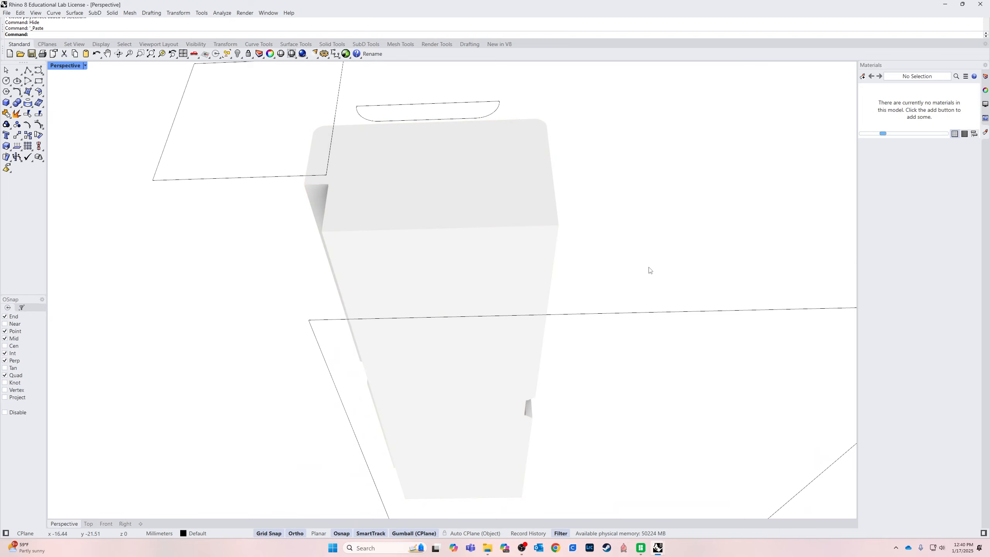
{"action": "right_click_drag", "start_coordinate": [647, 270], "coordinate": [379, 227]}
{"action": "left_click", "coordinate": [489, 351]}
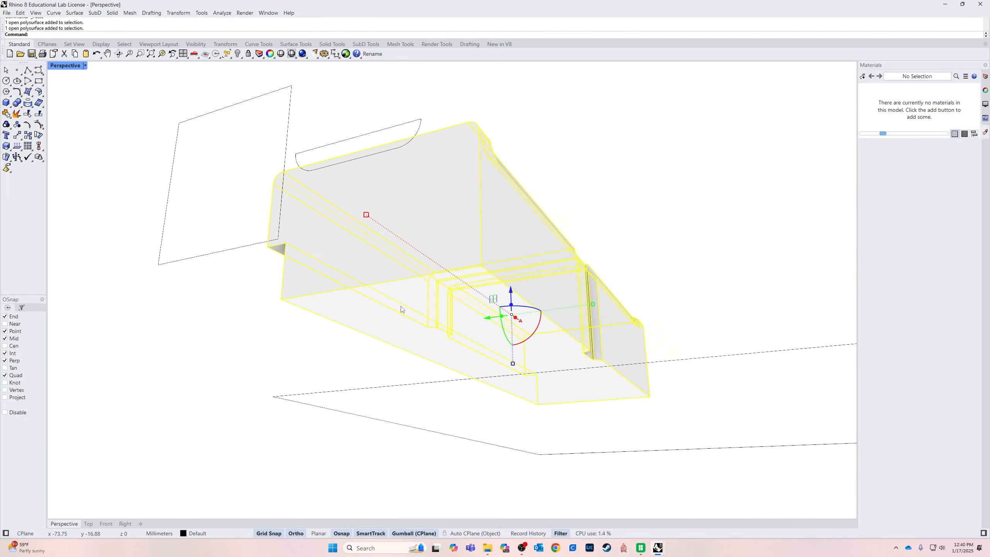
{"action": "type", "text": "join"}
{"action": "key", "text": "Return"}
{"action": "left_click", "coordinate": [703, 141]}
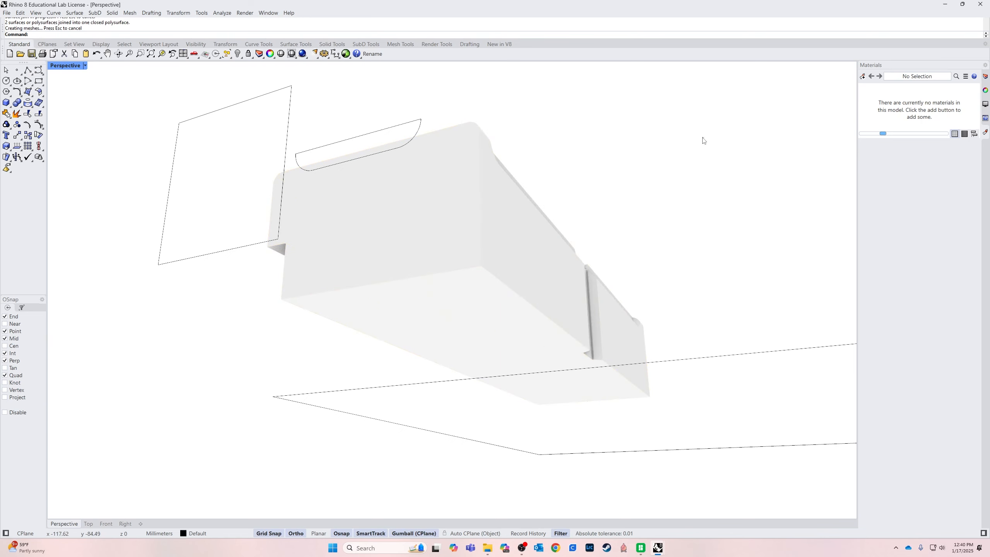
{"action": "left_click", "coordinate": [501, 249]}
{"action": "left_click", "coordinate": [716, 223]}
Show the hidden tray together with the upper solid and set the Perspective display to Shaded.
{"action": "right_click_drag", "start_coordinate": [715, 223], "coordinate": [560, 372]}
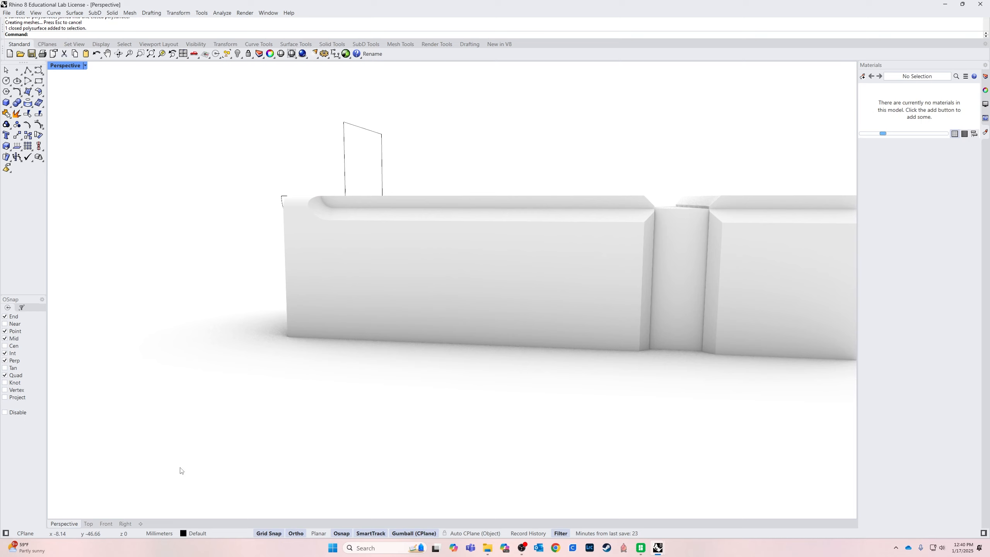
{"action": "scroll", "coordinate": [351, 421], "scroll_direction": "down", "scroll_amount": 6}
{"action": "right_click_drag", "start_coordinate": [350, 421], "coordinate": [584, 415]}
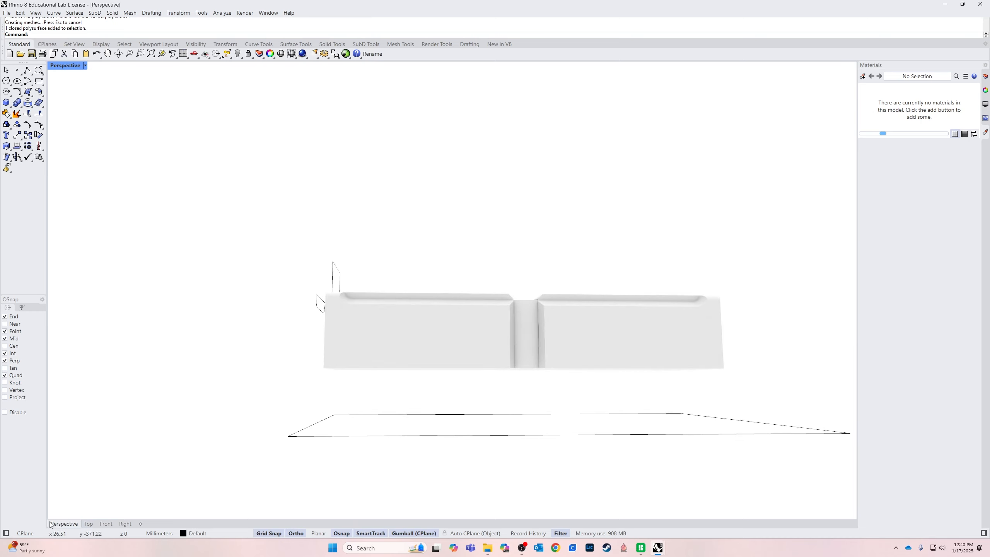
{"action": "right_click", "coordinate": [240, 401]}
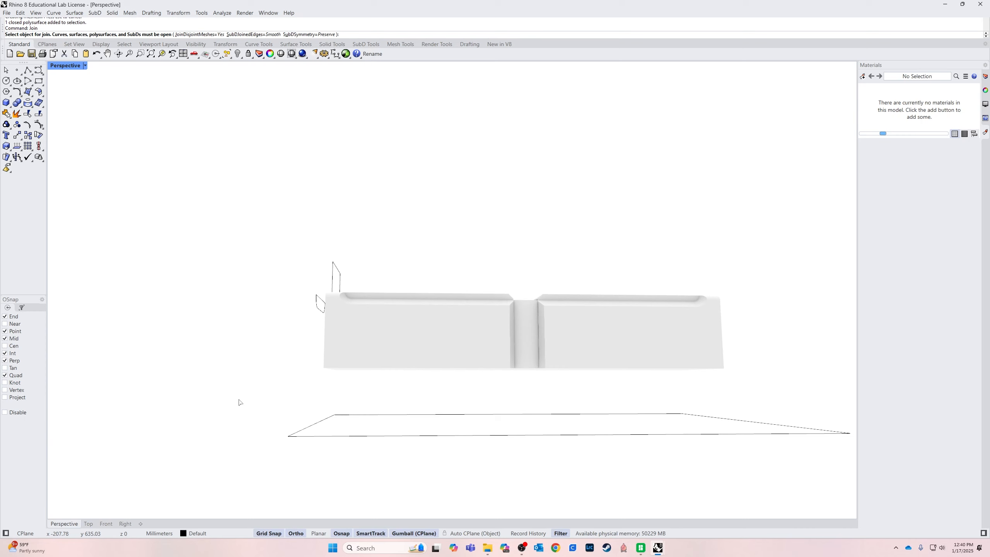
{"action": "middle_click", "coordinate": [203, 358]}
{"action": "left_click", "coordinate": [197, 349]}
{"action": "scroll", "coordinate": [381, 476], "scroll_direction": "down", "scroll_amount": 3}
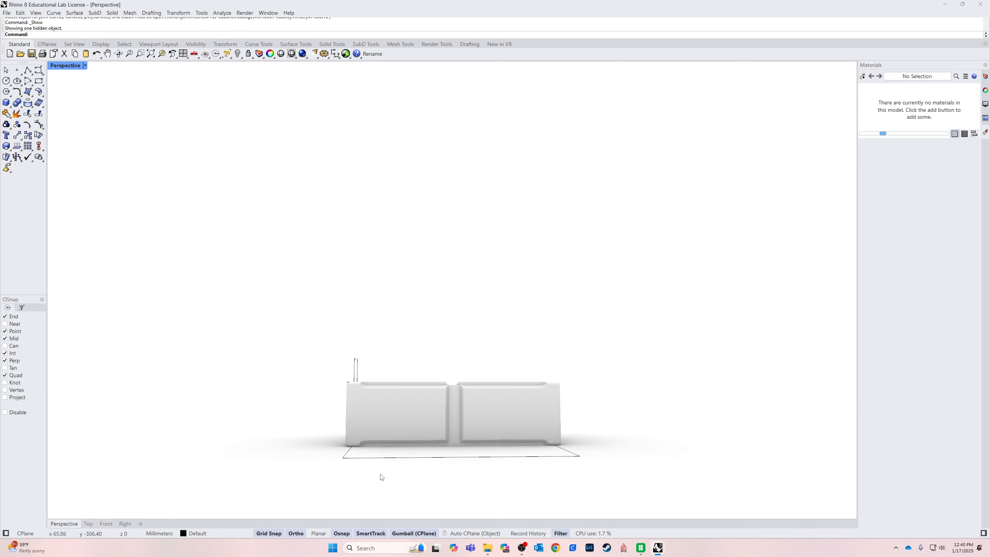
{"action": "right_click_drag", "start_coordinate": [382, 477], "coordinate": [360, 492]}
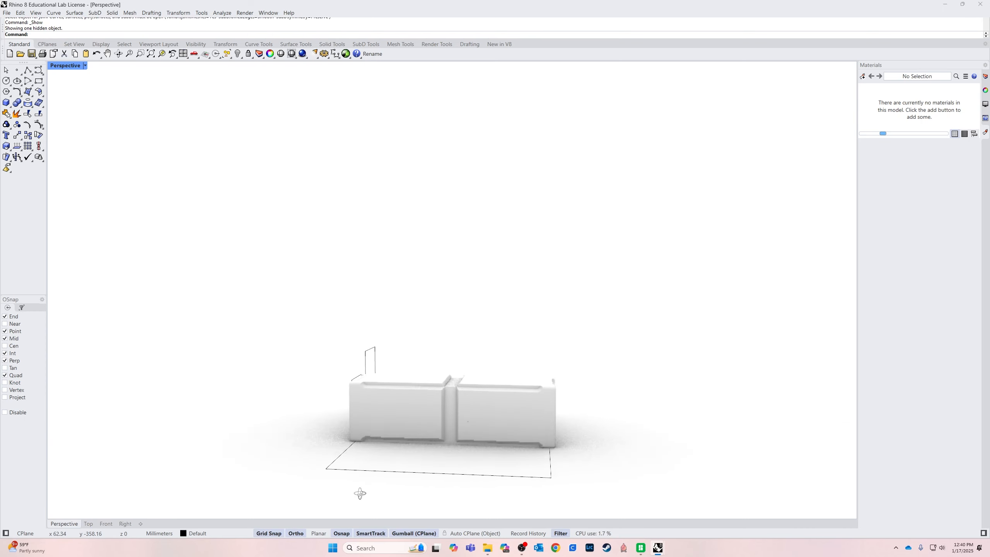
{"action": "left_click", "coordinate": [85, 66]}
{"action": "left_click", "coordinate": [71, 105]}
{"action": "mouse_move", "coordinate": [429, 449]}
{"action": "right_mouse_down"}
{"action": "mouse_move", "coordinate": [468, 492]}
{"action": "mouse_move", "coordinate": [307, 323]}
{"action": "right_mouse_up"}
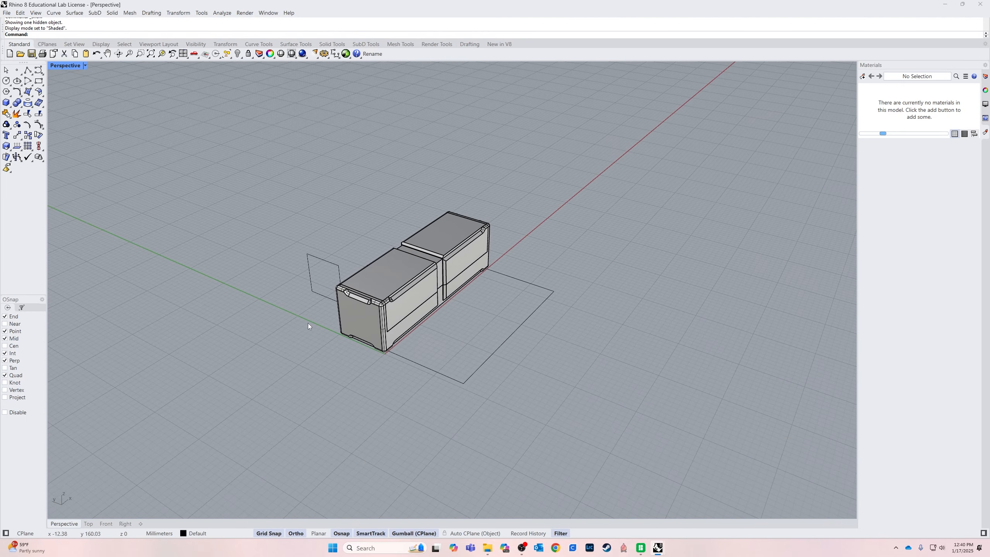
{"action": "left_click", "coordinate": [20, 12]}
{"action": "mouse_move", "coordinate": [45, 105]}
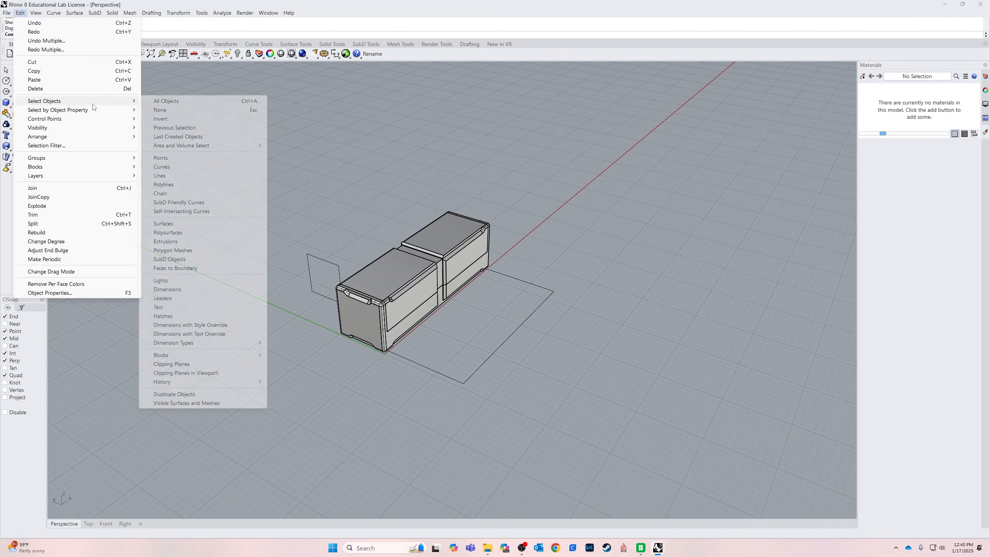
{"action": "left_click", "coordinate": [193, 172]}
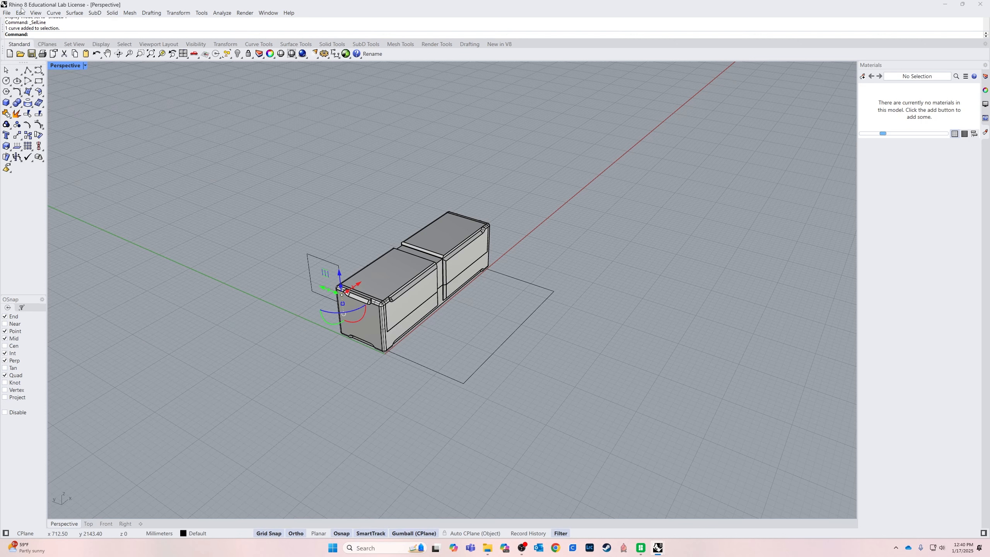
{"action": "type", "text": "`"}
{"action": "left_click", "coordinate": [280, 175]}
Select all the leftover construction curves around the model and delete them.
{"action": "left_click", "coordinate": [20, 13]}
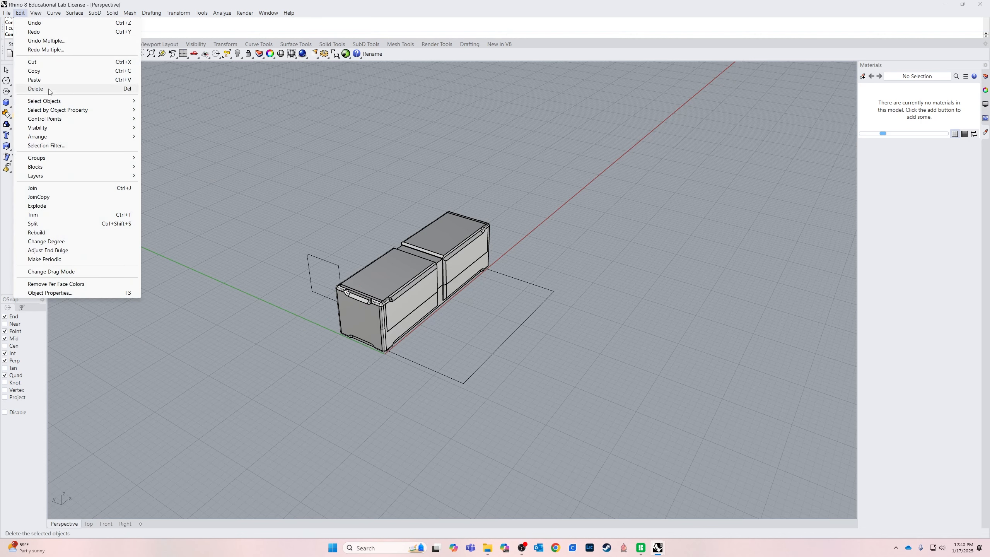
{"action": "mouse_move", "coordinate": [107, 105]}
{"action": "left_click", "coordinate": [214, 169]}
{"action": "key", "text": "Delete"}
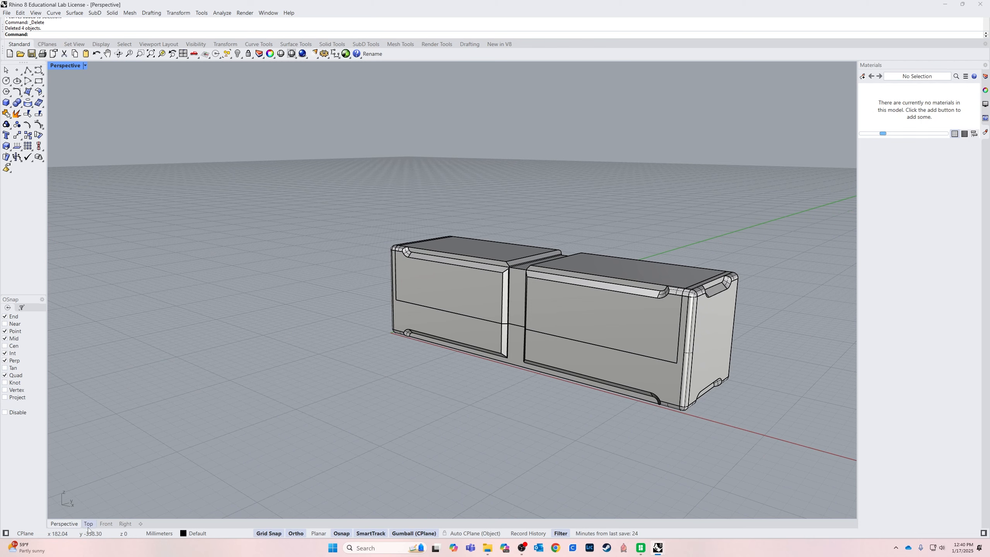
Draw a rectangle in the Top view between opposite corners of the inner outline, starting at x 10, y 90.
{"action": "left_click", "coordinate": [88, 524]}
{"action": "scroll", "coordinate": [340, 491], "scroll_direction": "down", "scroll_amount": 6}
{"action": "right_click_drag", "start_coordinate": [358, 491], "coordinate": [529, 439]}
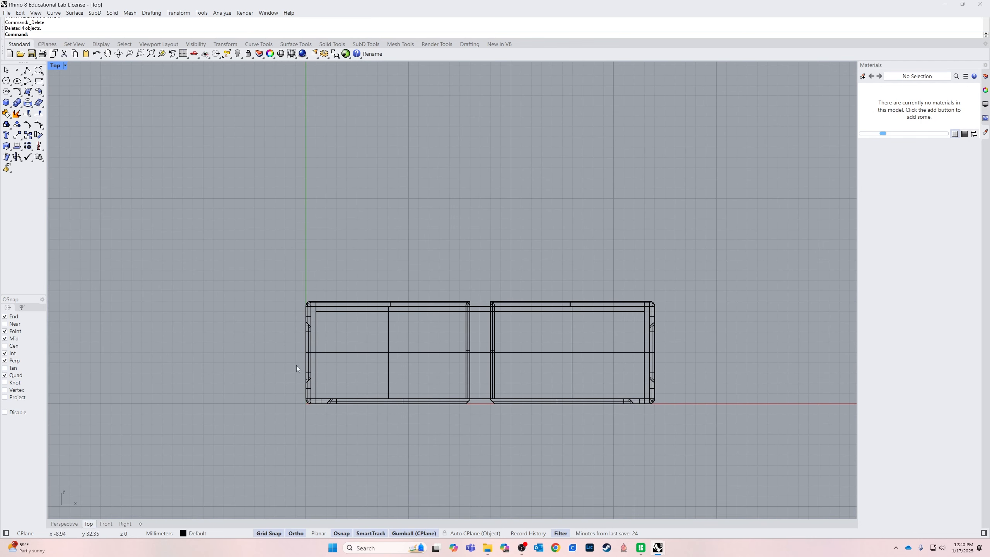
{"action": "scroll", "coordinate": [300, 359], "scroll_direction": "up", "scroll_amount": 4}
{"action": "right_click_drag", "start_coordinate": [448, 366], "coordinate": [409, 318]}
{"action": "type", "text": "rectangle"}
{"action": "key", "text": "Return"}
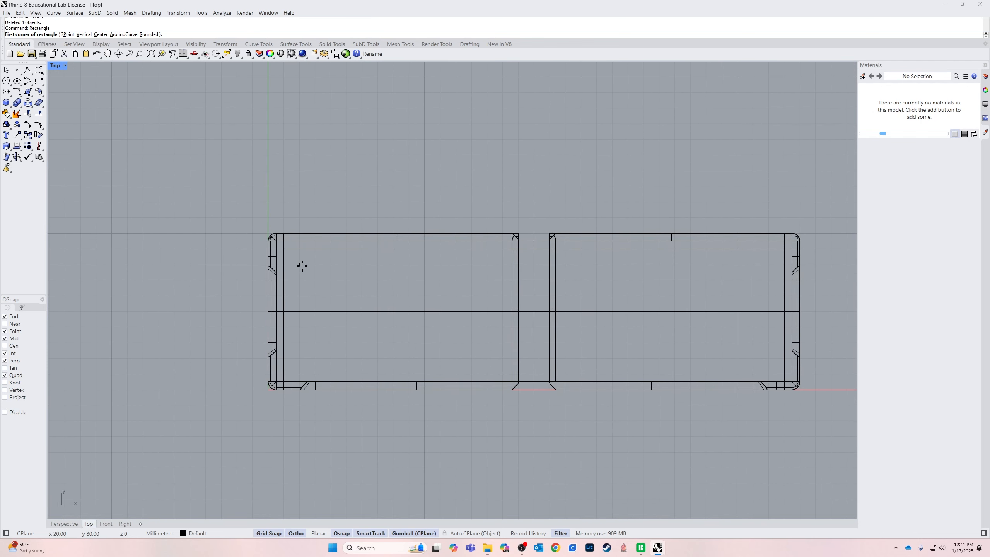
{"action": "left_click", "coordinate": [284, 248]}
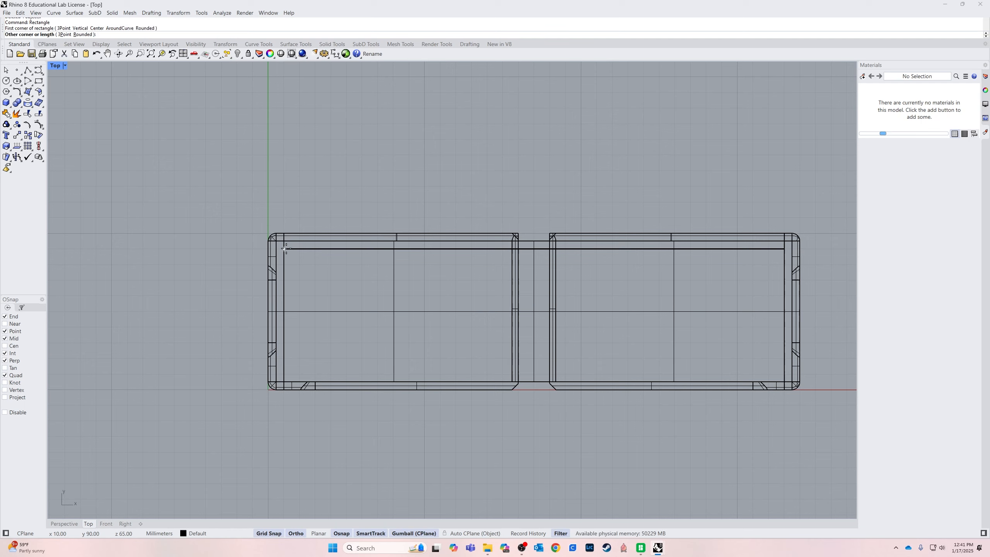
{"action": "left_click", "coordinate": [785, 374]}
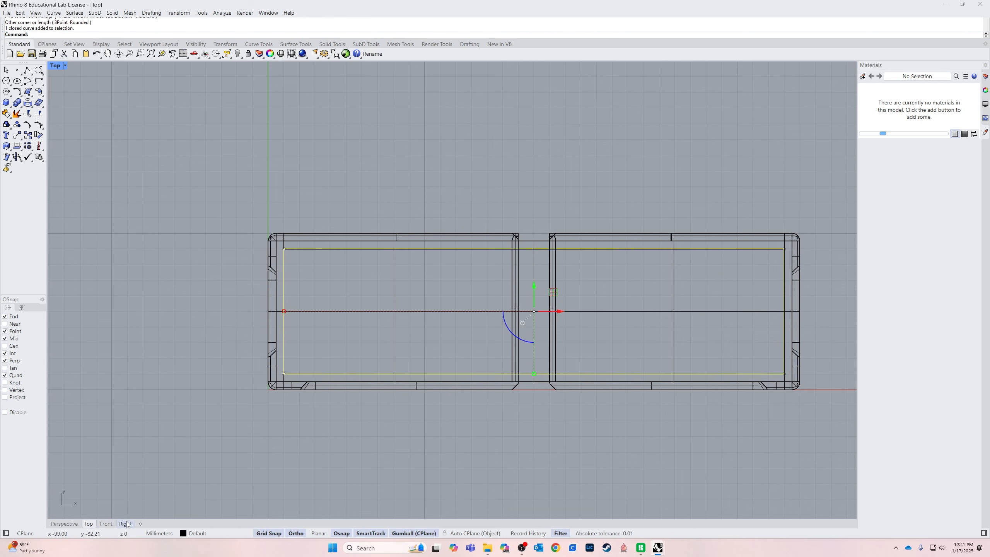
Move the rectangle straight down in the Front view to between the tray's floor and its underside, and turn off grid snap.
{"action": "left_click", "coordinate": [106, 525]}
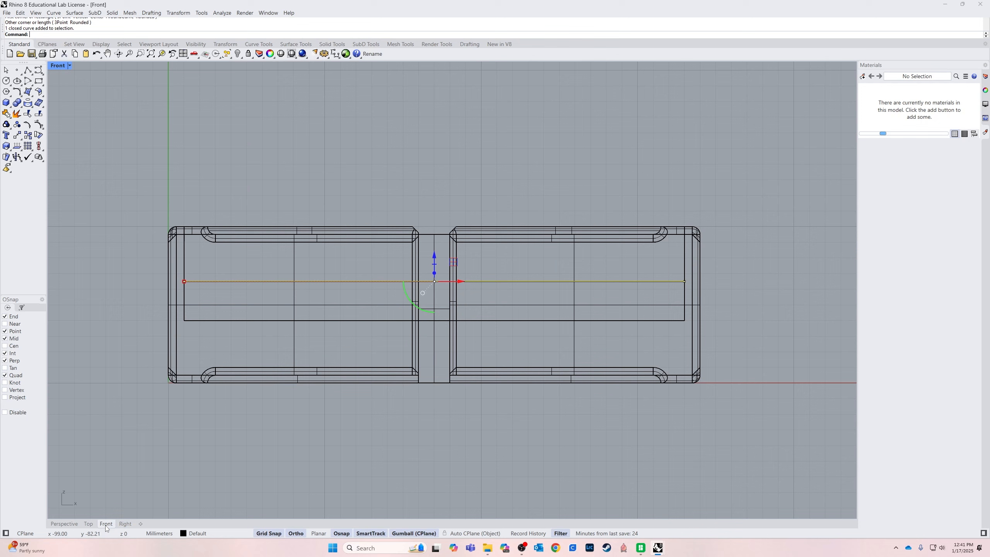
{"action": "left_click", "coordinate": [433, 257]}
{"action": "left_click_drag", "start_coordinate": [433, 257], "coordinate": [427, 325]}
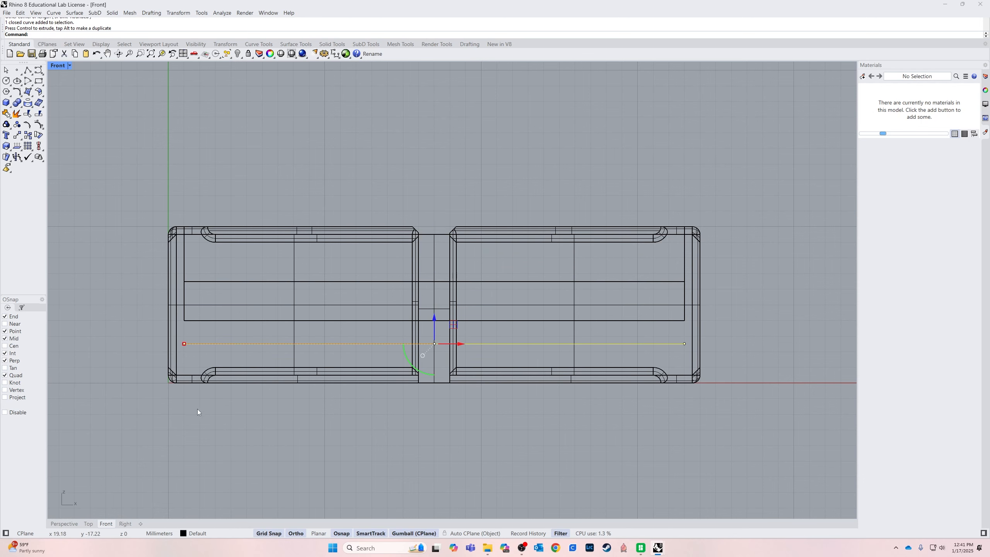
{"action": "scroll", "coordinate": [156, 372], "scroll_direction": "up", "scroll_amount": 5}
{"action": "left_click", "coordinate": [268, 533]}
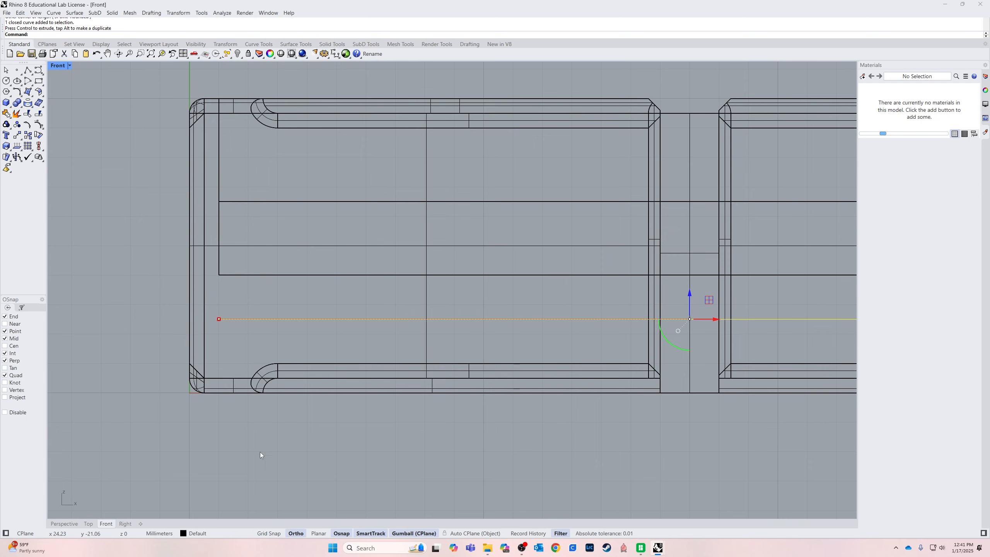
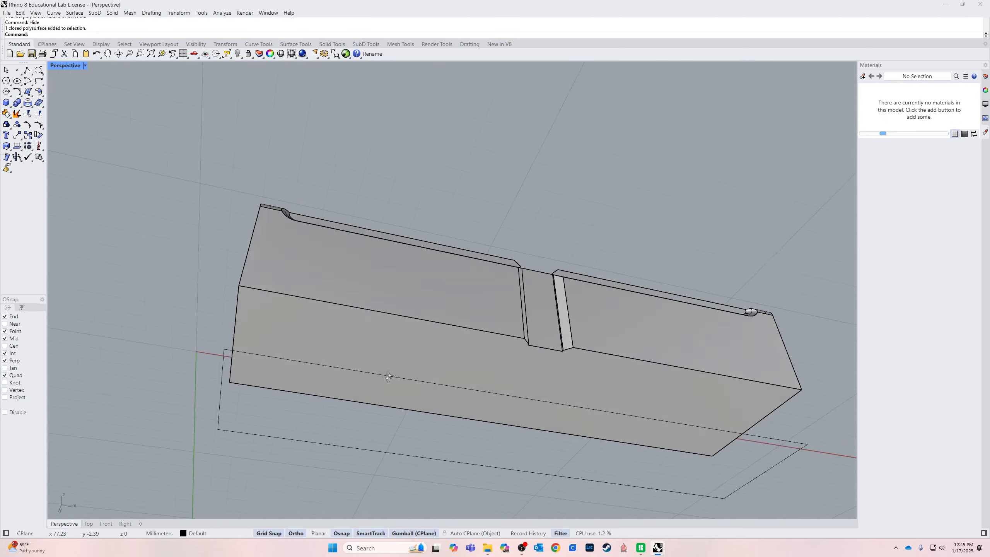
Undo the last deletion.
{"action": "left_click", "coordinate": [387, 393]}
{"action": "left_click", "coordinate": [262, 447]}
{"action": "middle_click", "coordinate": [130, 341]}
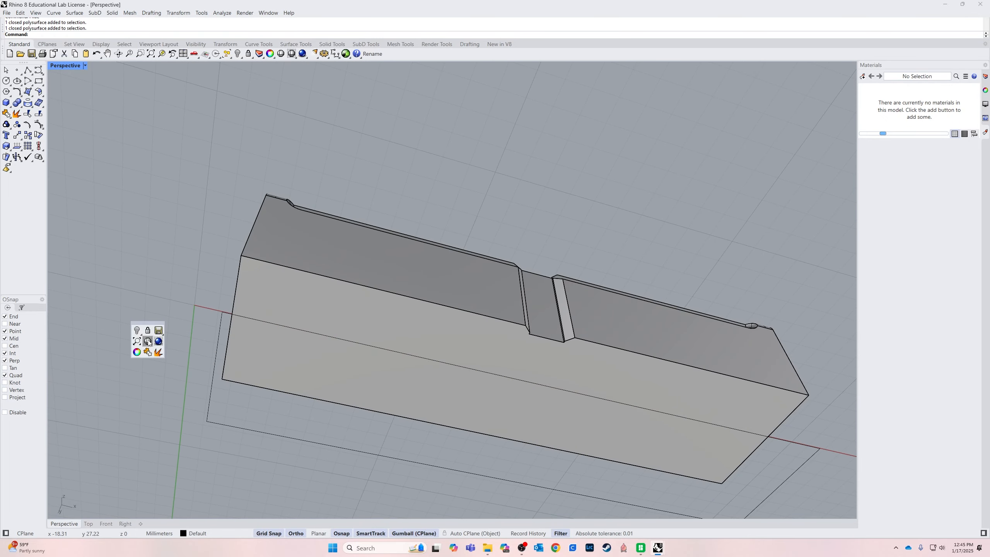
{"action": "right_click_drag", "start_coordinate": [116, 339], "coordinate": [227, 365]}
{"action": "key", "text": "ctrl+z"}
Bring back the hidden upper shell and hide the tray so the shell and inner blocks are isolated.
{"action": "middle_click", "coordinate": [118, 319]}
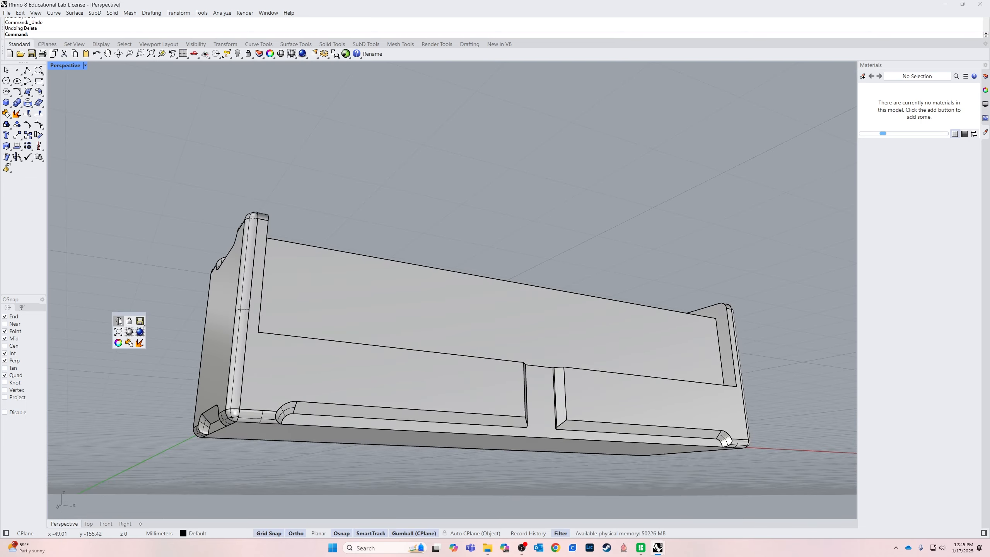
{"action": "right_click", "coordinate": [119, 320]}
{"action": "left_click", "coordinate": [231, 386]}
{"action": "type", "text": "Hide"}
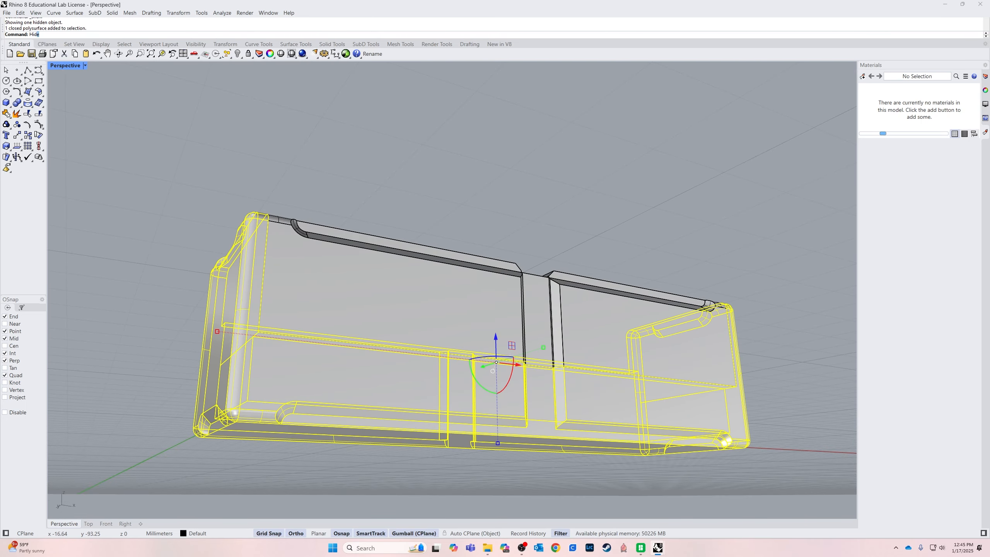
{"action": "key", "text": "Return"}
Subtract the lower inner block from the upper shell with BooleanDifference, keeping the cutter.
{"action": "right_click_drag", "start_coordinate": [231, 387], "coordinate": [336, 469]}
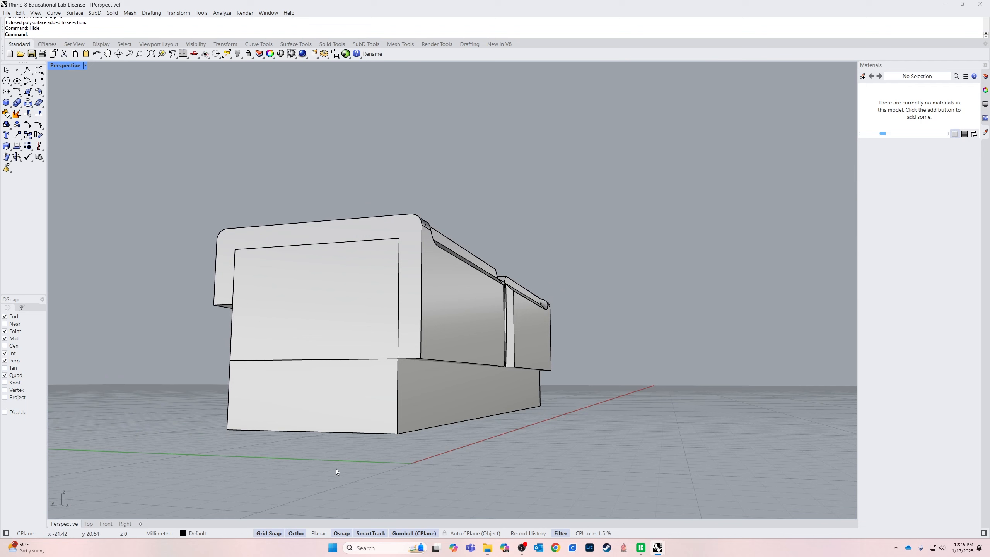
{"action": "type", "text": "BooleanDifference"}
{"action": "key", "text": "Return"}
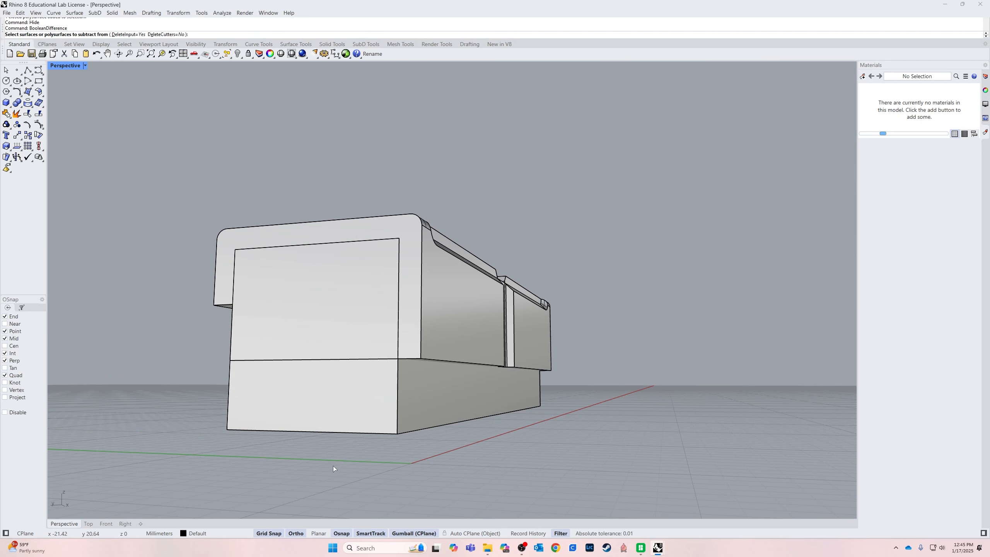
{"action": "left_click", "coordinate": [441, 289]}
{"action": "key", "text": "Return"}
{"action": "left_click", "coordinate": [425, 405]}
{"action": "key", "text": "Return"}
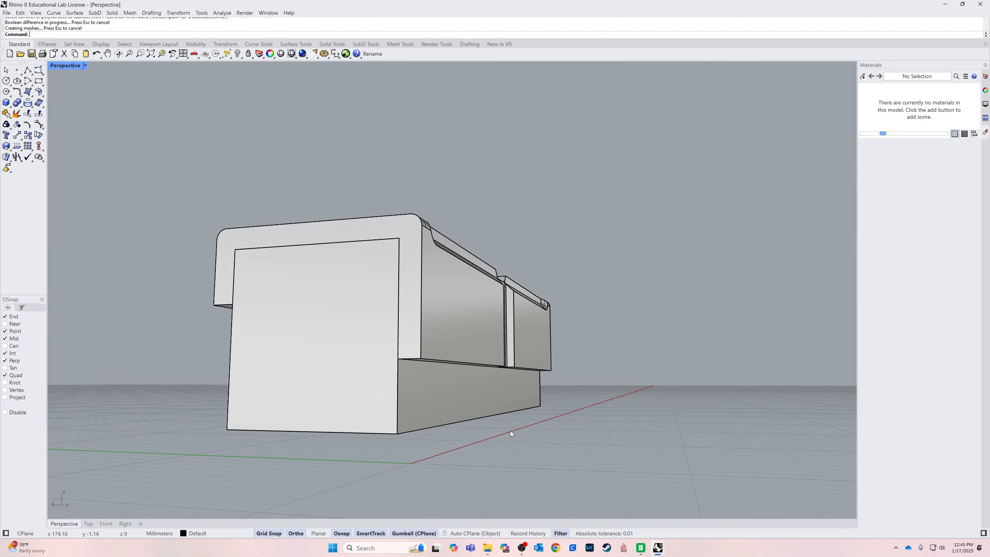
Delete the leftover inner block to leave only the hollow upper shell.
{"action": "left_click", "coordinate": [419, 401]}
{"action": "key", "text": "Delete"}
{"action": "right_click_drag", "start_coordinate": [419, 401], "coordinate": [441, 398]}
{"action": "middle_click", "coordinate": [658, 327]}
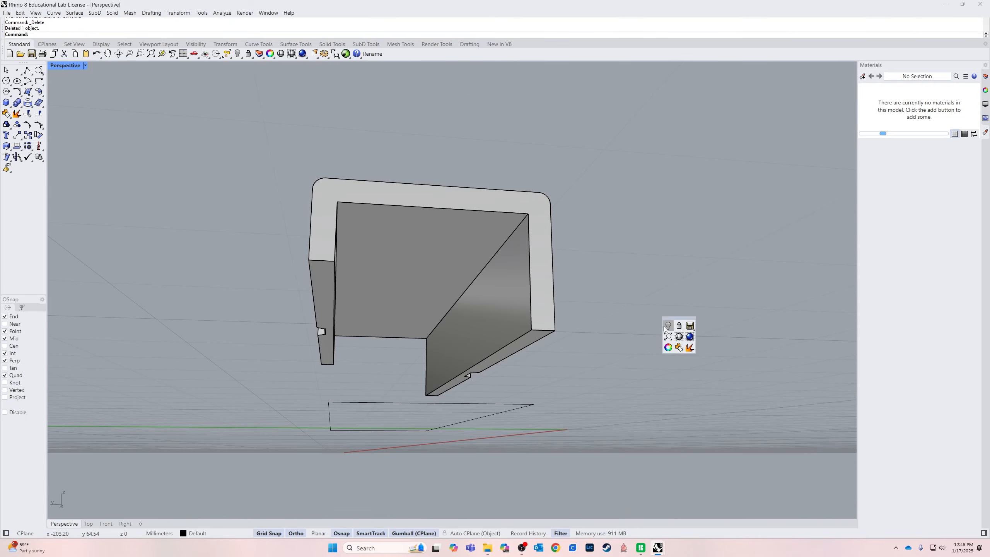
Bring back the hidden tray so it shows together with the hollow upper shell.
{"action": "left_click", "coordinate": [668, 328]}
{"action": "right_click_drag", "start_coordinate": [662, 325], "coordinate": [456, 418]}
{"action": "left_click", "coordinate": [456, 418]}
{"action": "right_click_drag", "start_coordinate": [577, 411], "coordinate": [507, 406]}
{"action": "left_click_drag", "start_coordinate": [445, 290], "coordinate": [460, 289]}
{"action": "key", "text": "ctrl+z"}
{"action": "key", "text": "Escape"}
Hide the upper shell to expose the inside of the tray.
{"action": "right_click_drag", "start_coordinate": [467, 389], "coordinate": [308, 357]}
{"action": "scroll", "coordinate": [415, 382], "scroll_direction": "down", "scroll_amount": 10}
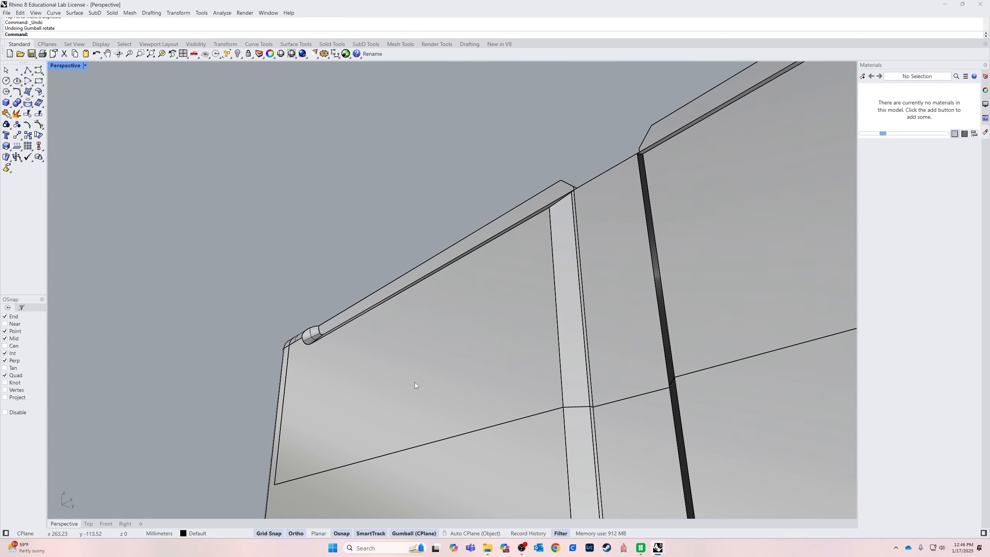
{"action": "left_click", "coordinate": [473, 420]}
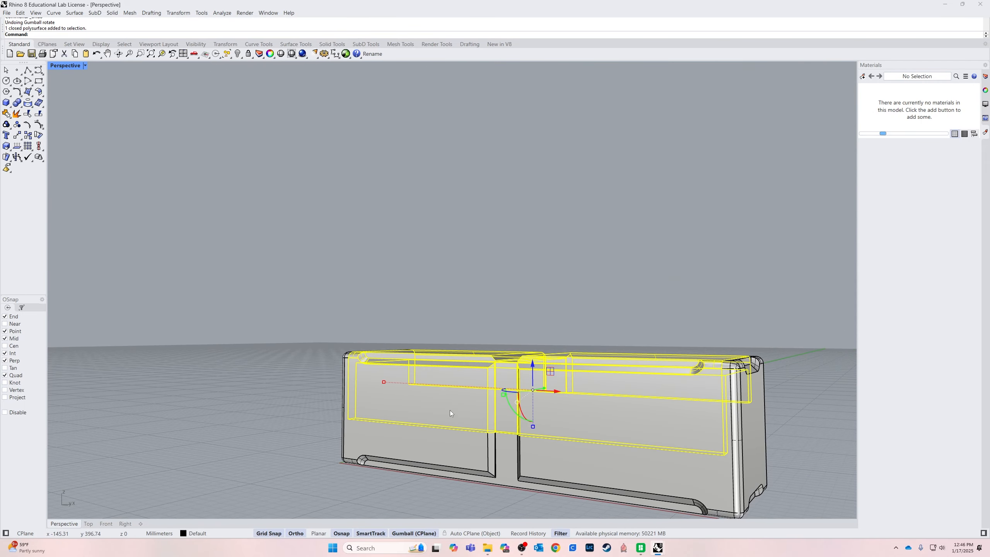
{"action": "type", "text": "hide"}
{"action": "key", "text": "Return"}
{"action": "right_click_drag", "start_coordinate": [450, 410], "coordinate": [448, 511]}
{"action": "right_click_drag", "start_coordinate": [513, 427], "coordinate": [295, 362]}
{"action": "scroll", "coordinate": [295, 361], "scroll_direction": "up", "scroll_amount": 2}
Draw a rectangle as long as the tray's interior floor and 6 mm wide, starting from a floor corner.
{"action": "type", "text": "Rectangle"}
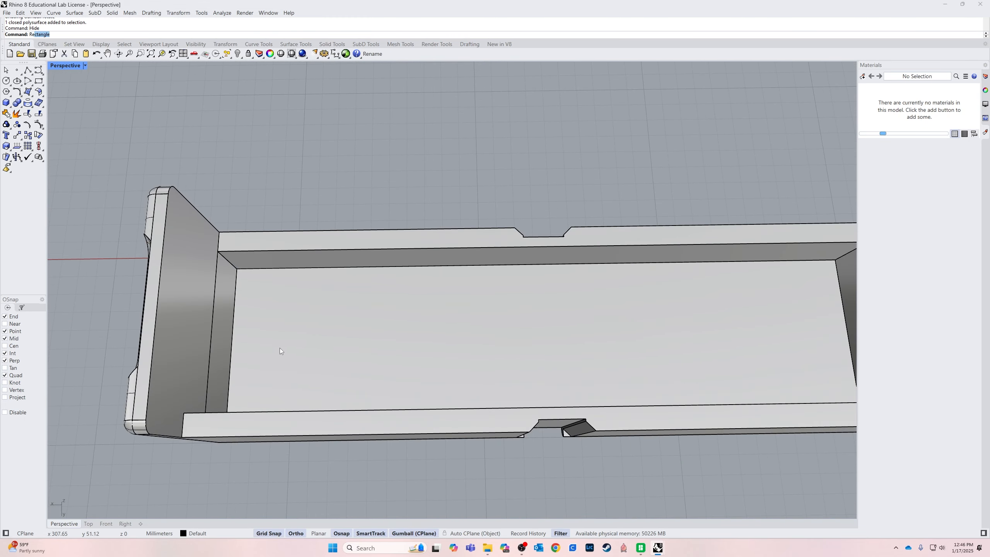
{"action": "key", "text": "Return"}
{"action": "left_click", "coordinate": [235, 269]}
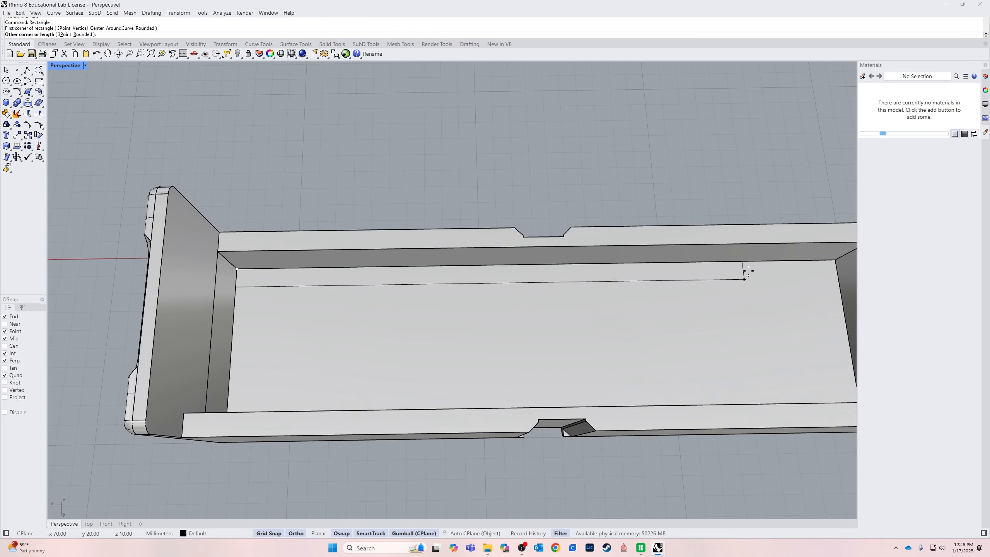
{"action": "left_click", "coordinate": [836, 261]}
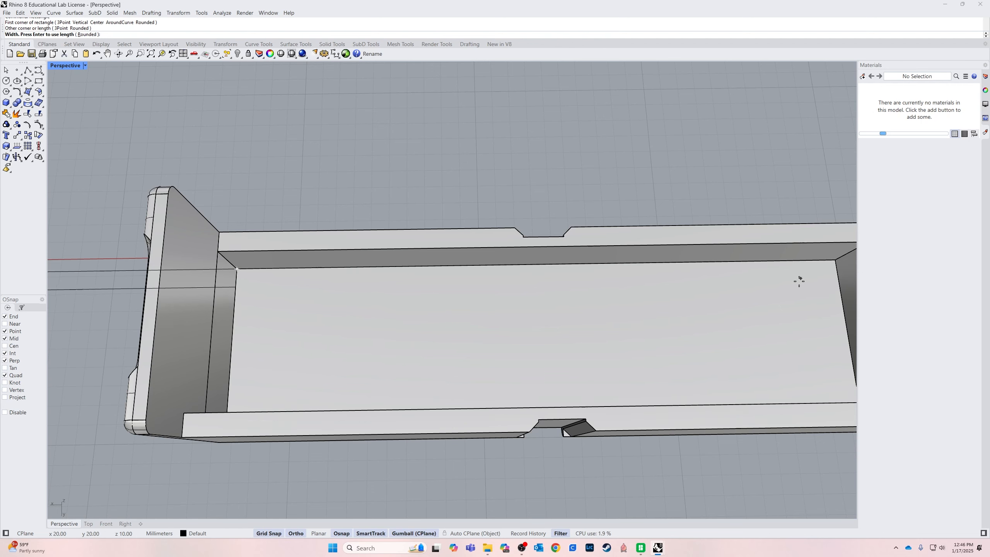
{"action": "type", "text": "6"}
{"action": "key", "text": "Return"}
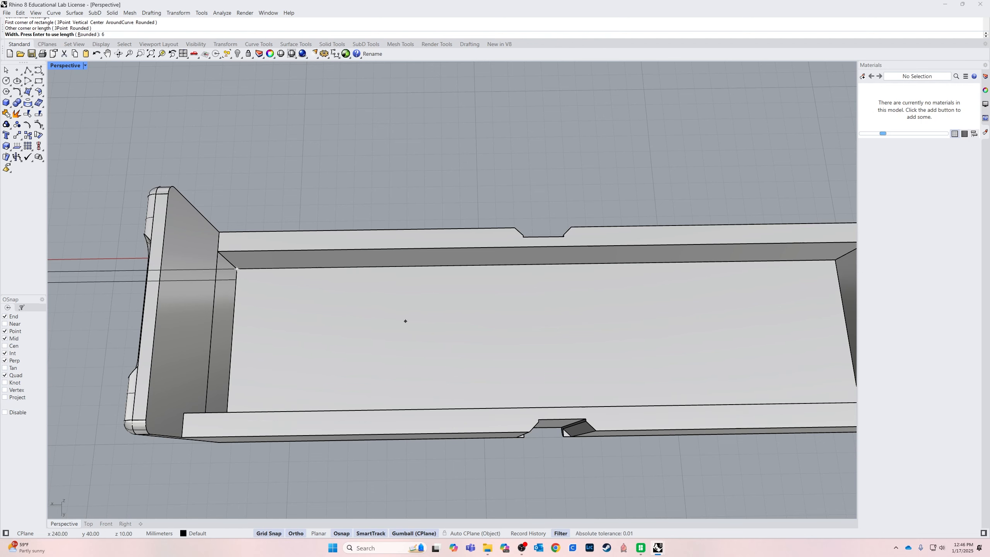
Move the narrow rectangle by its end corner onto the tray's inner floor corner so it lies along the long wall.
{"action": "scroll", "coordinate": [106, 337], "scroll_direction": "down", "scroll_amount": 5}
{"action": "right_click_drag", "start_coordinate": [106, 338], "coordinate": [237, 284]}
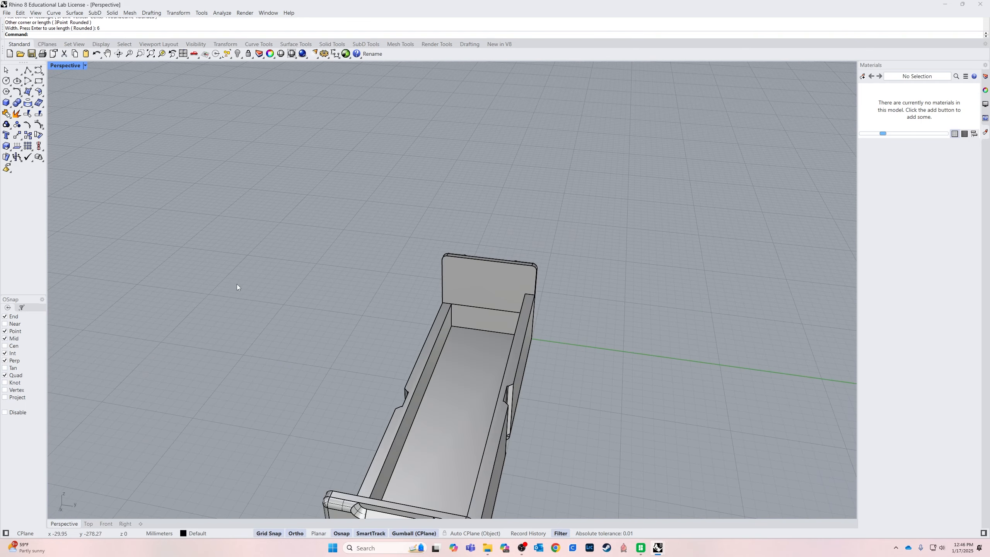
{"action": "scroll", "coordinate": [236, 284], "scroll_direction": "down", "scroll_amount": 6}
{"action": "right_click_drag", "start_coordinate": [249, 421], "coordinate": [318, 377], "text": "shift"}
{"action": "scroll", "coordinate": [319, 377], "scroll_direction": "up", "scroll_amount": 4}
{"action": "left_click", "coordinate": [361, 388]}
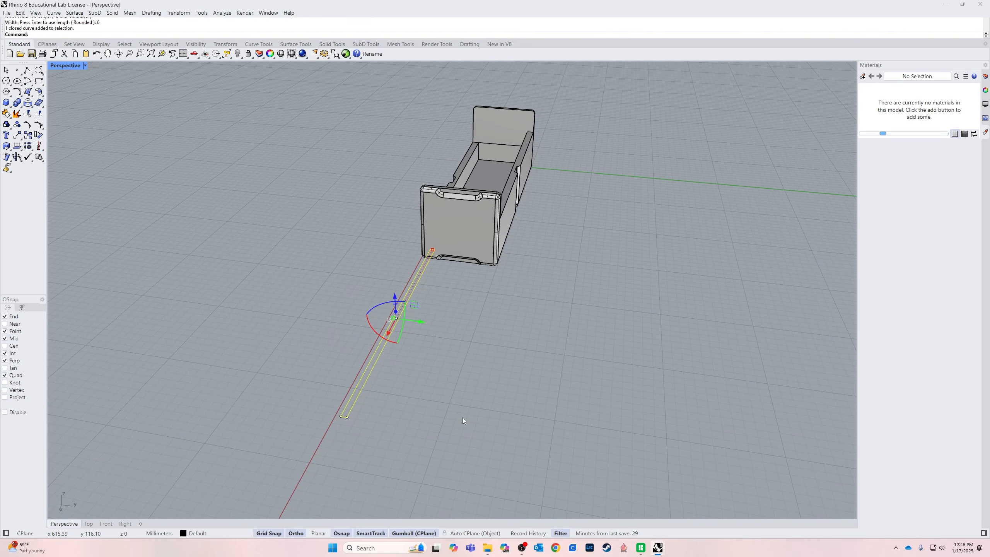
{"action": "type", "text": "move"}
{"action": "key", "text": "Return"}
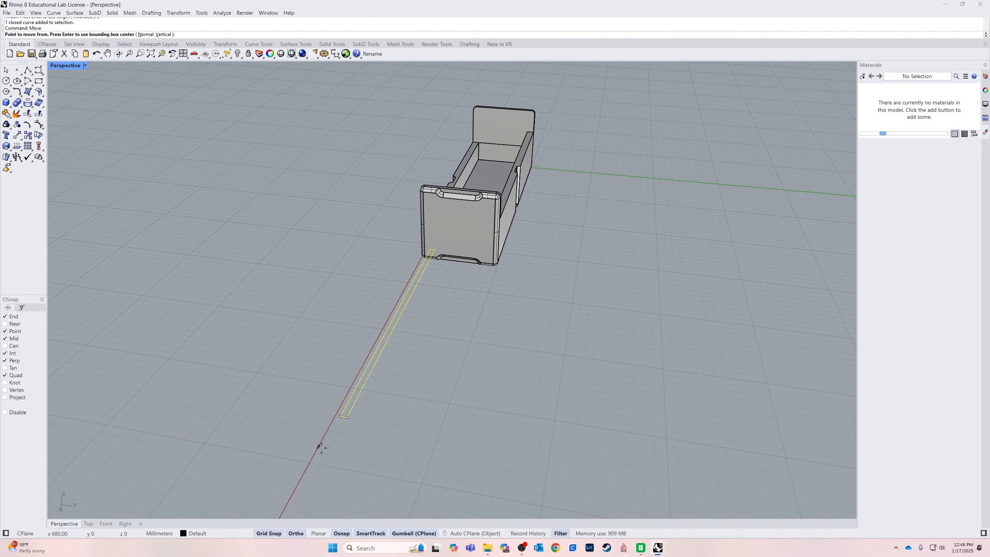
{"action": "left_click", "coordinate": [341, 416]}
{"action": "scroll", "coordinate": [347, 419], "scroll_direction": "down", "scroll_amount": 5}
{"action": "right_click_drag", "start_coordinate": [462, 327], "coordinate": [345, 303]}
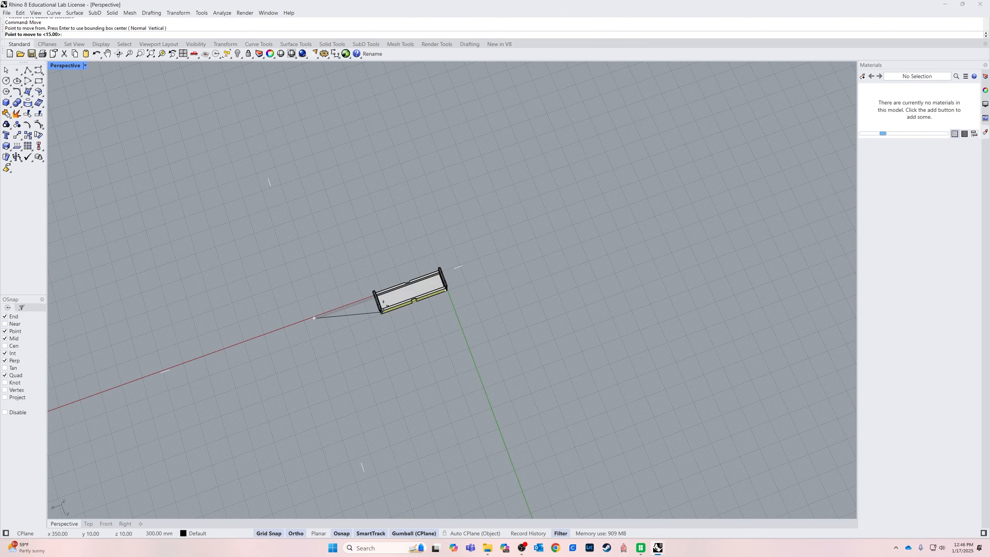
{"action": "scroll", "coordinate": [344, 302], "scroll_direction": "up", "scroll_amount": 6}
{"action": "scroll", "coordinate": [344, 303], "scroll_direction": "up", "scroll_amount": 5}
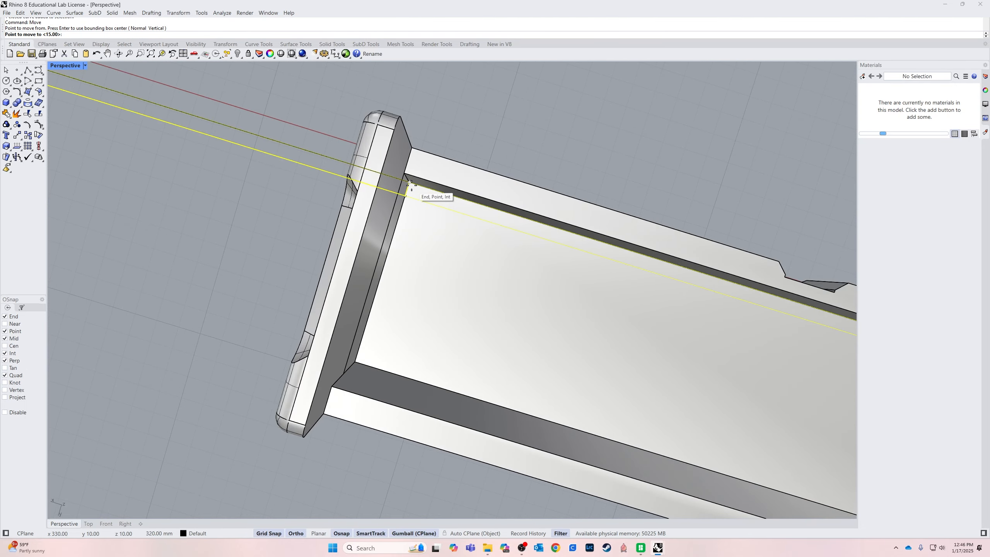
{"action": "left_click", "coordinate": [413, 189]}
Extrude the narrow rectangle 40 mm upward into a solid strip along the tray's inner wall.
{"action": "right_click_drag", "start_coordinate": [413, 189], "coordinate": [854, 245]}
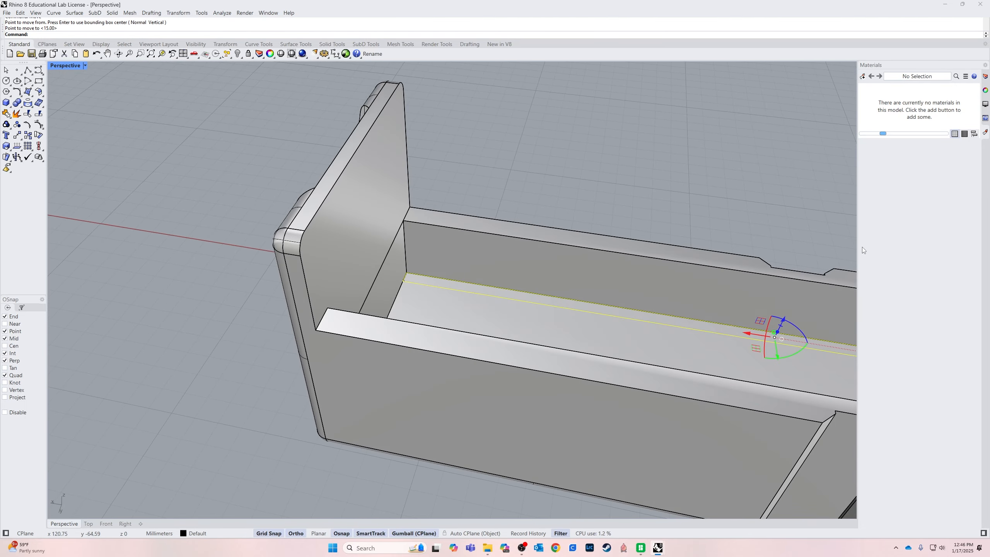
{"action": "scroll", "coordinate": [746, 203], "scroll_direction": "down", "scroll_amount": 4}
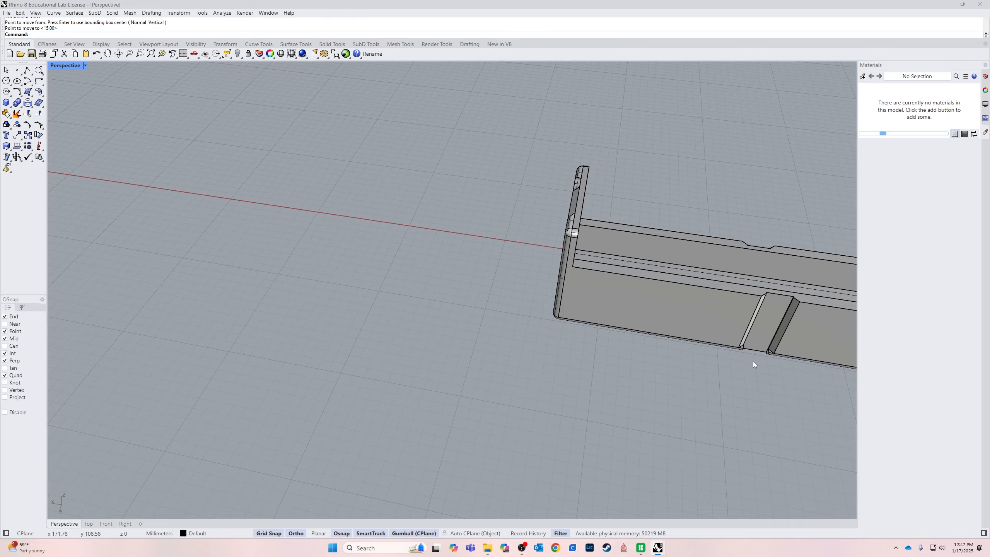
{"action": "right_click_drag", "start_coordinate": [753, 361], "coordinate": [516, 389]}
{"action": "scroll", "coordinate": [450, 366], "scroll_direction": "down", "scroll_amount": 8}
{"action": "scroll", "coordinate": [517, 388], "scroll_direction": "up", "scroll_amount": 10}
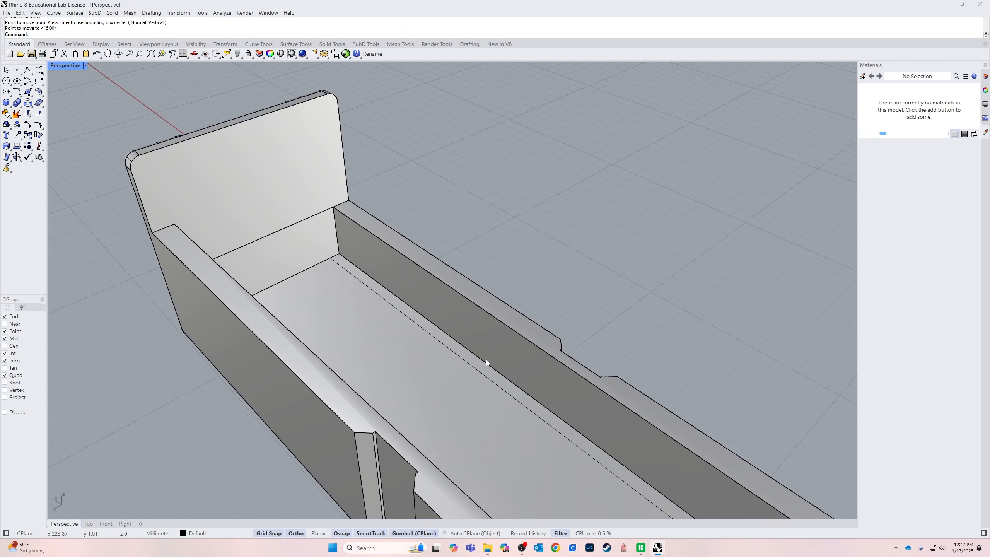
{"action": "left_click", "coordinate": [471, 364]}
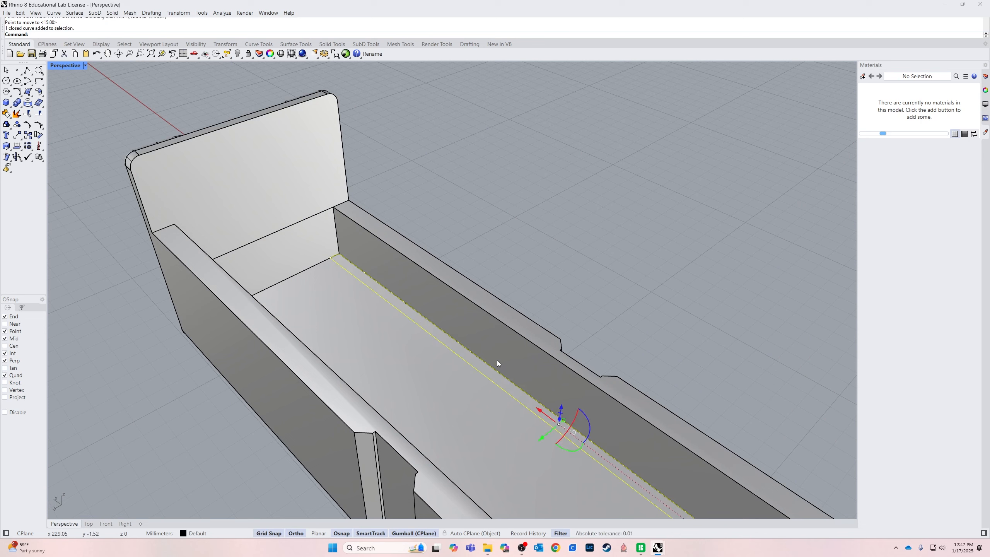
{"action": "left_click", "coordinate": [560, 421]}
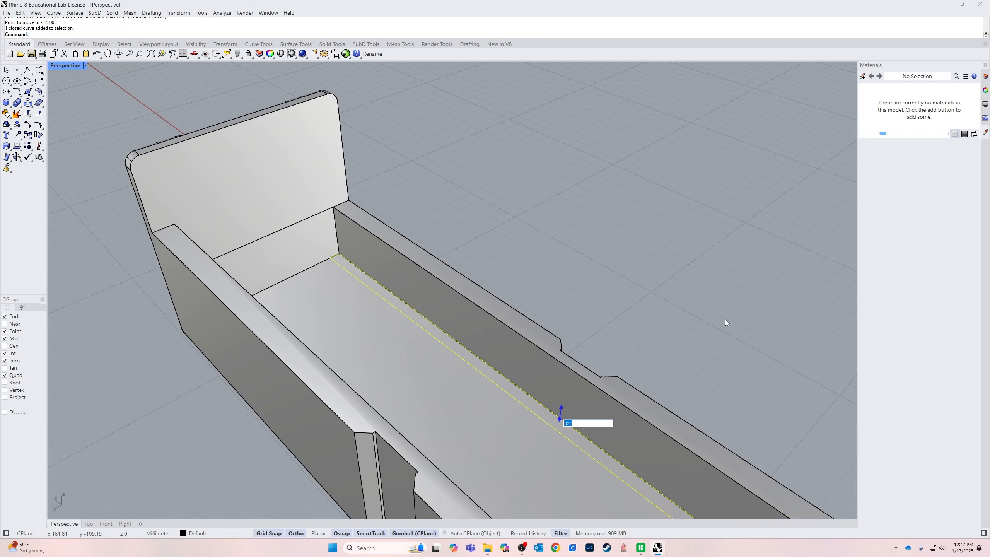
{"action": "type", "text": "40"}
{"action": "key", "text": "Return"}
{"action": "key", "text": "Escape"}
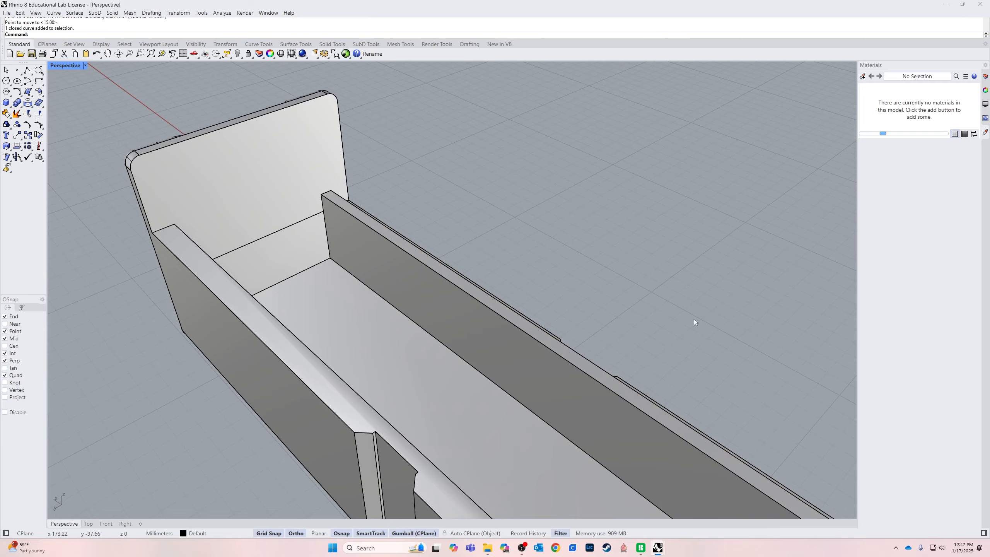
Try a 5 mm ChamferEdge on the strip's upper outer edge.
{"action": "right_click_drag", "start_coordinate": [693, 319], "coordinate": [335, 331]}
{"action": "scroll", "coordinate": [382, 275], "scroll_direction": "up", "scroll_amount": 5}
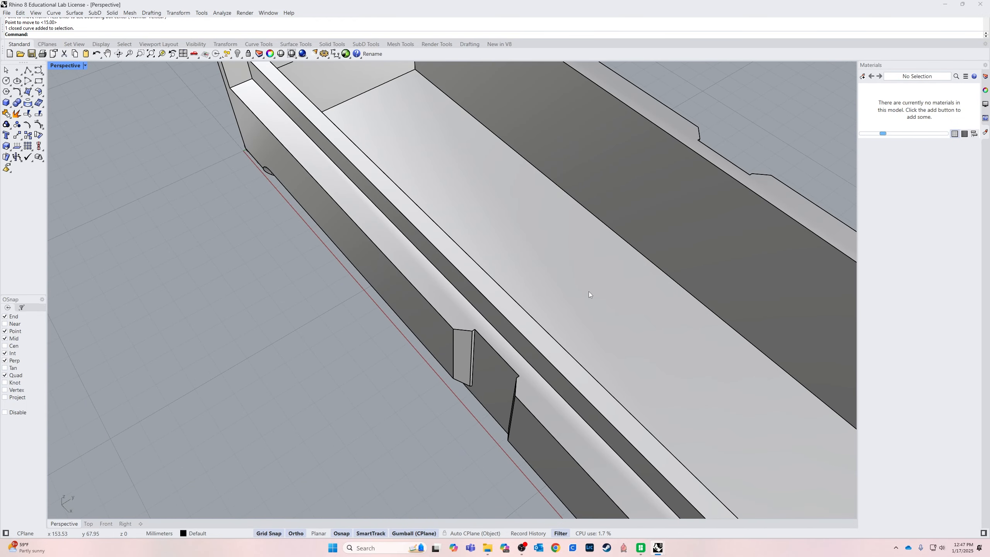
{"action": "type", "text": "Ch"}
{"action": "key", "text": "BackSpace"}
{"action": "key", "text": "BackSpace"}
{"action": "key", "text": "BackSpace"}
{"action": "key", "text": "BackSpace"}
{"action": "key", "text": "BackSpace"}
{"action": "type", "text": "Ch"}
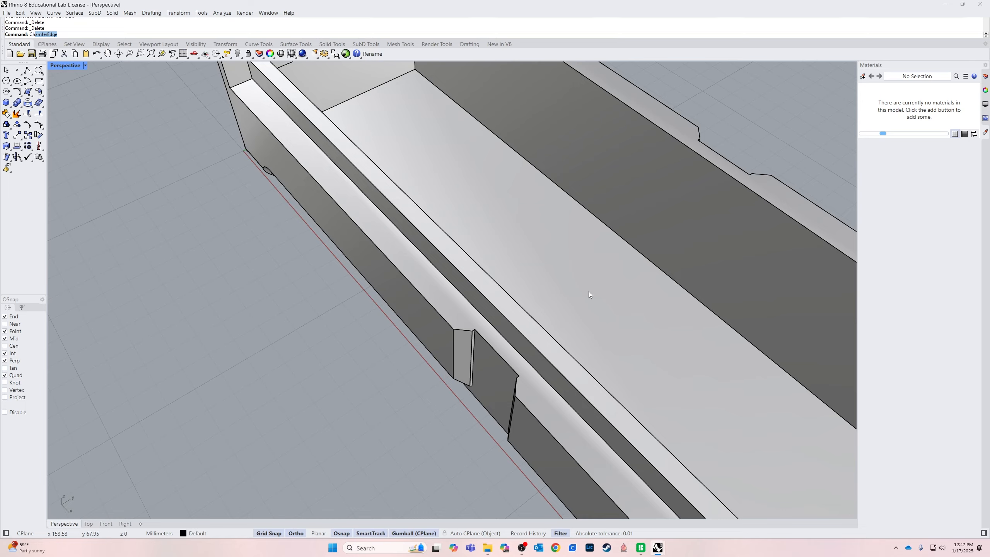
{"action": "type", "text": "a"}
{"action": "key", "text": "Return"}
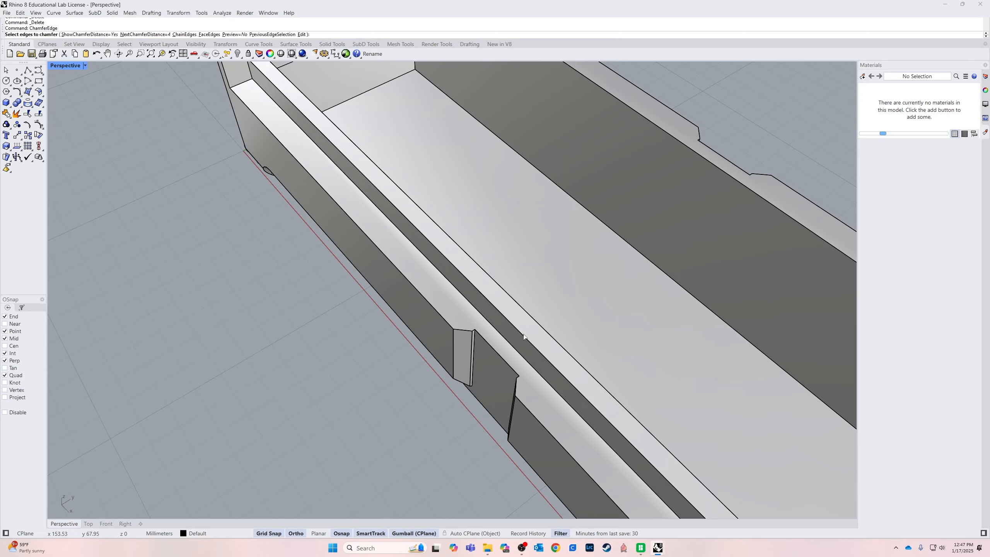
{"action": "mouse_move", "coordinate": [630, 244]}
{"action": "right_mouse_down"}
{"action": "mouse_move", "coordinate": [601, 230]}
{"action": "mouse_move", "coordinate": [610, 221]}
{"action": "mouse_move", "coordinate": [622, 237]}
{"action": "mouse_move", "coordinate": [601, 232]}
{"action": "mouse_move", "coordinate": [612, 237]}
{"action": "right_mouse_up"}
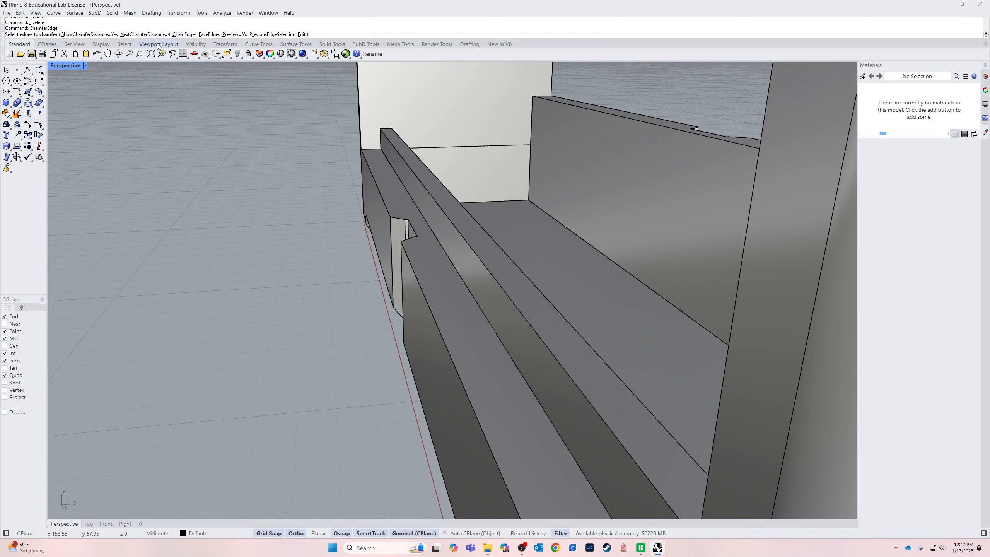
{"action": "left_click", "coordinate": [145, 34]}
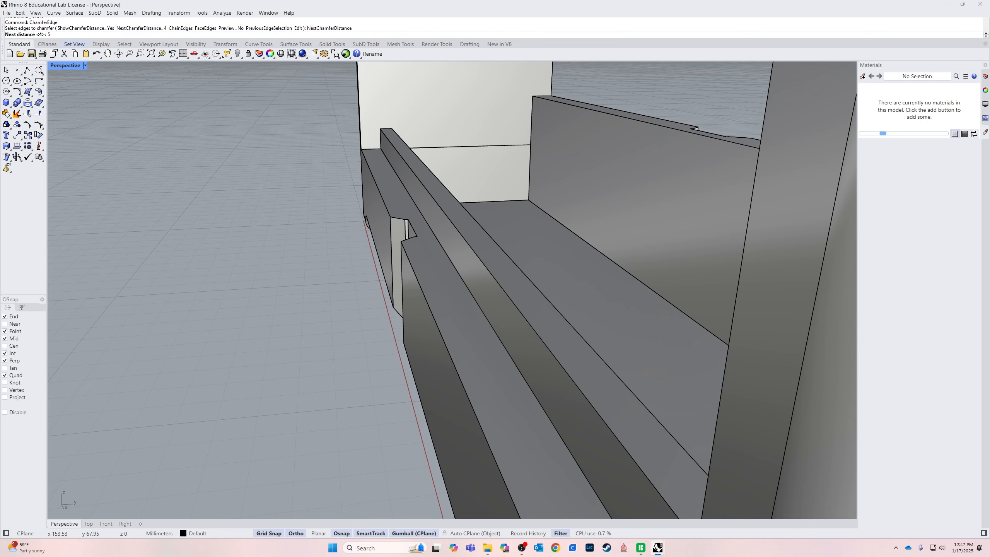
{"action": "type", "text": "5"}
{"action": "key", "text": "Return"}
{"action": "left_click", "coordinate": [431, 205]}
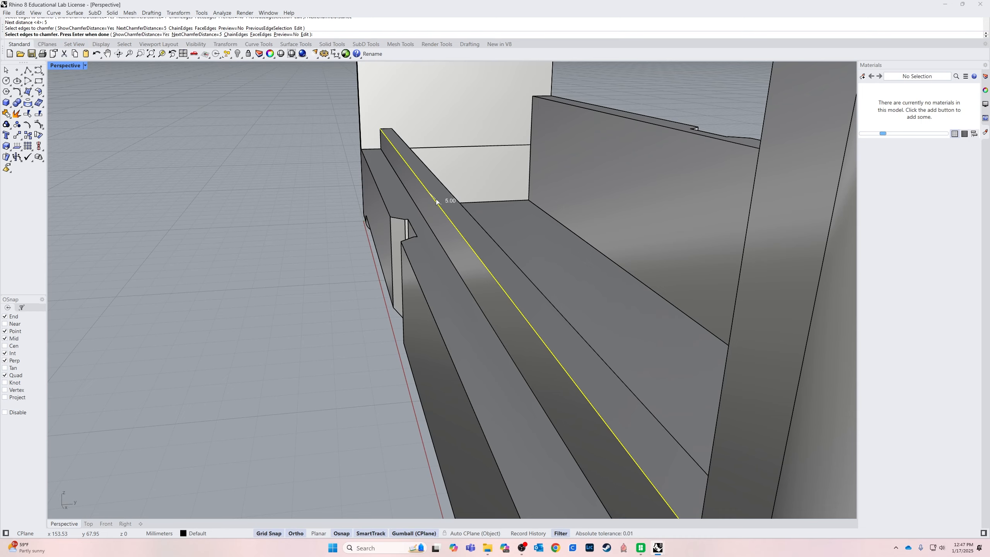
{"action": "key", "text": "Return"}
{"action": "key", "text": "Return"}
{"action": "right_click_drag", "start_coordinate": [320, 225], "coordinate": [349, 234]}
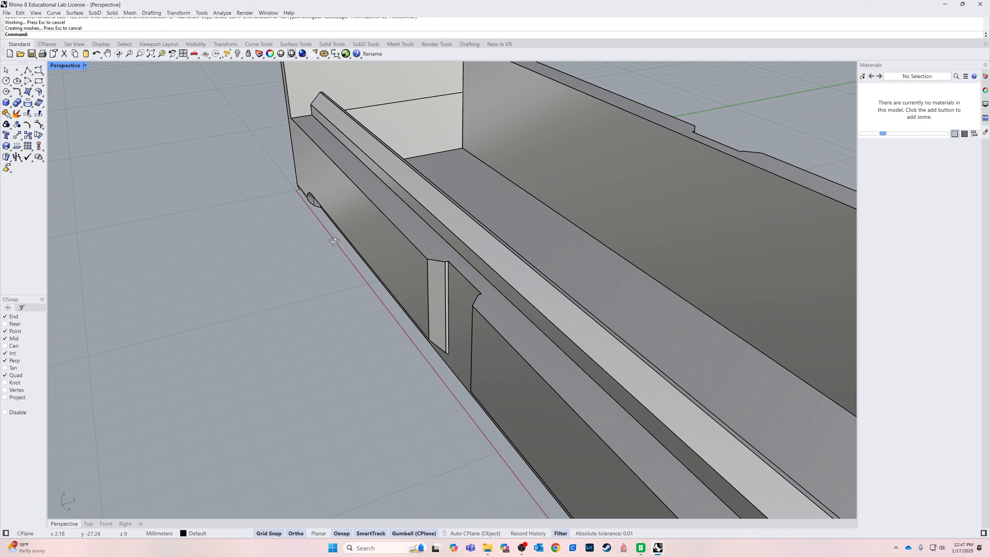
{"action": "key", "text": "ctrl+z"}
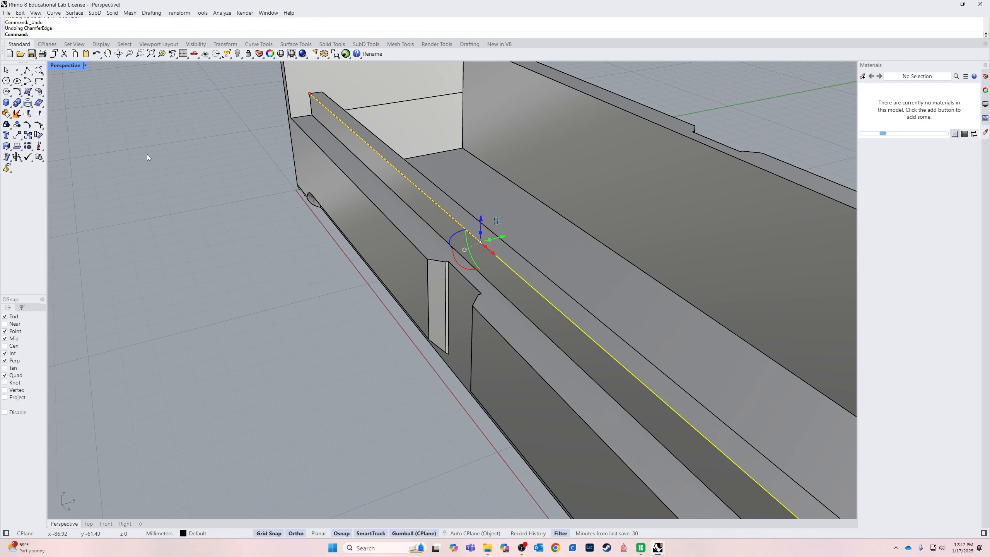
Chamfer the strip's upper outer edge with a distance of 4 mm.
{"action": "key", "text": "Return"}
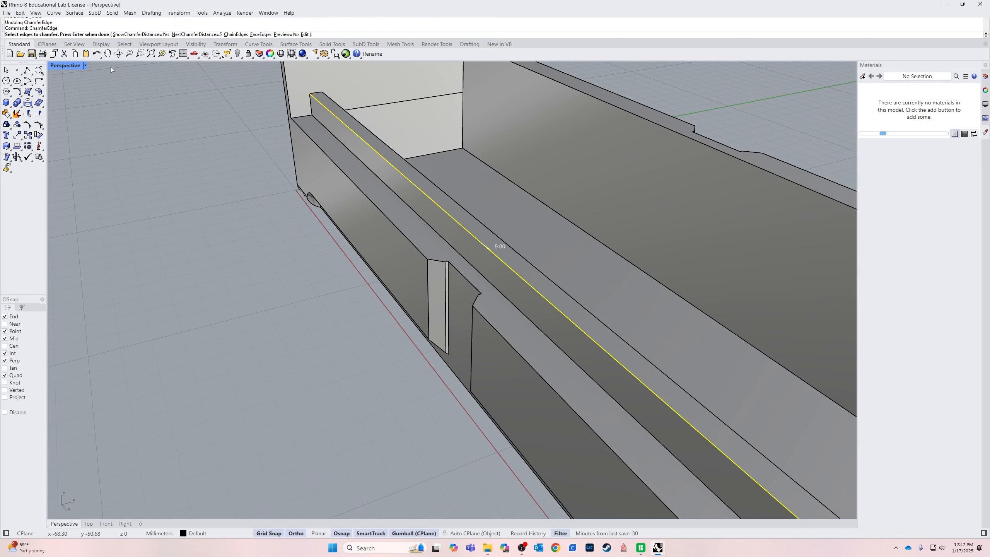
{"action": "left_click", "coordinate": [195, 35]}
{"action": "type", "text": "4"}
{"action": "key", "text": "Return"}
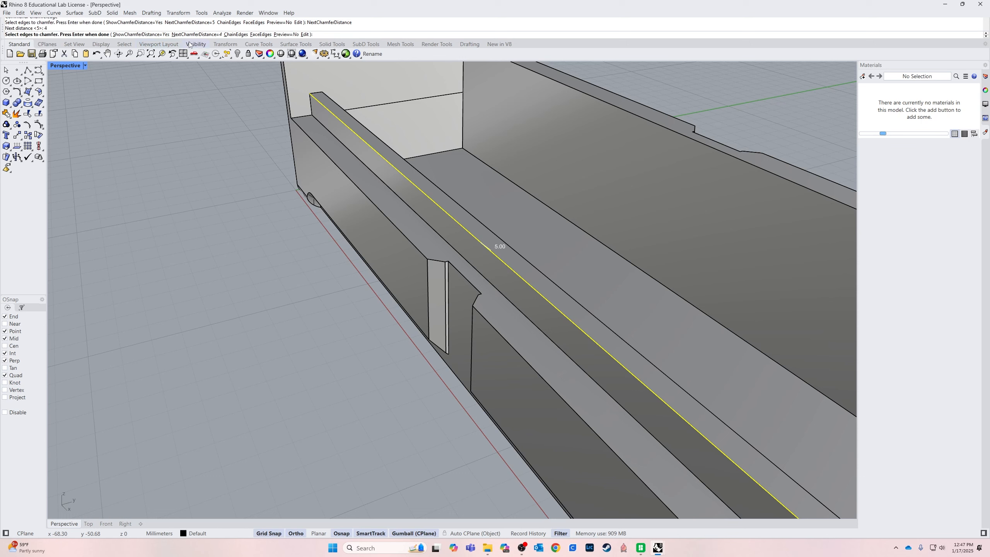
{"action": "key", "text": "Return"}
{"action": "key", "text": "Return"}
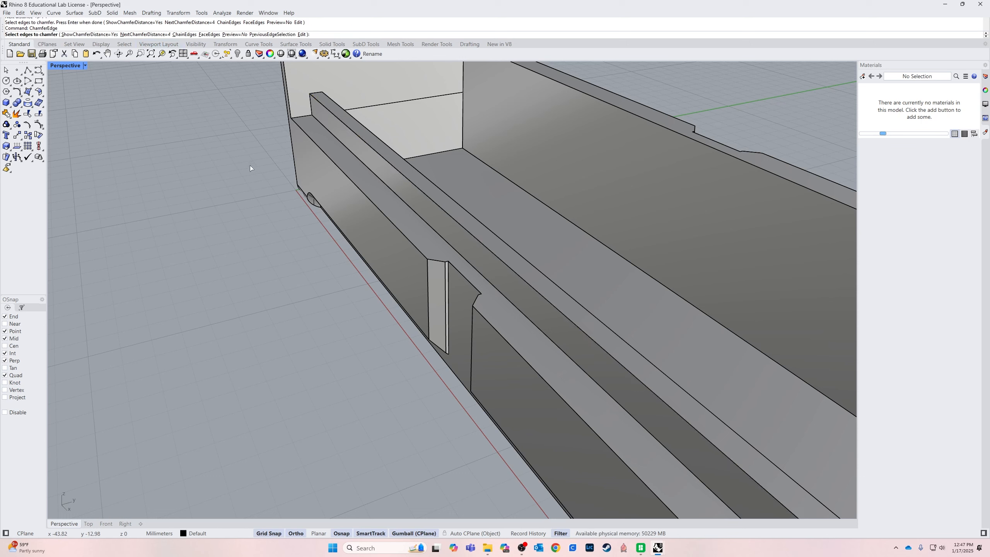
{"action": "left_click", "coordinate": [375, 149]}
{"action": "key", "text": "Return"}
{"action": "key", "text": "Return"}
Bring back the hidden upper shell and face the box's outer end panel.
{"action": "scroll", "coordinate": [504, 267], "scroll_direction": "down", "scroll_amount": 10}
{"action": "key", "text": "ctrl+alt+h"}
{"action": "right_click_drag", "start_coordinate": [431, 261], "coordinate": [559, 250]}
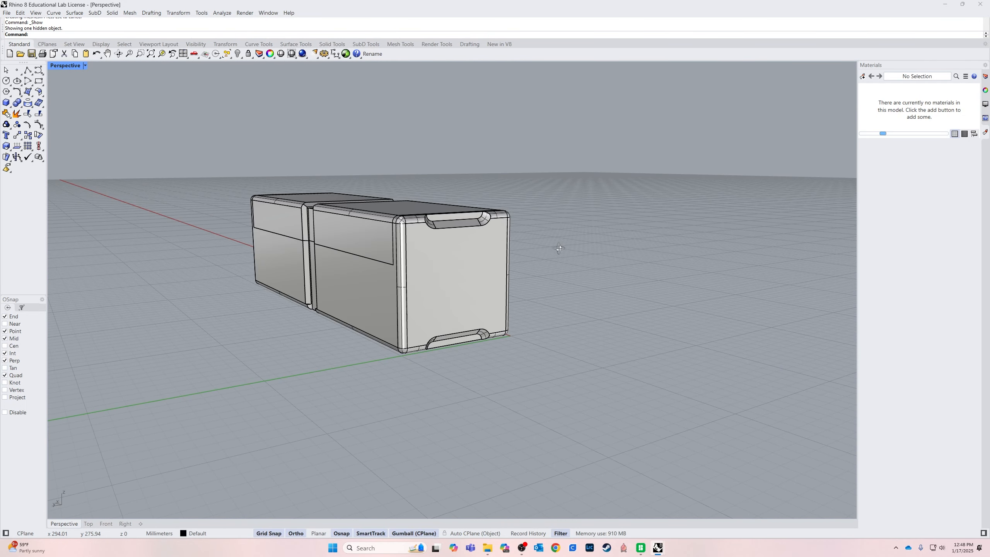
{"action": "scroll", "coordinate": [408, 266], "scroll_direction": "up", "scroll_amount": 5}
{"action": "right_click_drag", "start_coordinate": [407, 269], "coordinate": [476, 272]}
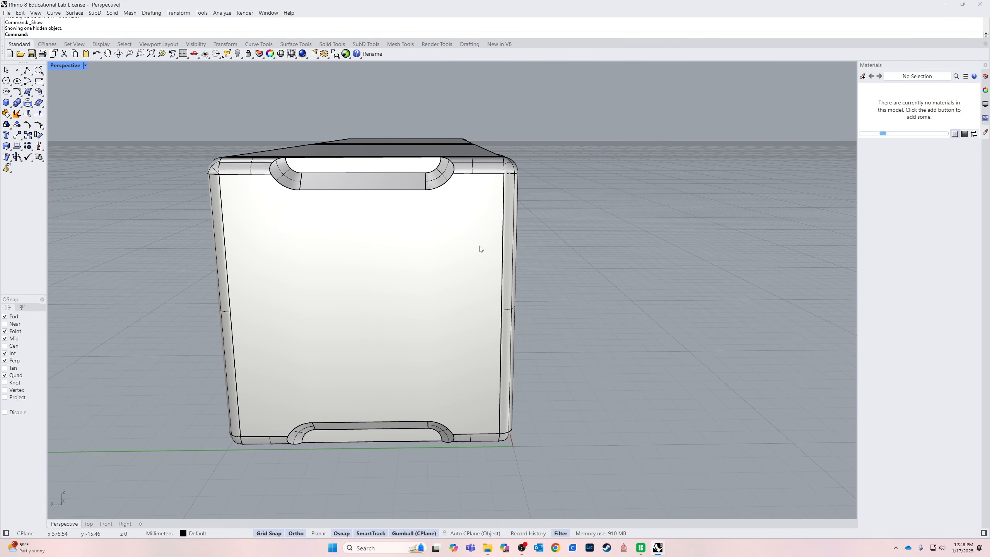
View the round emblem image Screenshot (5).png and close the image viewer.
{"action": "left_click", "coordinate": [332, 550]}
{"action": "left_click", "coordinate": [280, 488]}
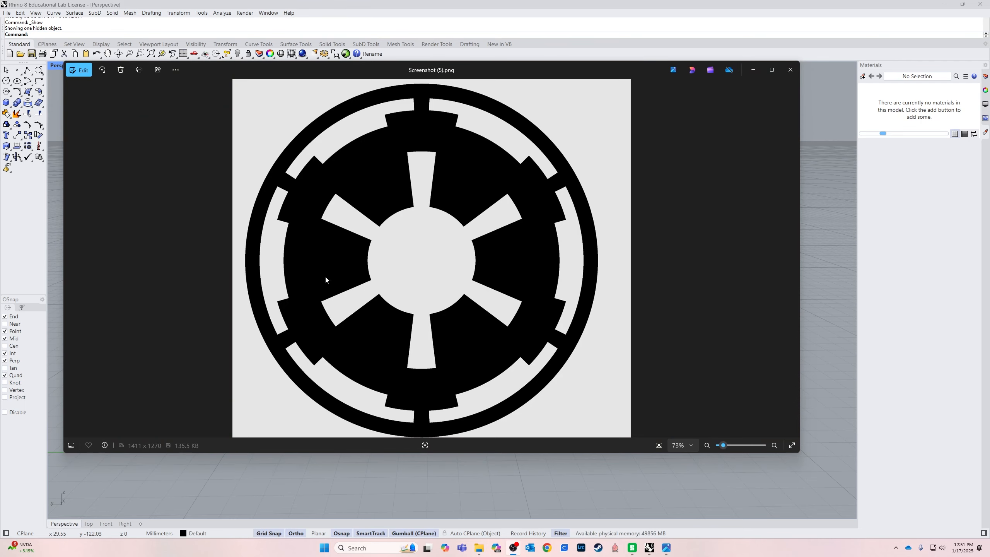
{"action": "left_click", "coordinate": [791, 71]}
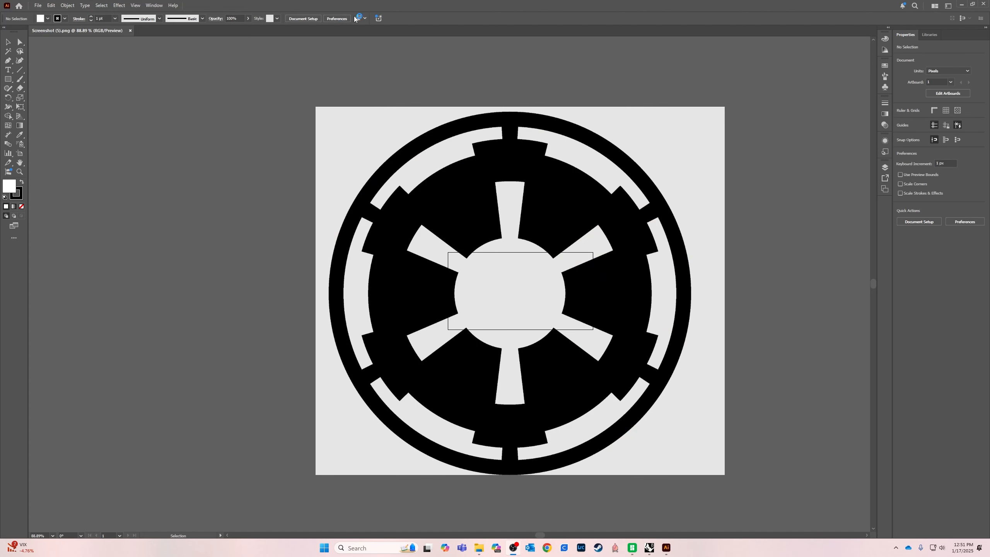
Switch to Illustrator and fit the artboard of Screenshot (5).png to the bounds of the emblem image.
{"action": "left_click", "coordinate": [303, 18]}
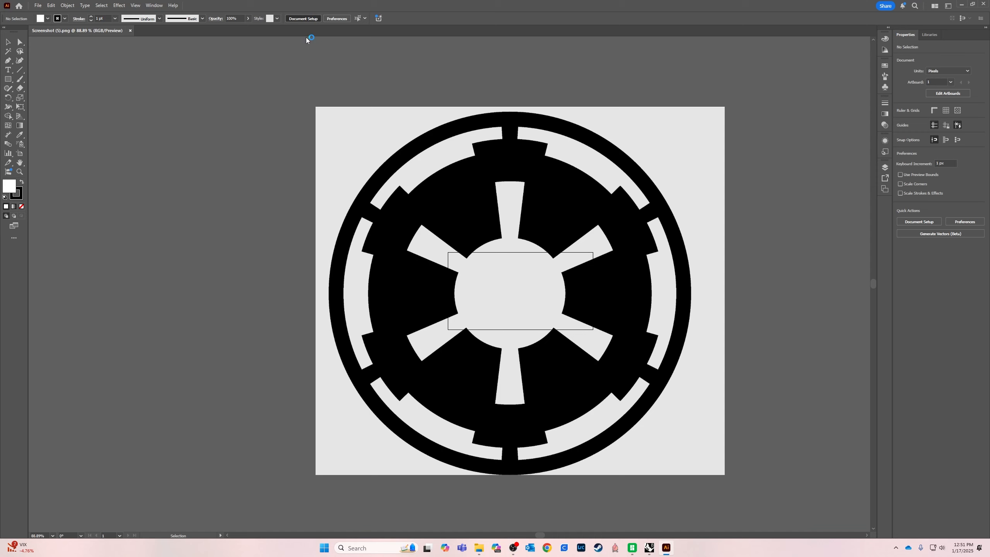
{"action": "left_click", "coordinate": [676, 173]}
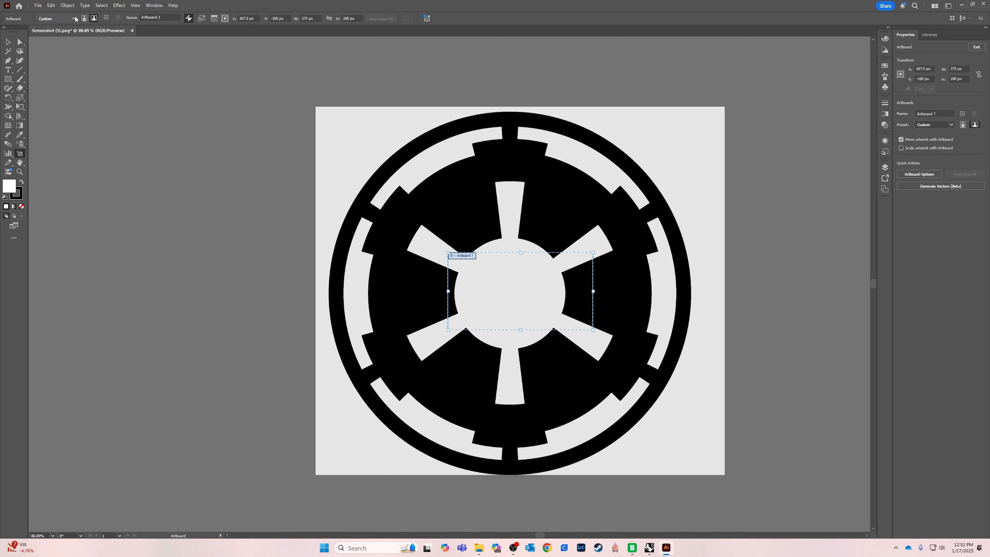
{"action": "left_click", "coordinate": [58, 18]}
{"action": "left_click", "coordinate": [72, 36]}
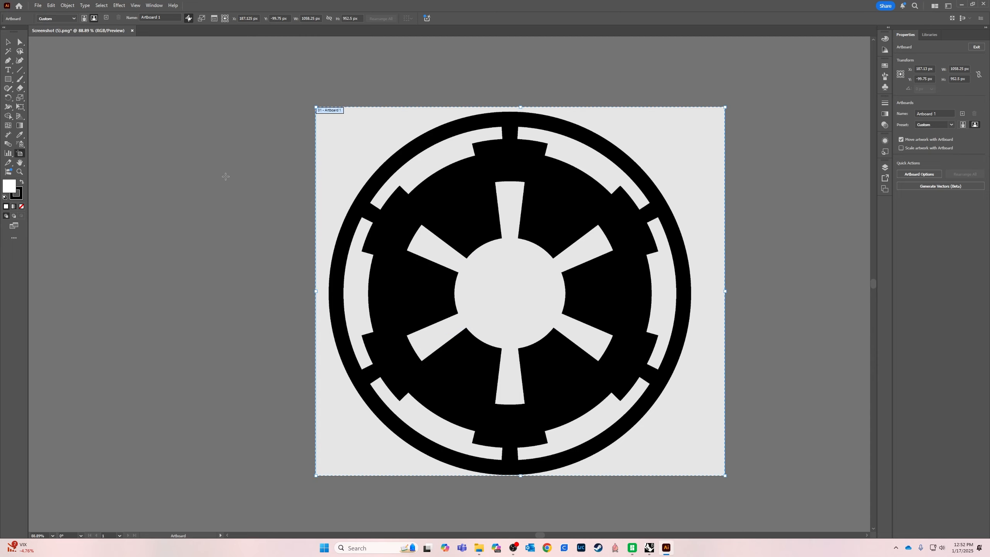
Select all the artwork and image-trace the emblem, expanding it into vector paths.
{"action": "left_click", "coordinate": [101, 5]}
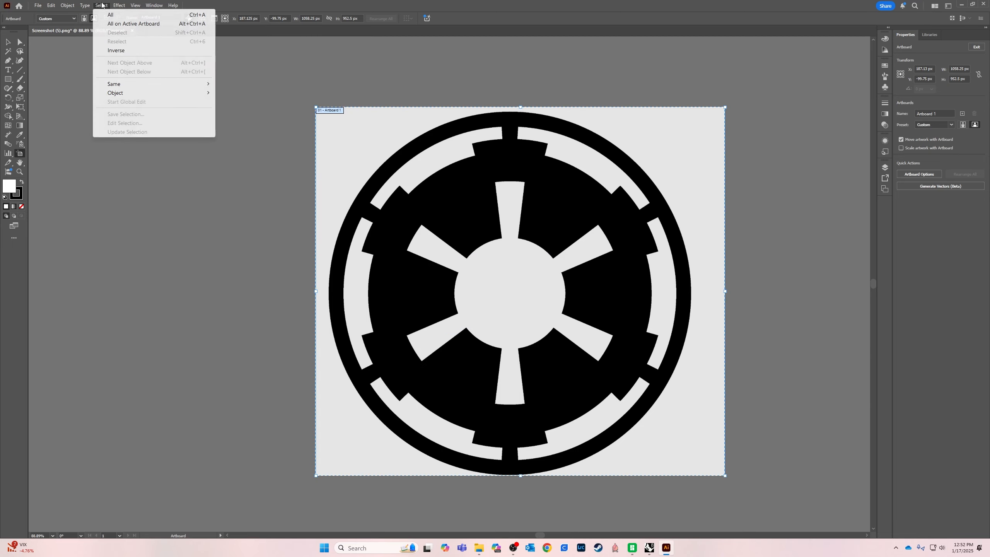
{"action": "left_click", "coordinate": [112, 15]}
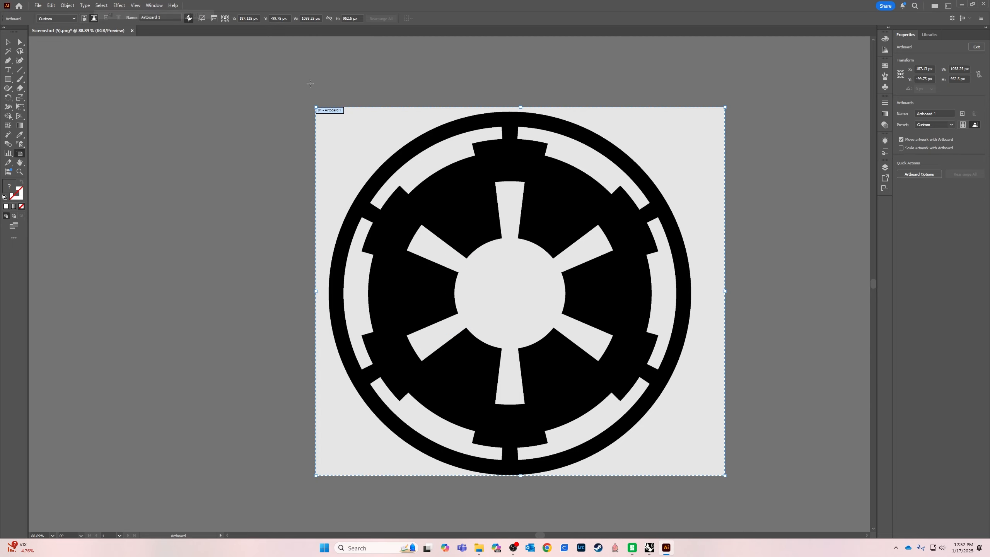
{"action": "left_click", "coordinate": [66, 5]}
{"action": "mouse_move", "coordinate": [90, 335]}
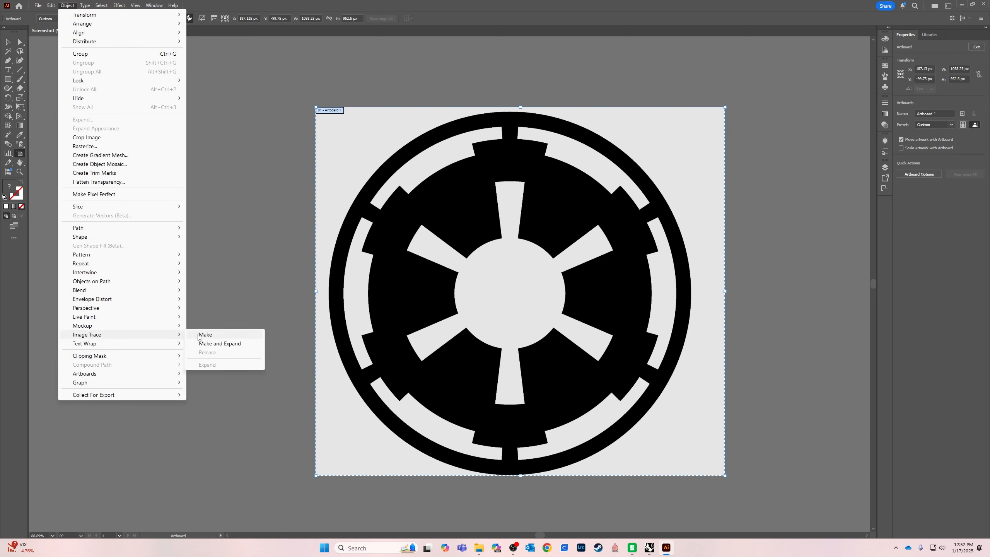
{"action": "left_click", "coordinate": [203, 335]}
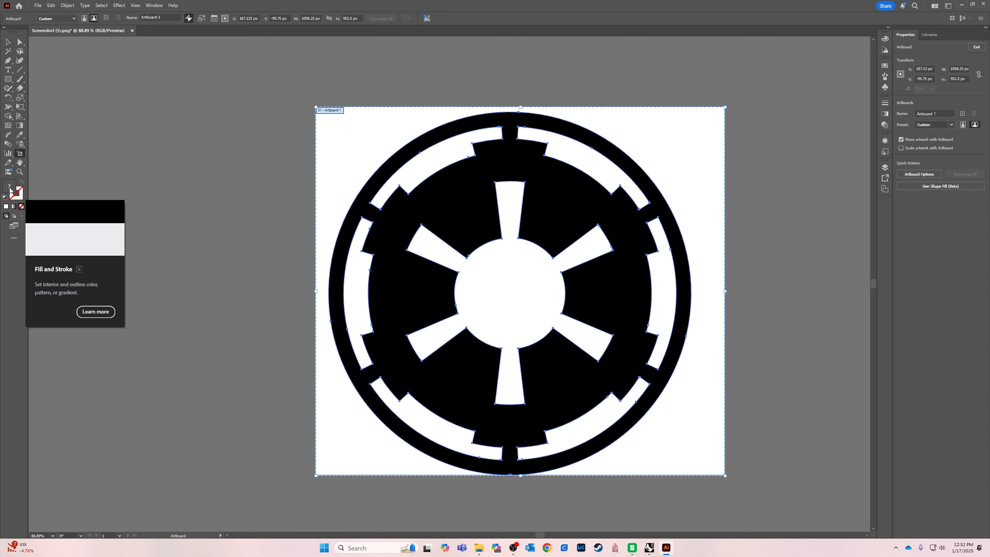
Give the traced emblem paths a black stroke and no fill, and deselect them.
{"action": "left_click", "coordinate": [18, 200]}
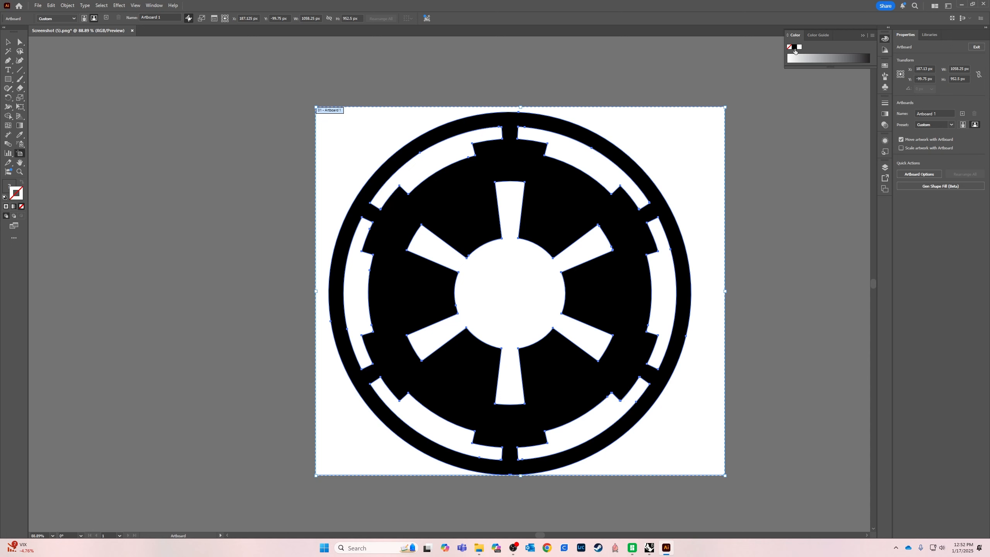
{"action": "left_click", "coordinate": [794, 50]}
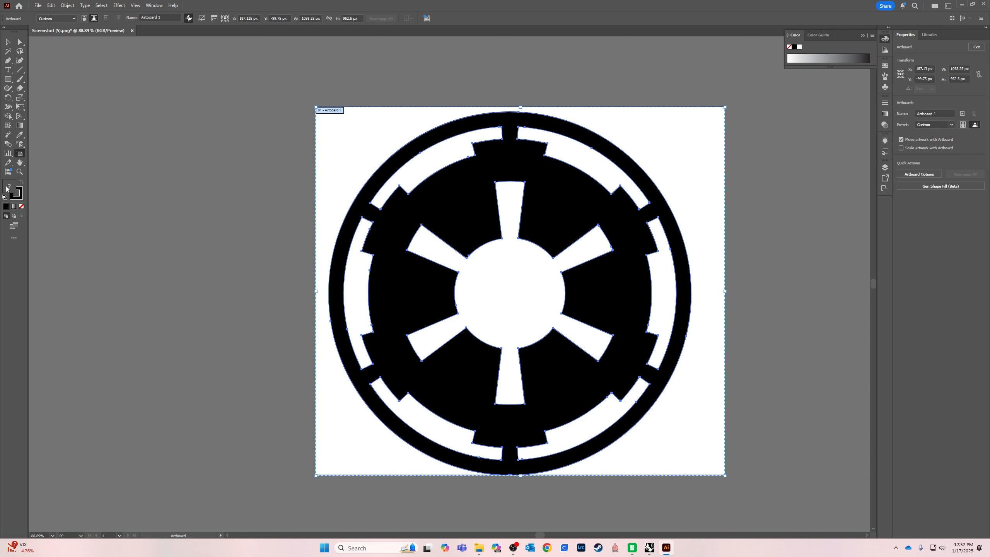
{"action": "left_click", "coordinate": [22, 207]}
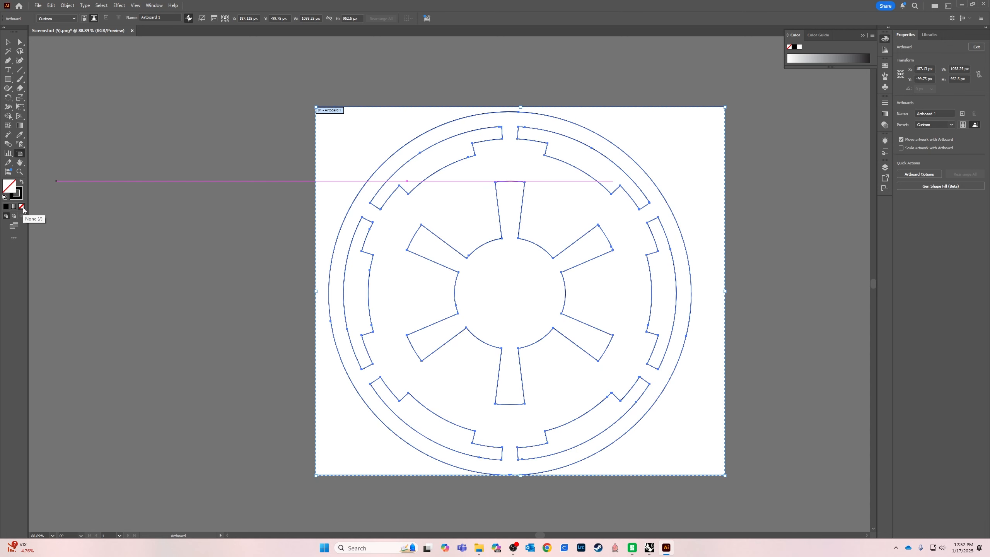
{"action": "left_click", "coordinate": [21, 42]}
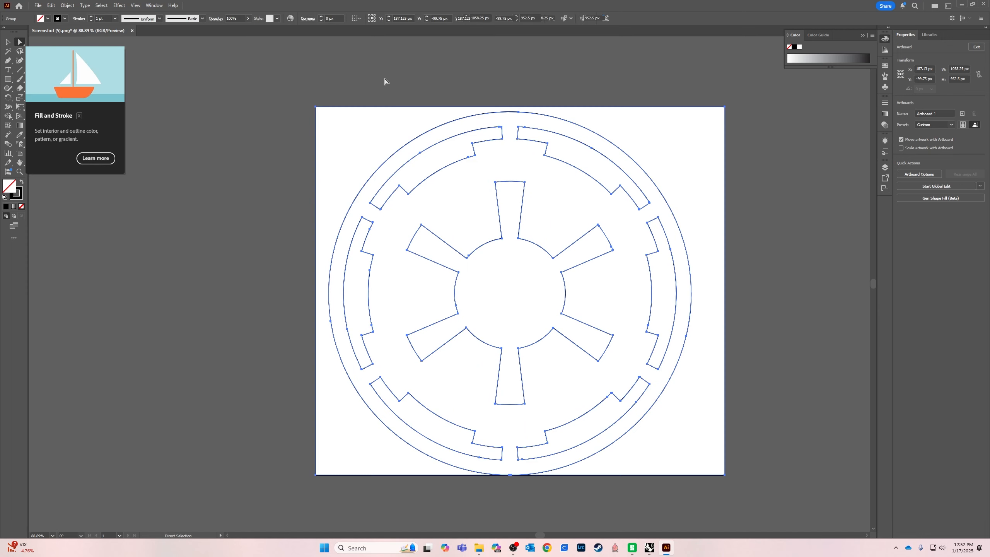
{"action": "left_click_drag", "start_coordinate": [387, 82], "coordinate": [261, 166]}
{"action": "left_click", "coordinate": [253, 163]}
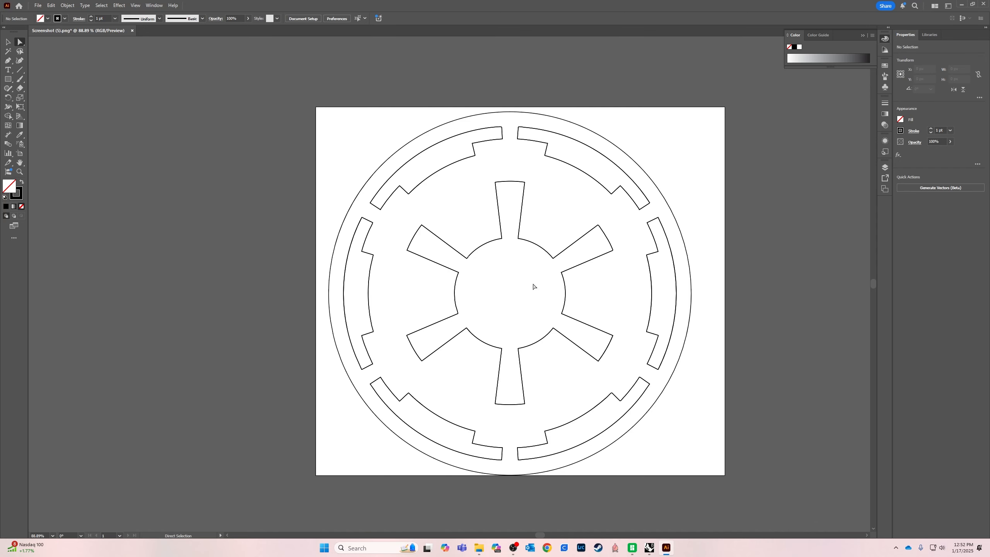
Save the outlined emblem as Screenshot (5).pdf in the Pictures folder, using the Illustrator Default PDF preset.
{"action": "left_click", "coordinate": [38, 5]}
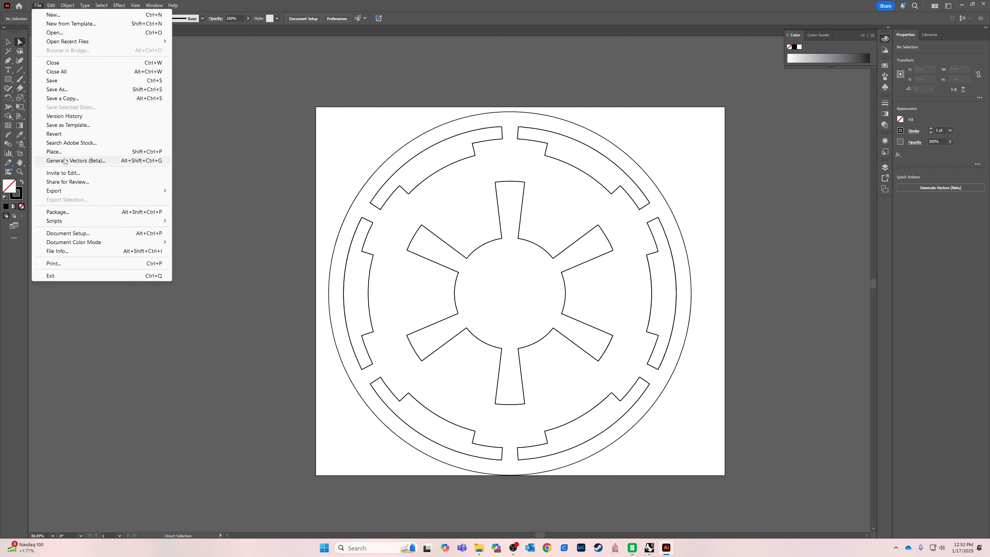
{"action": "left_click", "coordinate": [297, 267]}
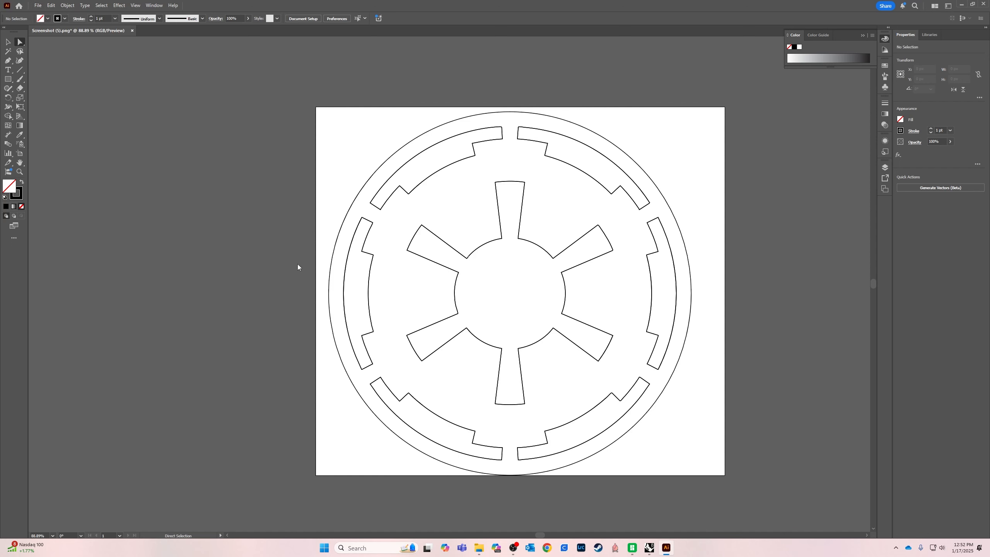
{"action": "key", "text": "ctrl+shift+s"}
{"action": "left_click", "coordinate": [105, 232]}
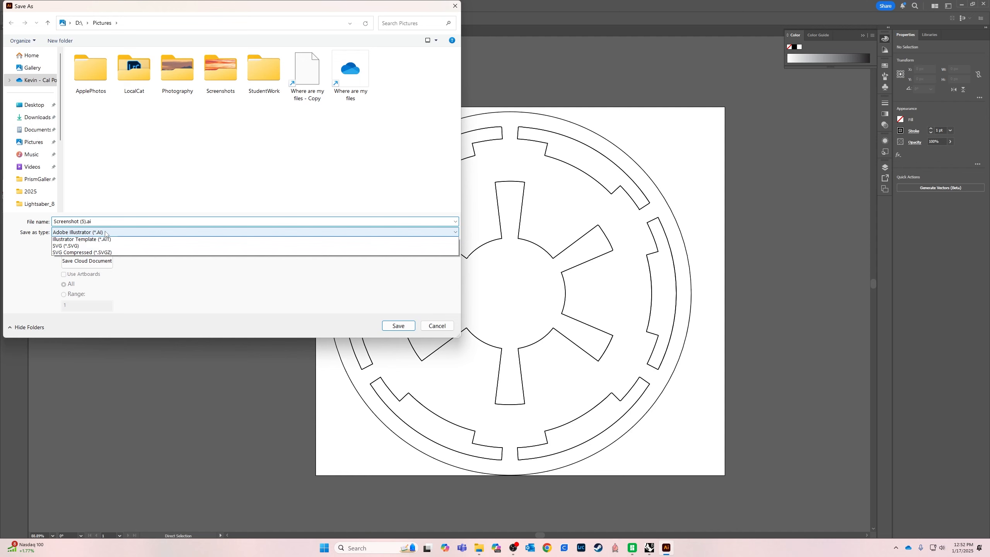
{"action": "left_click", "coordinate": [116, 245]}
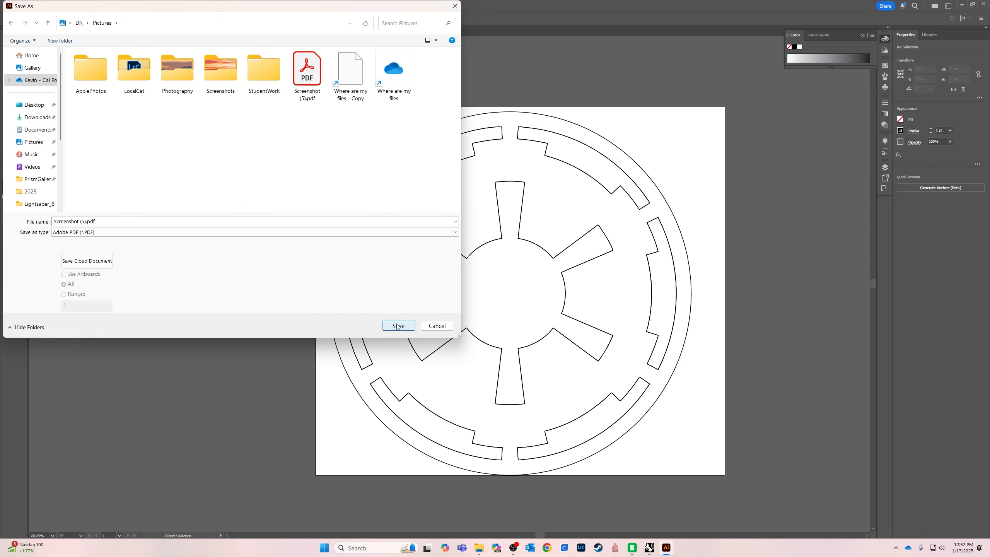
{"action": "left_click", "coordinate": [50, 119]}
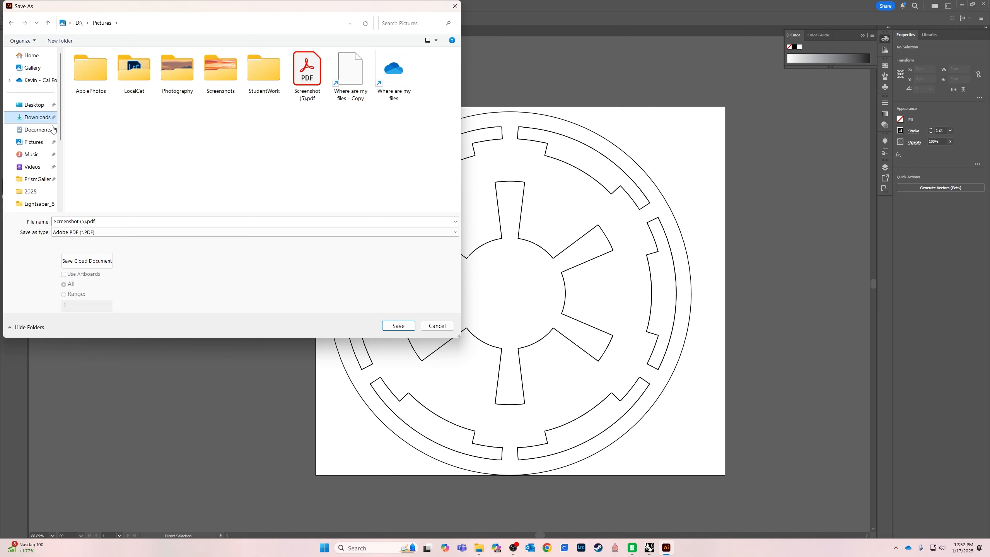
{"action": "left_click", "coordinate": [409, 330]}
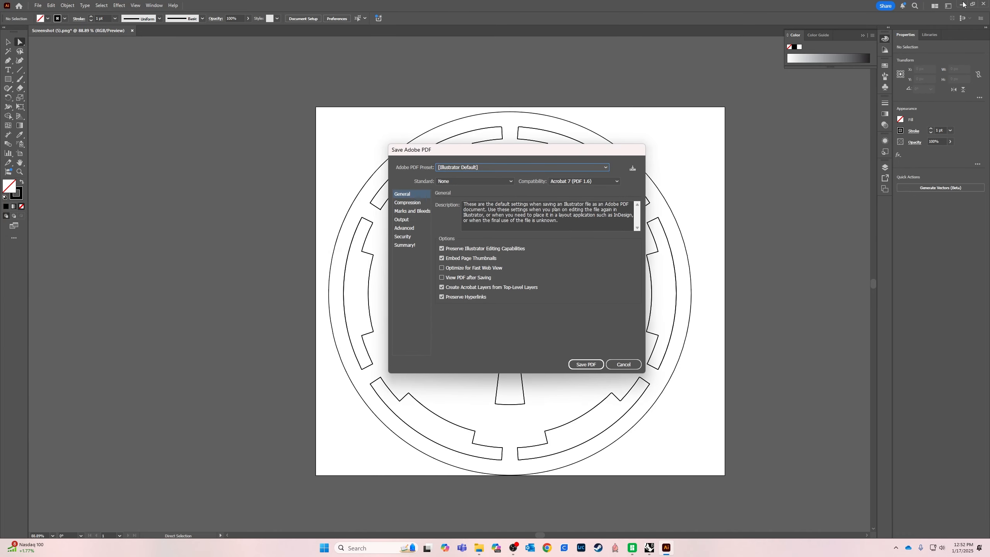
{"action": "left_click", "coordinate": [585, 364]}
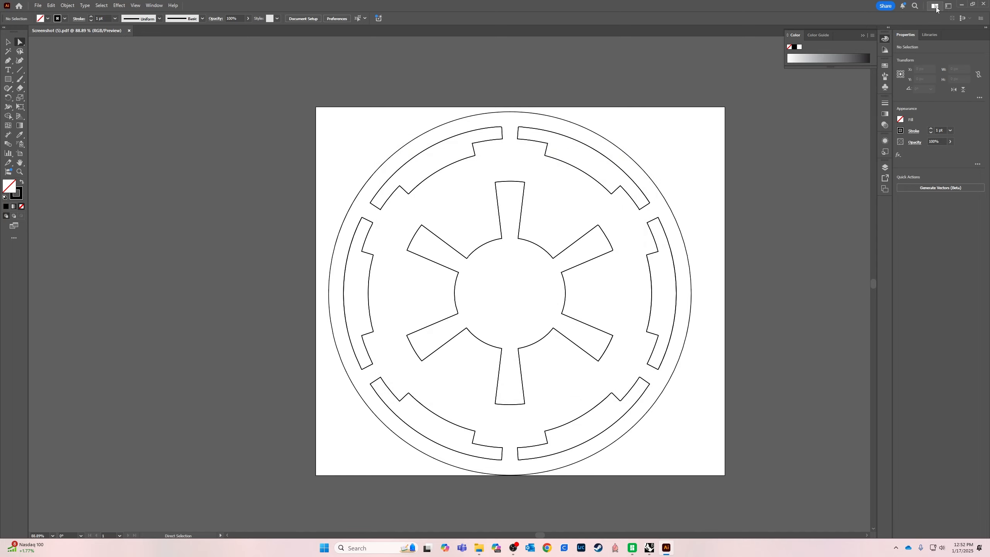
Switch to Rhino and import Screenshot (5).pdf, fitted to the default screen with fills as hatches.
{"action": "left_click", "coordinate": [961, 4]}
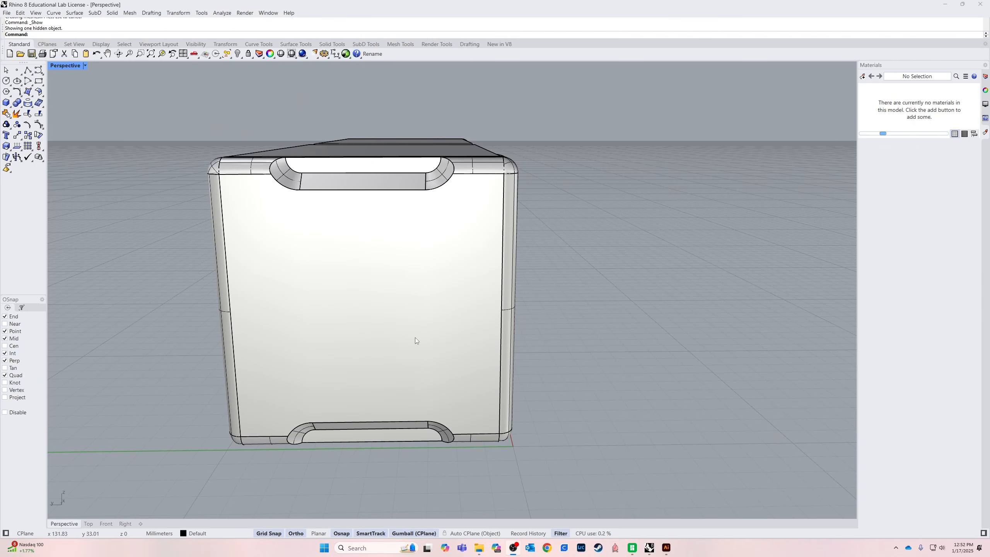
{"action": "left_click", "coordinate": [7, 12]}
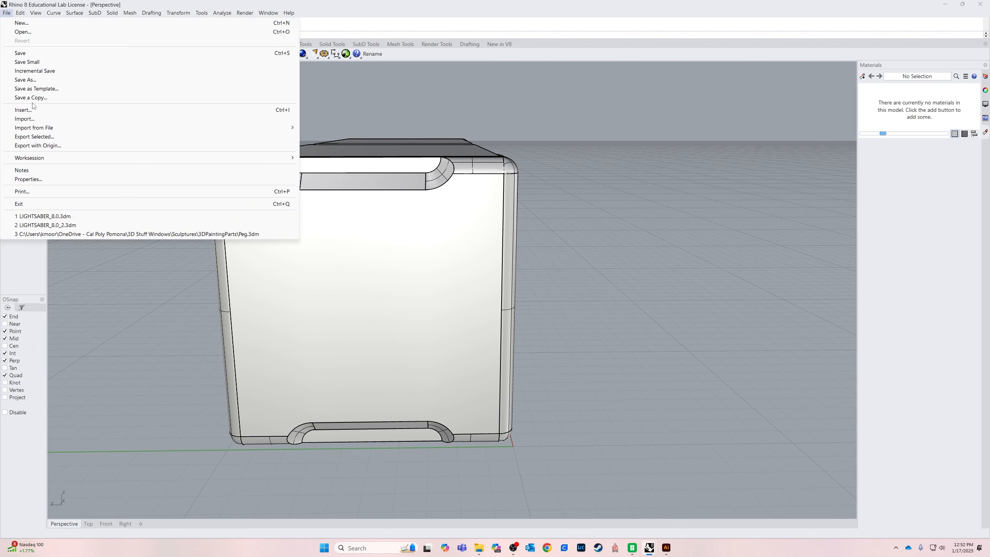
{"action": "left_click", "coordinate": [33, 119]}
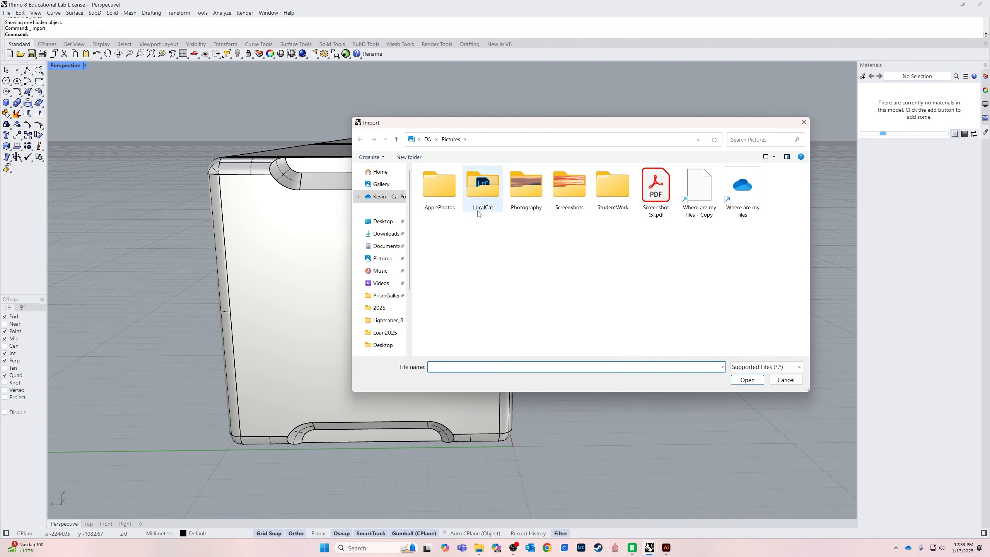
{"action": "left_click", "coordinate": [655, 187]}
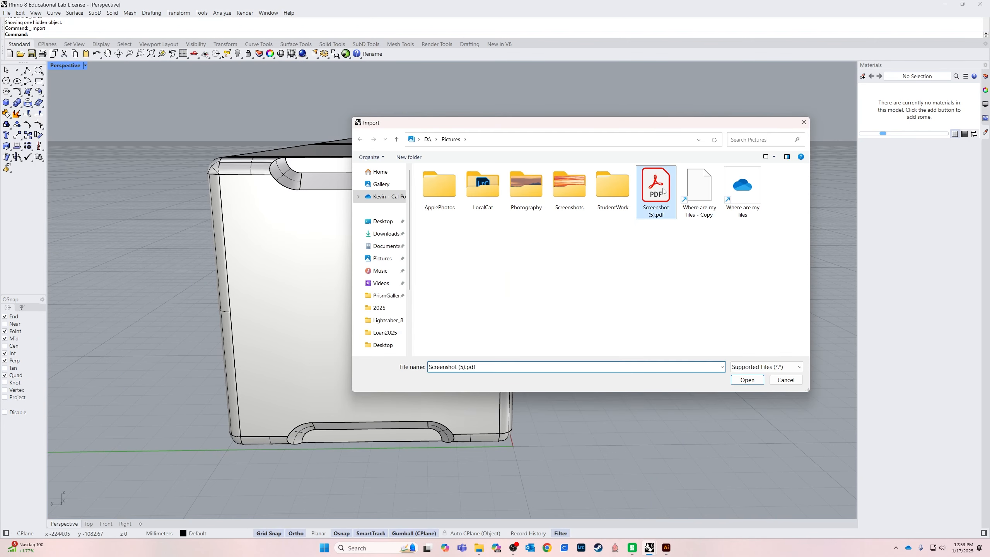
{"action": "left_click", "coordinate": [750, 381]}
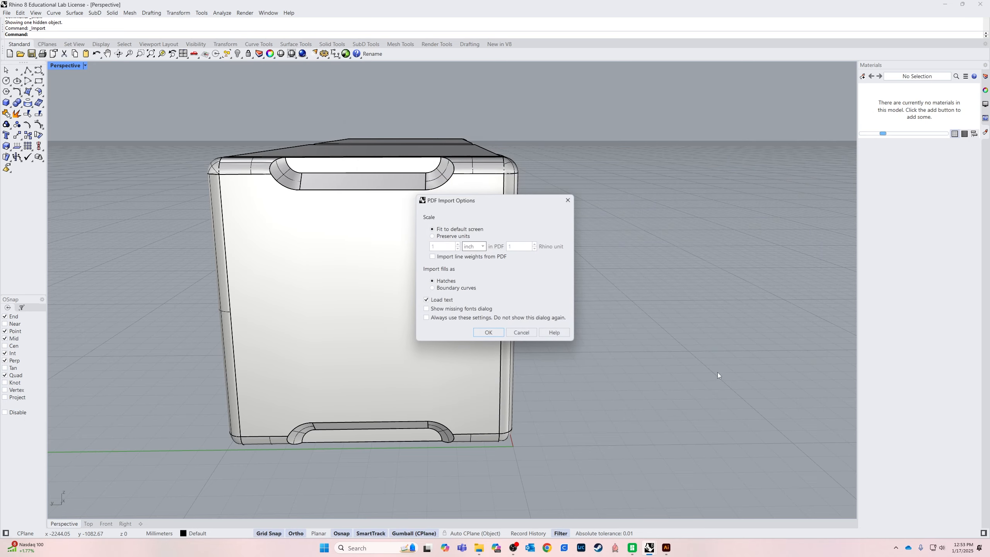
{"action": "left_click", "coordinate": [489, 332]}
Delete the rectangular background frame around the imported emblem curves.
{"action": "right_click_drag", "start_coordinate": [702, 429], "coordinate": [593, 353]}
{"action": "scroll", "coordinate": [374, 472], "scroll_direction": "up", "scroll_amount": 3}
{"action": "left_click_drag", "start_coordinate": [478, 299], "coordinate": [292, 345]}
{"action": "left_click", "coordinate": [359, 406]}
{"action": "scroll", "coordinate": [314, 365], "scroll_direction": "up", "scroll_amount": 7}
{"action": "left_click", "coordinate": [339, 311]}
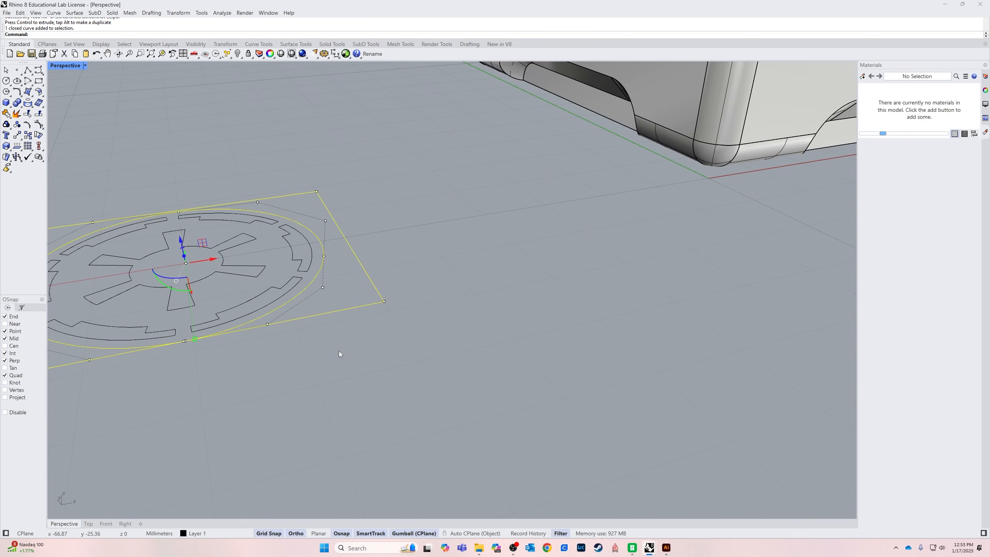
{"action": "key", "text": "Delete"}
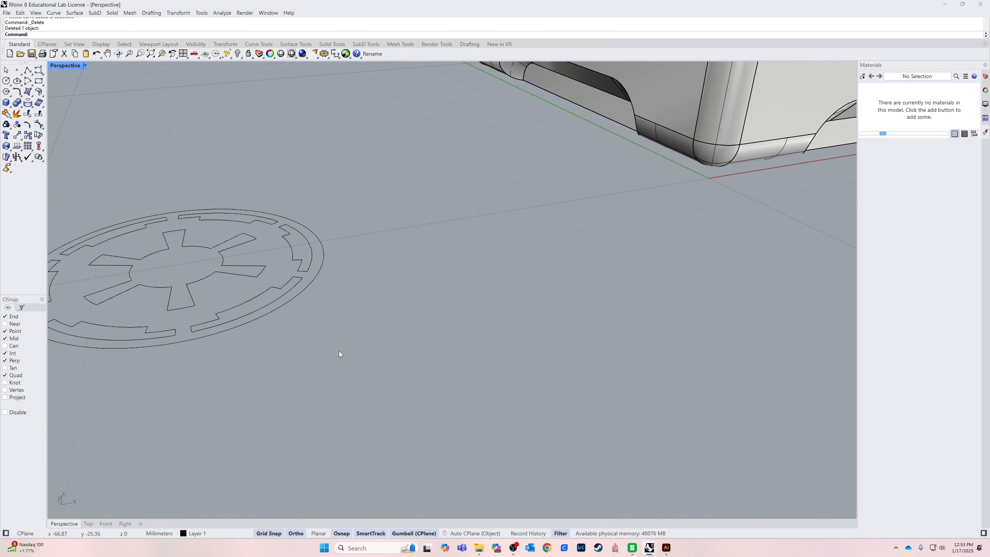
Offset the emblem's outer circle outward by the distance picked between the two end corners of a ring segment.
{"action": "right_click_drag", "start_coordinate": [422, 291], "coordinate": [495, 281]}
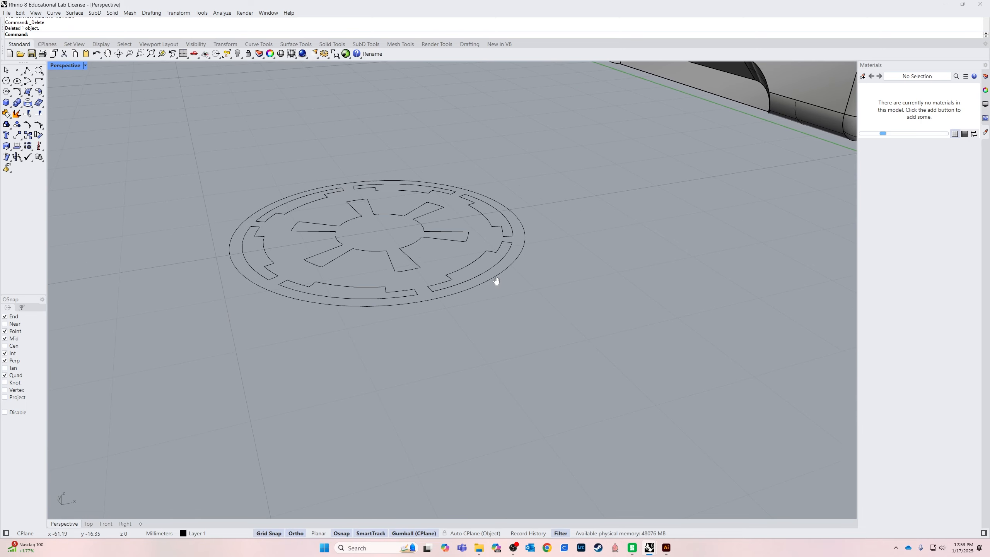
{"action": "left_click", "coordinate": [464, 291]}
{"action": "left_click", "coordinate": [435, 326]}
{"action": "right_click_drag", "start_coordinate": [448, 328], "coordinate": [572, 312]}
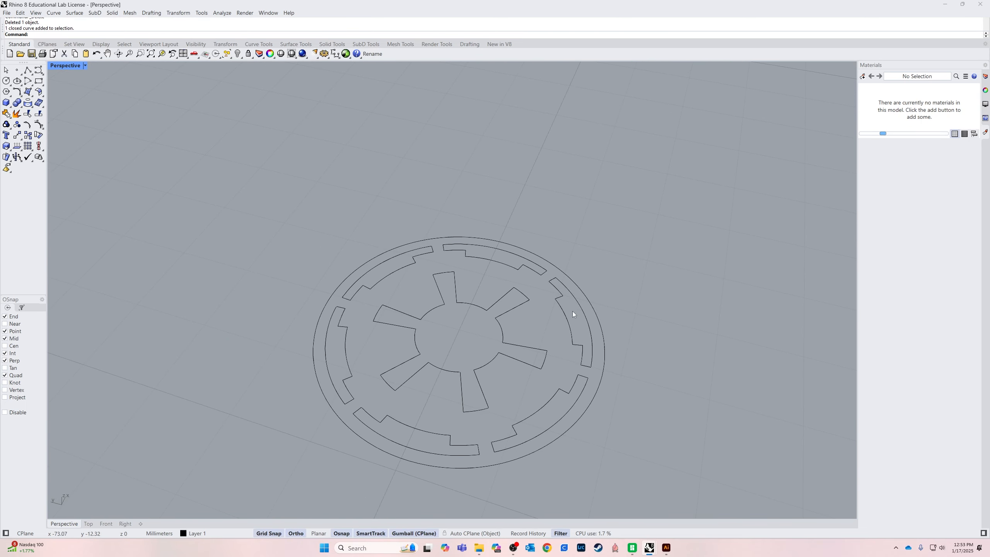
{"action": "left_click", "coordinate": [560, 270]}
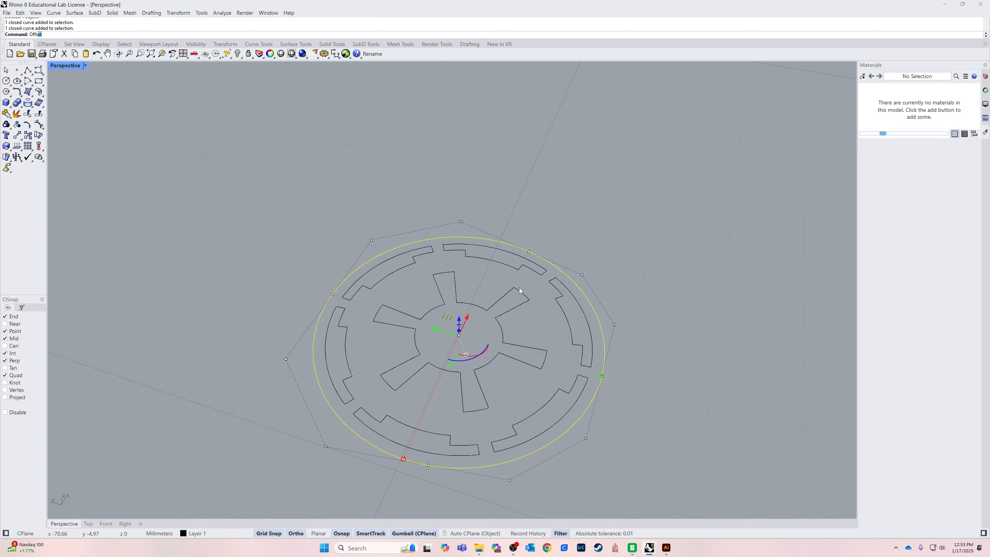
{"action": "key", "text": "Return"}
{"action": "scroll", "coordinate": [560, 275], "scroll_direction": "up", "scroll_amount": 5}
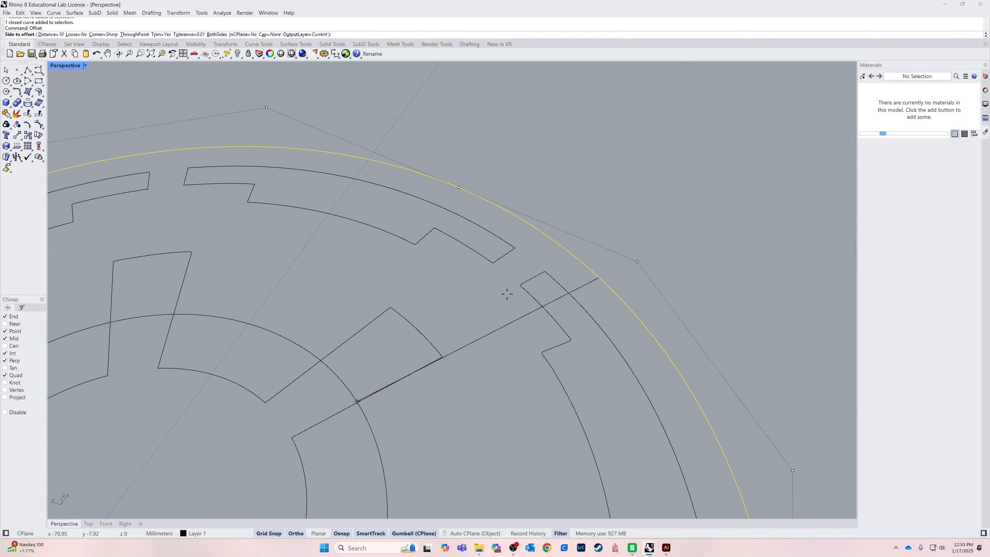
{"action": "type", "text": "D"}
{"action": "key", "text": "Return"}
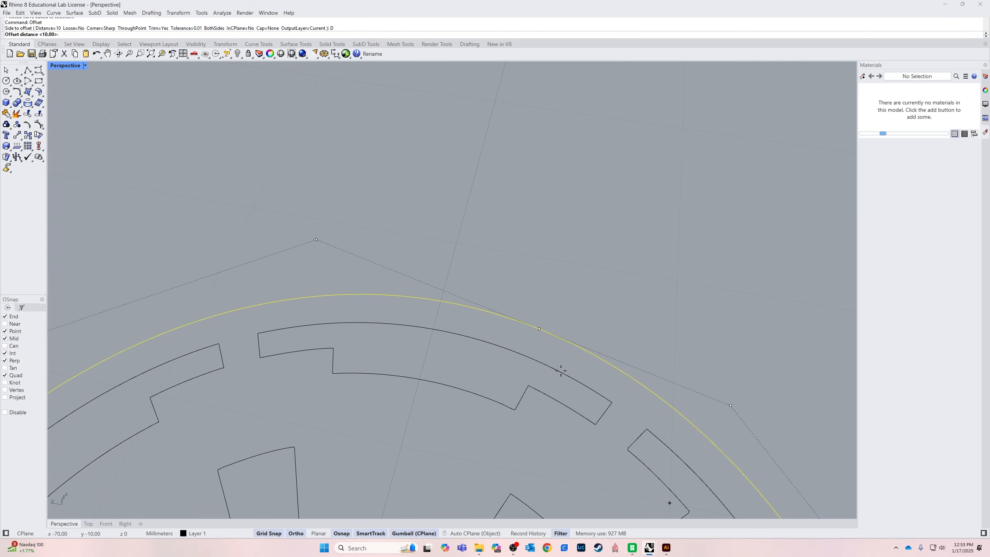
{"action": "left_click", "coordinate": [595, 425]}
{"action": "left_click", "coordinate": [613, 402]}
{"action": "scroll", "coordinate": [663, 343], "scroll_direction": "down", "scroll_amount": 8}
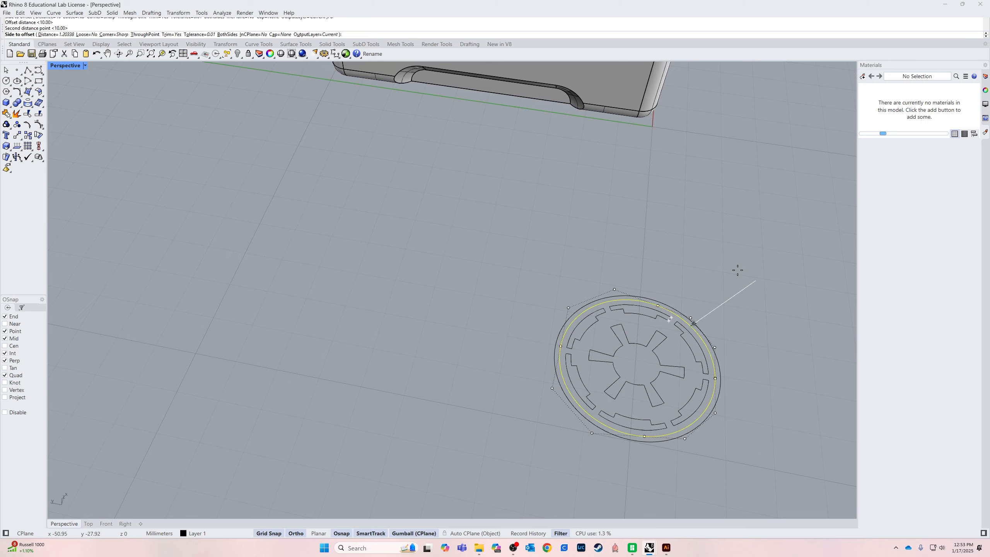
{"action": "left_click", "coordinate": [749, 264]}
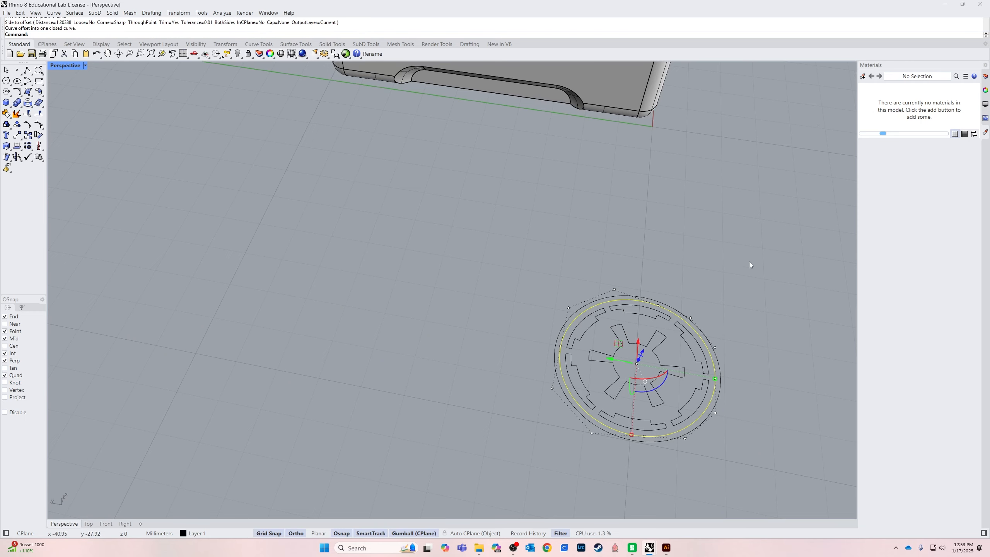
Select all the emblem curves and rotate them 90 degrees about the Y axis to stand upright.
{"action": "left_click", "coordinate": [758, 347]}
{"action": "right_click_drag", "start_coordinate": [755, 423], "coordinate": [544, 302], "text": "shift"}
{"action": "left_click_drag", "start_coordinate": [518, 137], "coordinate": [255, 357]}
{"action": "right_click_drag", "start_coordinate": [620, 345], "coordinate": [361, 193]}
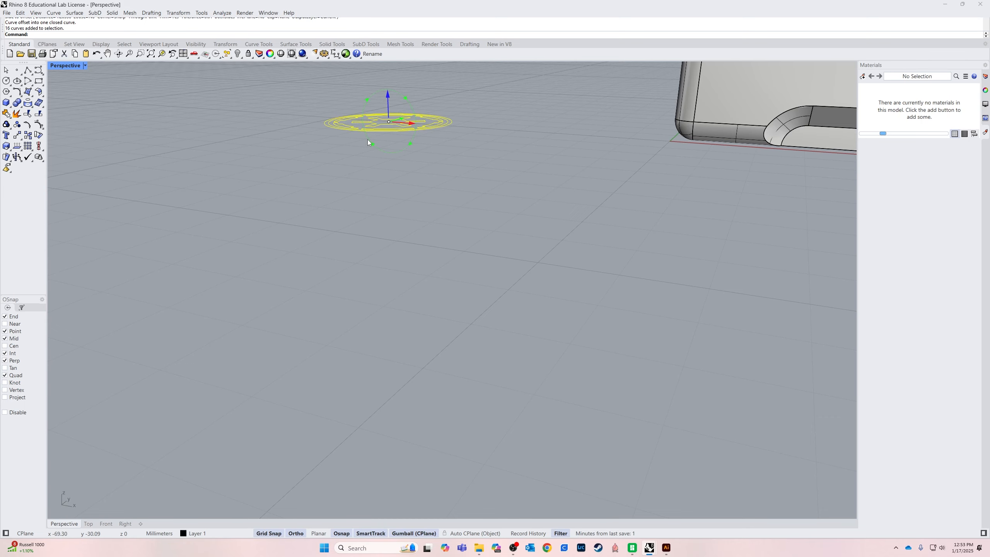
{"action": "left_click_drag", "start_coordinate": [368, 141], "coordinate": [413, 186]}
{"action": "right_click_drag", "start_coordinate": [431, 309], "coordinate": [485, 370]}
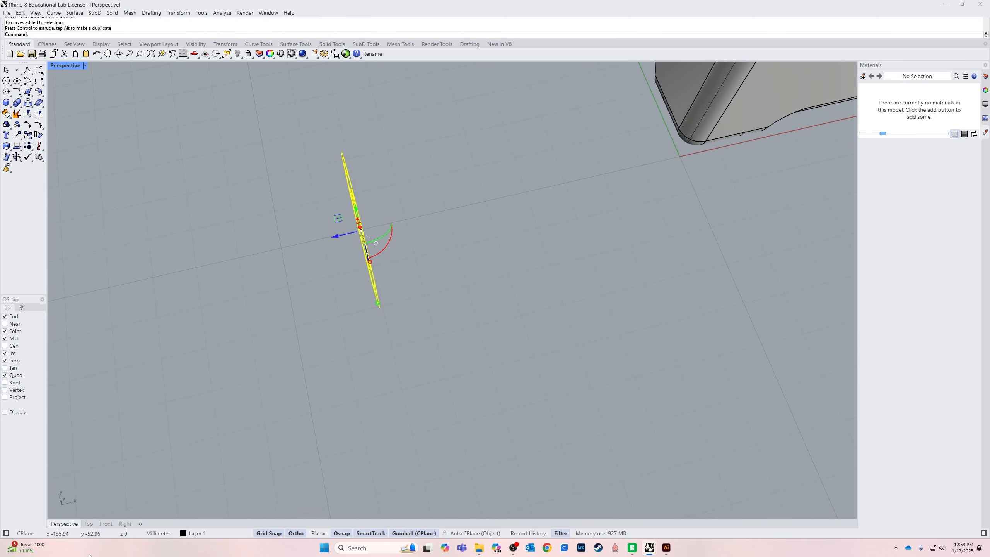
In the top view, move the upright emblem curves by their upper end point onto the nearest grid line using grid snap.
{"action": "left_click", "coordinate": [88, 524]}
{"action": "scroll", "coordinate": [133, 509], "scroll_direction": "down", "scroll_amount": 3}
{"action": "scroll", "coordinate": [350, 424], "scroll_direction": "up", "scroll_amount": 6}
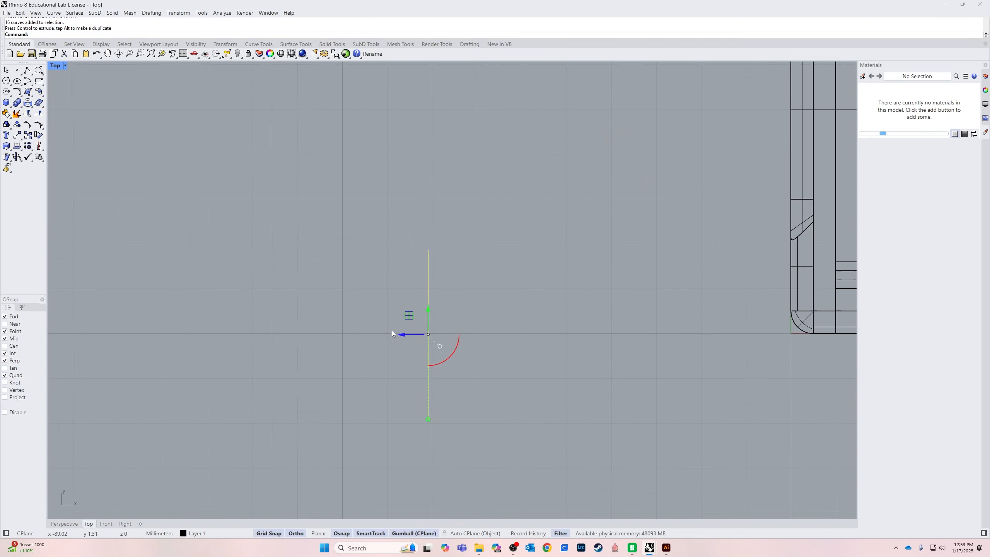
{"action": "scroll", "coordinate": [391, 330], "scroll_direction": "up", "scroll_amount": 4}
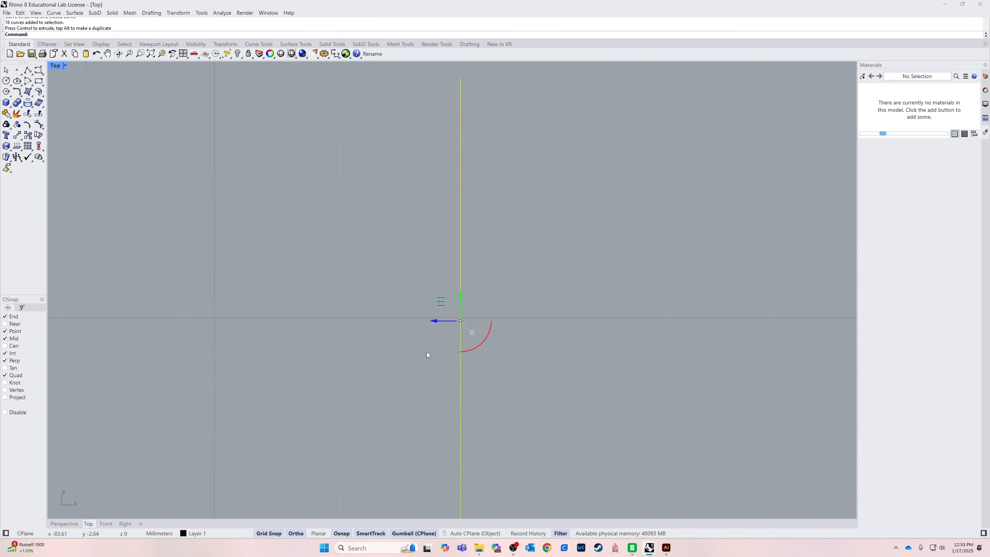
{"action": "left_click", "coordinate": [269, 533]}
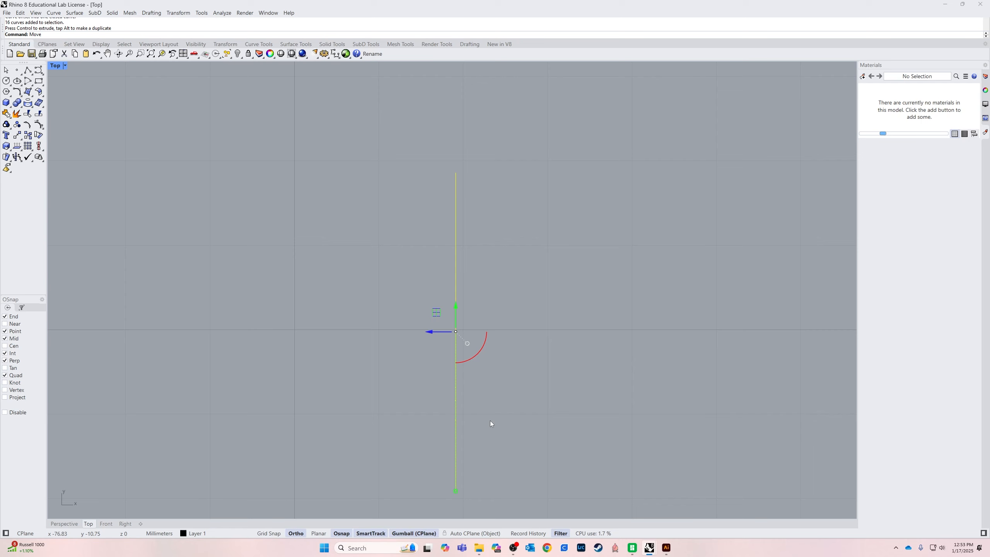
{"action": "key", "text": "Return"}
{"action": "left_click", "coordinate": [456, 171]}
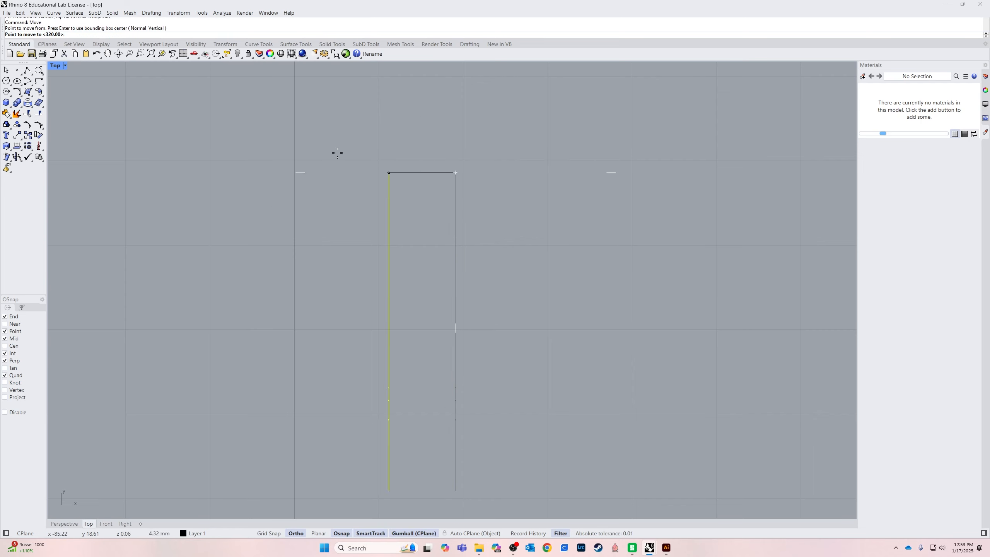
{"action": "left_click", "coordinate": [271, 537]}
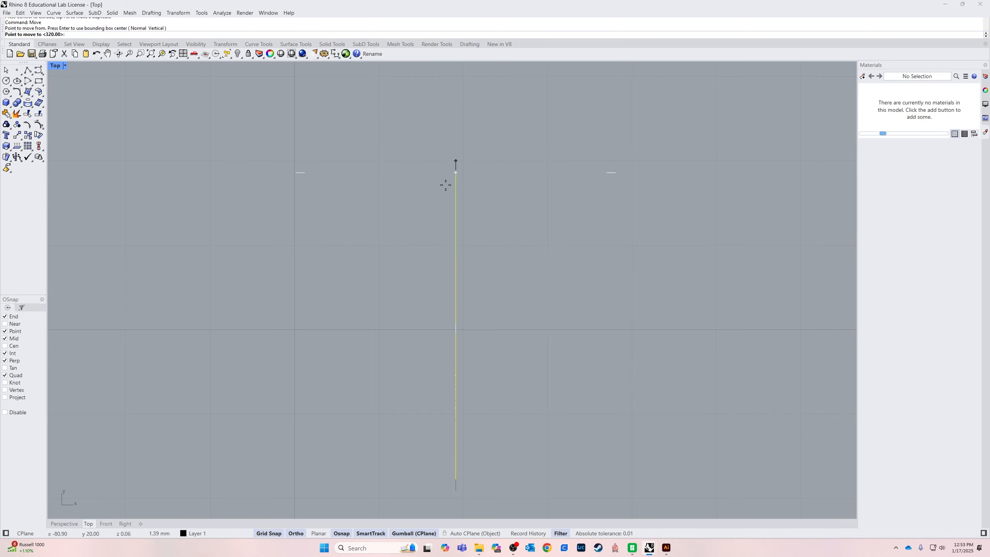
{"action": "left_click", "coordinate": [462, 171]}
Move the emblem along Y to the middle of the box's width, and along X onto the box's outer end face.
{"action": "scroll", "coordinate": [483, 224], "scroll_direction": "down", "scroll_amount": 12}
{"action": "right_click_drag", "start_coordinate": [597, 276], "coordinate": [513, 303]}
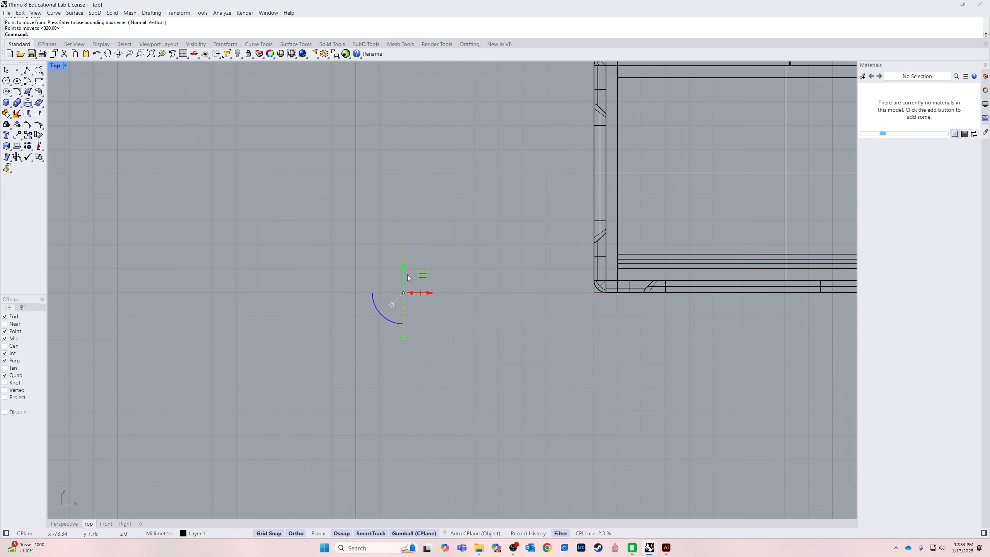
{"action": "left_click_drag", "start_coordinate": [404, 273], "coordinate": [481, 172]}
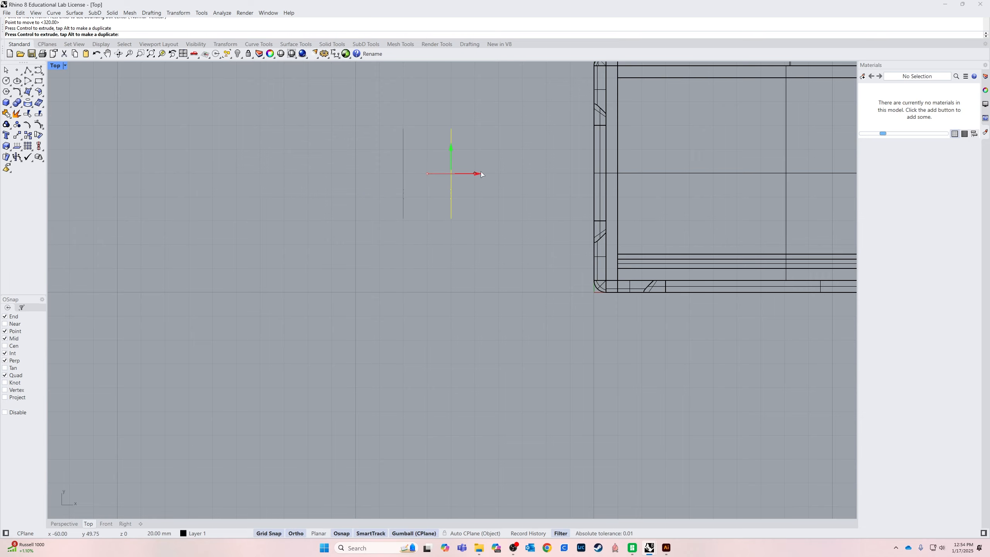
{"action": "left_click_drag", "start_coordinate": [580, 168], "coordinate": [608, 173]}
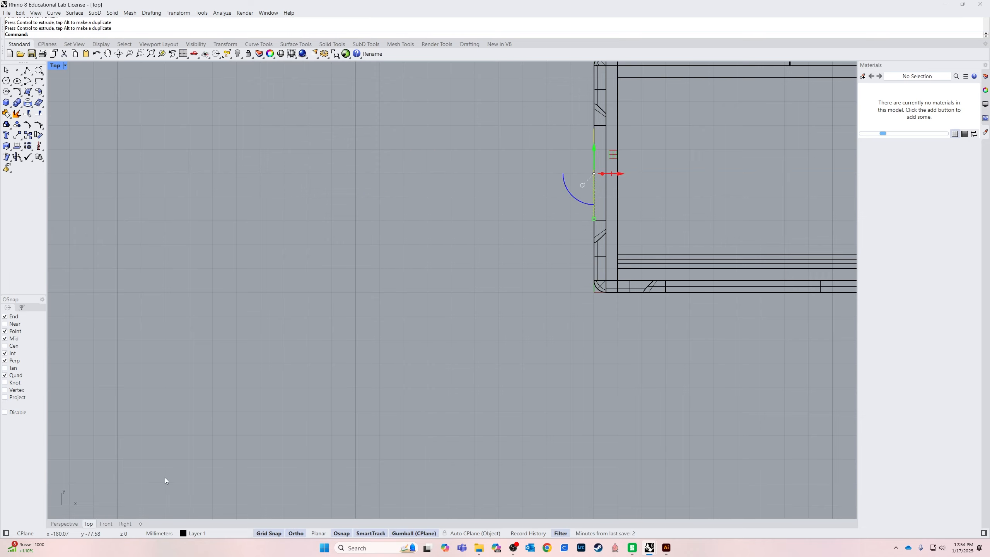
In the right view, raise the emblem to about the end panel's mid-height and rotate it 90 degrees so a spoke points straight up.
{"action": "left_click", "coordinate": [65, 525]}
{"action": "scroll", "coordinate": [305, 422], "scroll_direction": "down", "scroll_amount": 8}
{"action": "right_click_drag", "start_coordinate": [305, 421], "coordinate": [408, 330]}
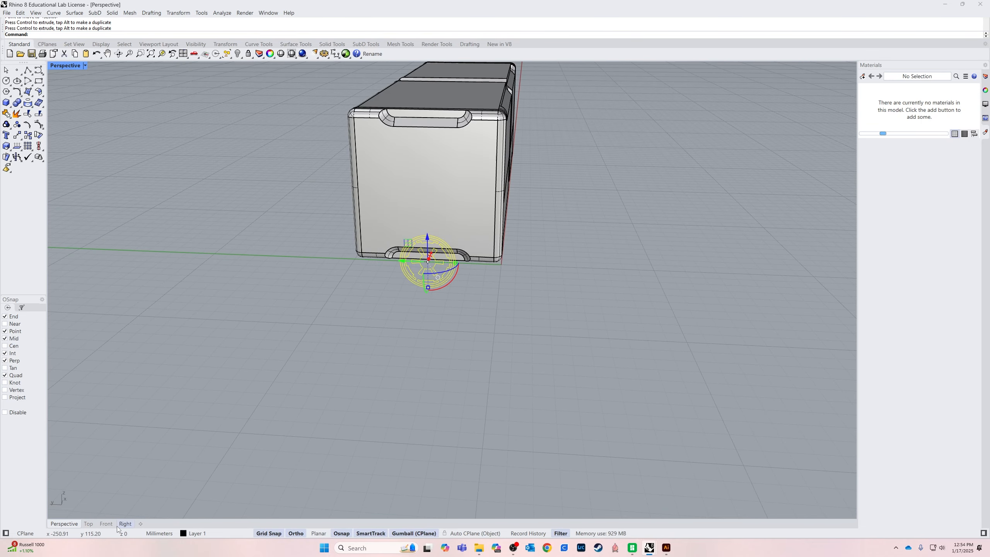
{"action": "left_click", "coordinate": [129, 524]}
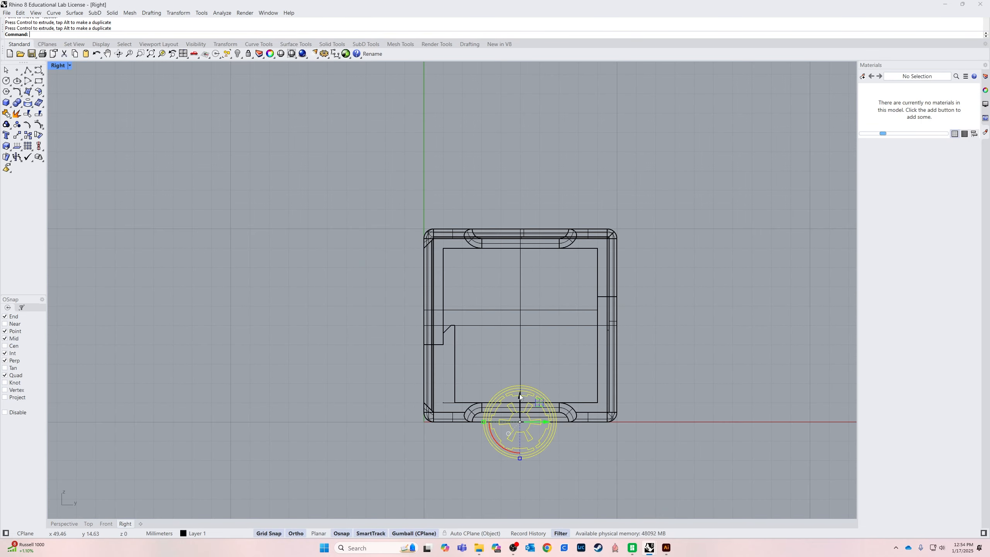
{"action": "left_click_drag", "start_coordinate": [520, 400], "coordinate": [564, 306]}
{"action": "scroll", "coordinate": [516, 330], "scroll_direction": "up", "scroll_amount": 5}
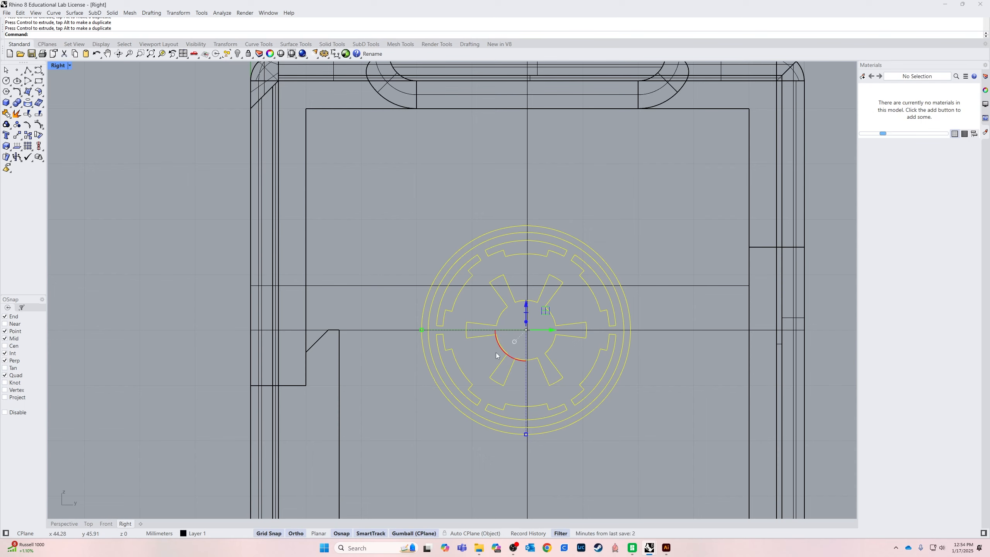
{"action": "left_click_drag", "start_coordinate": [496, 355], "coordinate": [502, 267]}
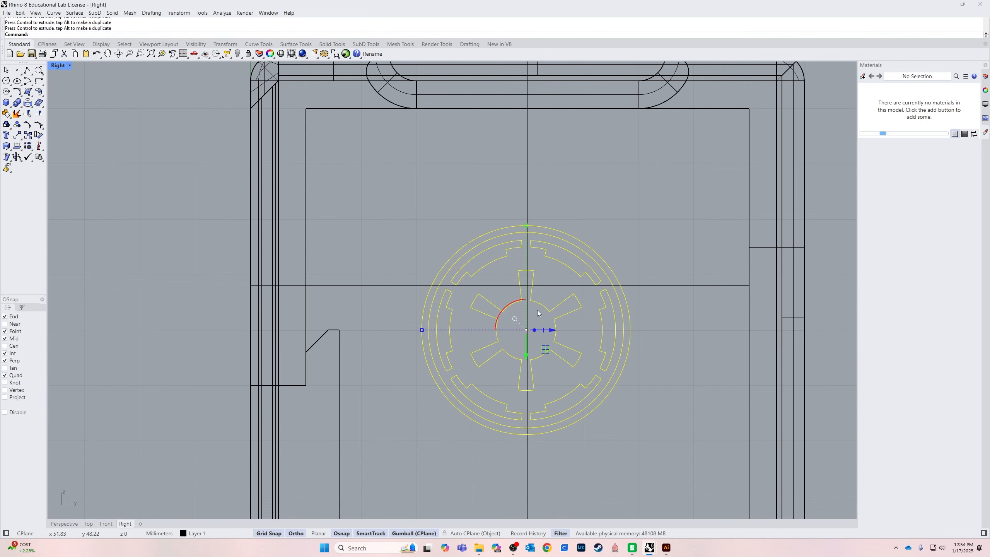
Move the emblem from the midpoint of its upper spoke's outer edge onto the end panel's vertical centre line.
{"action": "scroll", "coordinate": [535, 369], "scroll_direction": "up", "scroll_amount": 6}
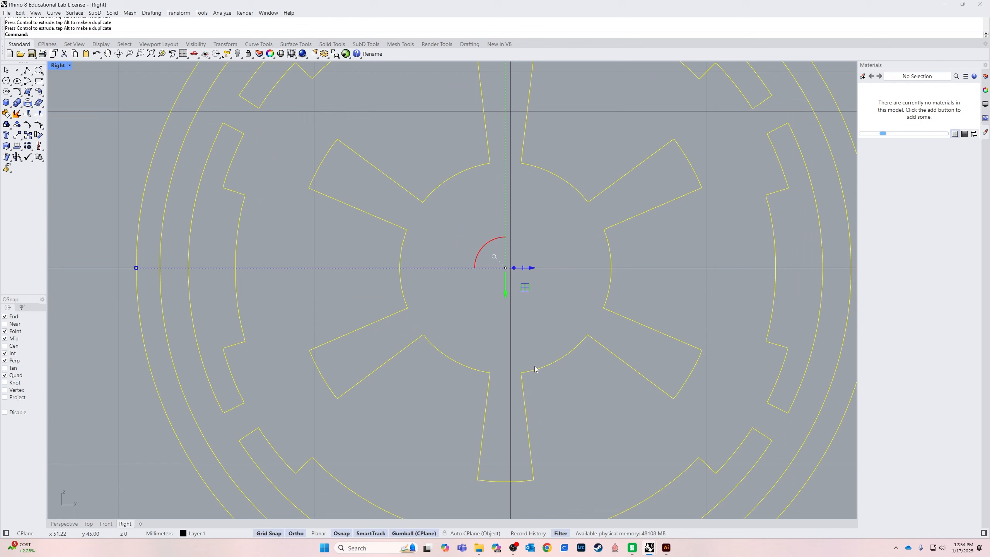
{"action": "scroll", "coordinate": [568, 423], "scroll_direction": "down", "scroll_amount": 2}
{"action": "right_click_drag", "start_coordinate": [567, 423], "coordinate": [492, 462]}
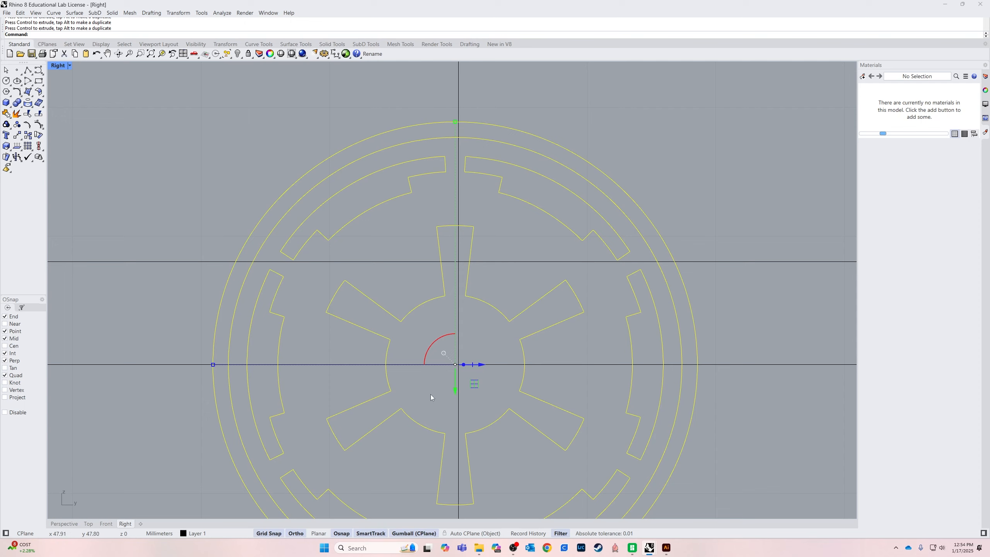
{"action": "left_click", "coordinate": [271, 535]}
{"action": "left_click_drag", "start_coordinate": [482, 365], "coordinate": [452, 375]}
{"action": "left_click", "coordinate": [269, 533]}
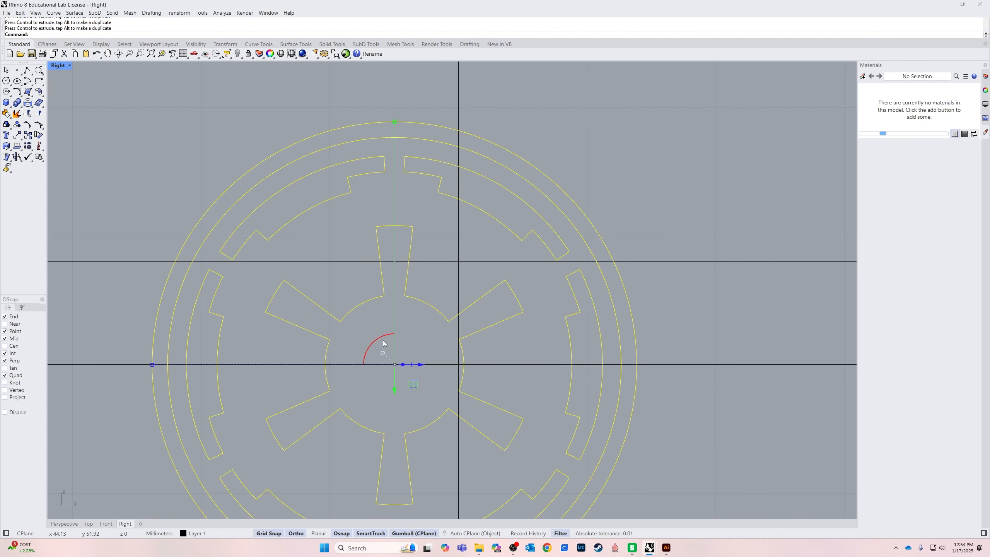
{"action": "key", "text": "Return"}
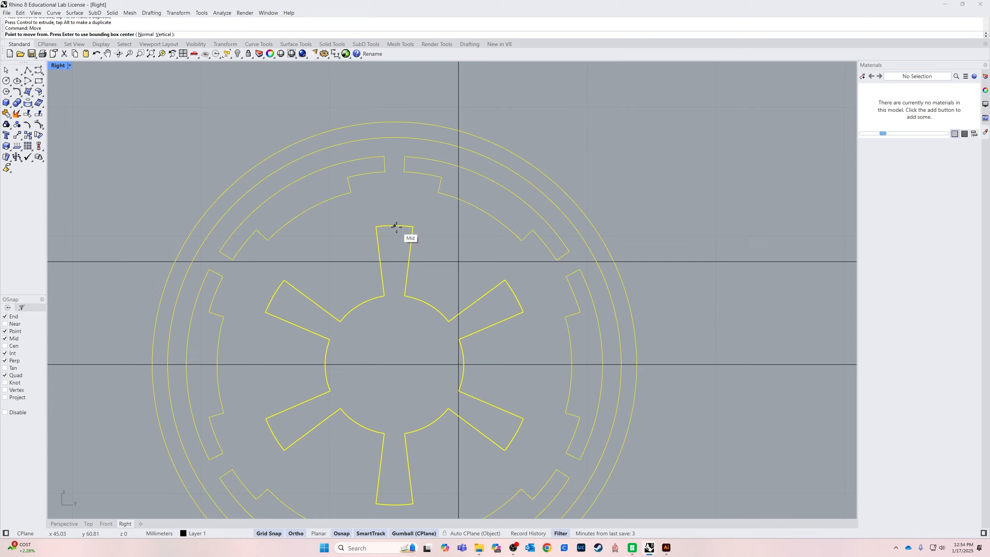
{"action": "left_click", "coordinate": [395, 226]}
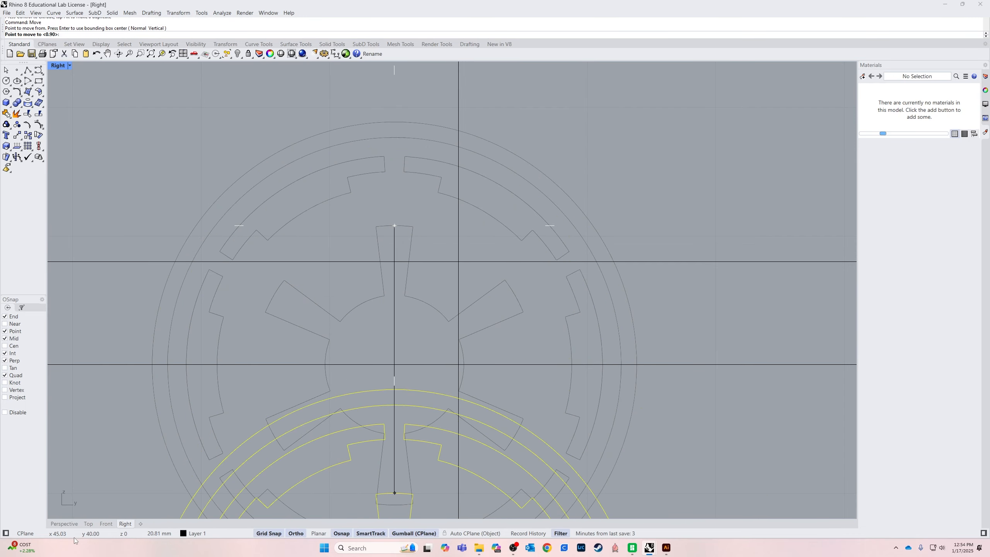
{"action": "left_click", "coordinate": [268, 533]}
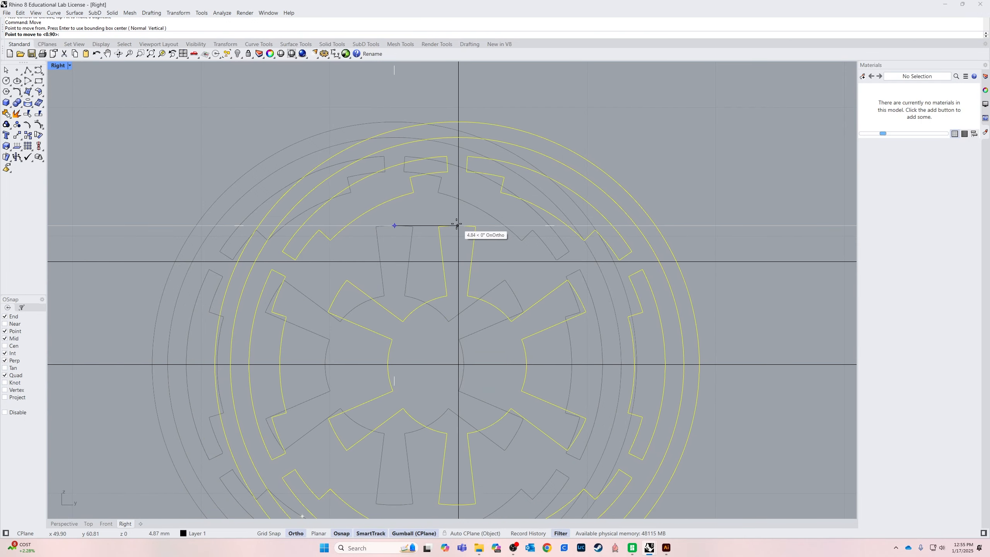
{"action": "left_click", "coordinate": [268, 533]}
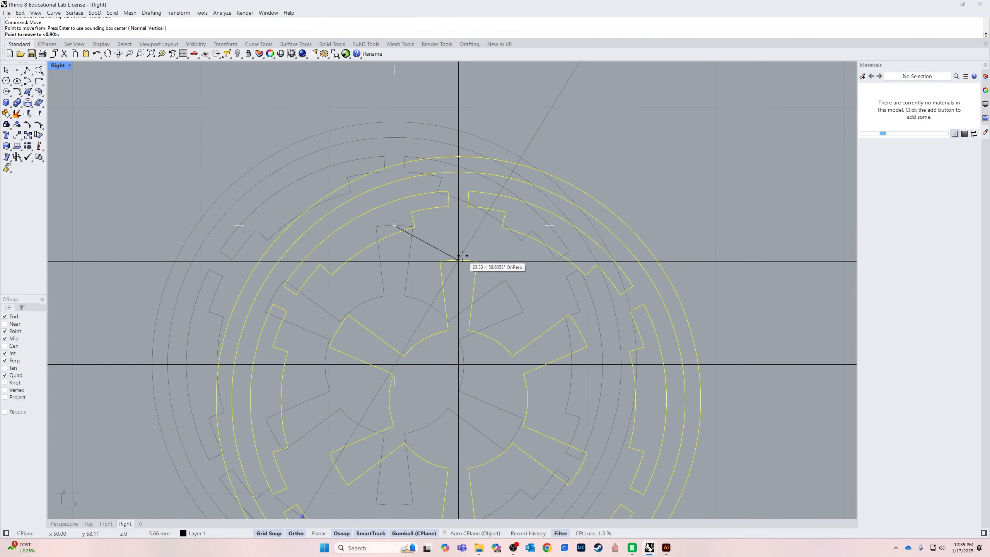
{"action": "left_click", "coordinate": [457, 260]}
Enable the centre object snap and move the emblem from its bounding box centre to the crossing of the end panel's centre lines.
{"action": "scroll", "coordinate": [476, 267], "scroll_direction": "down", "scroll_amount": 5}
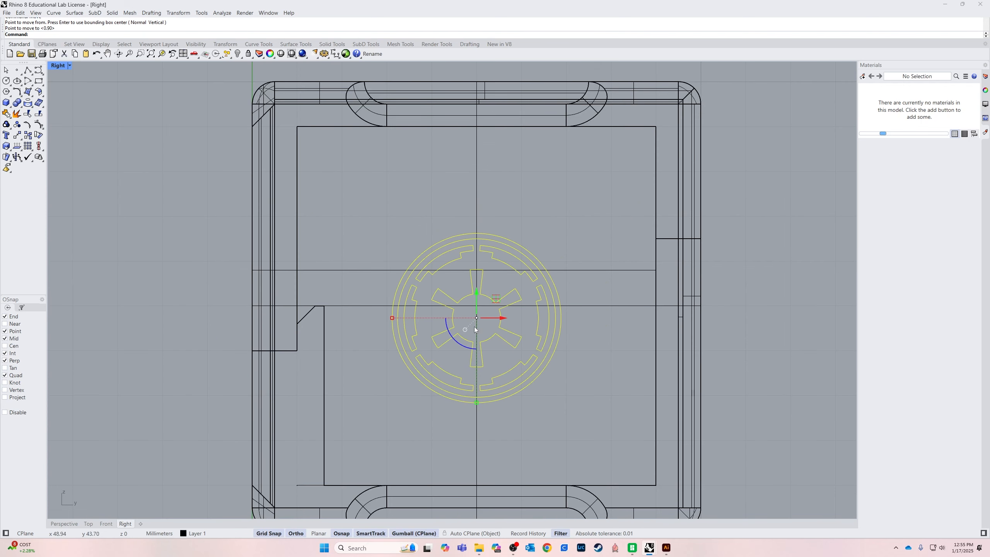
{"action": "mouse_move", "coordinate": [480, 292]}
{"action": "left_mouse_down"}
{"action": "mouse_move", "coordinate": [480, 263]}
{"action": "mouse_move", "coordinate": [480, 293]}
{"action": "mouse_move", "coordinate": [475, 284]}
{"action": "left_mouse_up"}
{"action": "left_click", "coordinate": [269, 533]}
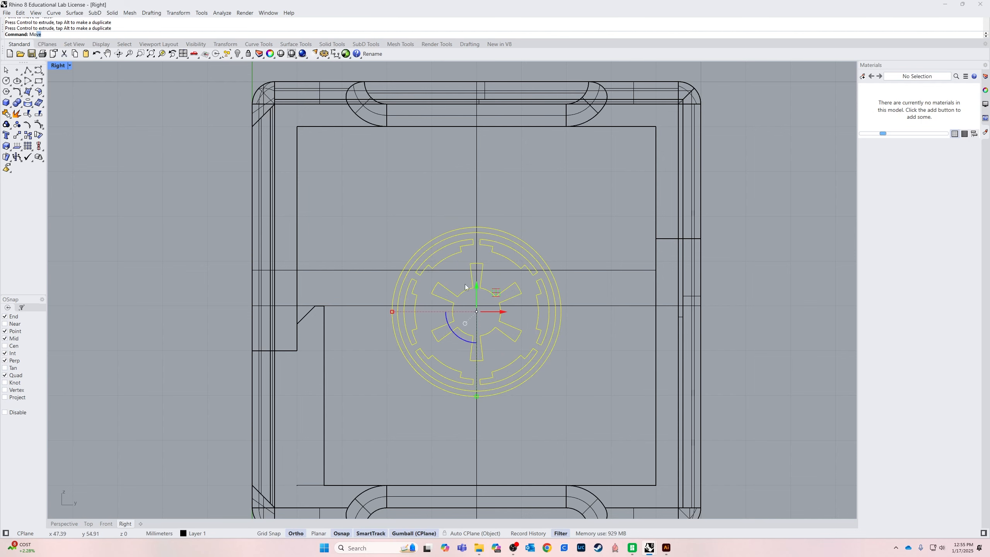
{"action": "type", "text": "Mo"}
{"action": "key", "text": "Return"}
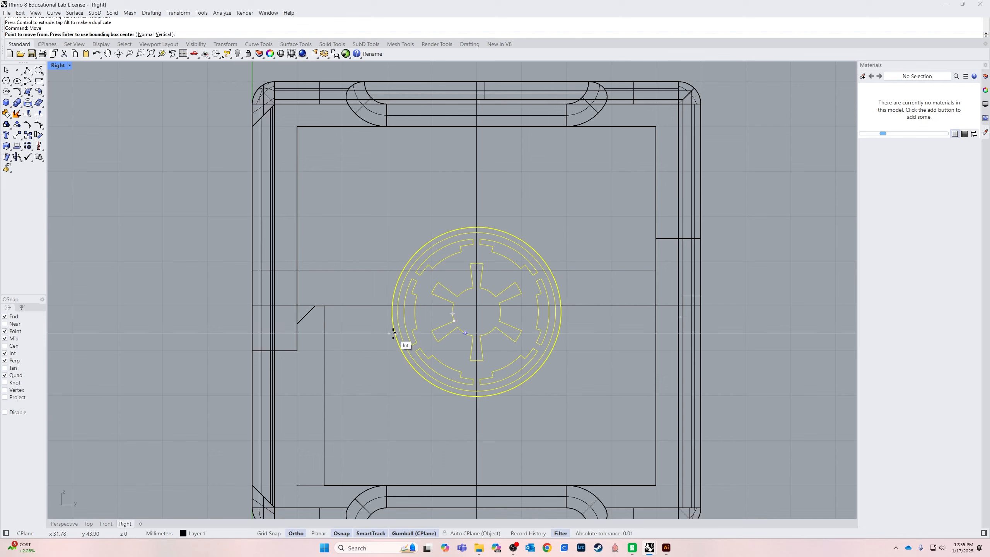
{"action": "left_click", "coordinate": [4, 345]}
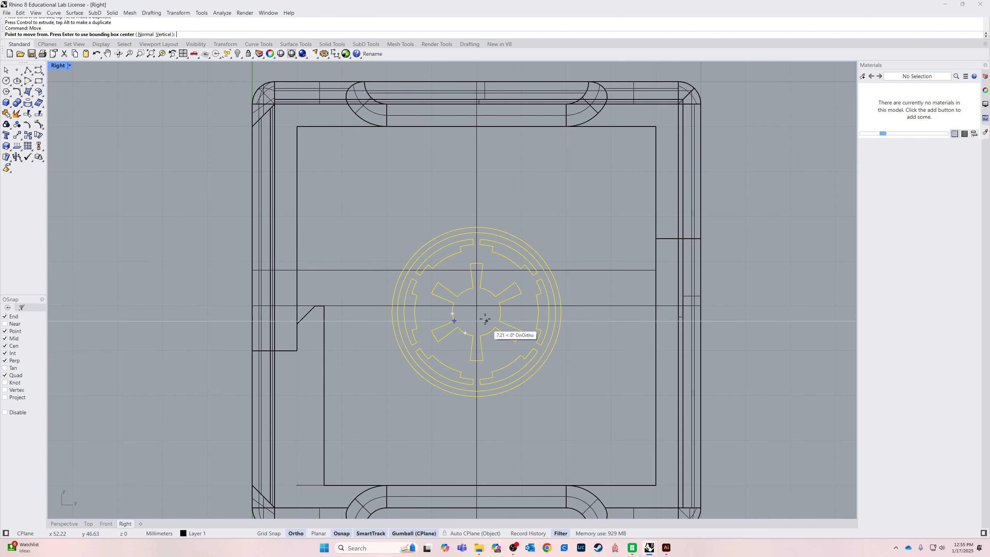
{"action": "mouse_move", "coordinate": [469, 305]}
{"action": "right_mouse_down"}
{"action": "mouse_move", "coordinate": [458, 314]}
{"action": "mouse_move", "coordinate": [462, 291]}
{"action": "right_mouse_up"}
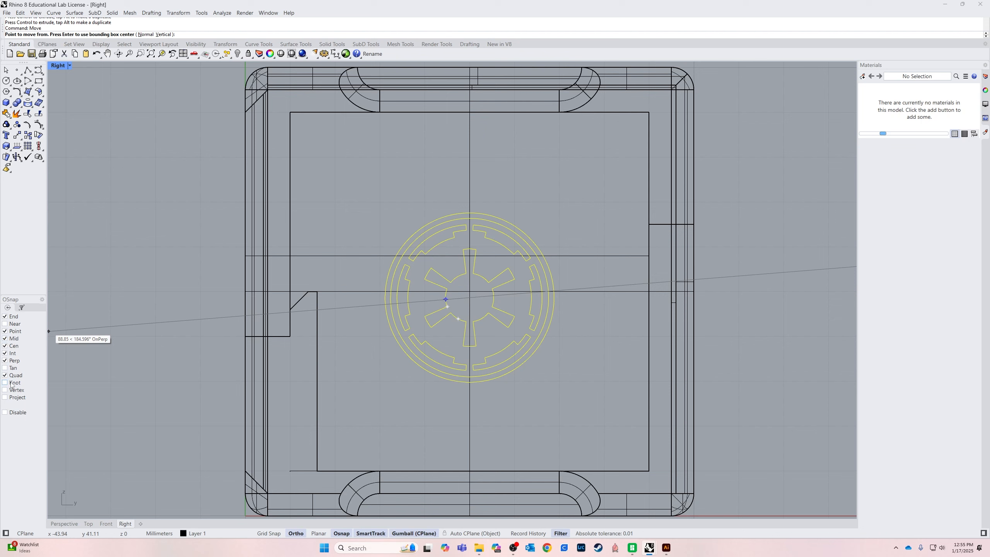
{"action": "key", "text": "Return"}
{"action": "left_click", "coordinate": [470, 292]}
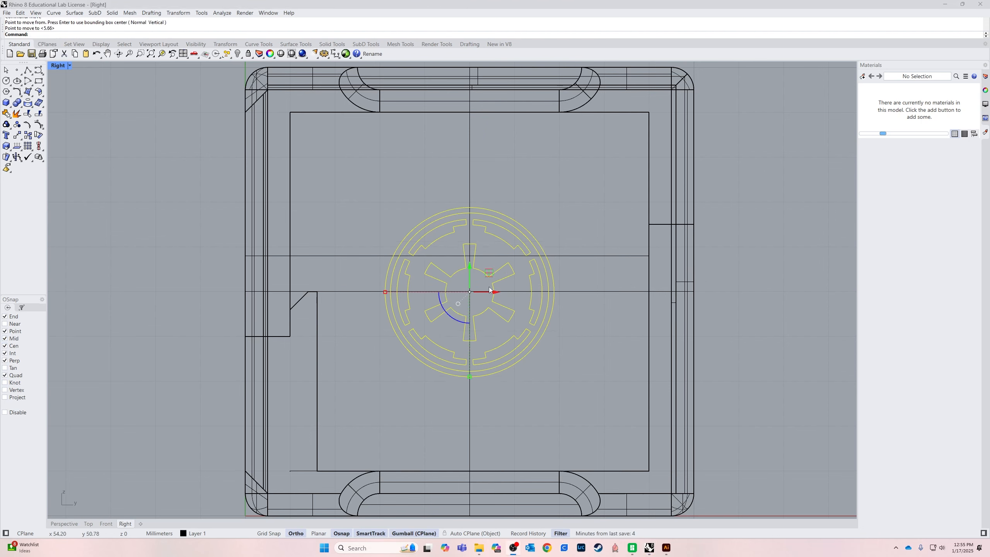
Fine-tune the emblem's height on the centre line with grid snap off, and scale it up uniformly until its outer circle nearly reaches the tray's inner wall.
{"action": "mouse_move", "coordinate": [471, 270]}
{"action": "left_mouse_down"}
{"action": "mouse_move", "coordinate": [469, 283]}
{"action": "mouse_move", "coordinate": [470, 273]}
{"action": "left_mouse_up"}
{"action": "scroll", "coordinate": [469, 273], "scroll_direction": "up", "scroll_amount": 4}
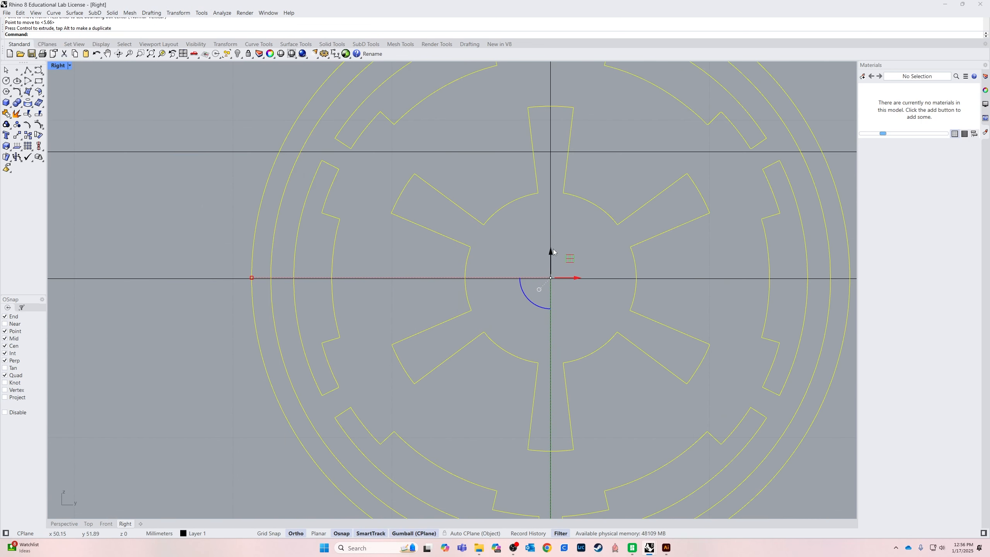
{"action": "scroll", "coordinate": [553, 251], "scroll_direction": "up", "scroll_amount": 3}
{"action": "left_click_drag", "start_coordinate": [547, 290], "coordinate": [551, 293]}
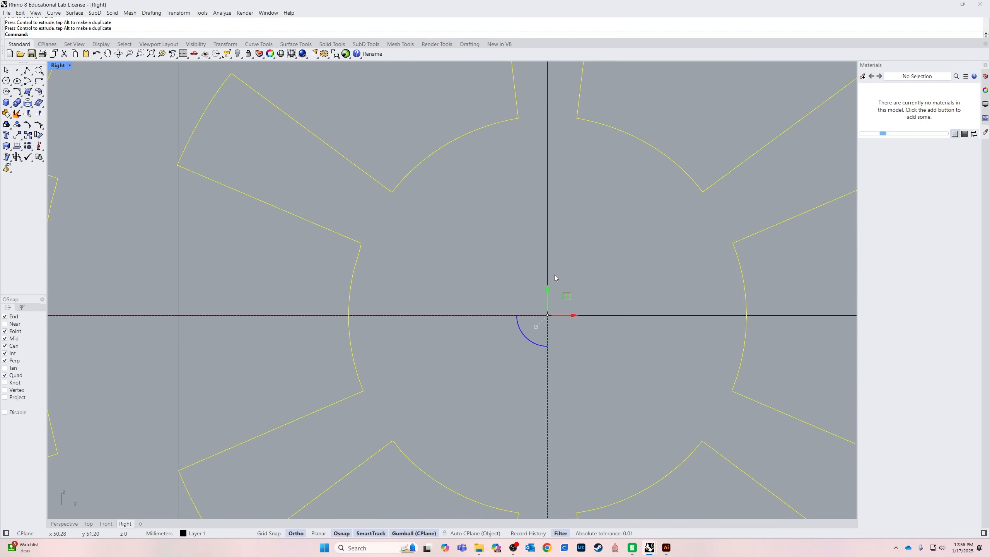
{"action": "scroll", "coordinate": [553, 370], "scroll_direction": "down", "scroll_amount": 5}
{"action": "scroll", "coordinate": [600, 420], "scroll_direction": "down", "scroll_amount": 3}
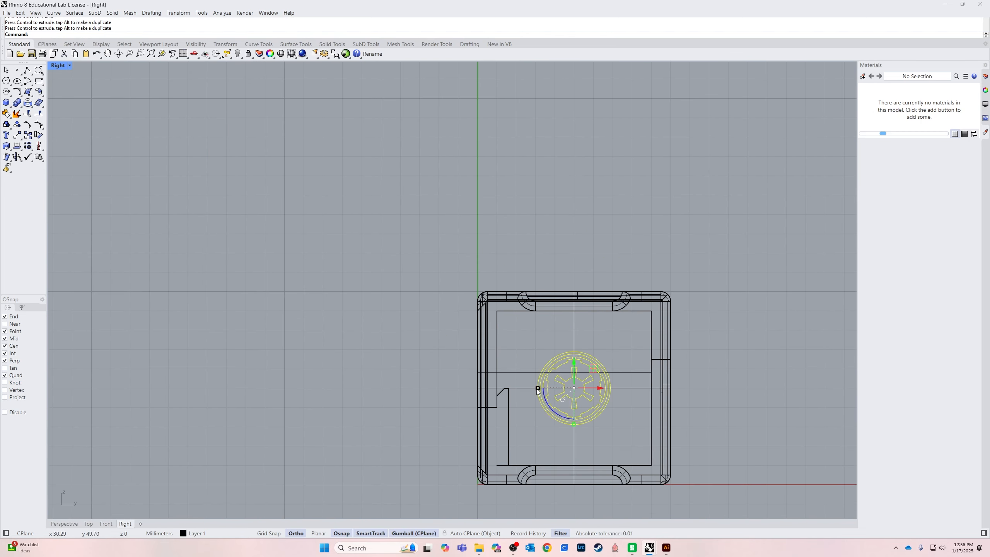
{"action": "left_click_drag", "start_coordinate": [538, 388], "coordinate": [510, 409]}
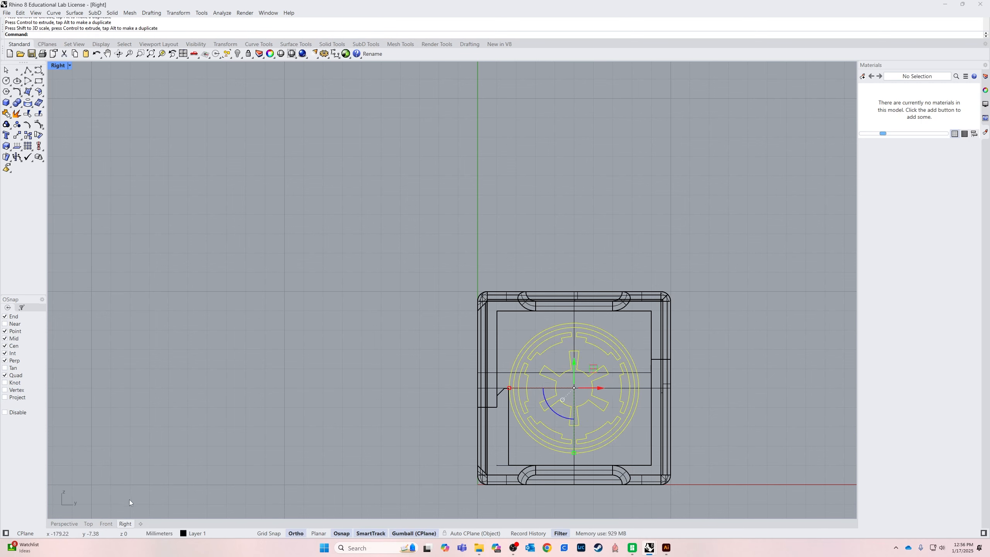
Examine the enlarged emblem's size and placement on the box's end panel in the perspective view.
{"action": "left_click", "coordinate": [66, 523]}
{"action": "right_click_drag", "start_coordinate": [486, 376], "coordinate": [464, 358]}
{"action": "right_click_drag", "start_coordinate": [546, 224], "coordinate": [536, 331], "text": "shift"}
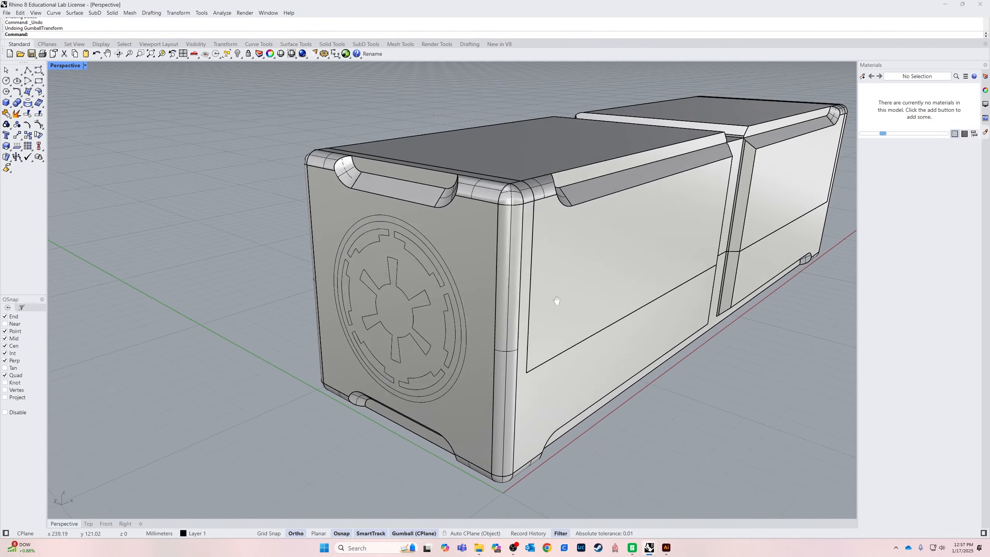
{"action": "scroll", "coordinate": [415, 383], "scroll_direction": "up", "scroll_amount": 4}
{"action": "right_click_drag", "start_coordinate": [479, 420], "coordinate": [520, 335], "text": "shift"}
{"action": "right_click_drag", "start_coordinate": [460, 406], "coordinate": [329, 422]}
{"action": "scroll", "coordinate": [469, 407], "scroll_direction": "down", "scroll_amount": 8}
{"action": "scroll", "coordinate": [301, 376], "scroll_direction": "down", "scroll_amount": 8}
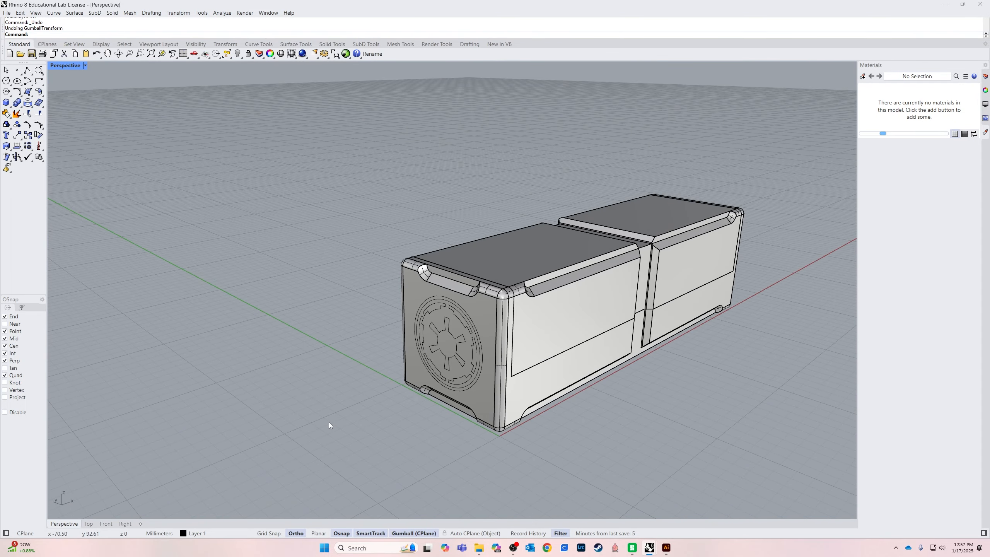
Mirror a copy of the emblem curves onto the opposite end panel, across a plane through the midpoint of the strip between the box halves.
{"action": "left_click_drag", "start_coordinate": [329, 422], "coordinate": [487, 259]}
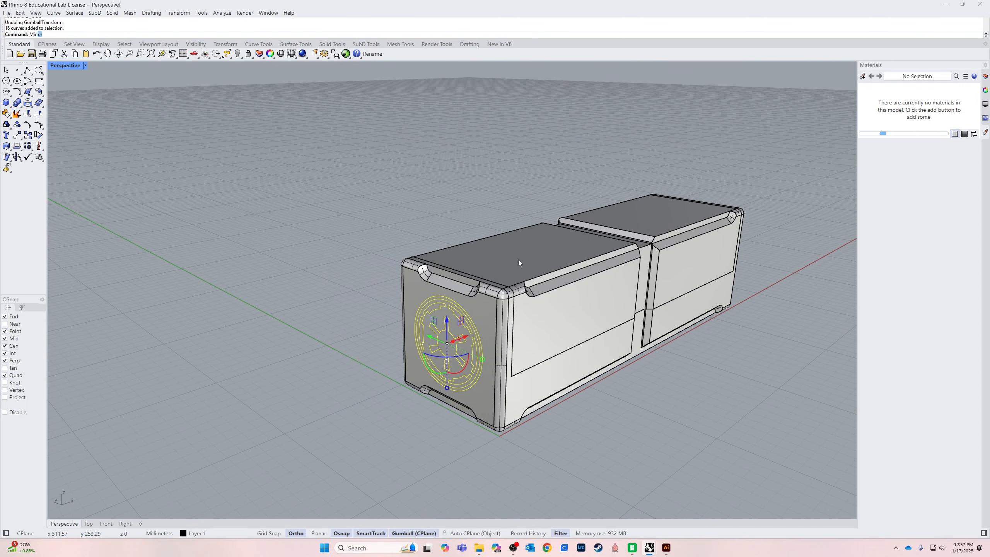
{"action": "key", "text": "Return"}
{"action": "right_click_drag", "start_coordinate": [519, 260], "coordinate": [614, 178]}
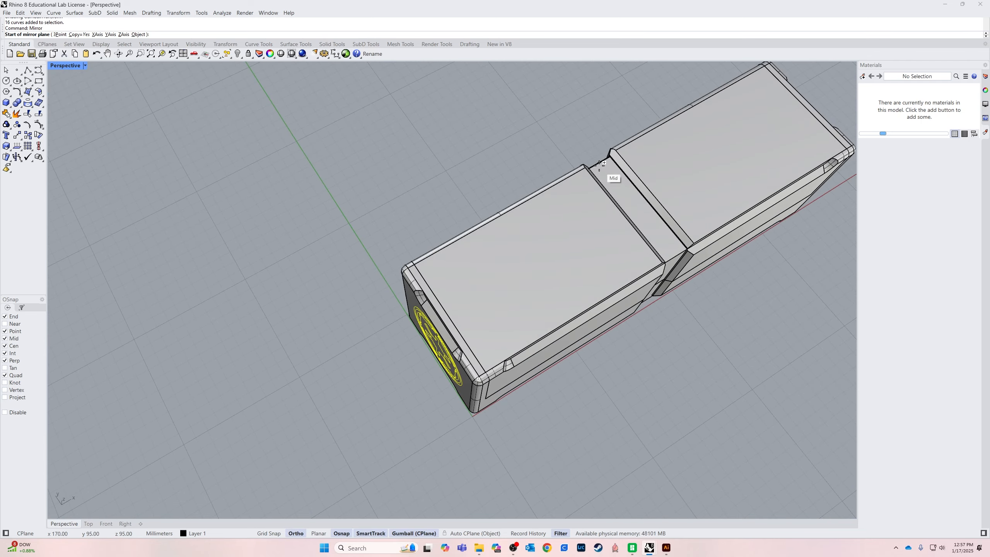
{"action": "scroll", "coordinate": [598, 164], "scroll_direction": "up", "scroll_amount": 4}
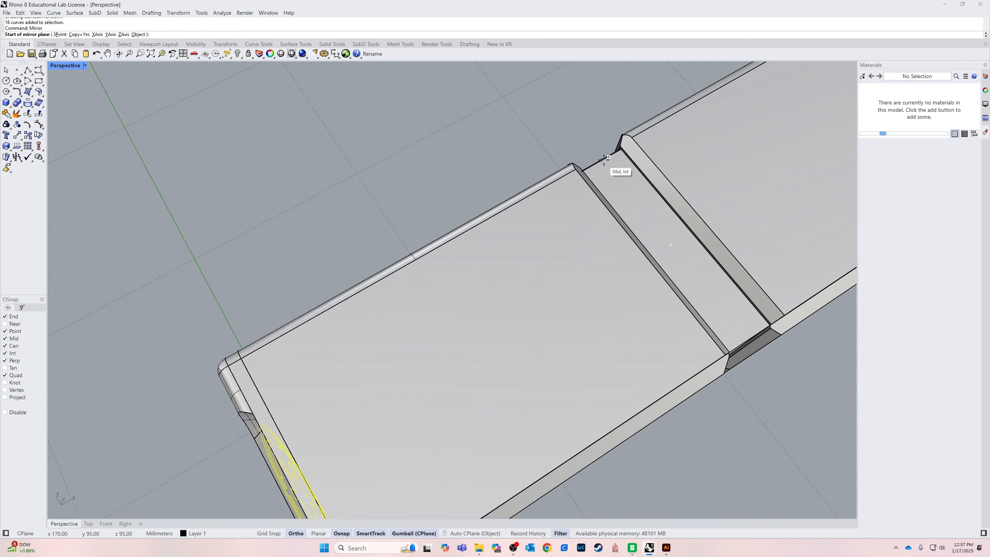
{"action": "left_click", "coordinate": [598, 162]}
{"action": "scroll", "coordinate": [663, 221], "scroll_direction": "down", "scroll_amount": 5}
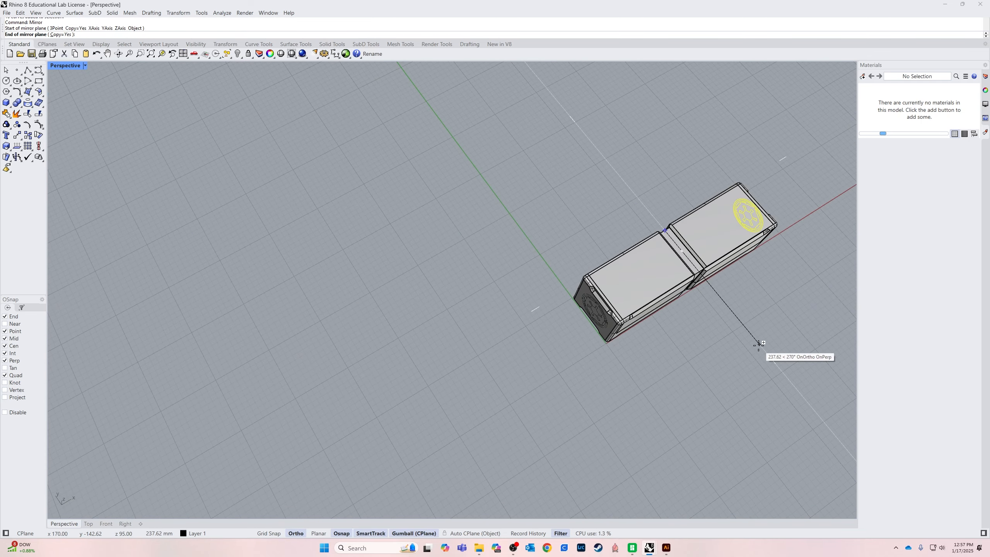
{"action": "left_click", "coordinate": [767, 356]}
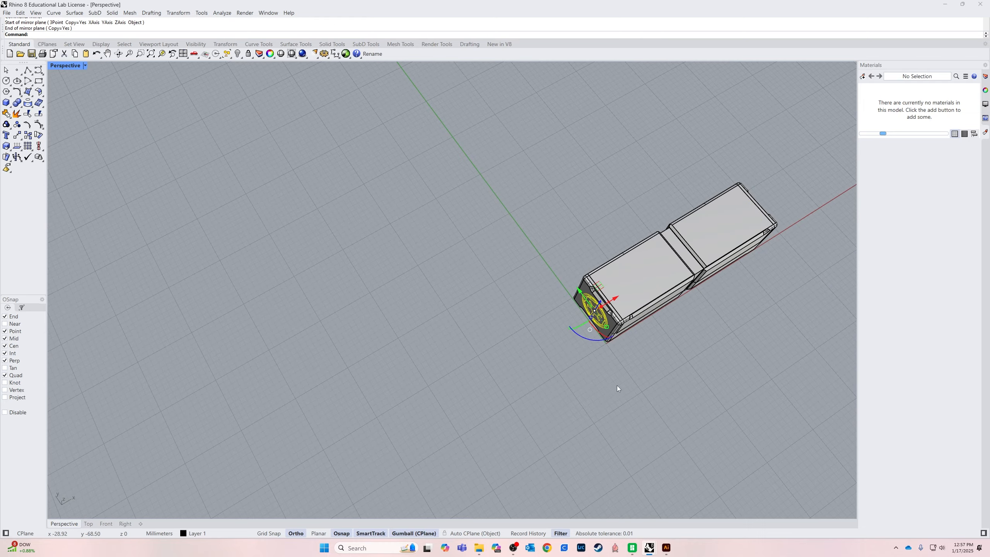
{"action": "key", "text": "Escape"}
Try recessing the emblem's spoked central region 4 mm into the near end panel with PushPull, and undo it.
{"action": "right_click_drag", "start_coordinate": [585, 321], "coordinate": [612, 211]}
{"action": "scroll", "coordinate": [532, 350], "scroll_direction": "up", "scroll_amount": 5}
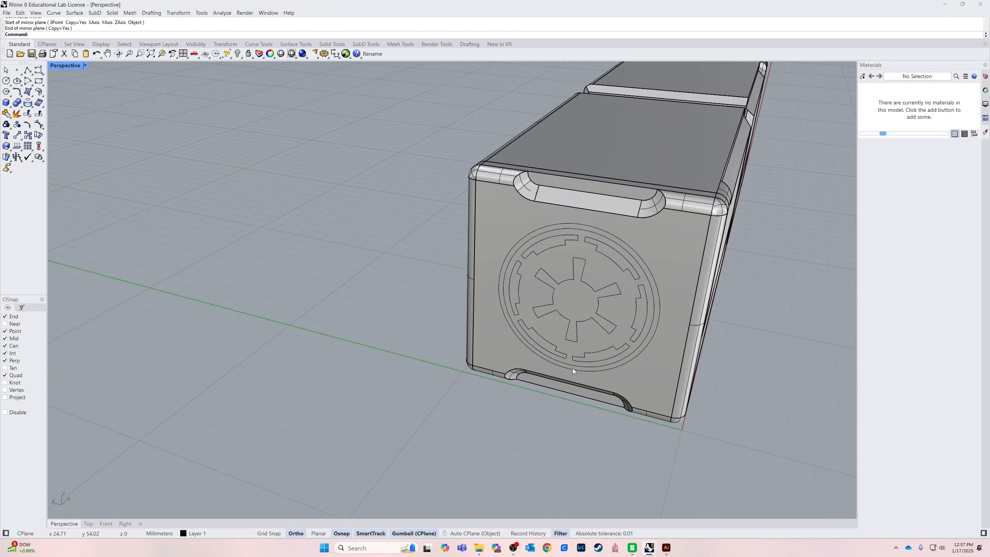
{"action": "scroll", "coordinate": [579, 280], "scroll_direction": "up", "scroll_amount": 2}
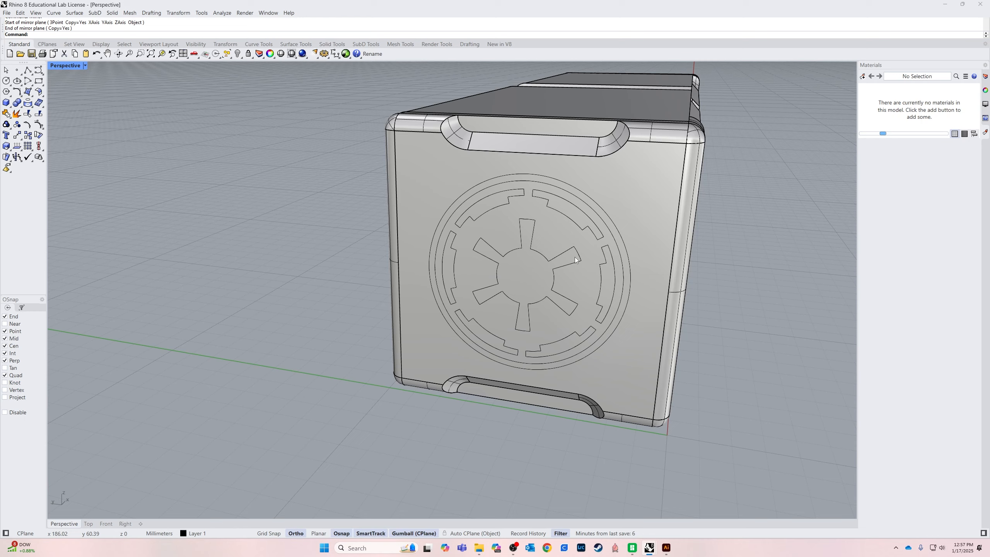
{"action": "key", "text": "Return"}
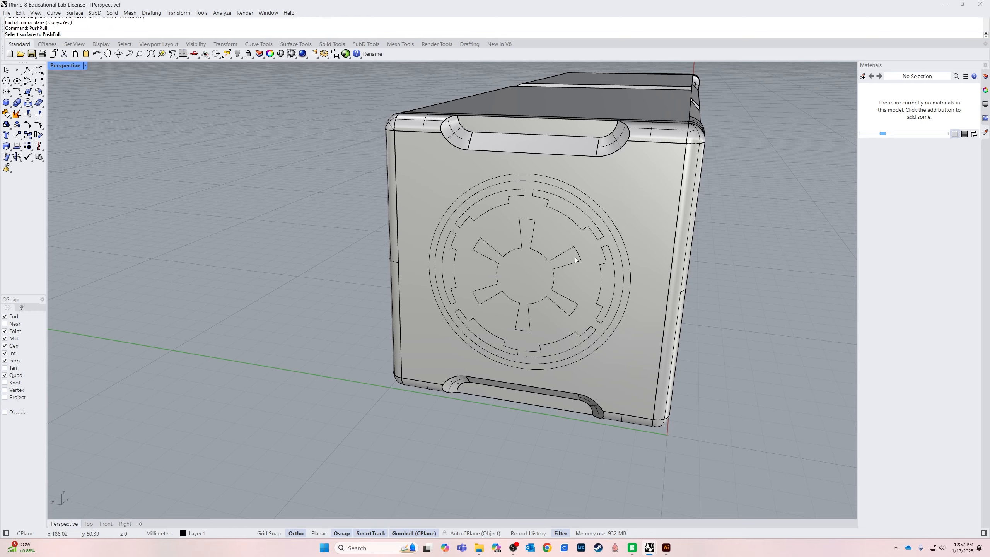
{"action": "left_click", "coordinate": [531, 276]}
{"action": "right_click_drag", "start_coordinate": [531, 275], "coordinate": [646, 271]}
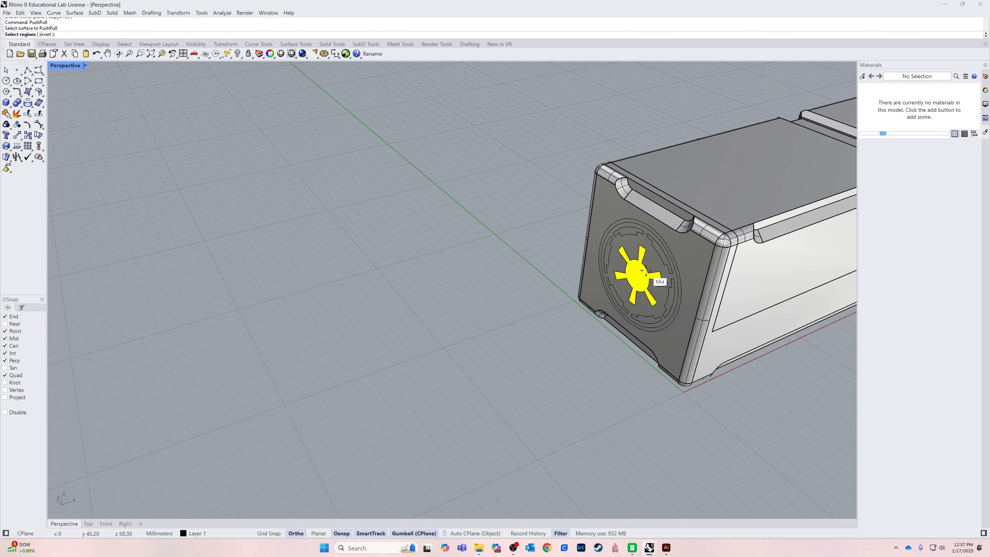
{"action": "key", "text": "Return"}
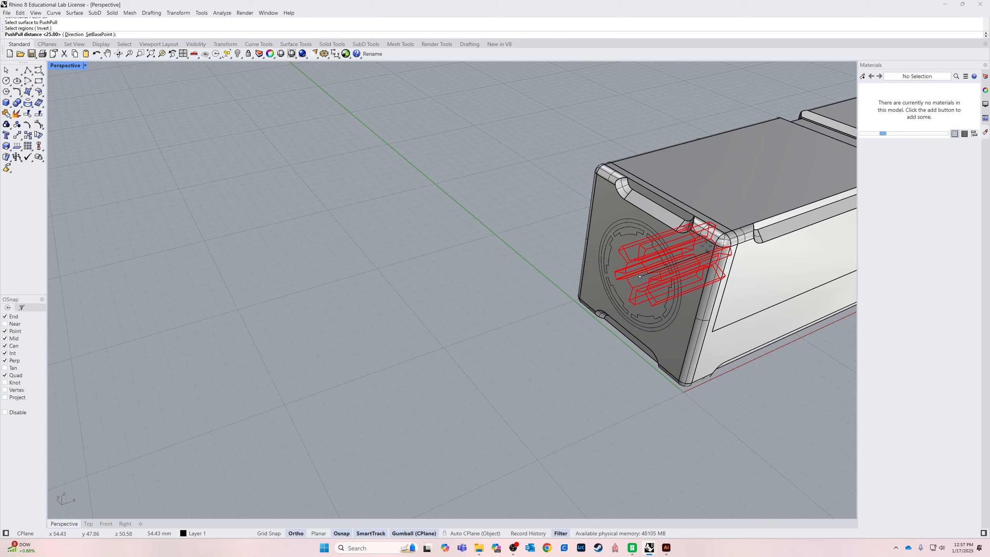
{"action": "type", "text": "4"}
{"action": "key", "text": "Return"}
{"action": "scroll", "coordinate": [696, 272], "scroll_direction": "up", "scroll_amount": 5}
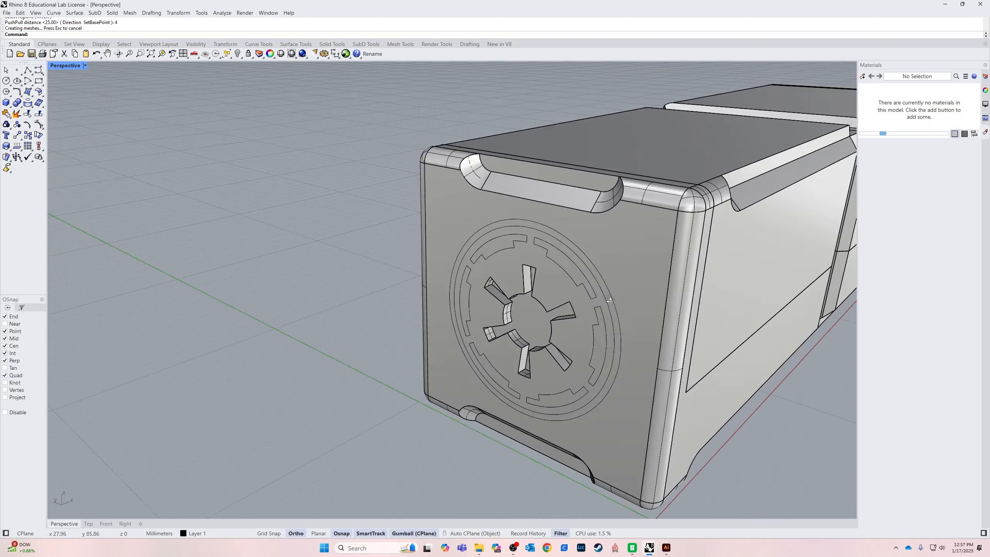
{"action": "scroll", "coordinate": [610, 300], "scroll_direction": "down", "scroll_amount": 5}
{"action": "scroll", "coordinate": [453, 262], "scroll_direction": "up", "scroll_amount": 4}
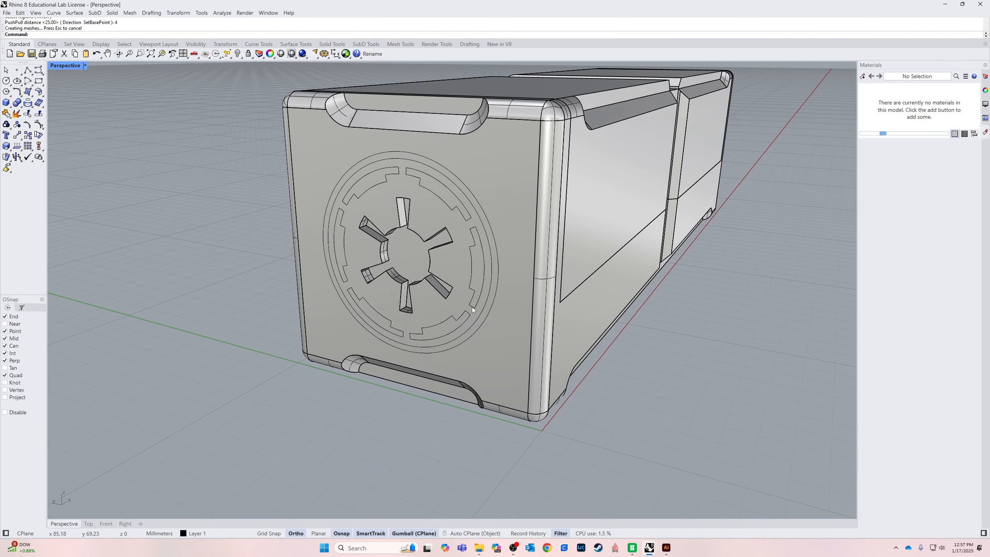
{"action": "key", "text": "ctrl+z"}
Try a 3 mm PushPull on the emblem's spoked centre, and undo it.
{"action": "key", "text": "Return"}
{"action": "left_click", "coordinate": [388, 273]}
{"action": "key", "text": "Return"}
{"action": "type", "text": "3"}
{"action": "key", "text": "Return"}
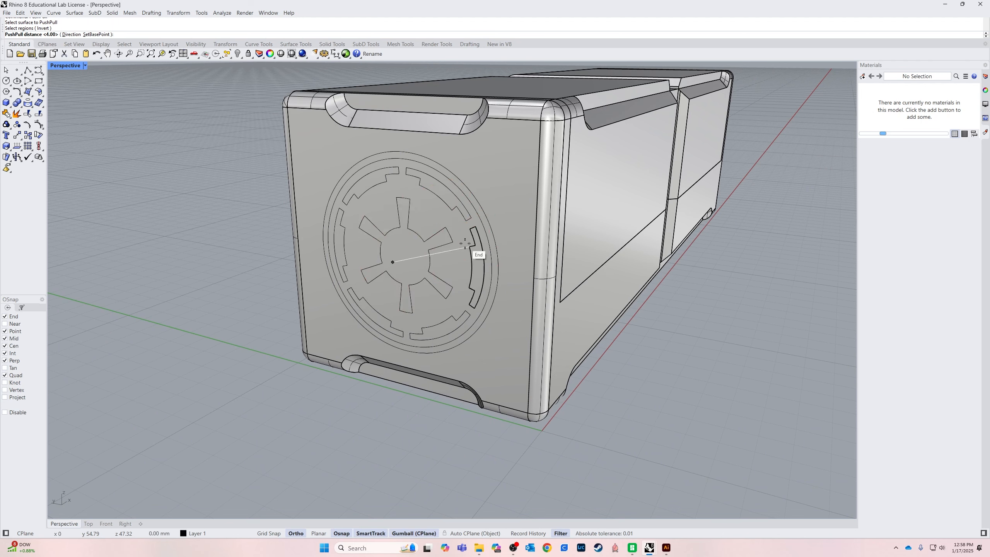
{"action": "key", "text": "ctrl+z"}
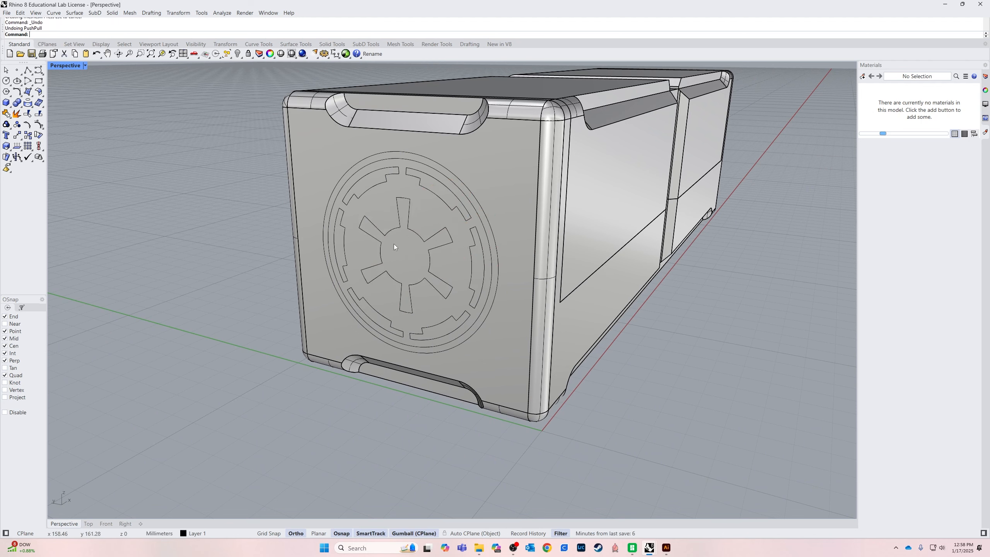
Recess the emblem's spoked central region 3 mm into the end panel with PushPull.
{"action": "left_click", "coordinate": [395, 259]}
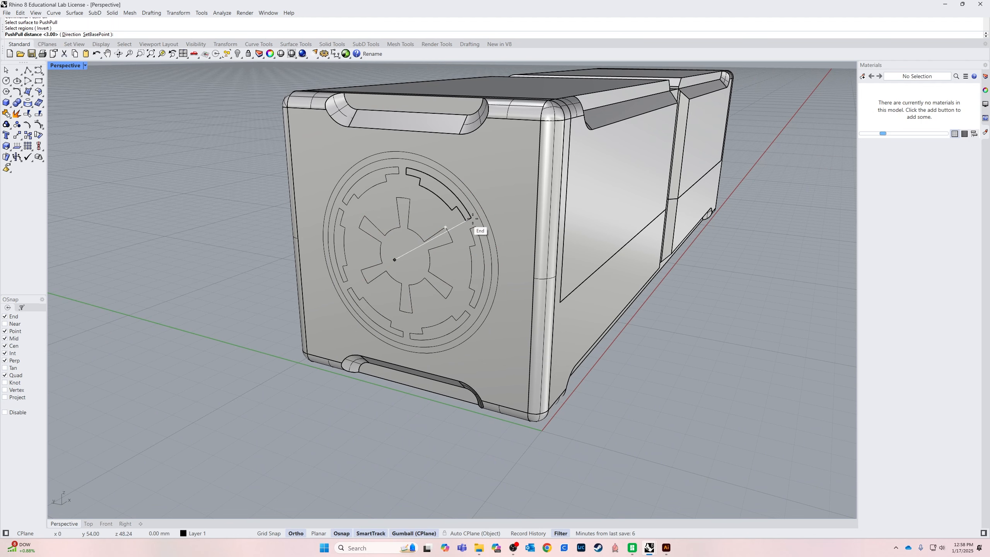
{"action": "key", "text": "Return"}
{"action": "type", "text": "3"}
{"action": "key", "text": "Return"}
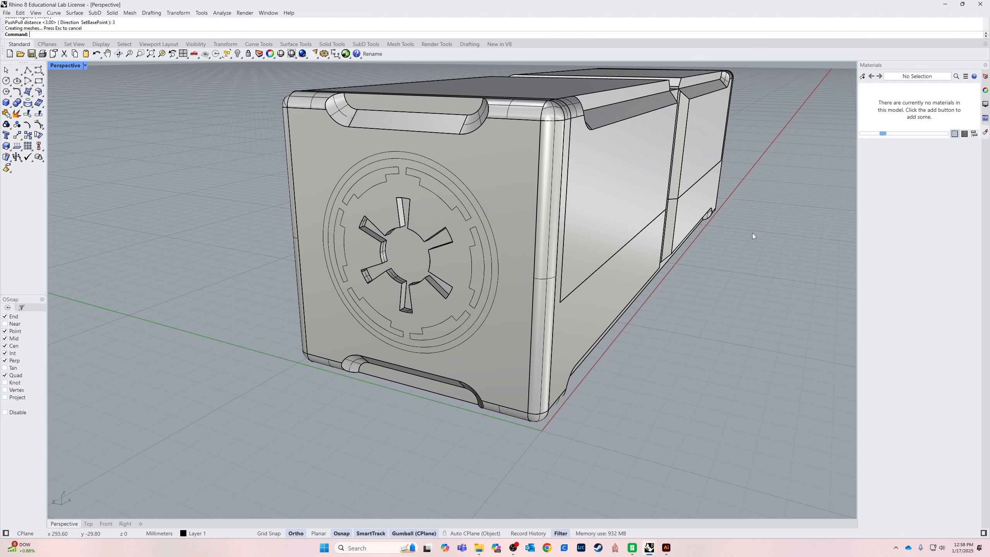
Try a 3 mm PushPull on the emblem's lower-right notched arc segment, and undo it.
{"action": "scroll", "coordinate": [531, 269], "scroll_direction": "up", "scroll_amount": 5}
{"action": "key", "text": "Return"}
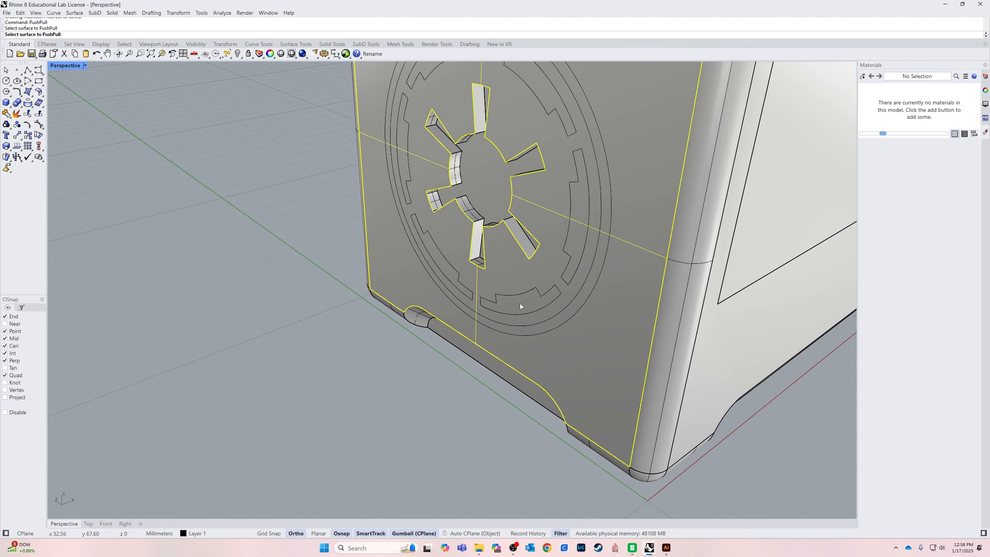
{"action": "left_click", "coordinate": [520, 303]}
{"action": "key", "text": "Return"}
{"action": "key", "text": "Return"}
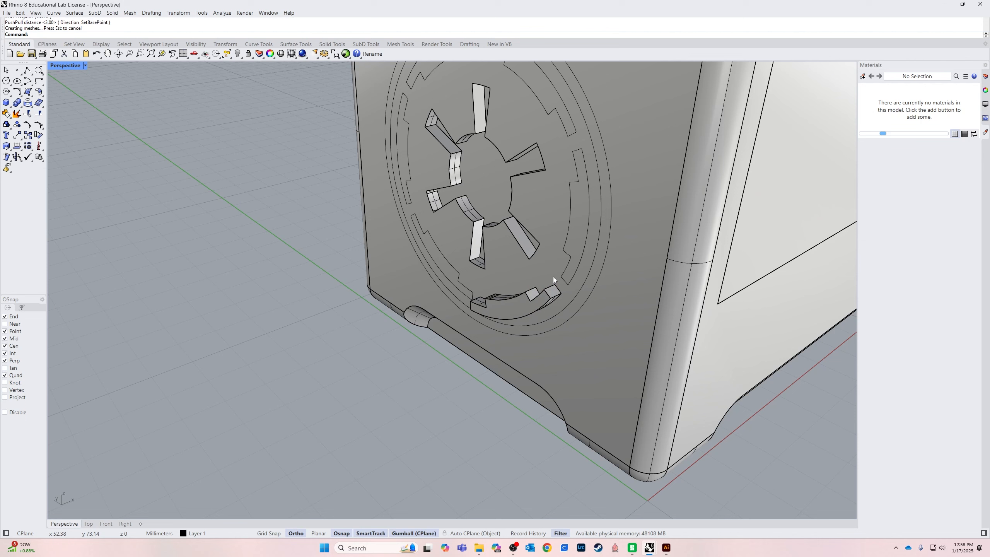
{"action": "key", "text": "ctrl+z"}
Recess the emblem's lower-right and right notched arc segments 3 mm into the end panel with PushPull.
{"action": "key", "text": "Return"}
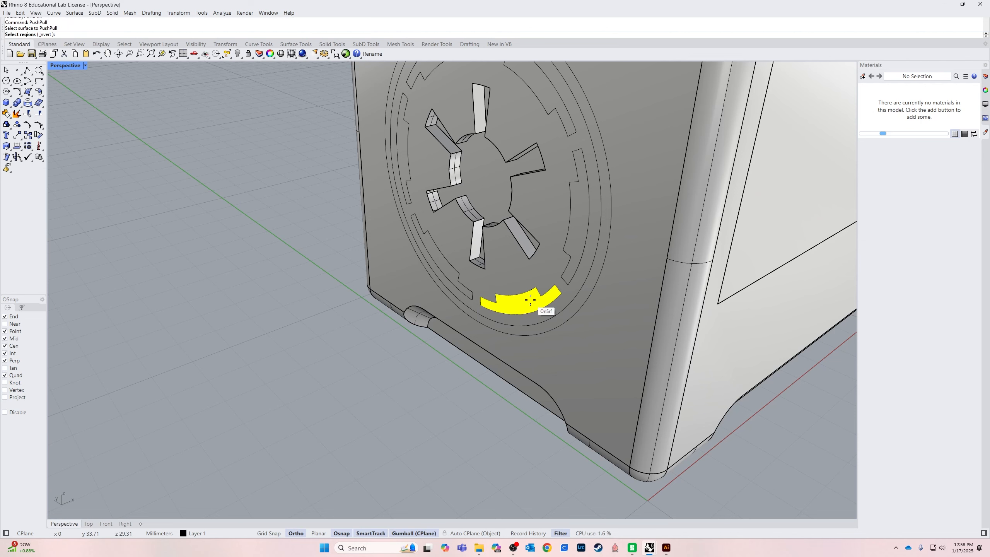
{"action": "left_click", "coordinate": [531, 300]}
{"action": "key", "text": "Return"}
{"action": "key", "text": "Return"}
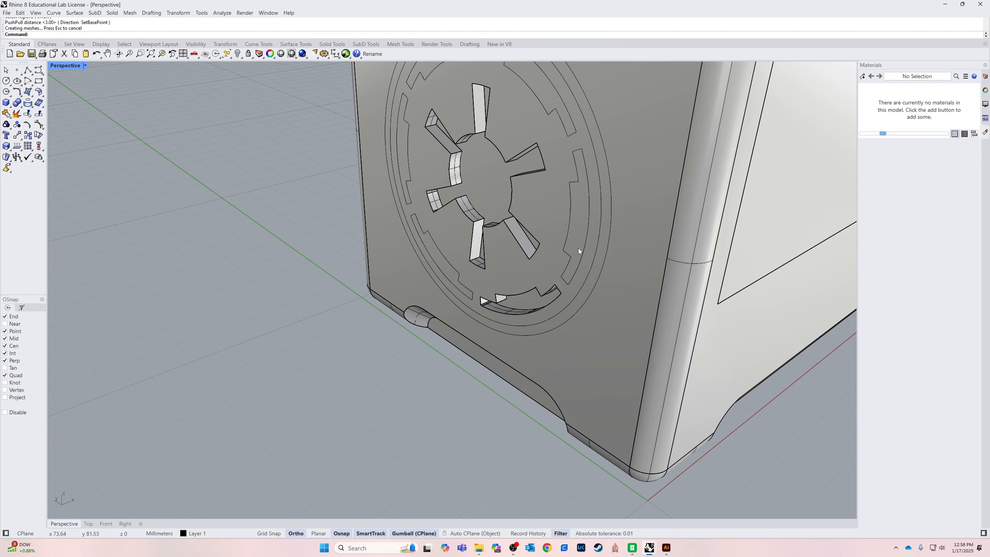
{"action": "key", "text": "Return"}
{"action": "left_click", "coordinate": [582, 234]}
{"action": "key", "text": "Return"}
{"action": "left_click", "coordinate": [653, 214]}
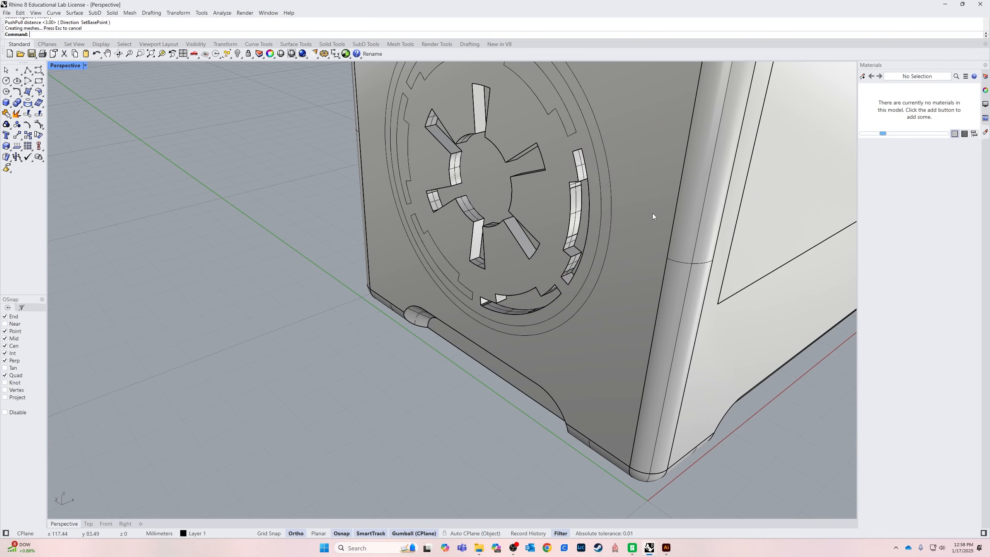
Recess the emblem's upper-right and upper-left notched arc segments 3 mm into the end panel with PushPull.
{"action": "key", "text": "Return"}
{"action": "left_click", "coordinate": [541, 91]}
{"action": "key", "text": "Return"}
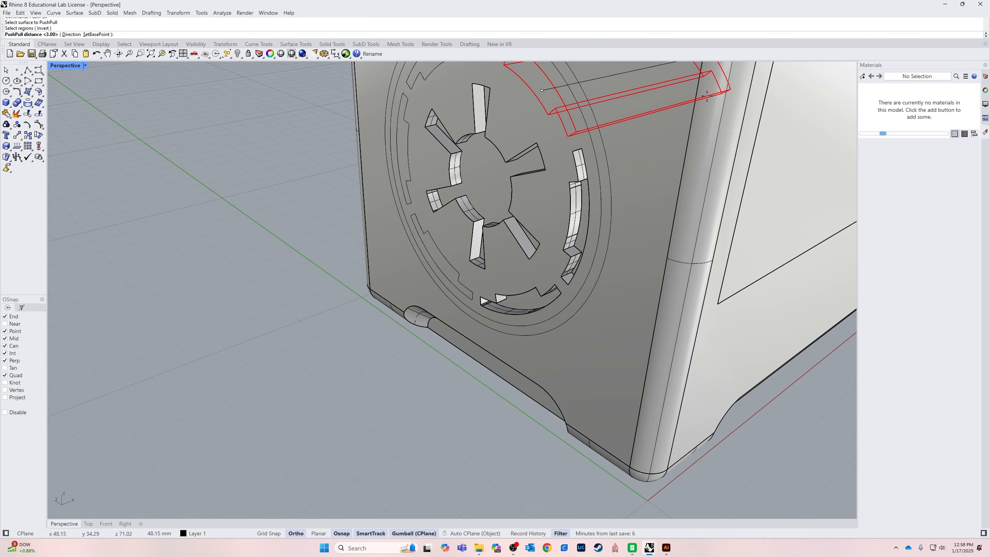
{"action": "left_click", "coordinate": [707, 96]}
{"action": "right_click_drag", "start_coordinate": [707, 96], "coordinate": [370, 178]}
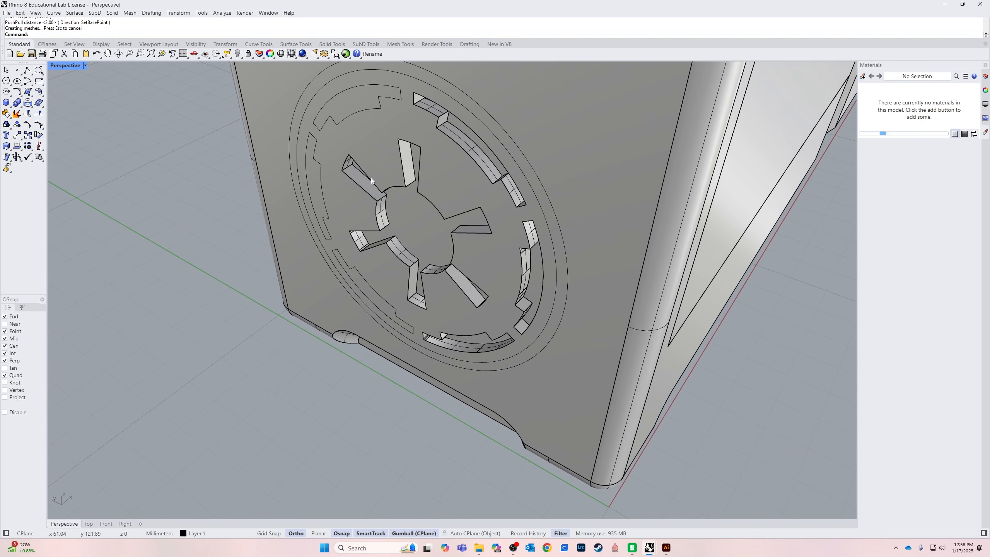
{"action": "key", "text": "Return"}
{"action": "left_click", "coordinate": [343, 108]}
{"action": "key", "text": "Return"}
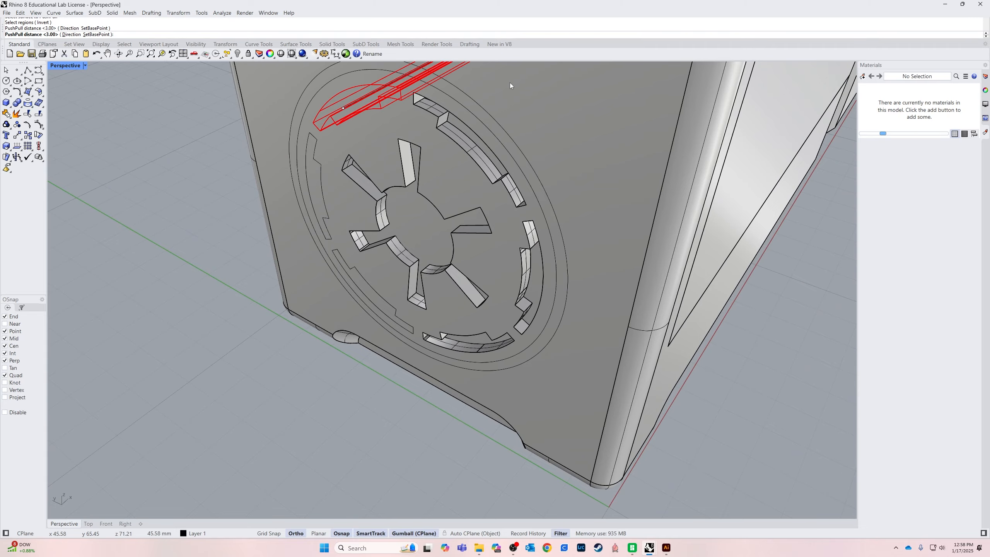
{"action": "left_click", "coordinate": [510, 82]}
Recess the ring between the emblem's two outer circles 3 mm into the end panel with PushPull.
{"action": "right_click_drag", "start_coordinate": [465, 124], "coordinate": [405, 197]}
{"action": "key", "text": "Return"}
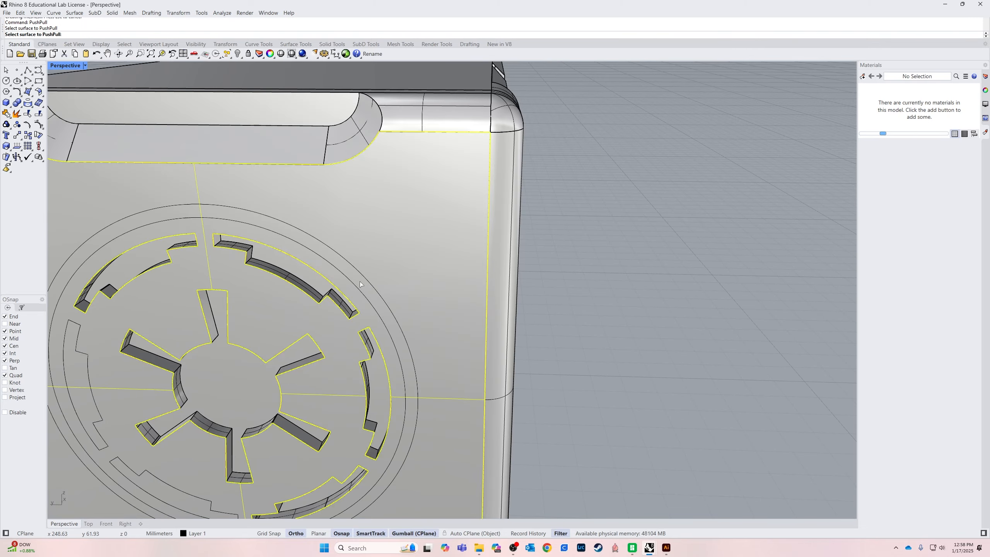
{"action": "right_click_drag", "start_coordinate": [360, 282], "coordinate": [296, 339]}
{"action": "key", "text": "Return"}
{"action": "left_click", "coordinate": [770, 142]}
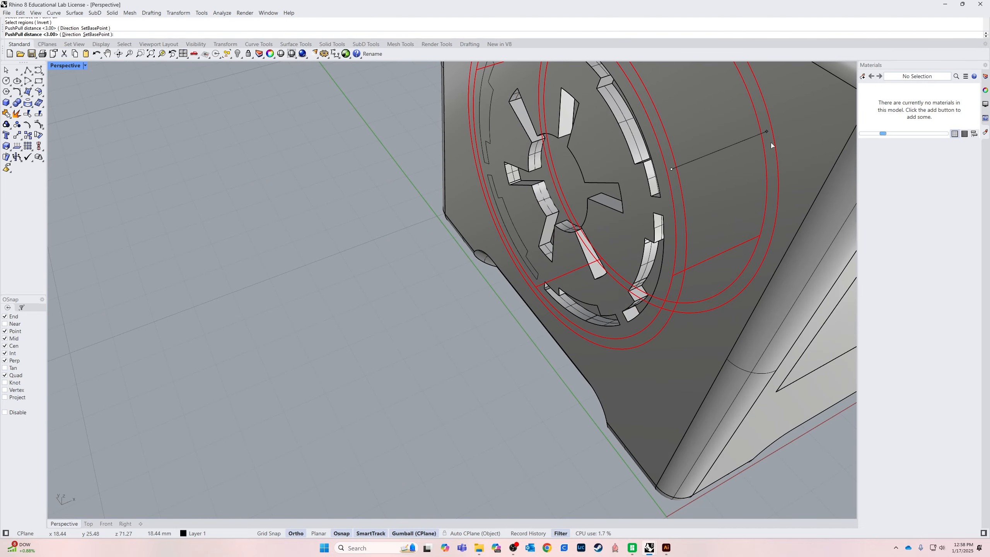
Recess the emblem's lower-left notched arc segment 3 mm into the end panel with PushPull.
{"action": "right_click_drag", "start_coordinate": [495, 339], "coordinate": [557, 289]}
{"action": "scroll", "coordinate": [468, 378], "scroll_direction": "down", "scroll_amount": 6}
{"action": "scroll", "coordinate": [391, 411], "scroll_direction": "up", "scroll_amount": 8}
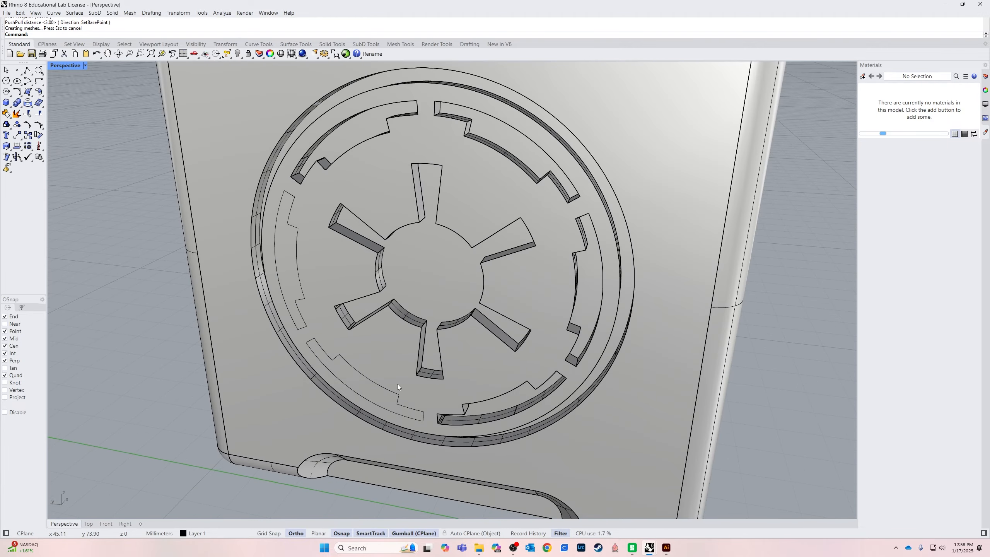
{"action": "key", "text": "Return"}
{"action": "left_click", "coordinate": [375, 391]}
{"action": "key", "text": "Return"}
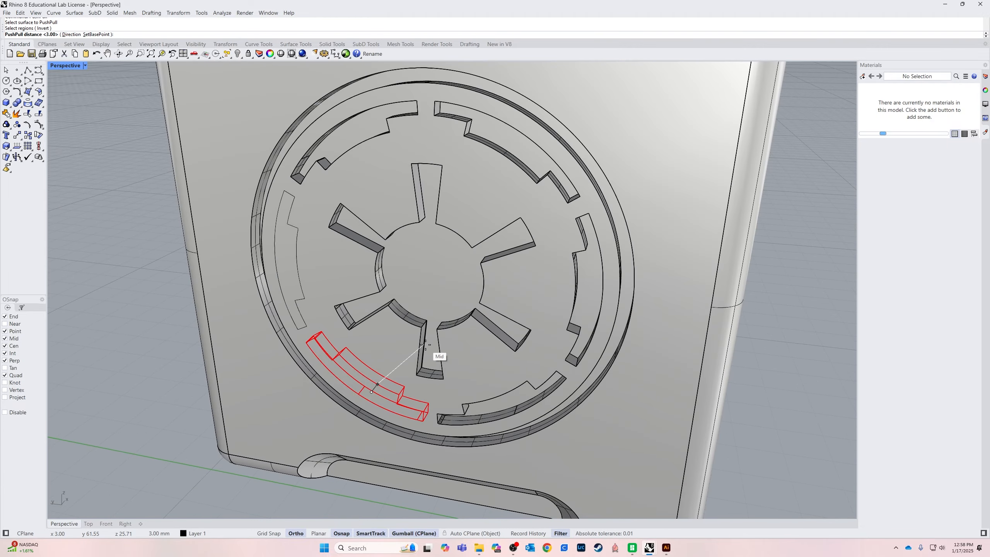
{"action": "left_click", "coordinate": [507, 290]}
Recess the emblem's last remaining arc segment, on its left side, 3 mm into the end panel with PushPull.
{"action": "right_click_drag", "start_coordinate": [507, 290], "coordinate": [429, 273]}
{"action": "scroll", "coordinate": [273, 332], "scroll_direction": "down", "scroll_amount": 5}
{"action": "scroll", "coordinate": [144, 373], "scroll_direction": "up", "scroll_amount": 6}
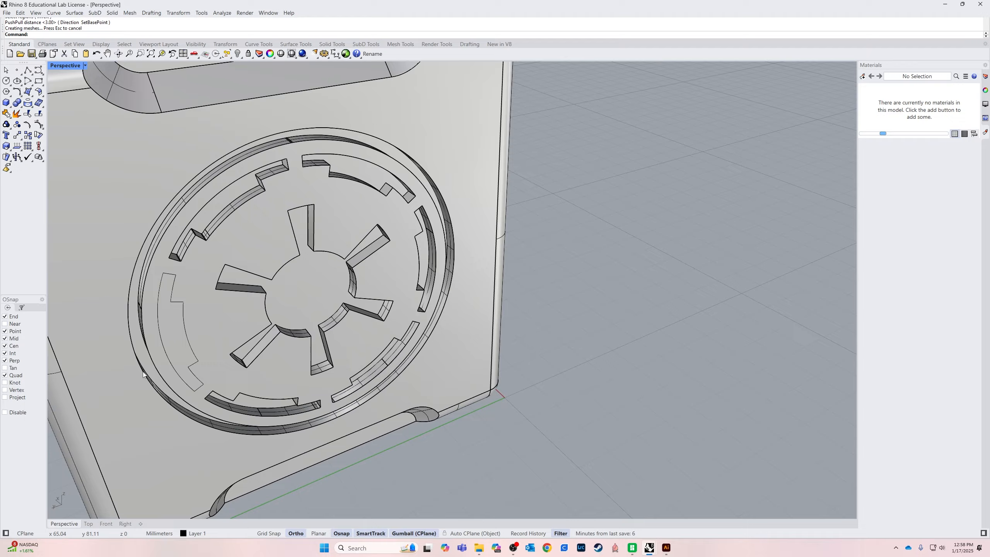
{"action": "key", "text": "Return"}
{"action": "left_click", "coordinate": [175, 331]}
{"action": "key", "text": "Return"}
{"action": "left_click", "coordinate": [127, 265]}
Examine the mirrored emblem on the box's opposite end panel.
{"action": "right_click_drag", "start_coordinate": [127, 266], "coordinate": [110, 254]}
{"action": "scroll", "coordinate": [110, 254], "scroll_direction": "down", "scroll_amount": 5}
{"action": "right_click_drag", "start_coordinate": [487, 281], "coordinate": [387, 318]}
{"action": "scroll", "coordinate": [501, 315], "scroll_direction": "down", "scroll_amount": 7}
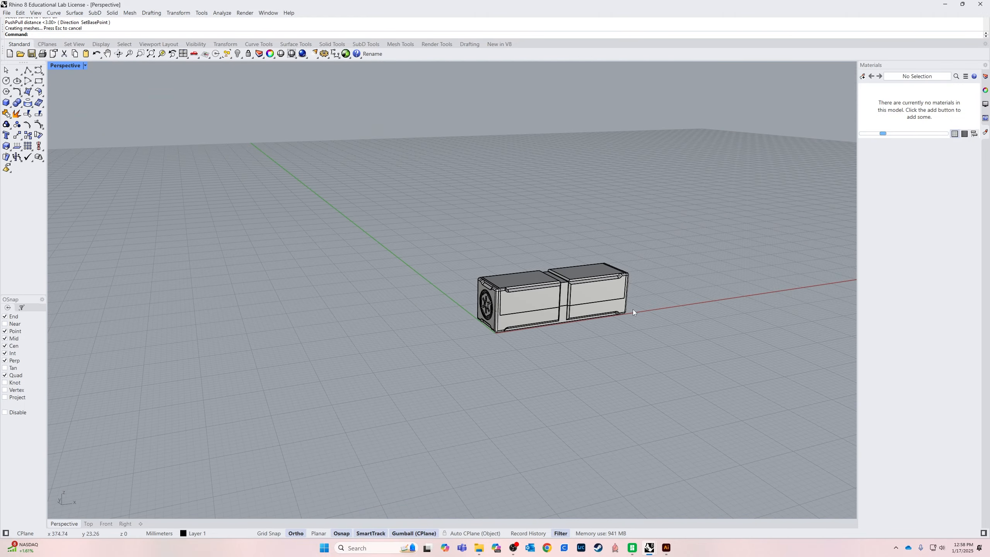
{"action": "right_click_drag", "start_coordinate": [633, 310], "coordinate": [546, 390]}
{"action": "scroll", "coordinate": [562, 415], "scroll_direction": "up", "scroll_amount": 5}
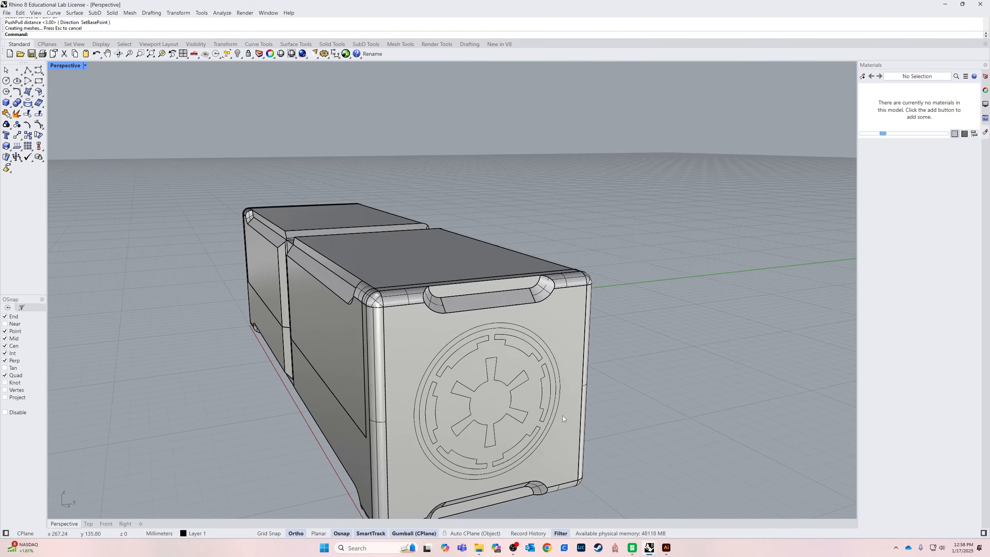
{"action": "scroll", "coordinate": [562, 416], "scroll_direction": "up", "scroll_amount": 2}
{"action": "key", "text": "Return"}
{"action": "left_click", "coordinate": [469, 398]}
{"action": "left_click", "coordinate": [469, 398]}
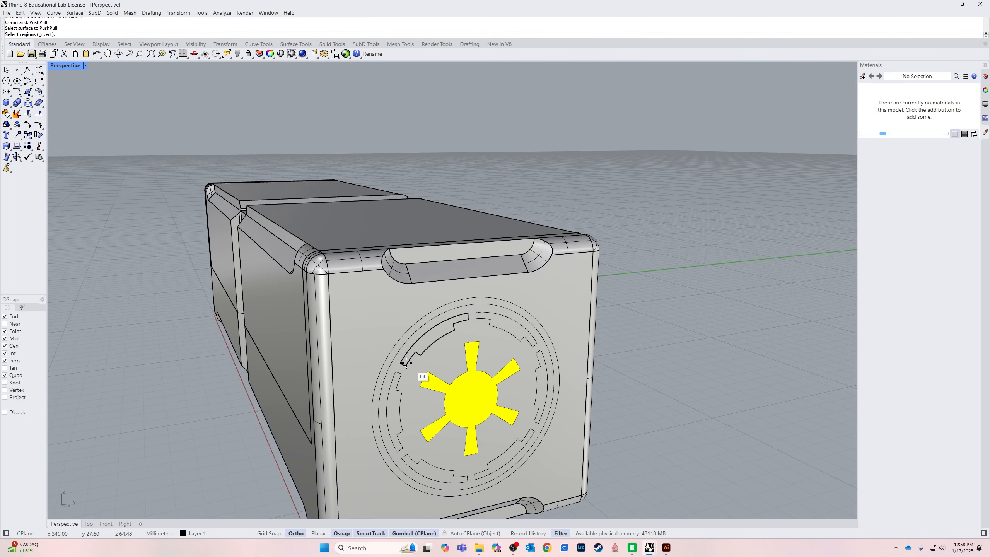
{"action": "key", "text": "Return"}
{"action": "key", "text": "Return"}
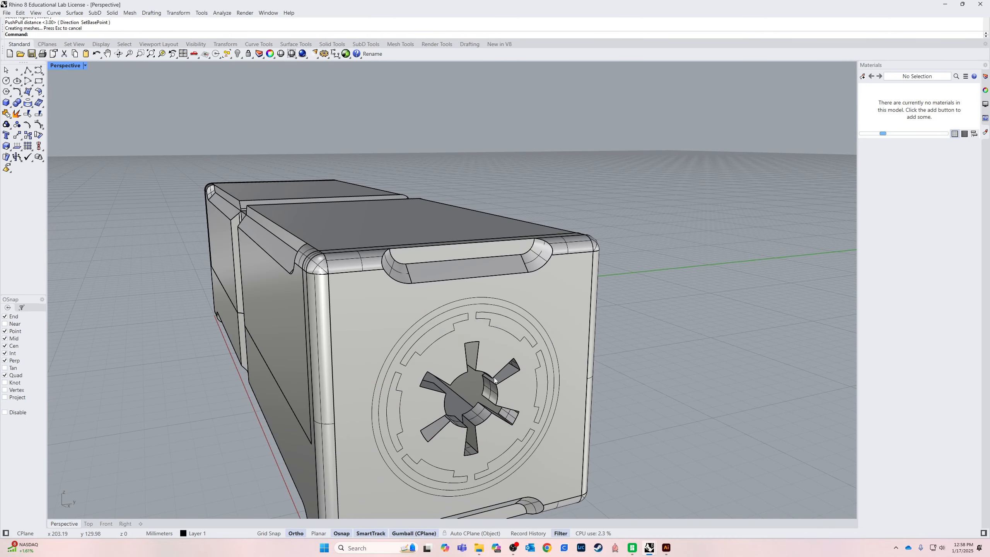
{"action": "key", "text": "ctrl+z"}
{"action": "right_click_drag", "start_coordinate": [512, 397], "coordinate": [350, 427]}
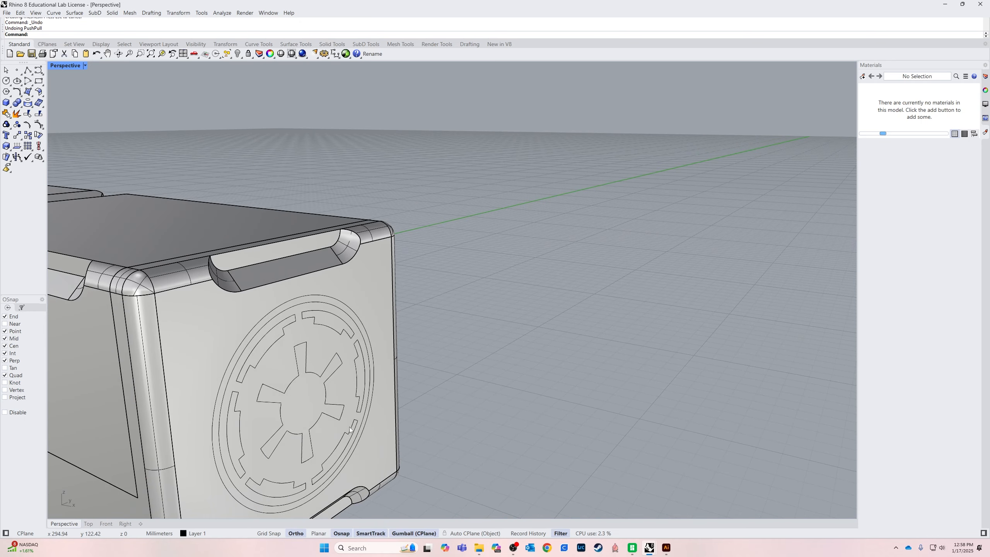
{"action": "key", "text": "Return"}
{"action": "left_click", "coordinate": [300, 421]}
{"action": "key", "text": "Return"}
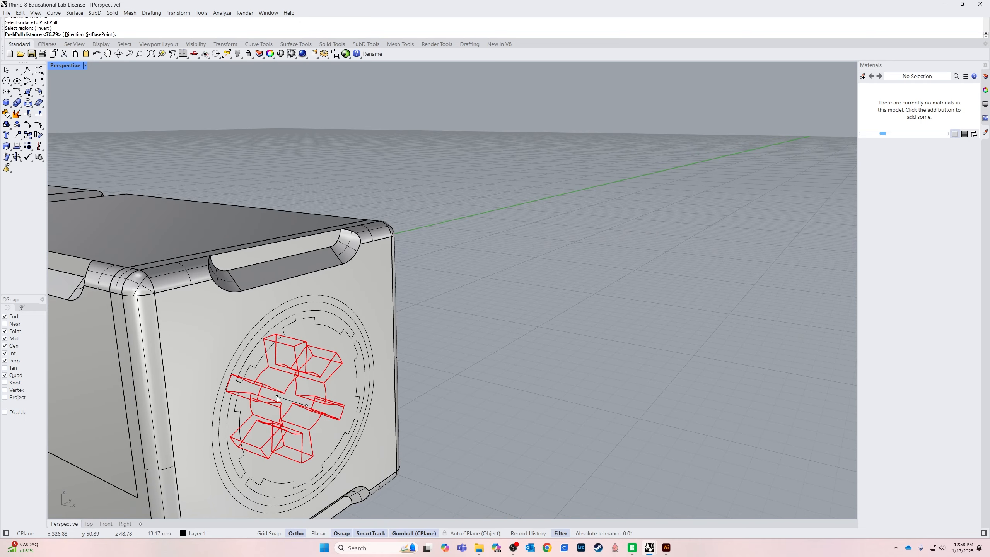
{"action": "left_click", "coordinate": [278, 397]}
{"action": "key", "text": "ctrl+z"}
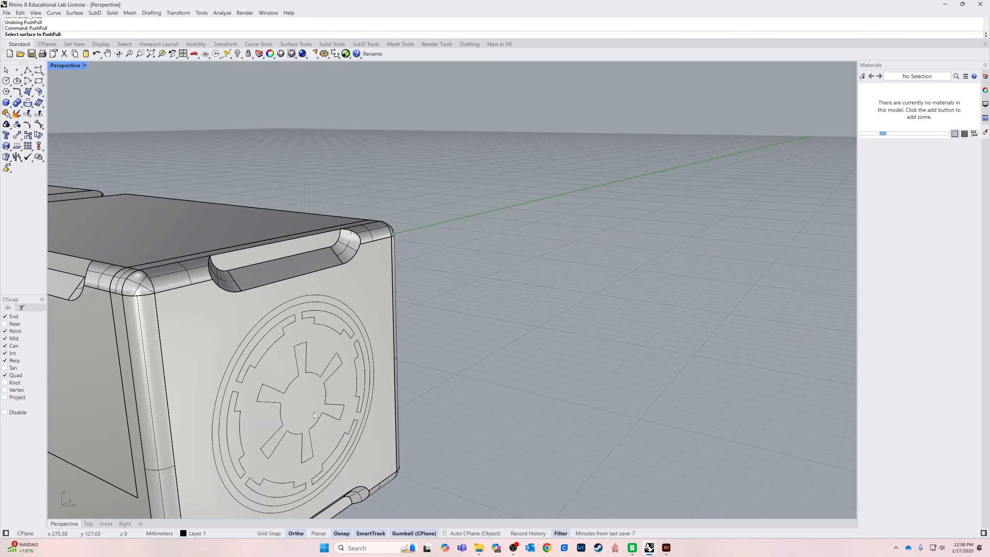
Push the emblem's central six-spoked region 3 mm into the end face with PushPull.
{"action": "key", "text": "Return"}
{"action": "left_click", "coordinate": [309, 398]}
{"action": "left_click", "coordinate": [306, 398]}
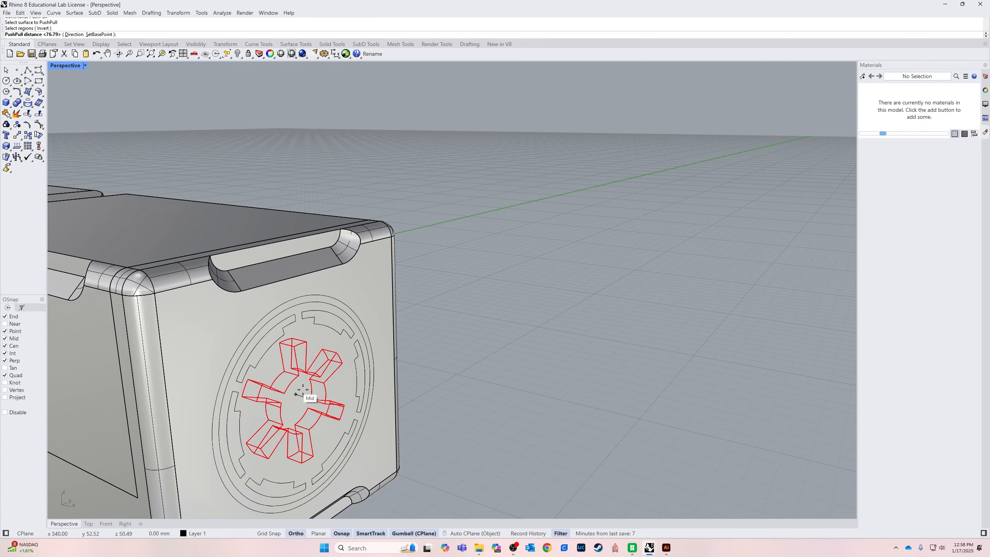
{"action": "key", "text": "Return"}
{"action": "type", "text": "3"}
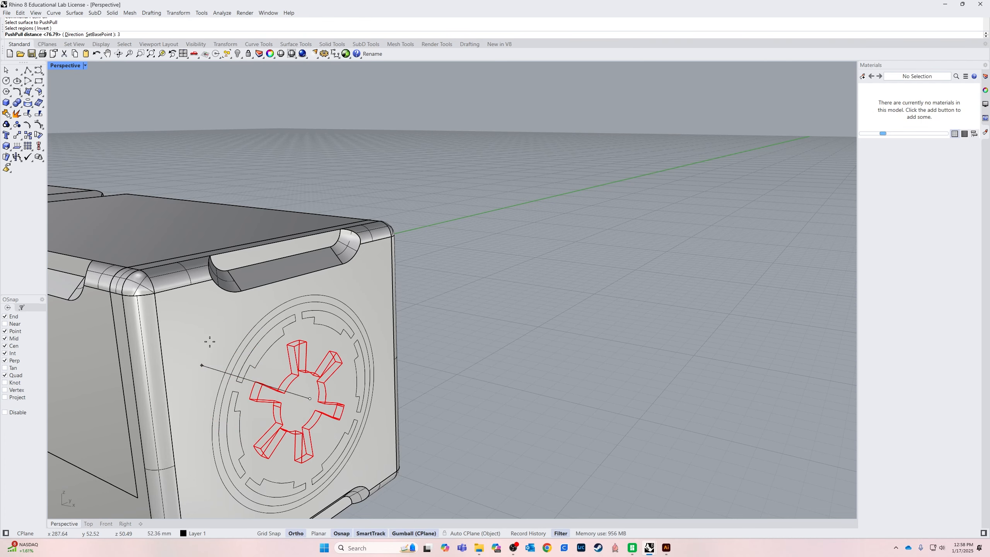
{"action": "right_click_drag", "start_coordinate": [210, 341], "coordinate": [259, 393]}
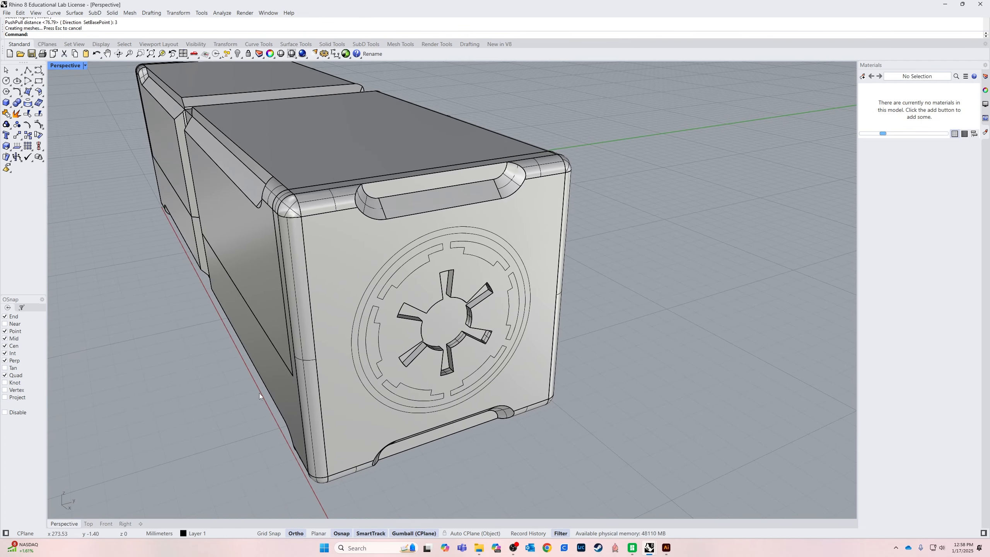
Recess the emblem's left toothed arc segment 3 mm into the end face with PushPull.
{"action": "key", "text": "Return"}
{"action": "left_click", "coordinate": [370, 356]}
{"action": "key", "text": "Return"}
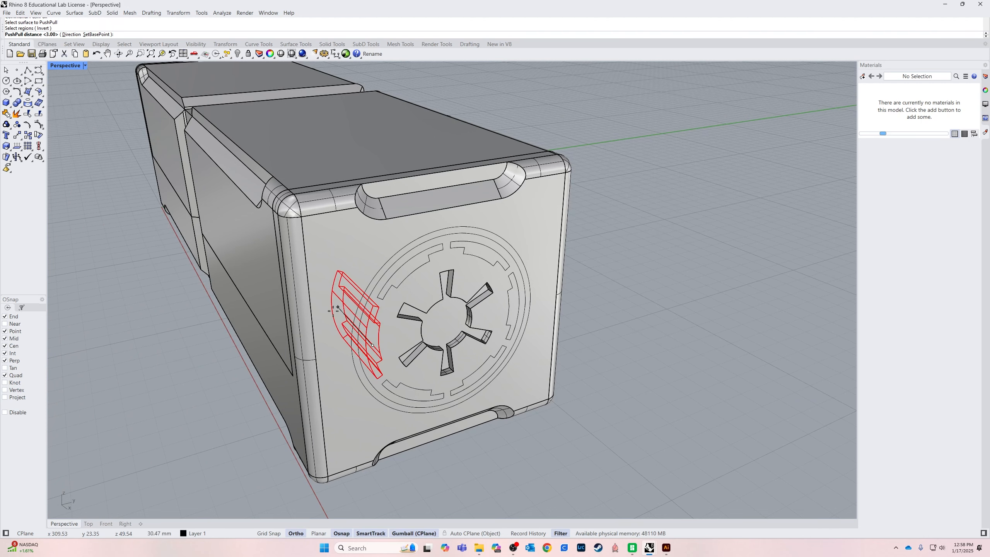
{"action": "key", "text": "Return"}
{"action": "key", "text": "Return"}
{"action": "left_click", "coordinate": [374, 252]}
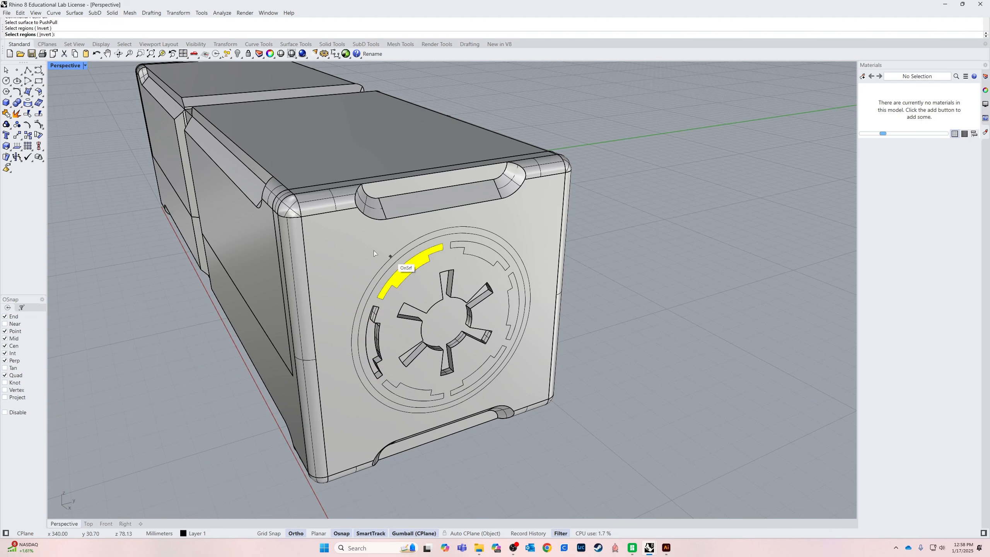
{"action": "left_click", "coordinate": [375, 253]}
{"action": "key", "text": "Return"}
{"action": "key", "text": "Return"}
{"action": "key", "text": "ctrl+z"}
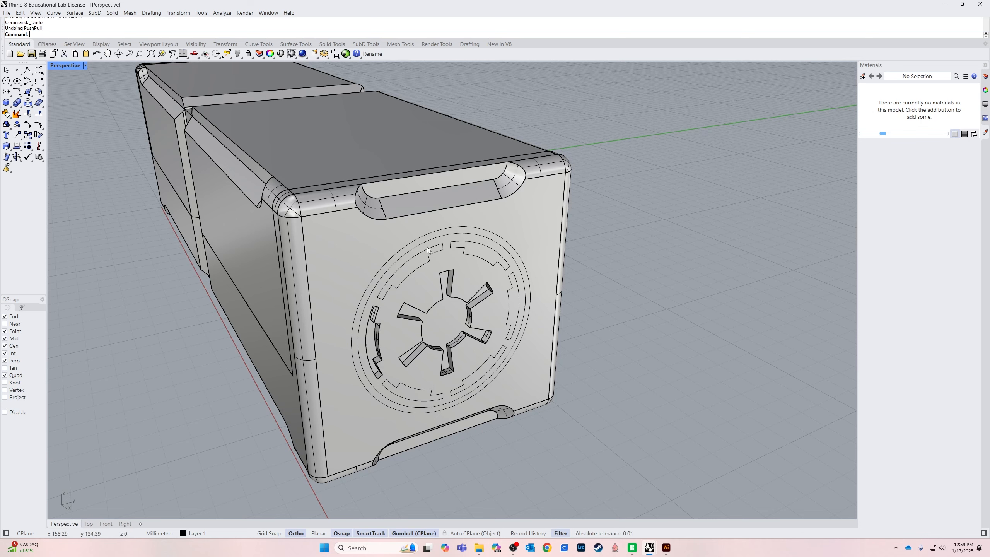
Recess the emblem's upper-left toothed arc segment 3 mm into the end face.
{"action": "left_click", "coordinate": [394, 288]}
{"action": "left_click", "coordinate": [394, 286]}
{"action": "key", "text": "Return"}
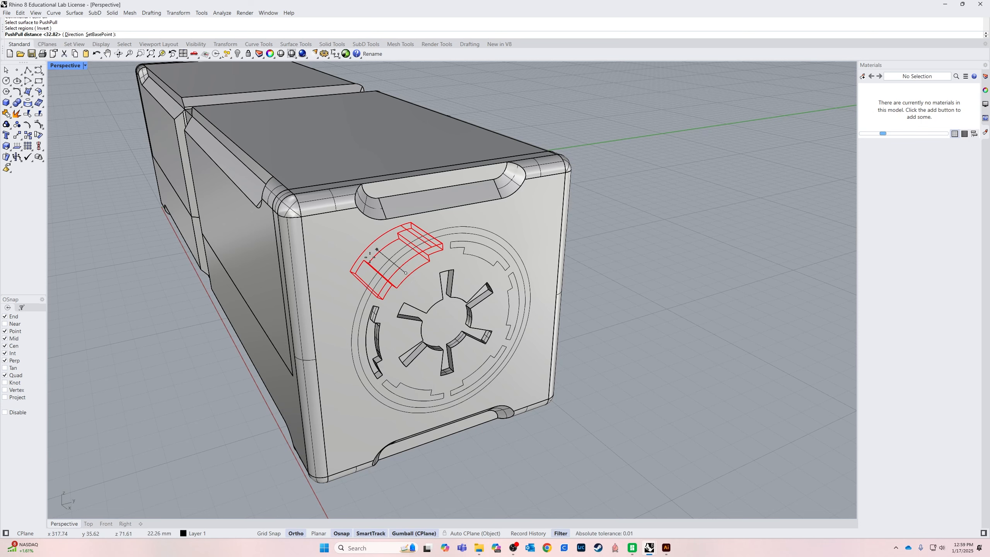
{"action": "key", "text": "Return"}
Recess the emblem's upper-right toothed arc segment 3 mm into the end face.
{"action": "key", "text": "Return"}
{"action": "scroll", "coordinate": [481, 229], "scroll_direction": "up", "scroll_amount": 4}
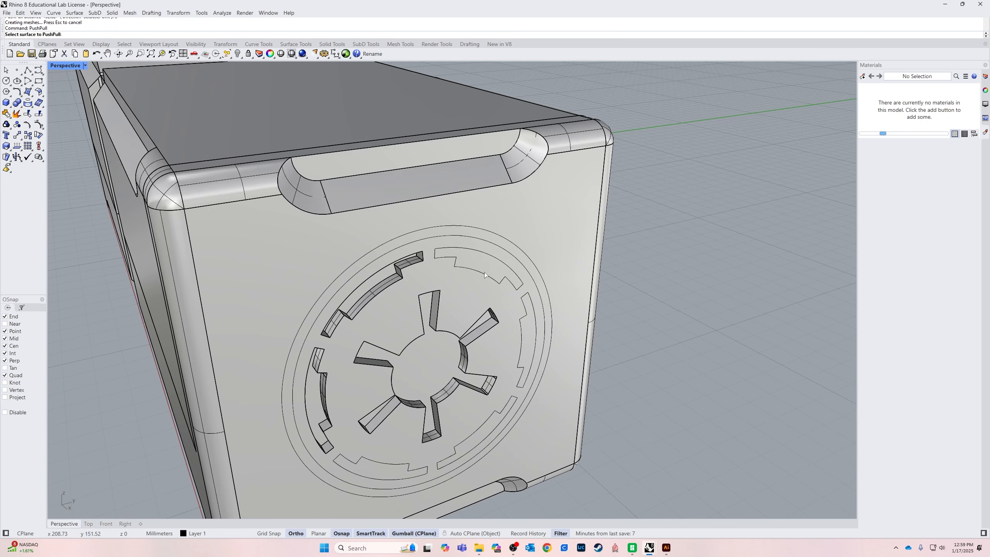
{"action": "left_click", "coordinate": [485, 276]}
{"action": "left_click", "coordinate": [485, 276]}
{"action": "key", "text": "Return"}
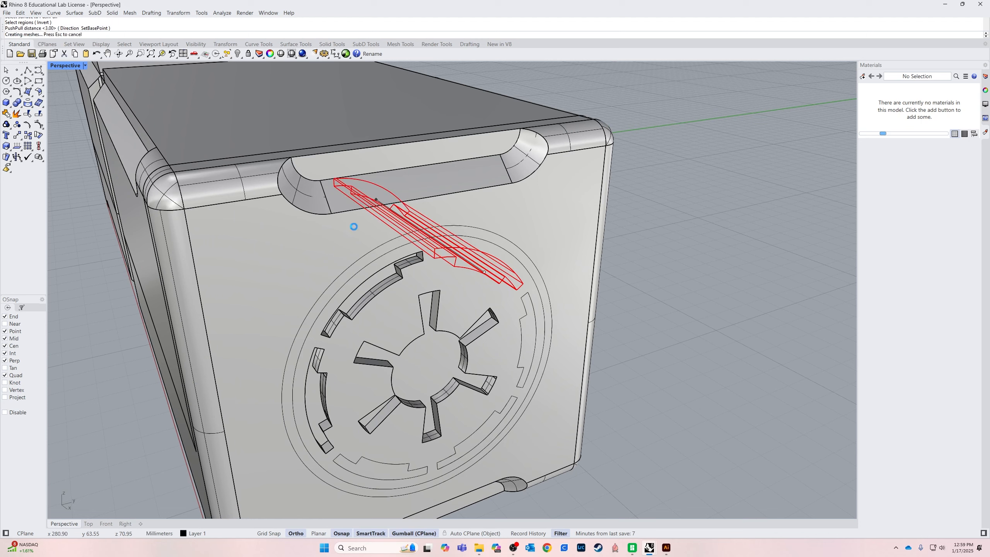
Push the emblem's thin outer ring 3 mm into the end face.
{"action": "key", "text": "Return"}
{"action": "left_click", "coordinate": [443, 225]}
{"action": "left_click", "coordinate": [443, 224]}
{"action": "key", "text": "Return"}
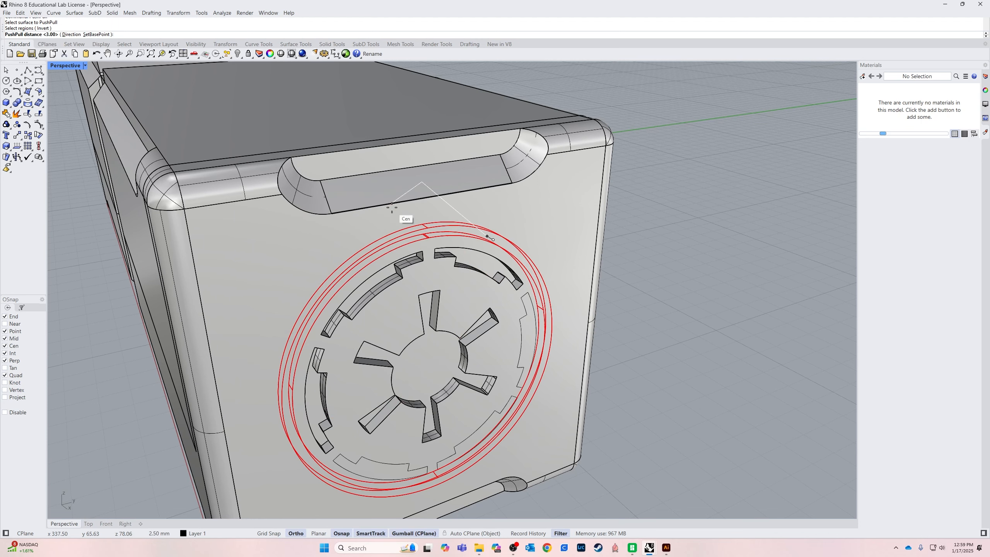
{"action": "left_click", "coordinate": [391, 207]}
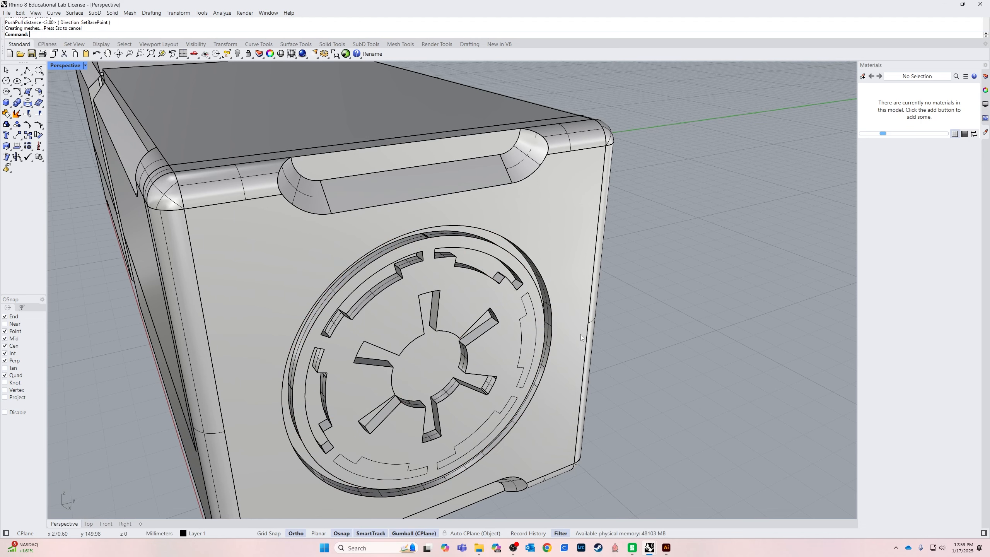
Recess the emblem's right toothed arc segment 3 mm into the end face.
{"action": "key", "text": "Return"}
{"action": "left_click", "coordinate": [509, 361]}
{"action": "left_click", "coordinate": [523, 335]}
{"action": "key", "text": "Return"}
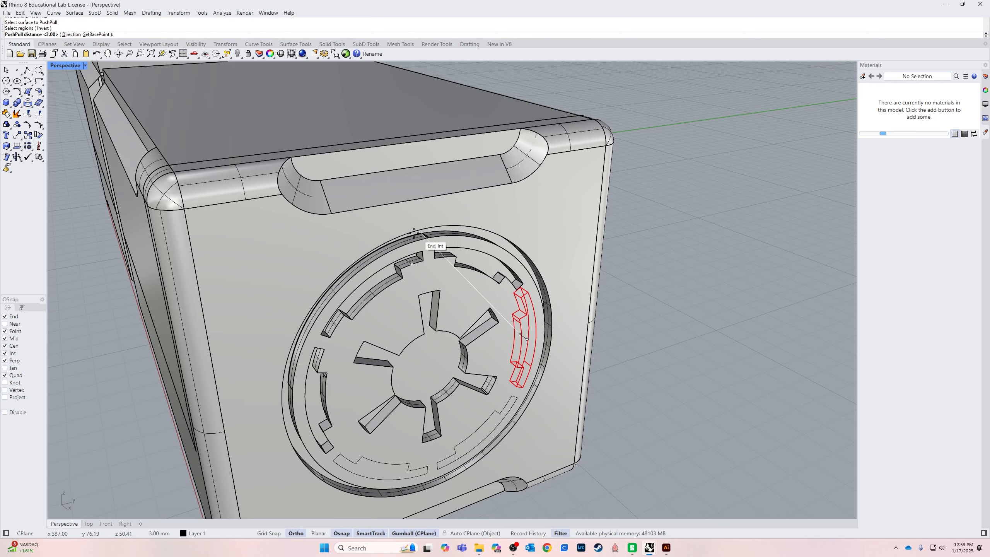
{"action": "left_click", "coordinate": [402, 246]}
Recess the emblem's lower-right and lower-left toothed arc segments into the end face with PushPull.
{"action": "key", "text": "Return"}
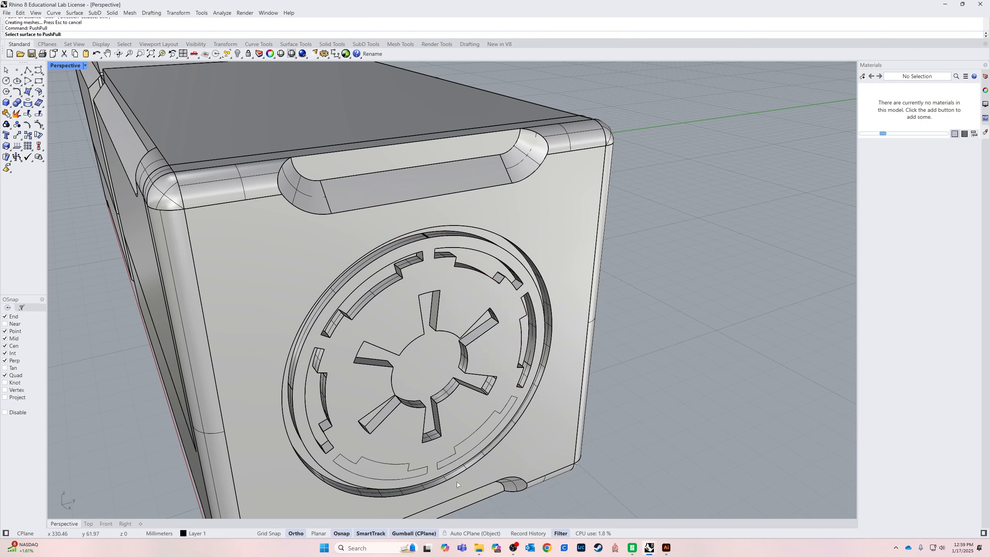
{"action": "double_click", "coordinate": [477, 432]}
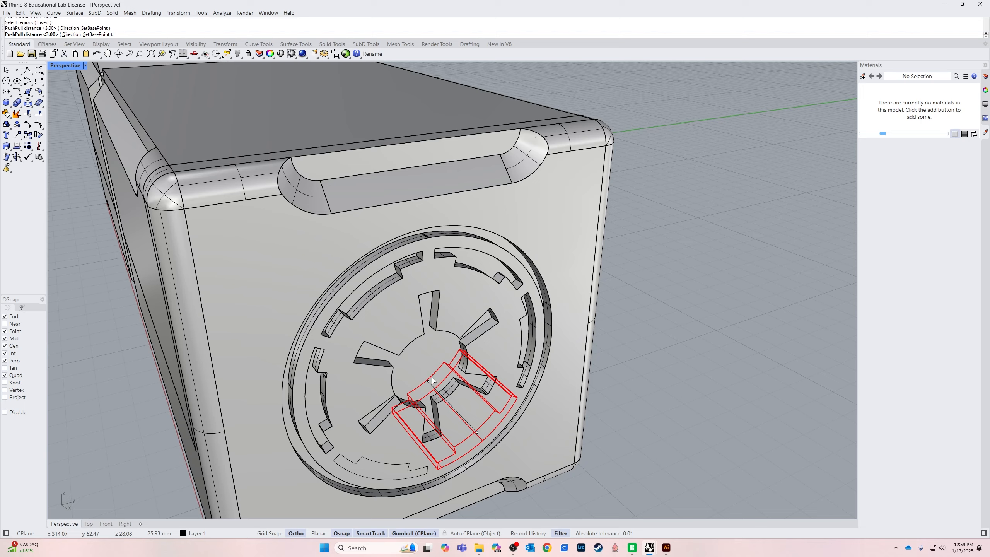
{"action": "left_click", "coordinate": [432, 378]}
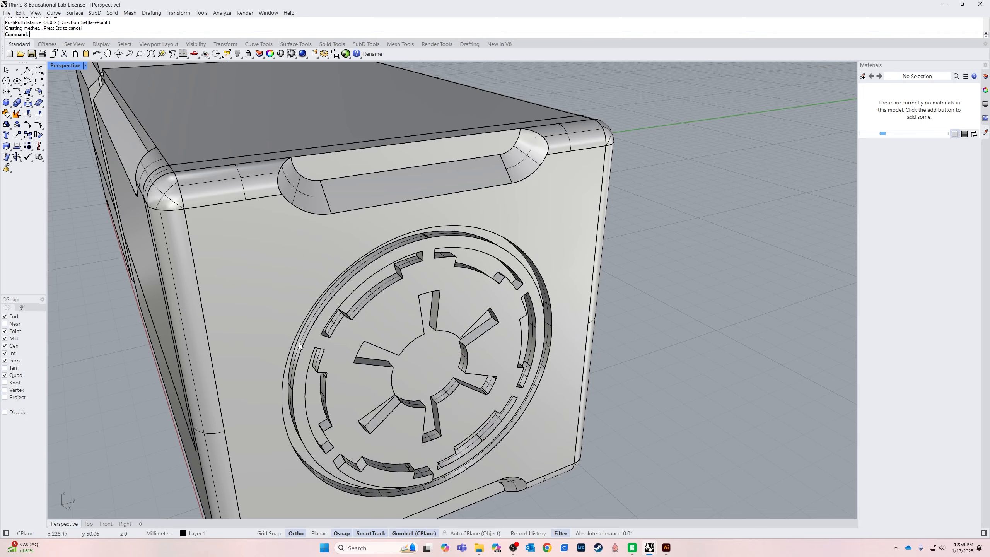
{"action": "right_click_drag", "start_coordinate": [325, 334], "coordinate": [464, 371]}
{"action": "scroll", "coordinate": [562, 287], "scroll_direction": "down", "scroll_amount": 5}
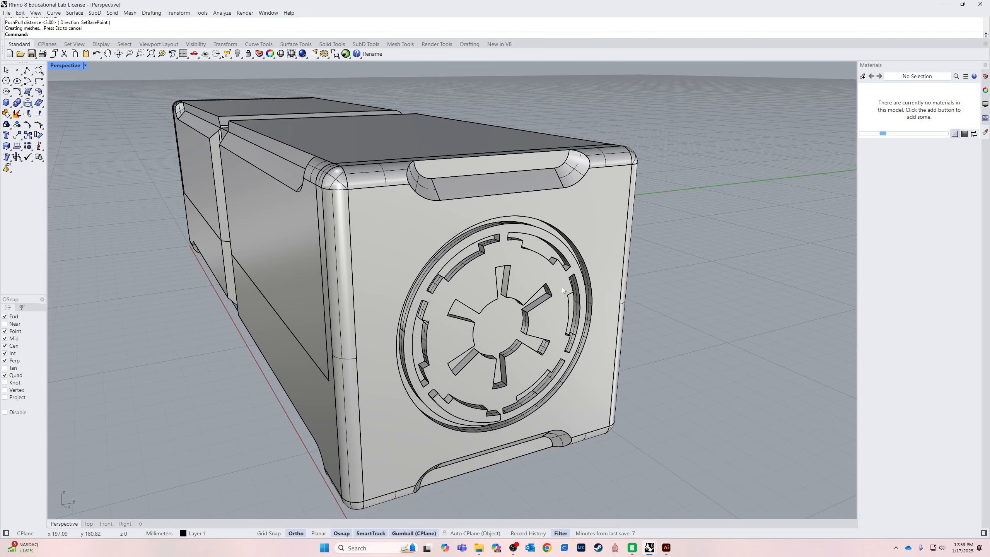
Undo the lower-left arc segment's cut and push that segment 3 mm into the end face again.
{"action": "key", "text": "ctrl+z"}
{"action": "key", "text": "Return"}
{"action": "left_click", "coordinate": [462, 405]}
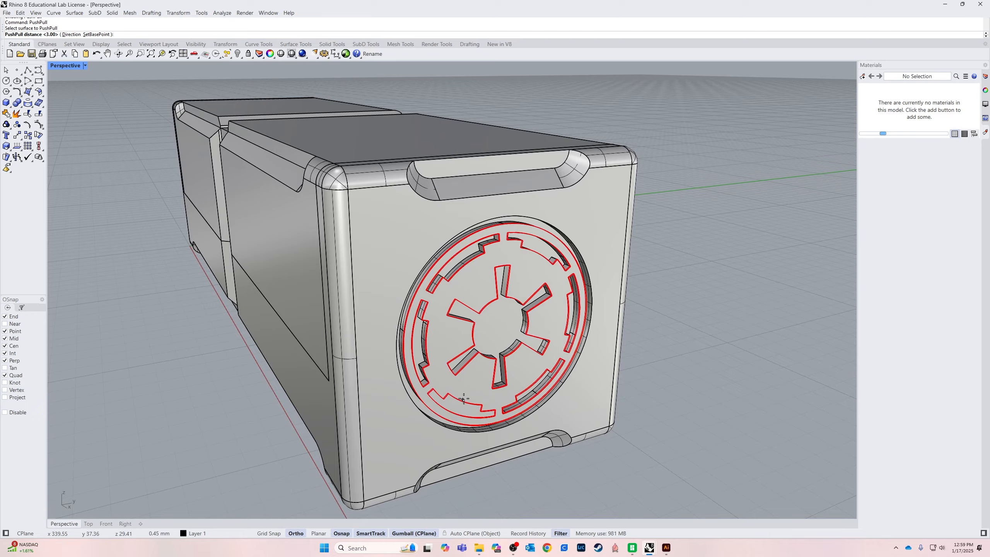
{"action": "key", "text": "Return"}
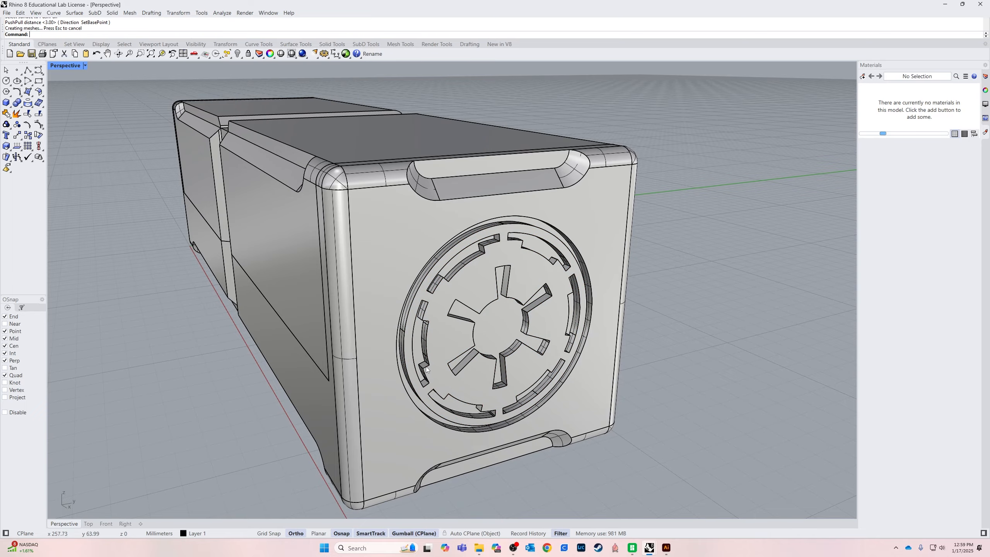
Switch the perspective viewport to the Rendered display mode to view the box with its recessed emblem.
{"action": "right_click_drag", "start_coordinate": [408, 375], "coordinate": [351, 429]}
{"action": "scroll", "coordinate": [641, 392], "scroll_direction": "down", "scroll_amount": 4}
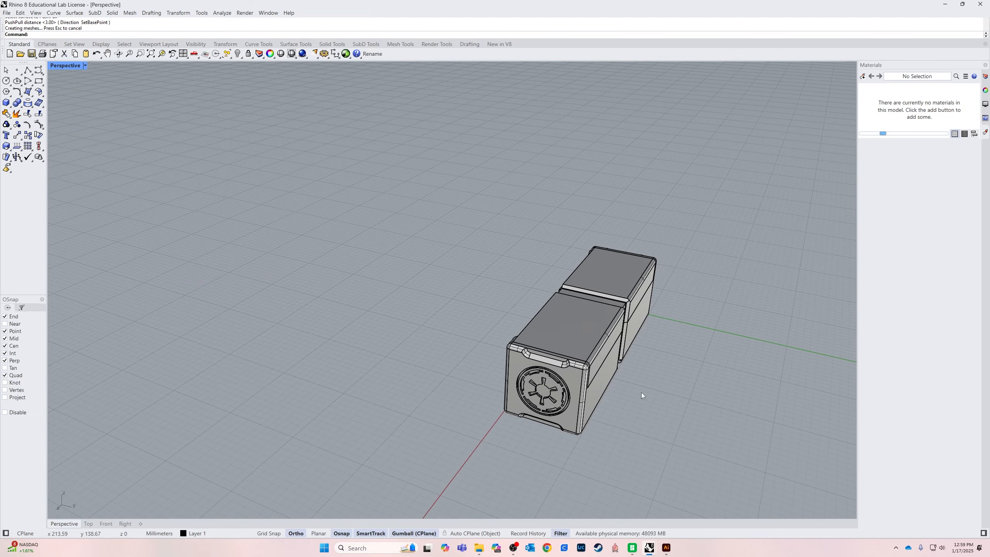
{"action": "scroll", "coordinate": [372, 347], "scroll_direction": "up", "scroll_amount": 4}
{"action": "right_click_drag", "start_coordinate": [641, 393], "coordinate": [505, 377]}
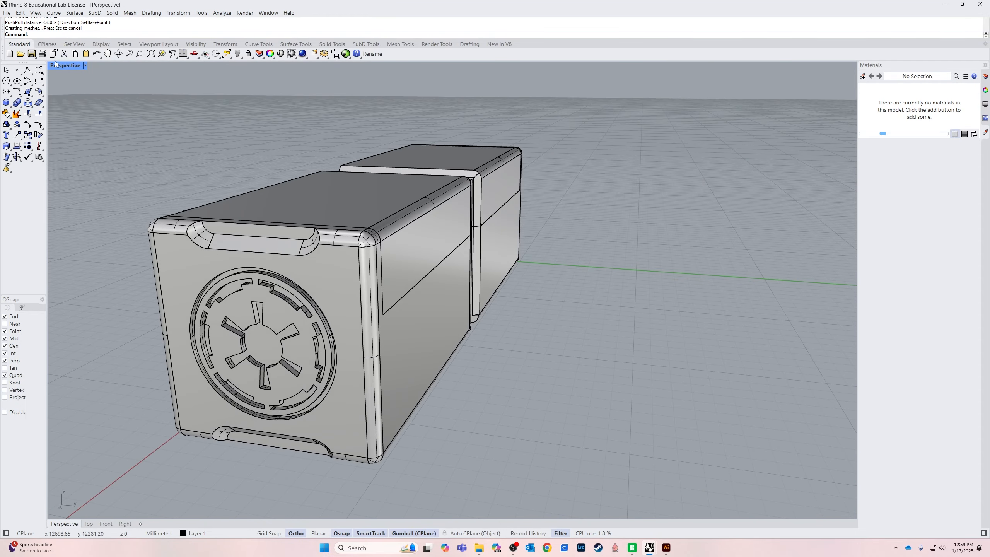
{"action": "left_click", "coordinate": [84, 65]}
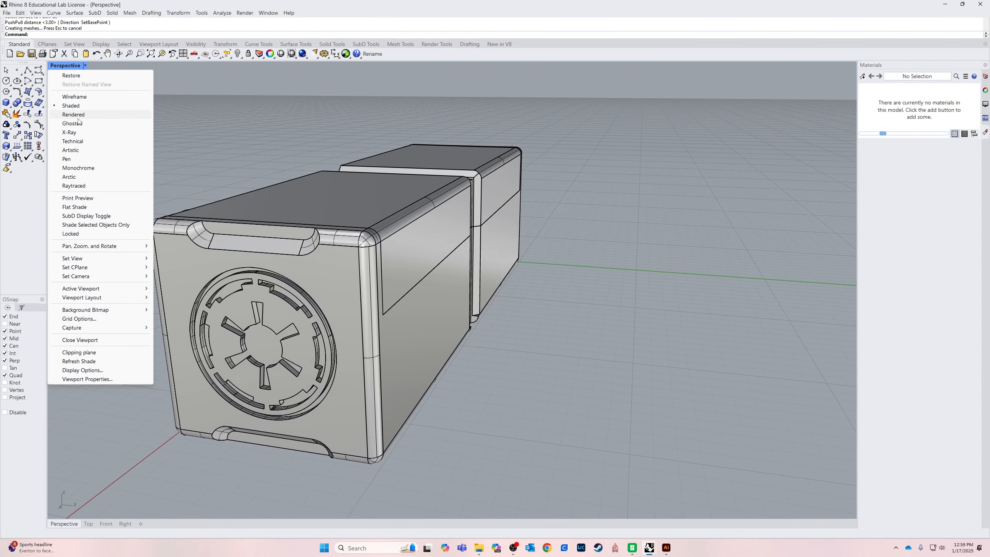
{"action": "left_click", "coordinate": [78, 116]}
{"action": "right_click_drag", "start_coordinate": [596, 234], "coordinate": [553, 237]}
{"action": "scroll", "coordinate": [553, 237], "scroll_direction": "down", "scroll_amount": 6}
{"action": "scroll", "coordinate": [665, 258], "scroll_direction": "up", "scroll_amount": 6}
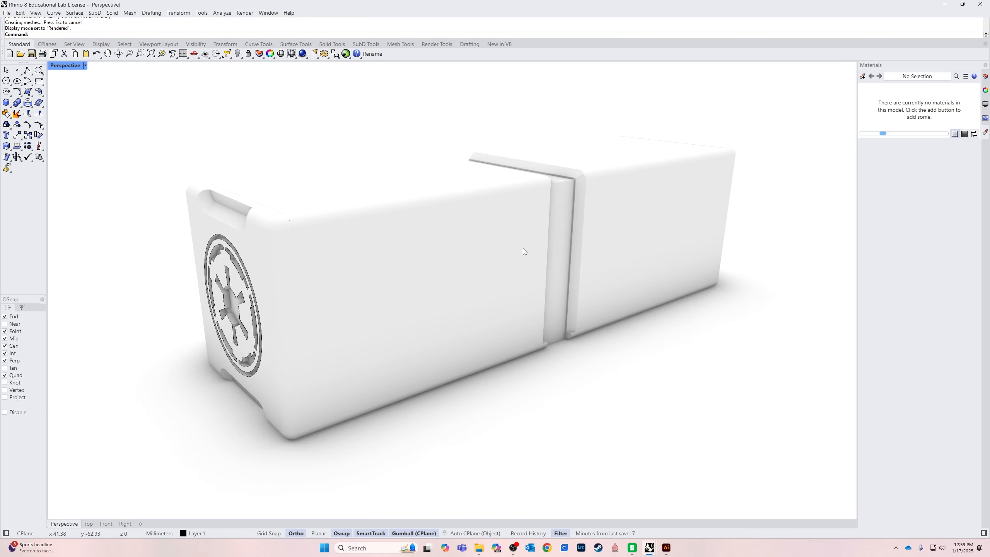
Highlight the box's upper and lower solids to check how the model is divided, and clear the selection.
{"action": "left_click", "coordinate": [394, 286]}
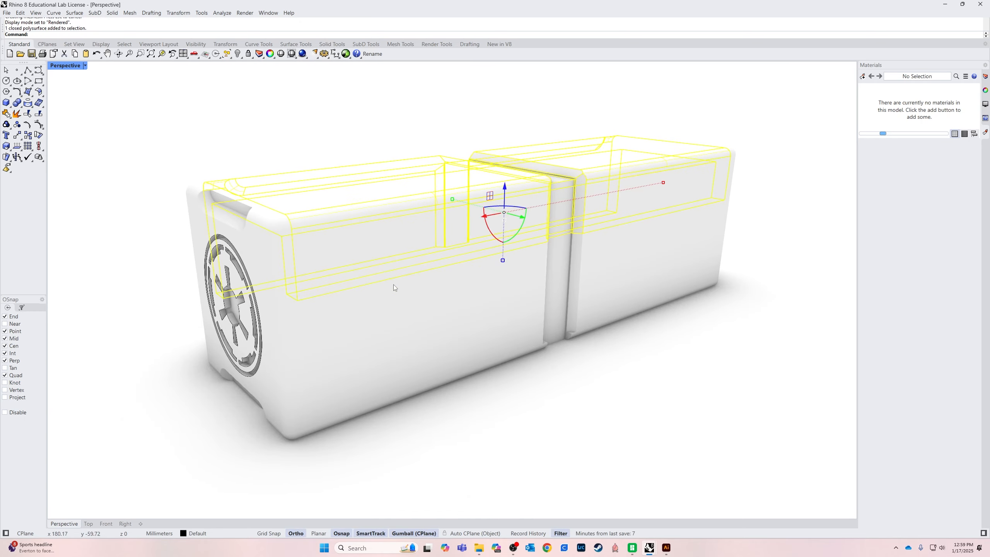
{"action": "left_click", "coordinate": [407, 317]}
{"action": "left_click", "coordinate": [301, 257]}
{"action": "key", "text": "Escape"}
Push the two small leftover triangular faces beside the lower end of the central groove down past the box's base.
{"action": "right_click_drag", "start_coordinate": [519, 282], "coordinate": [659, 444]}
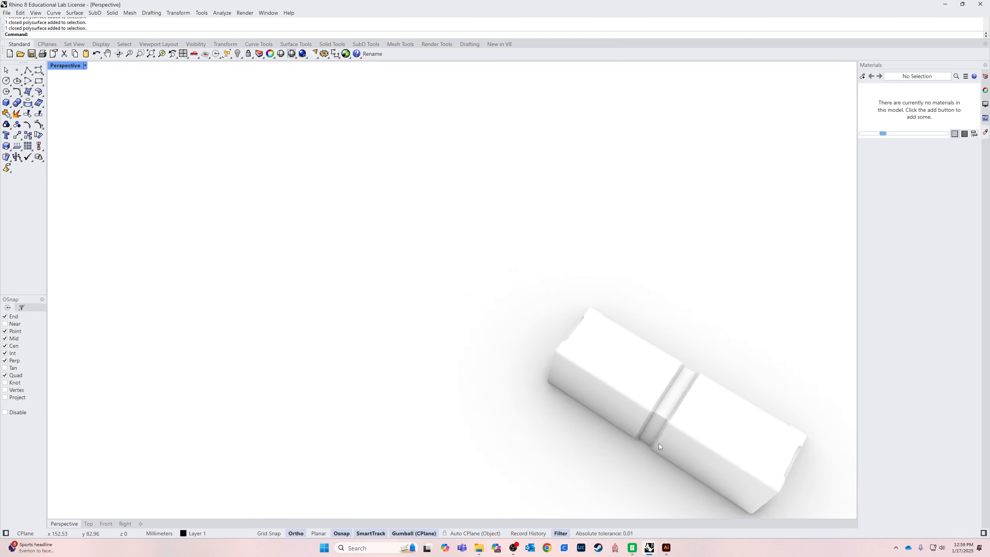
{"action": "scroll", "coordinate": [659, 444], "scroll_direction": "up", "scroll_amount": 6}
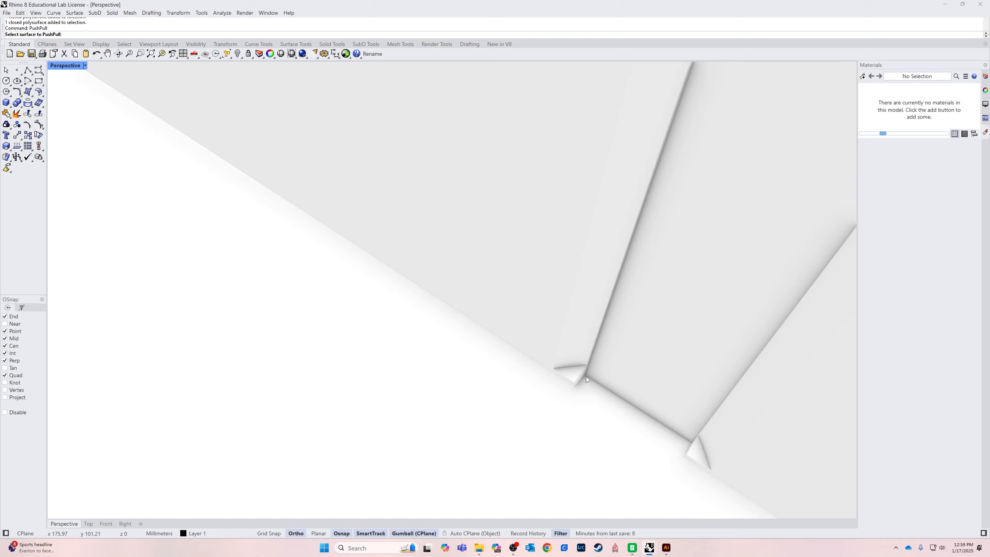
{"action": "left_click", "coordinate": [574, 376]}
{"action": "left_click", "coordinate": [519, 504]}
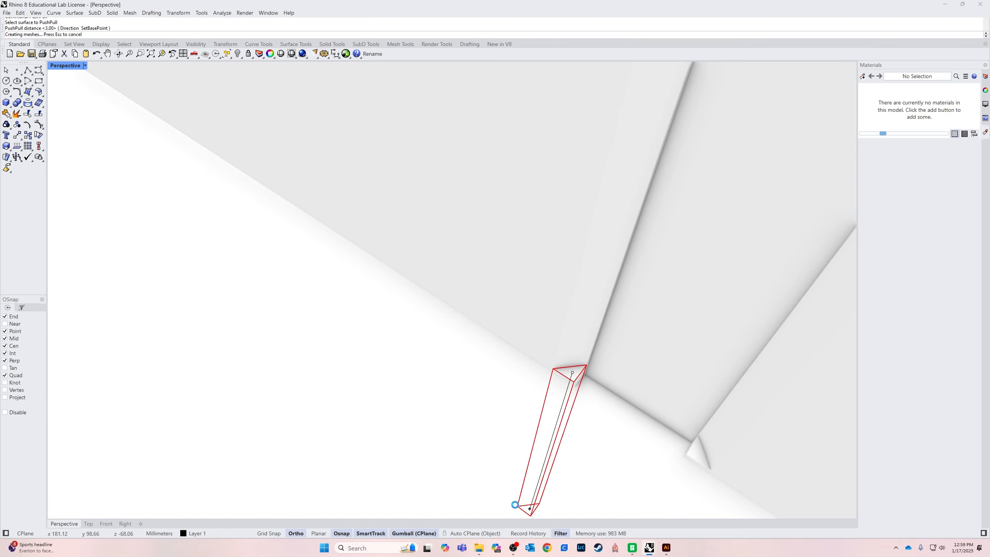
{"action": "right_click_drag", "start_coordinate": [519, 504], "coordinate": [636, 457]}
{"action": "key", "text": "space"}
{"action": "left_click", "coordinate": [585, 440]}
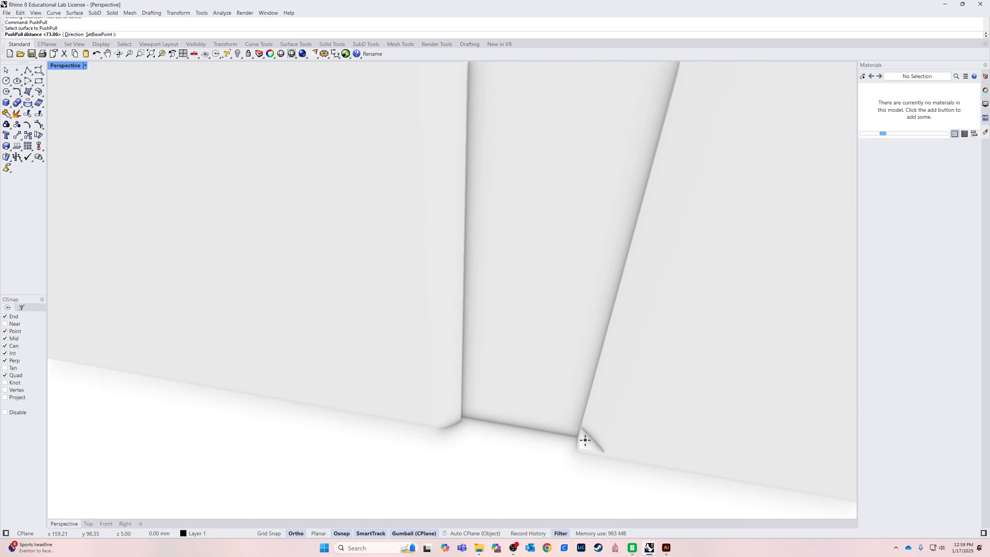
{"action": "left_click", "coordinate": [548, 486]}
Examine the cleaned-up groove corners and the whole box from several angles, highlighting the upper solid.
{"action": "right_click_drag", "start_coordinate": [554, 489], "coordinate": [419, 380]}
{"action": "scroll", "coordinate": [419, 381], "scroll_direction": "up", "scroll_amount": 3}
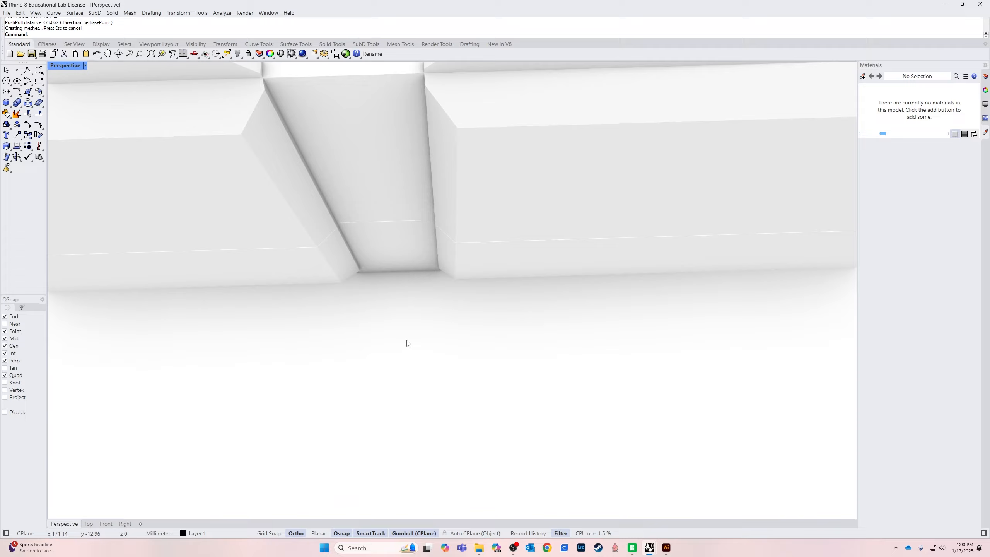
{"action": "right_click_drag", "start_coordinate": [407, 343], "coordinate": [442, 307]}
{"action": "scroll", "coordinate": [469, 275], "scroll_direction": "down", "scroll_amount": 7}
{"action": "right_click_drag", "start_coordinate": [377, 343], "coordinate": [433, 326], "text": "shift"}
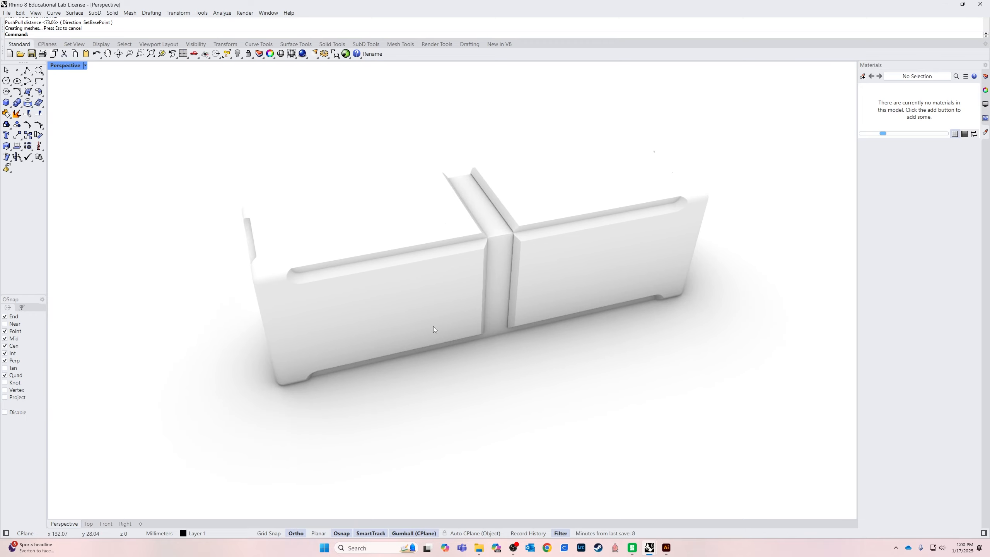
{"action": "left_click", "coordinate": [402, 282]}
{"action": "right_click_drag", "start_coordinate": [472, 391], "coordinate": [495, 326]}
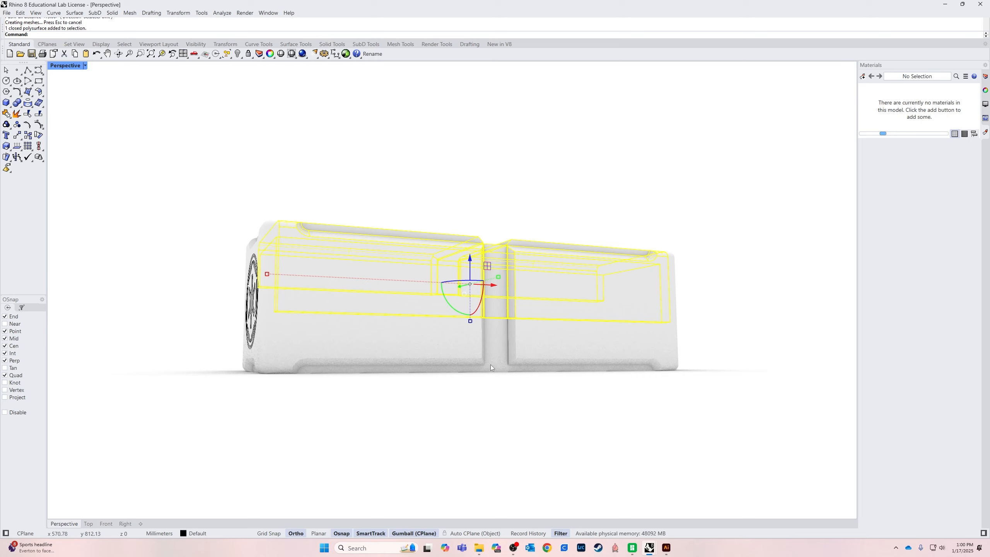
Isolate the box's upper solid and set the perspective viewport to the Shaded display mode.
{"action": "middle_click", "coordinate": [320, 168]}
{"action": "left_click", "coordinate": [308, 156]}
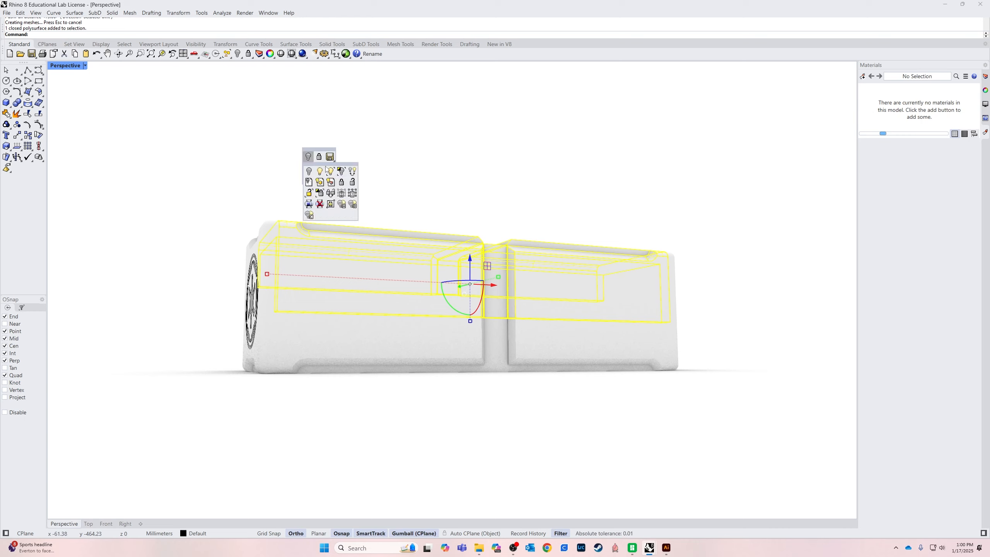
{"action": "left_click", "coordinate": [342, 172]}
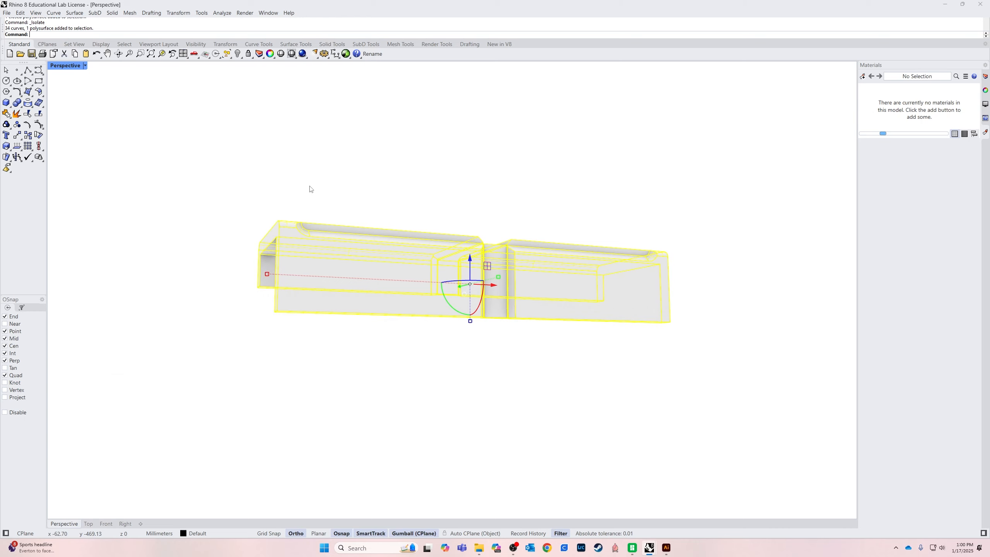
{"action": "left_click", "coordinate": [85, 66]}
{"action": "left_click", "coordinate": [73, 105]}
Select the U-shaped end face of the upper solid and begin moving it along the solid's length.
{"action": "mouse_move", "coordinate": [148, 256]}
{"action": "right_mouse_down"}
{"action": "mouse_move", "coordinate": [171, 221]}
{"action": "mouse_move", "coordinate": [195, 218]}
{"action": "right_mouse_up"}
{"action": "scroll", "coordinate": [515, 426], "scroll_direction": "up", "scroll_amount": 4}
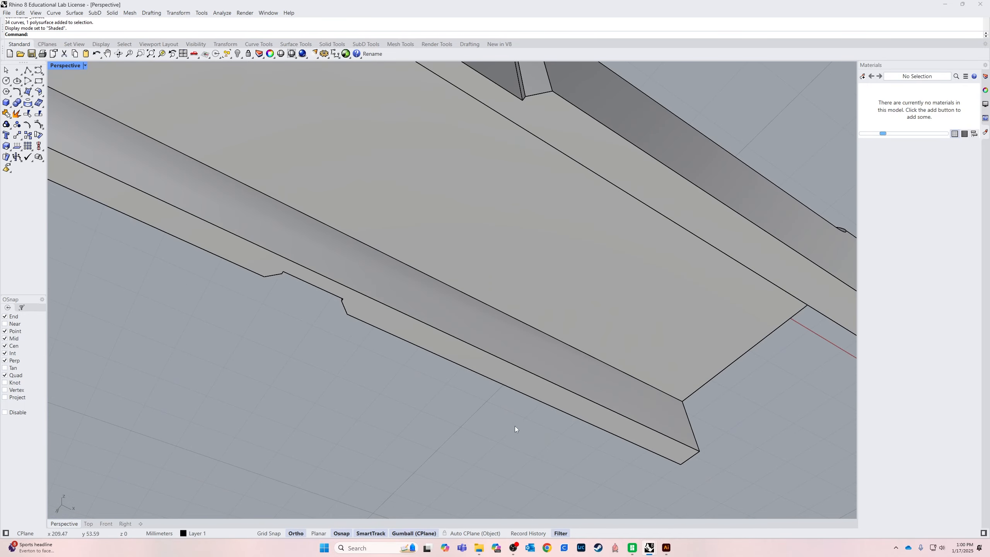
{"action": "right_click_drag", "start_coordinate": [610, 419], "coordinate": [581, 449]}
{"action": "scroll", "coordinate": [599, 433], "scroll_direction": "down", "scroll_amount": 4}
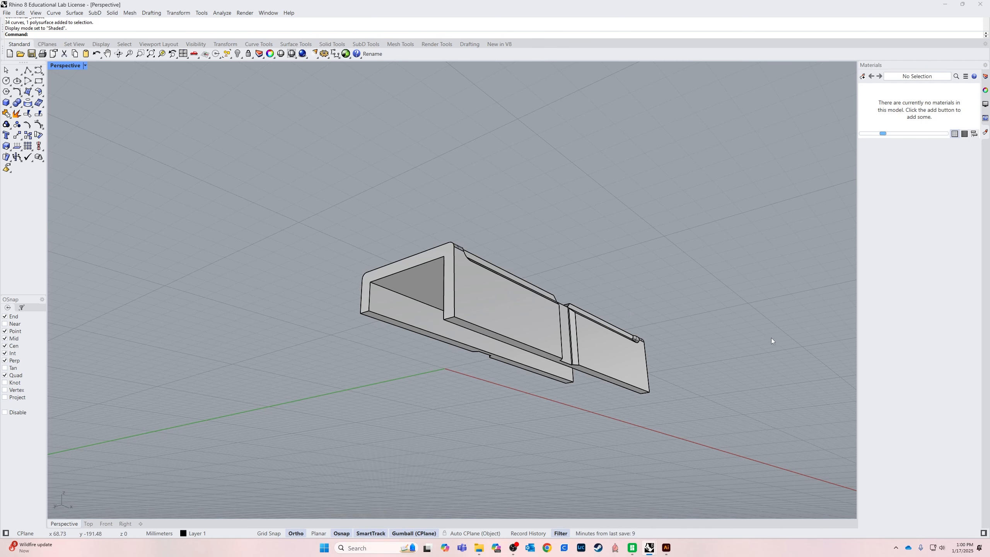
{"action": "right_click_drag", "start_coordinate": [463, 299], "coordinate": [421, 326]}
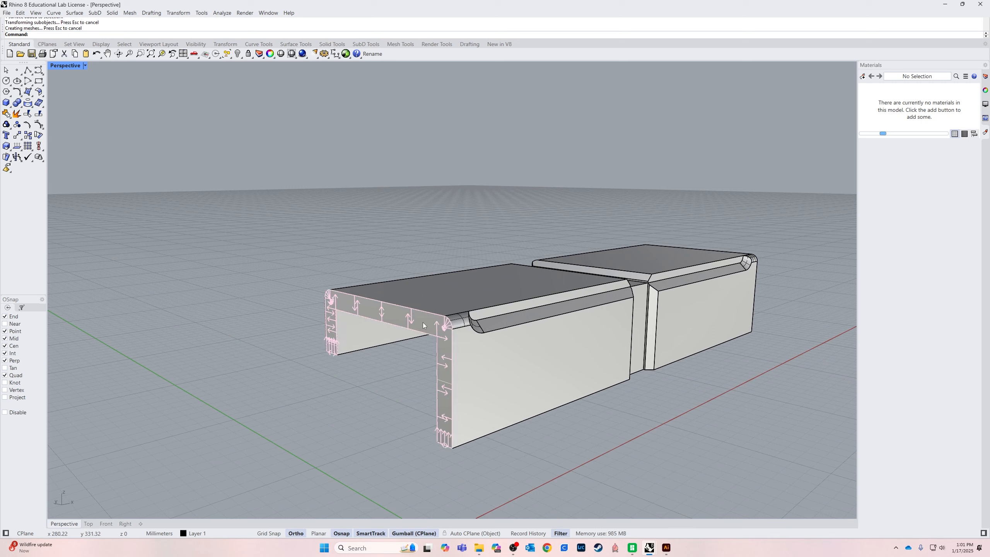
{"action": "left_click", "coordinate": [423, 322], "text": "ctrl+shift"}
{"action": "left_click", "coordinate": [402, 357]}
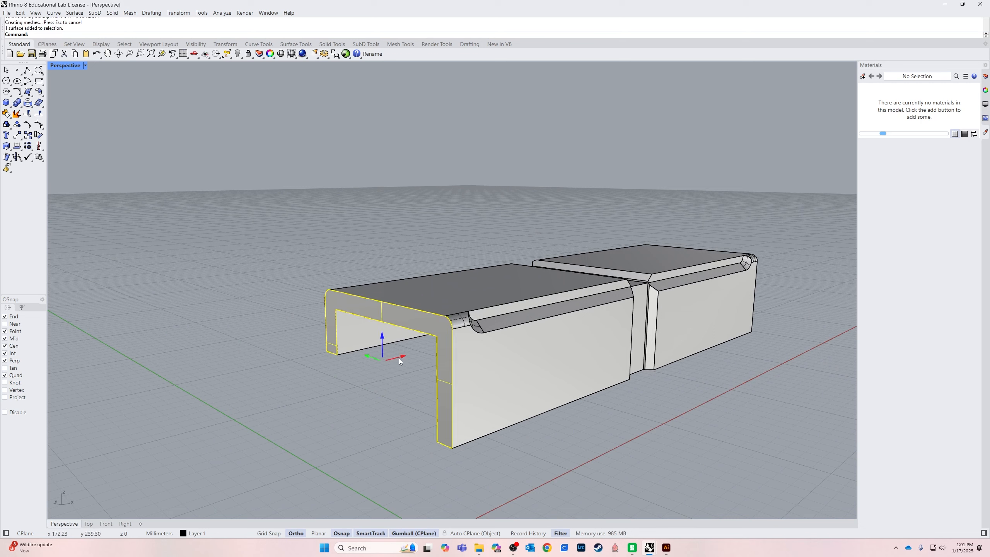
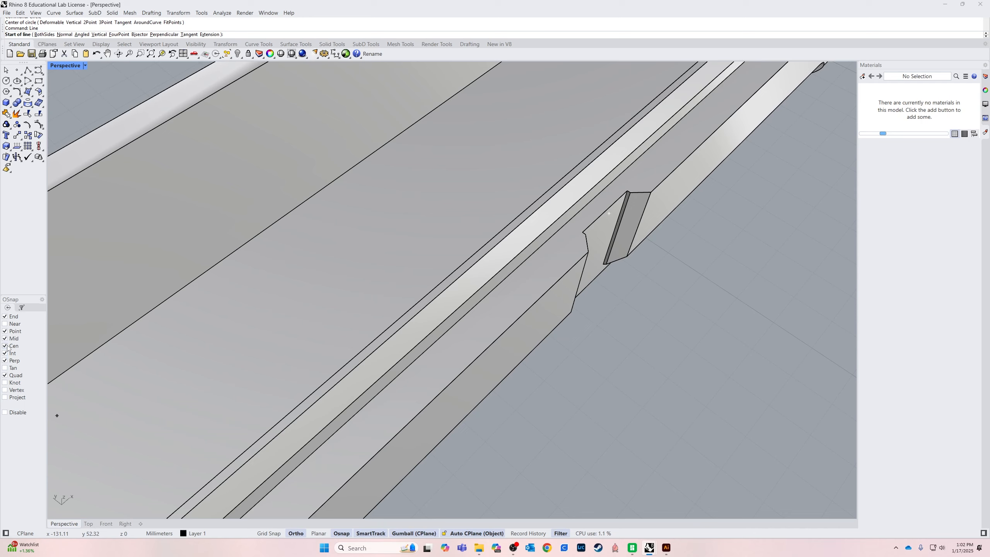
Enable the Near snap, disable Point and Cen, and draw a 10 mm line straight across the lower solid's rim ledge beside the raised lip.
{"action": "left_click", "coordinate": [4, 338]}
{"action": "left_click", "coordinate": [5, 331]}
{"action": "left_click", "coordinate": [4, 324]}
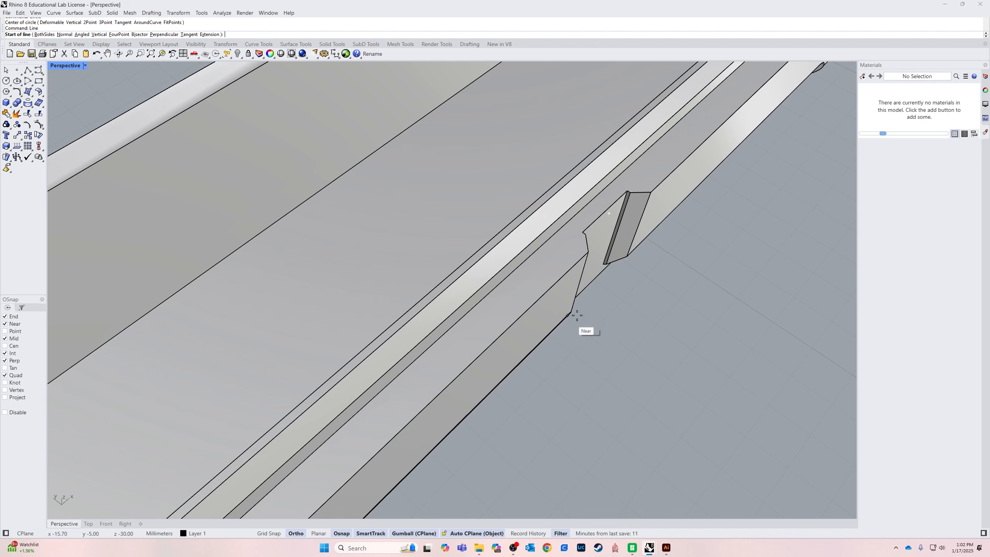
{"action": "left_click", "coordinate": [454, 323]}
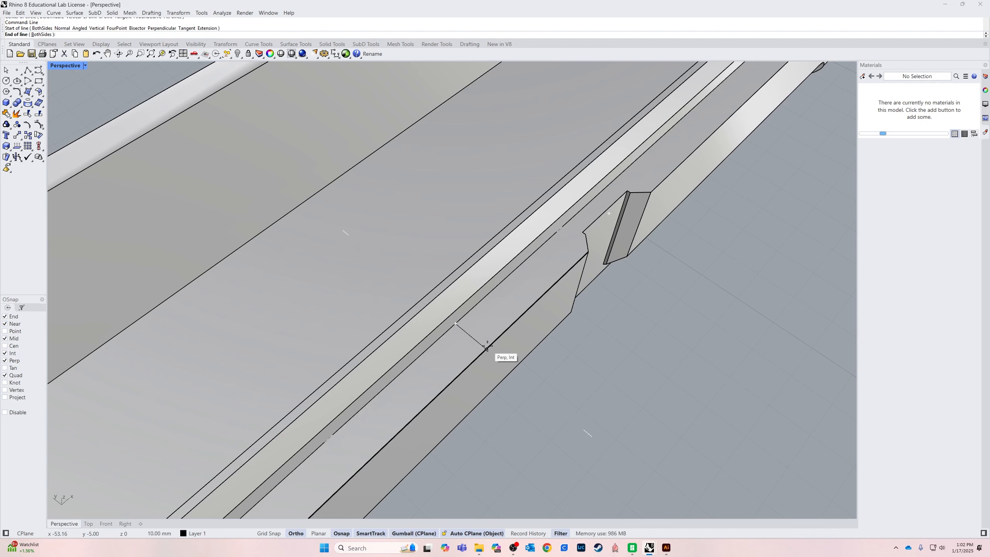
{"action": "left_click", "coordinate": [474, 360]}
{"action": "scroll", "coordinate": [475, 361], "scroll_direction": "down", "scroll_amount": 5}
{"action": "right_click_drag", "start_coordinate": [521, 374], "coordinate": [482, 391]}
{"action": "scroll", "coordinate": [472, 371], "scroll_direction": "up", "scroll_amount": 5}
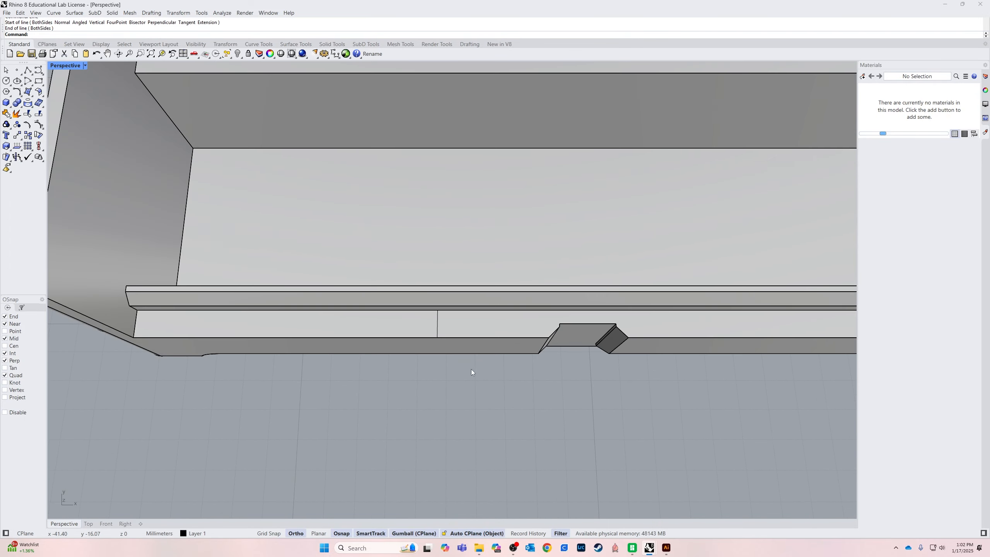
Draw a circle with a diameter of 6 mm centred on the midpoint of the line across the ledge.
{"action": "key", "text": "Return"}
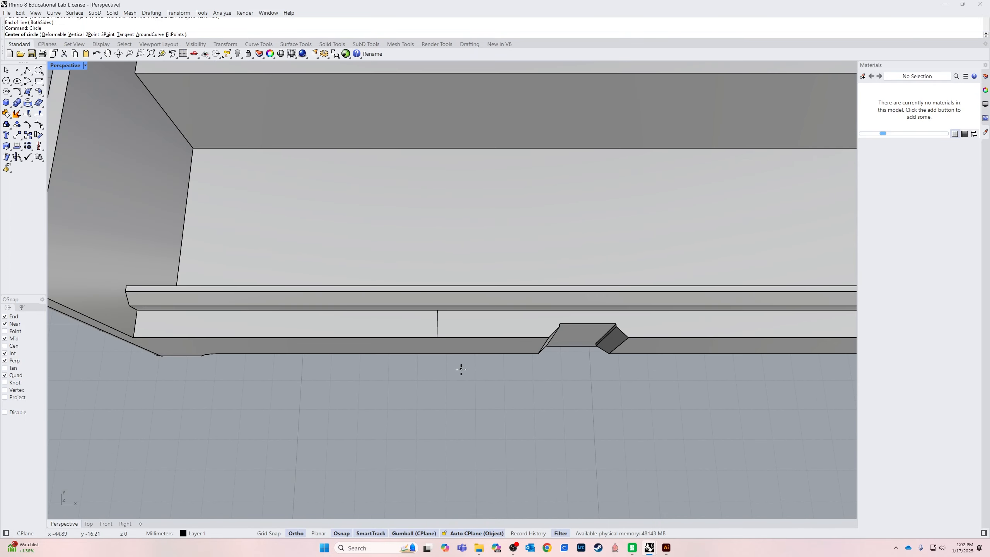
{"action": "left_click", "coordinate": [437, 324]}
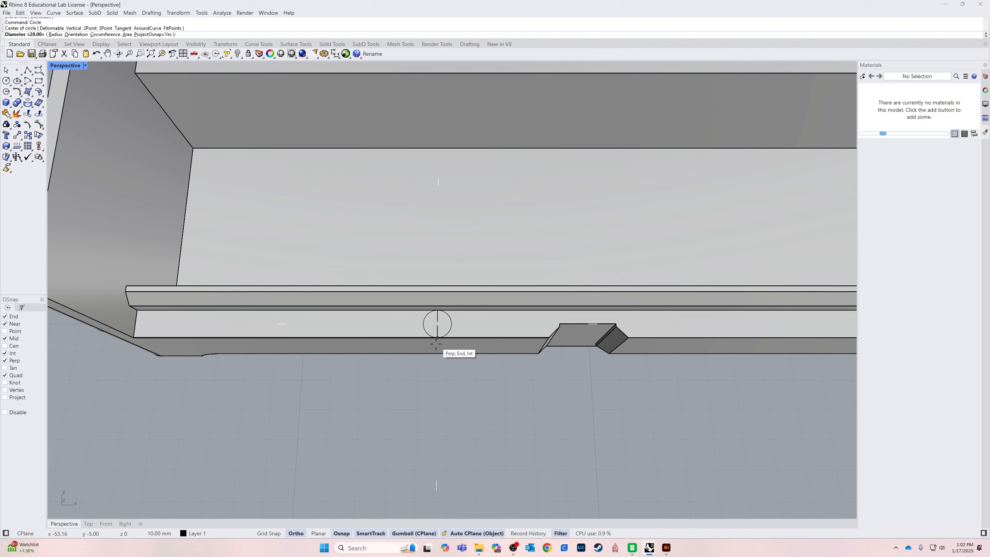
{"action": "type", "text": "D"}
{"action": "key", "text": "Return"}
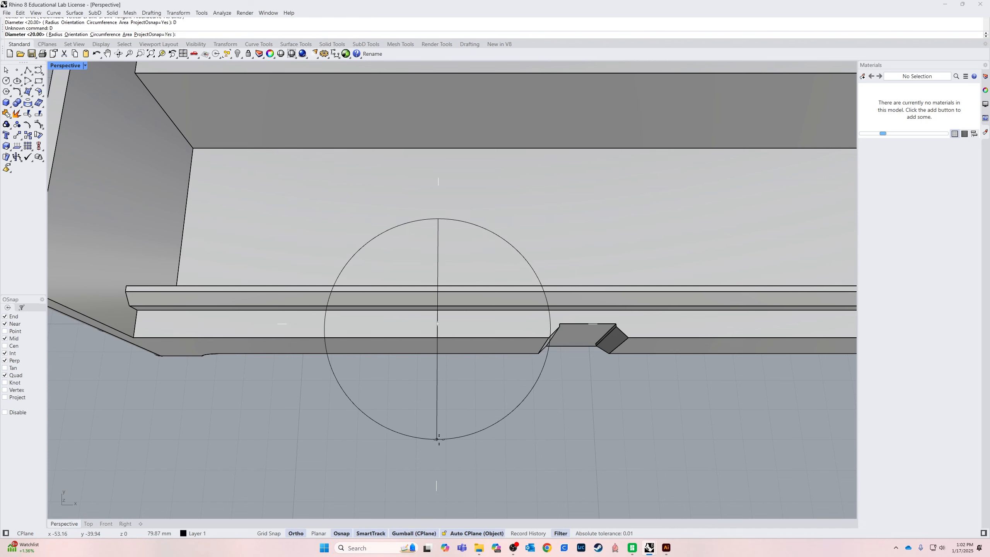
{"action": "type", "text": "6"}
{"action": "key", "text": "Return"}
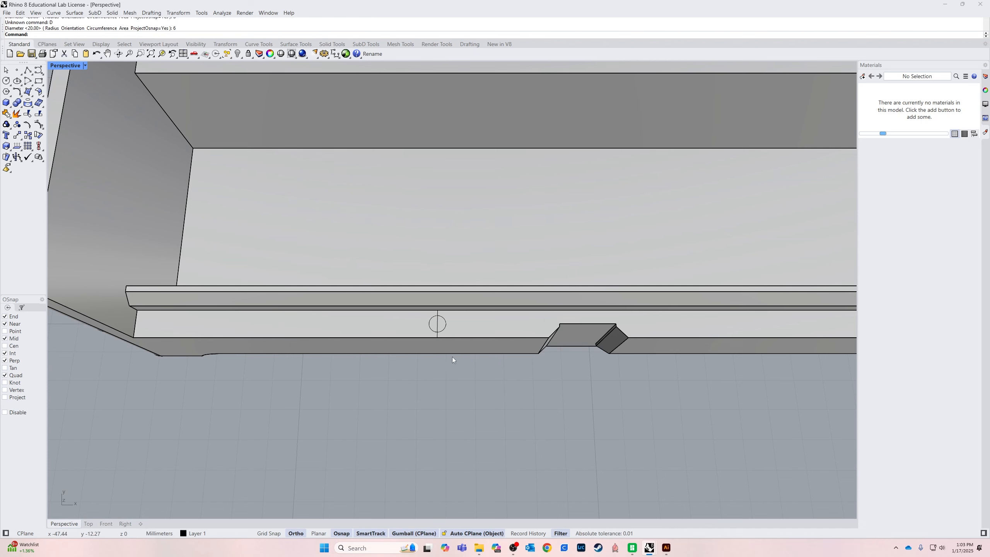
Select the new circle and try to scale it across the ledge's width, then clear the selection.
{"action": "scroll", "coordinate": [452, 357], "scroll_direction": "up", "scroll_amount": 5}
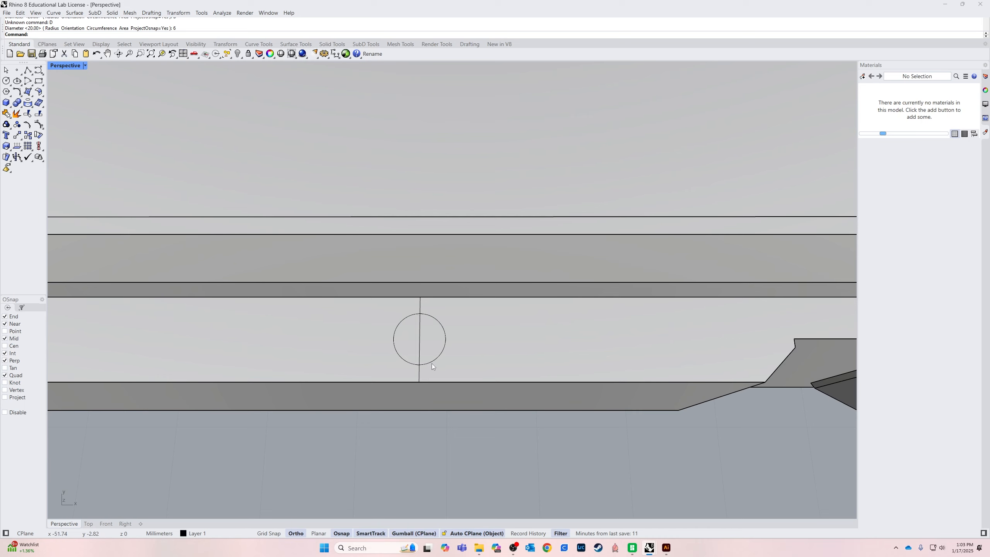
{"action": "left_click", "coordinate": [431, 367]}
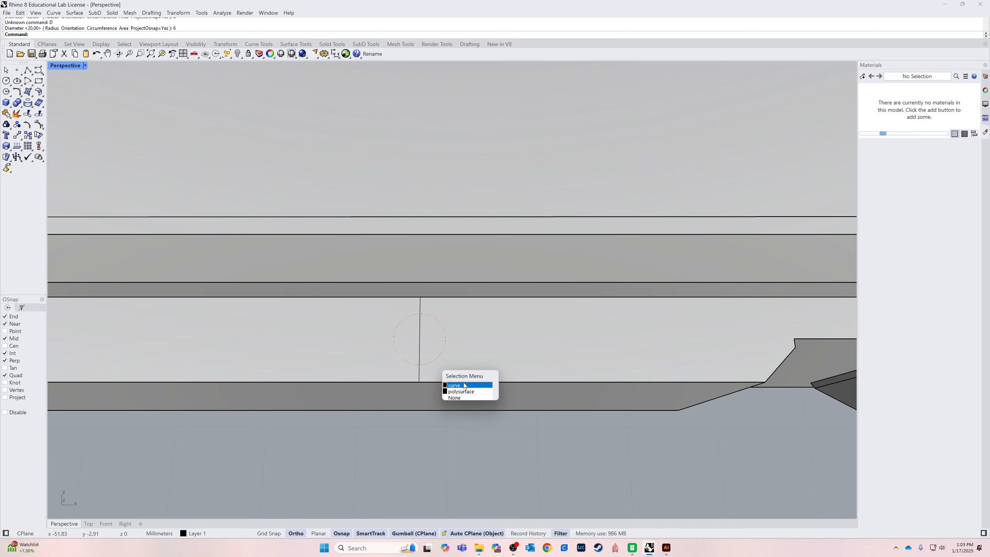
{"action": "left_click", "coordinate": [448, 377]}
{"action": "scroll", "coordinate": [430, 359], "scroll_direction": "up", "scroll_amount": 2}
{"action": "scroll", "coordinate": [430, 358], "scroll_direction": "up", "scroll_amount": 1}
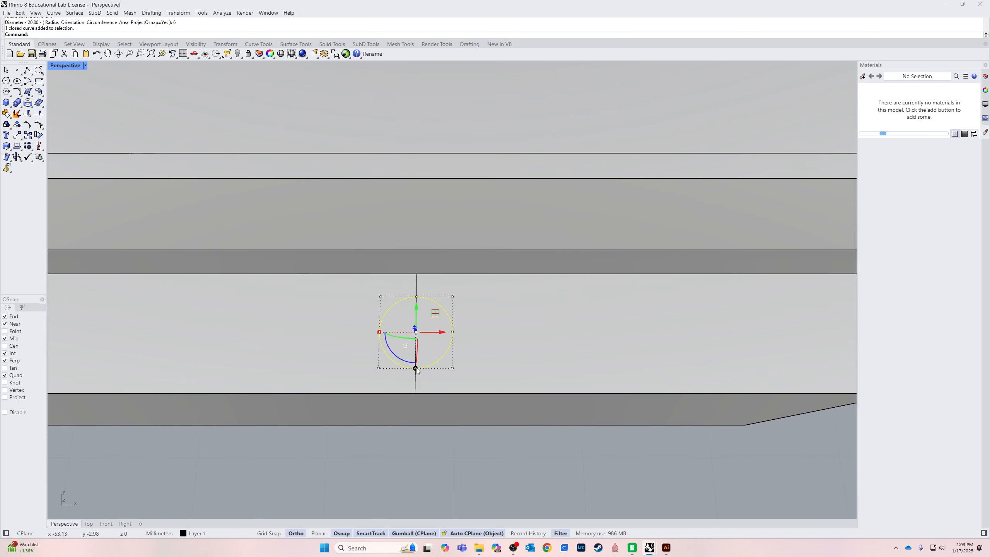
{"action": "left_click_drag", "start_coordinate": [416, 369], "coordinate": [423, 373]}
{"action": "left_click", "coordinate": [497, 474]}
Extrude the circle by -1 mm vertically, down into the ledge, and clear the selection.
{"action": "right_click_drag", "start_coordinate": [497, 475], "coordinate": [481, 374]}
{"action": "scroll", "coordinate": [486, 464], "scroll_direction": "down", "scroll_amount": 5}
{"action": "left_click", "coordinate": [495, 367]}
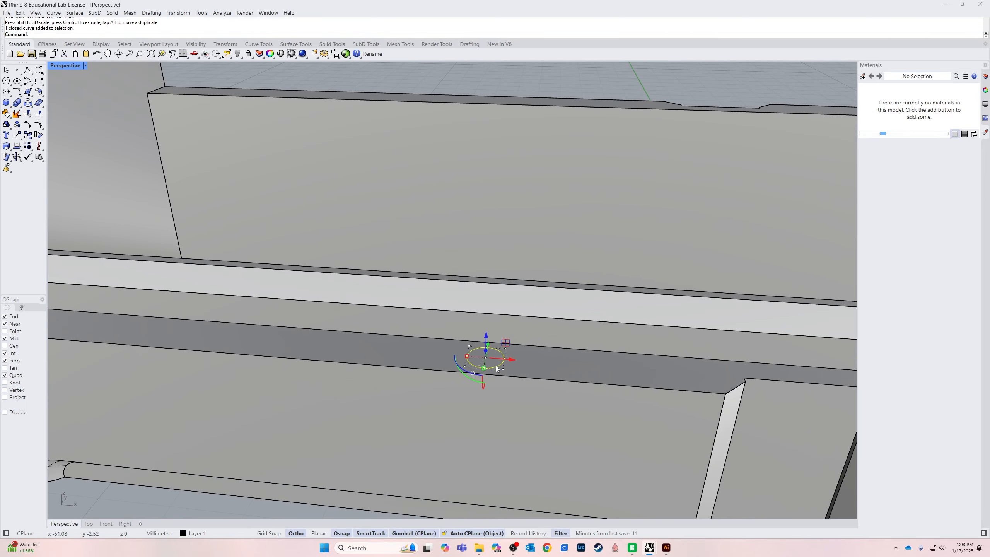
{"action": "left_click", "coordinate": [486, 351]}
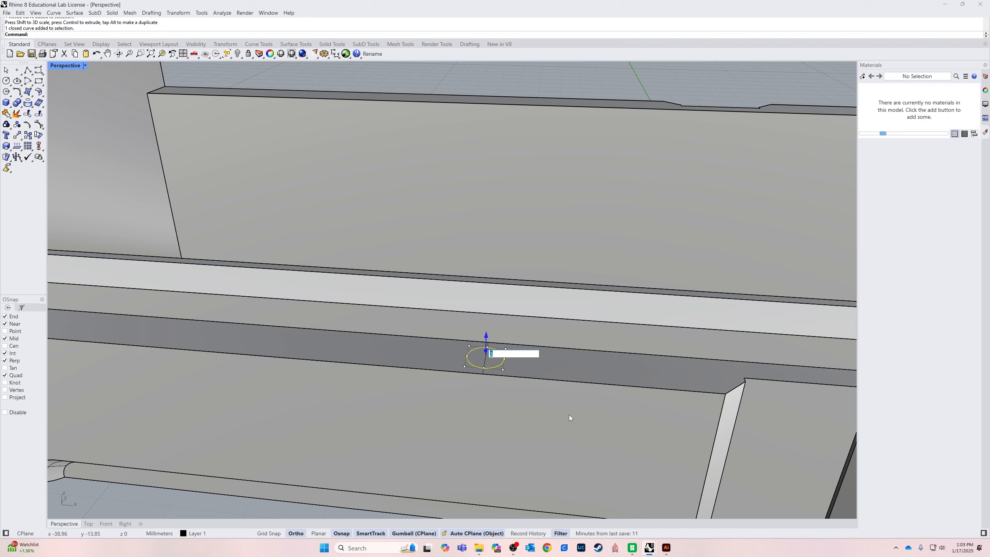
{"action": "type", "text": "-1"}
{"action": "key", "text": "Return"}
{"action": "right_click_drag", "start_coordinate": [581, 408], "coordinate": [414, 478]}
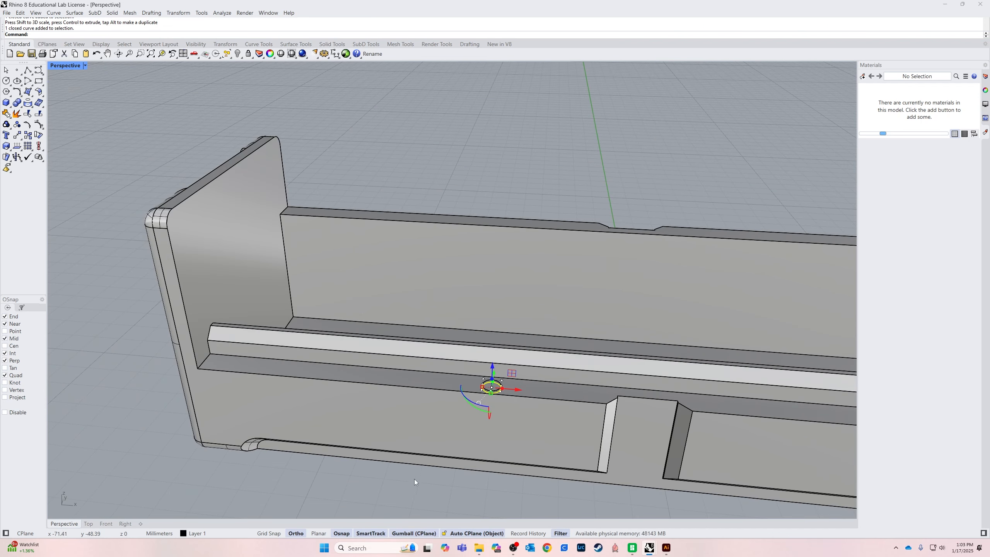
{"action": "key", "text": "Escape"}
Highlight the cross line and the shallow extruded disc on the ledge to check them, and clear the selection.
{"action": "scroll", "coordinate": [506, 369], "scroll_direction": "up", "scroll_amount": 5}
{"action": "left_click", "coordinate": [509, 372]}
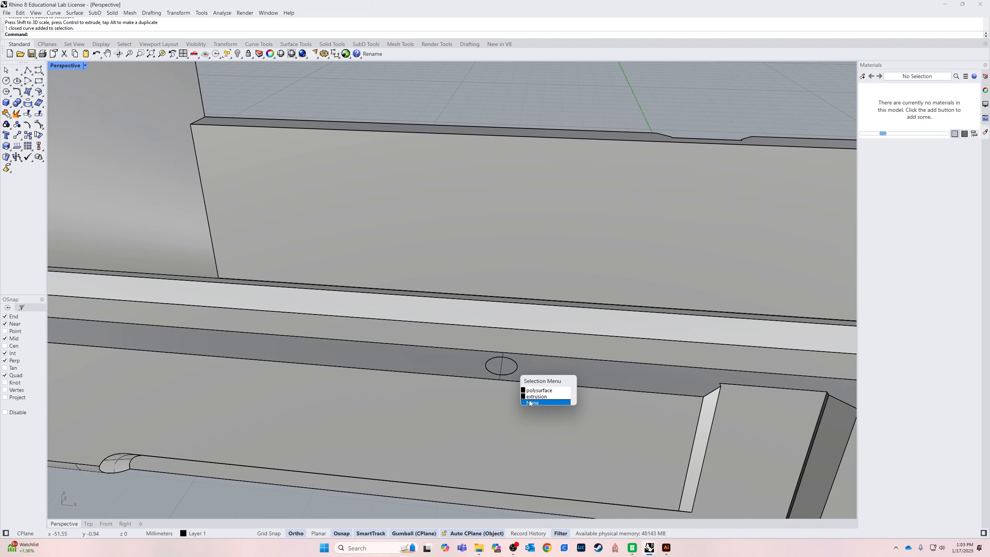
{"action": "left_click", "coordinate": [529, 401]}
{"action": "left_click", "coordinate": [499, 374]}
{"action": "left_click", "coordinate": [504, 380]}
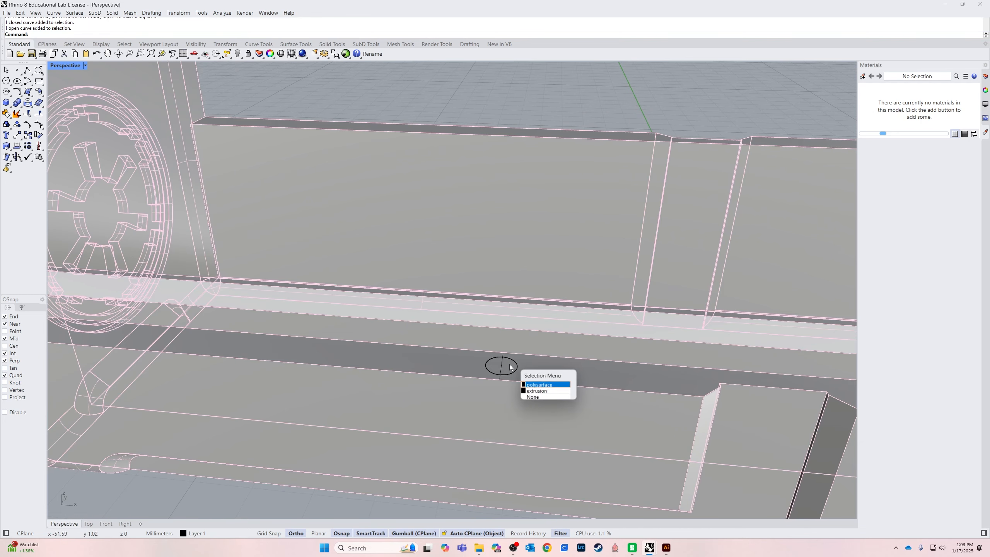
{"action": "left_click", "coordinate": [553, 385]}
{"action": "right_click_drag", "start_coordinate": [552, 431], "coordinate": [541, 308], "text": "shift"}
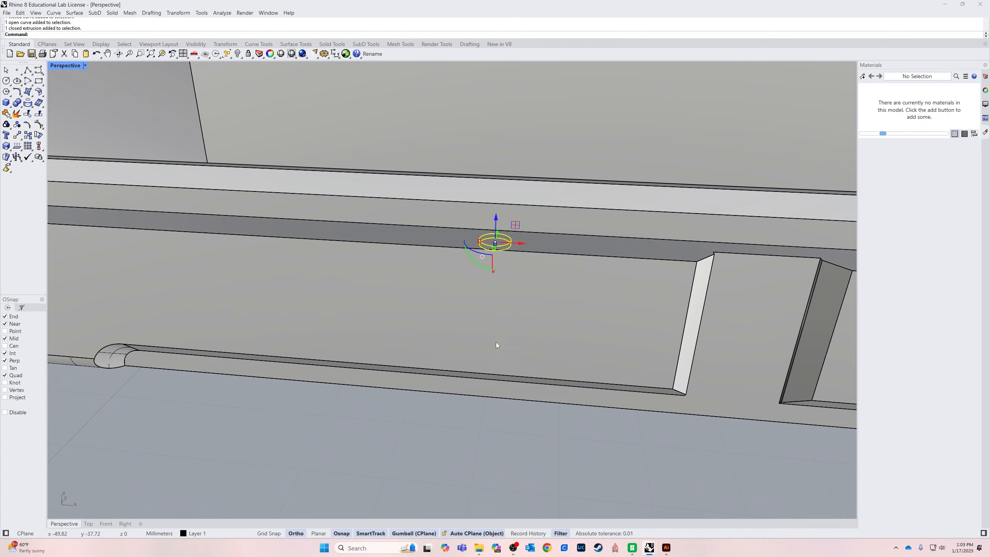
{"action": "key", "text": "Escape"}
Select the extruded disc on the ledge and isolate it from the rest of the model.
{"action": "right_click_drag", "start_coordinate": [502, 410], "coordinate": [504, 238]}
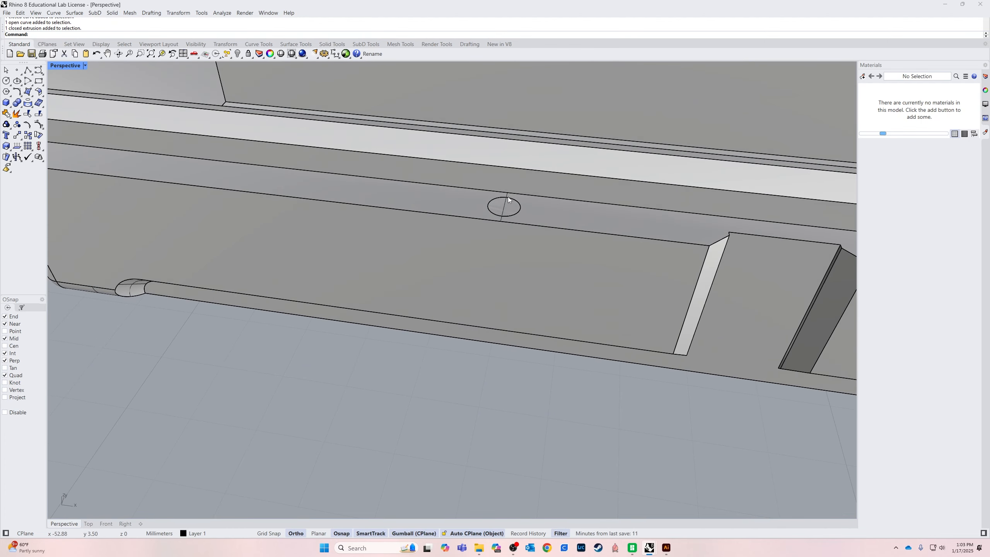
{"action": "scroll", "coordinate": [511, 215], "scroll_direction": "up", "scroll_amount": 3}
{"action": "right_click_drag", "start_coordinate": [592, 331], "coordinate": [578, 307]}
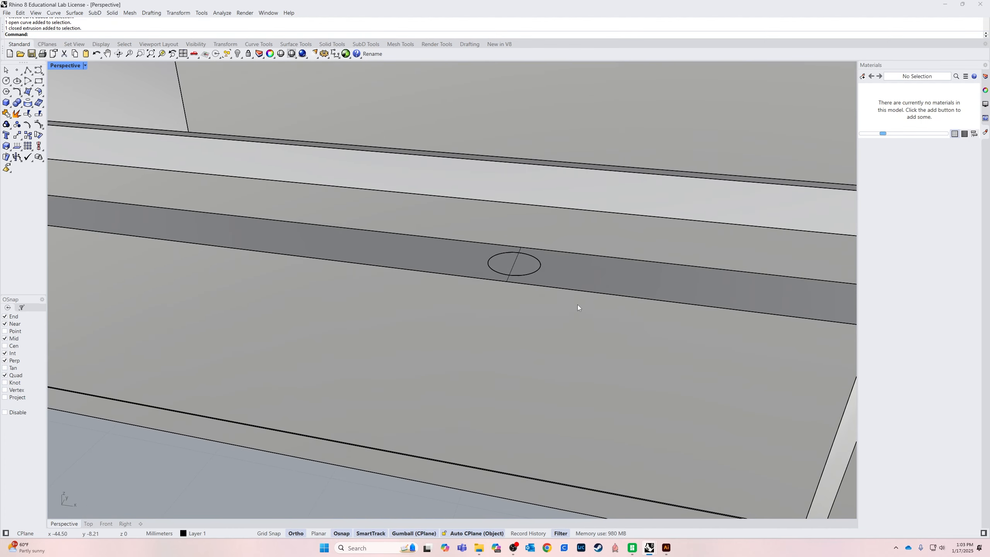
{"action": "left_click", "coordinate": [528, 270]}
{"action": "left_click", "coordinate": [544, 280]}
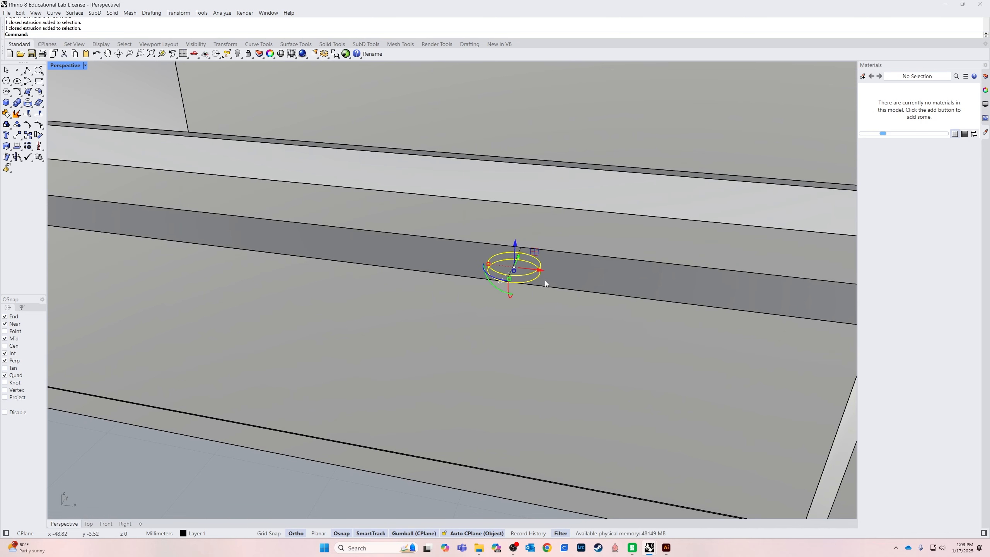
{"action": "scroll", "coordinate": [575, 260], "scroll_direction": "up", "scroll_amount": 1}
{"action": "middle_click", "coordinate": [575, 260]}
{"action": "left_click", "coordinate": [564, 254]}
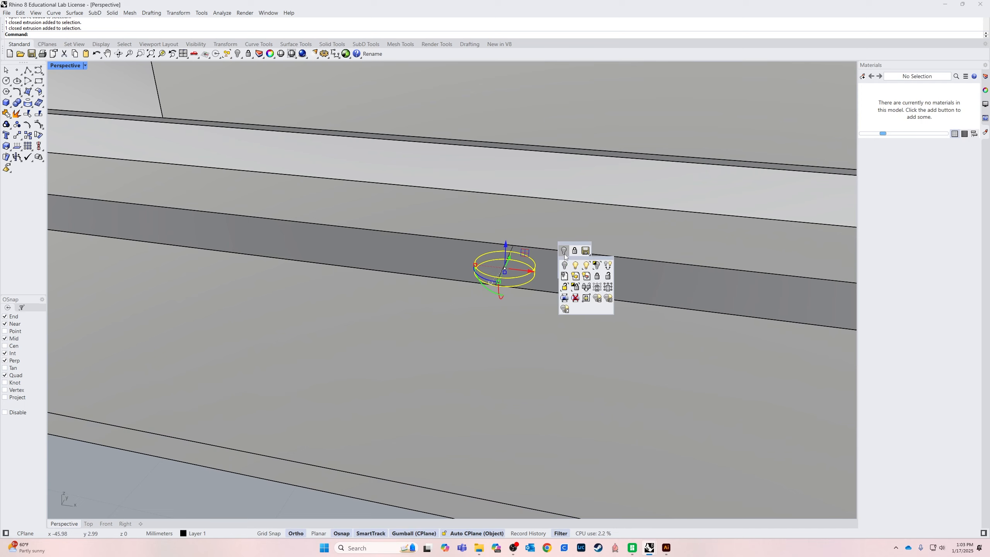
{"action": "left_click", "coordinate": [597, 266]}
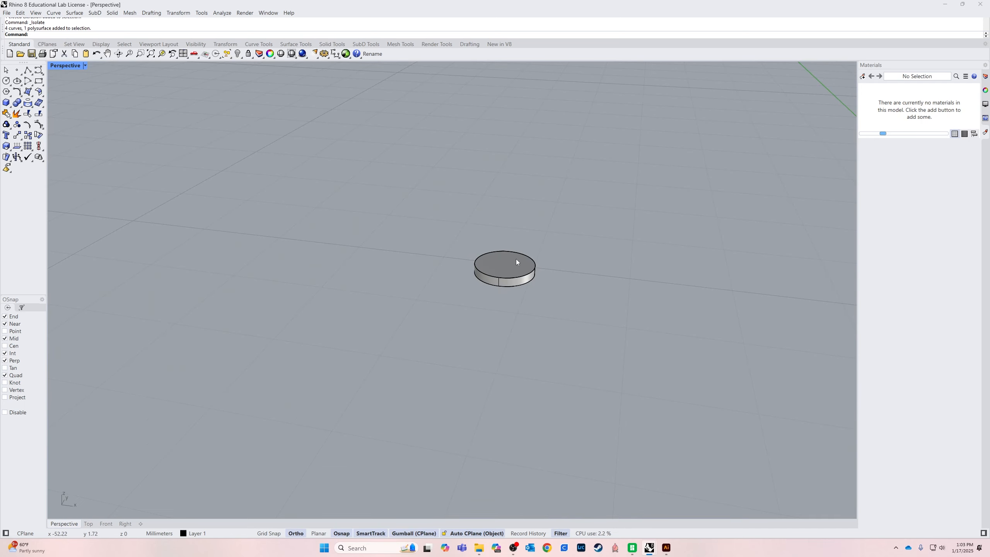
Extrude the disc's top face upward by 2 mm and clear the selection.
{"action": "scroll", "coordinate": [516, 260], "scroll_direction": "up", "scroll_amount": 2}
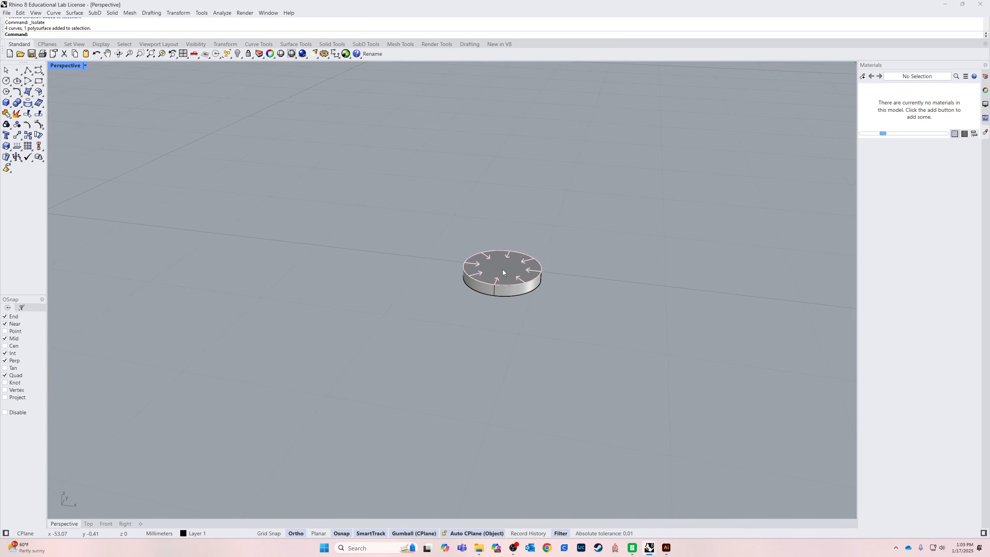
{"action": "left_click", "coordinate": [503, 270], "text": "ctrl+shift"}
{"action": "right_click_drag", "start_coordinate": [558, 345], "coordinate": [565, 331]}
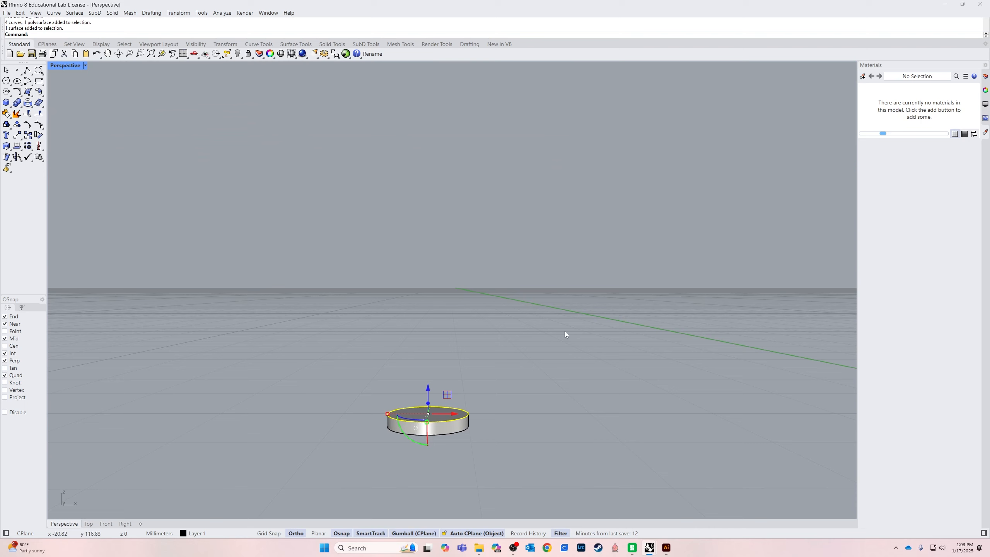
{"action": "left_click", "coordinate": [428, 403]}
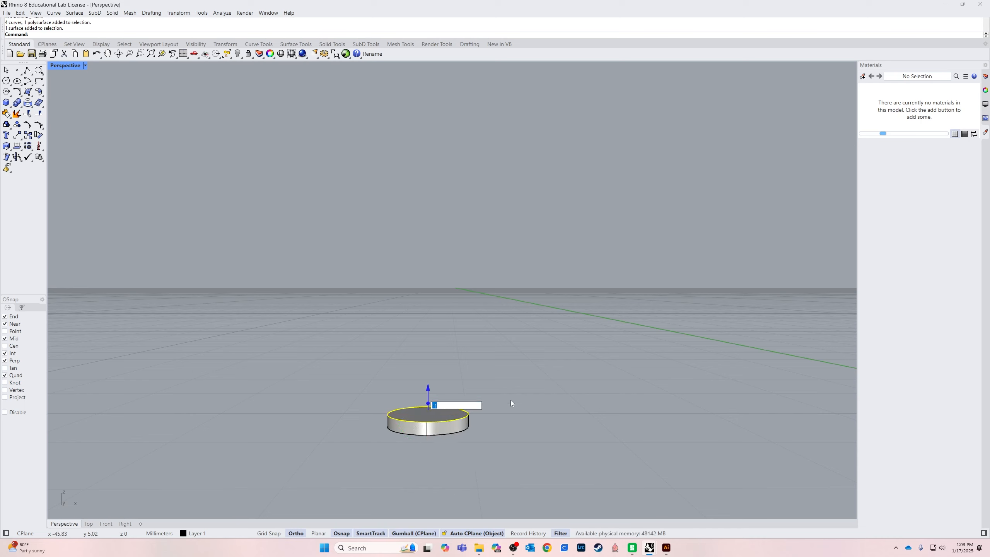
{"action": "type", "text": "2"}
{"action": "key", "text": "Return"}
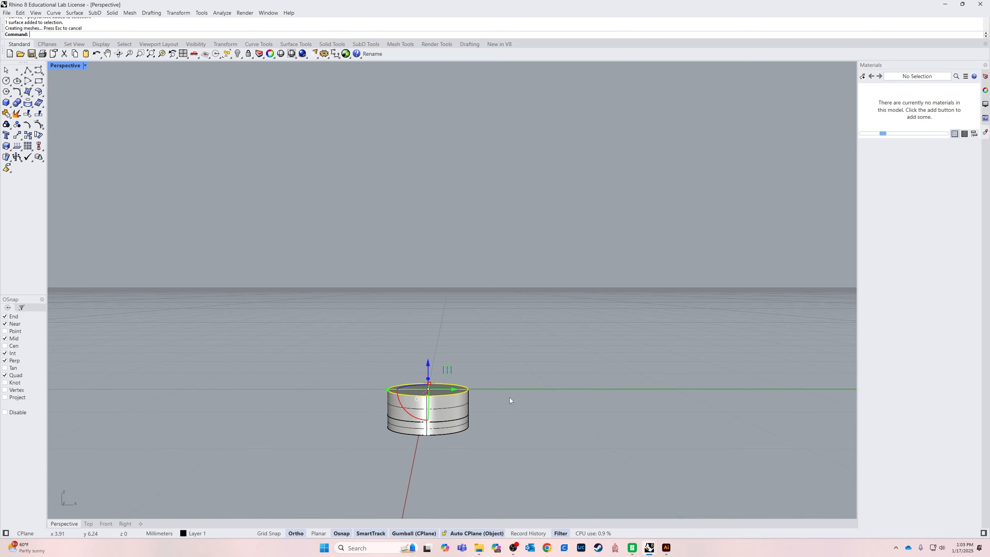
{"action": "left_click", "coordinate": [509, 398]}
Select the thickened disc and show all hidden objects again.
{"action": "left_click", "coordinate": [443, 415]}
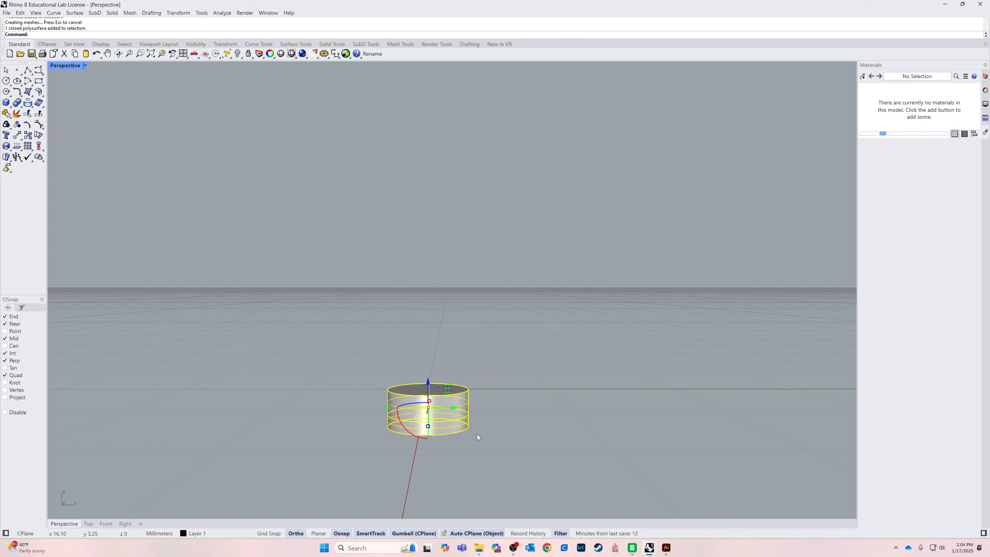
{"action": "scroll", "coordinate": [462, 471], "scroll_direction": "down", "scroll_amount": 2}
{"action": "middle_click", "coordinate": [204, 432]}
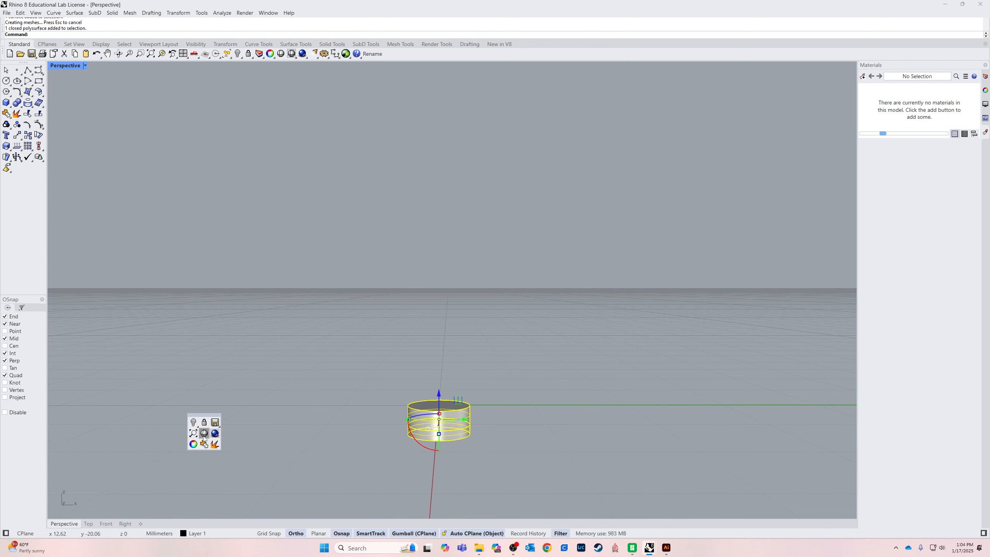
{"action": "left_click", "coordinate": [193, 423]}
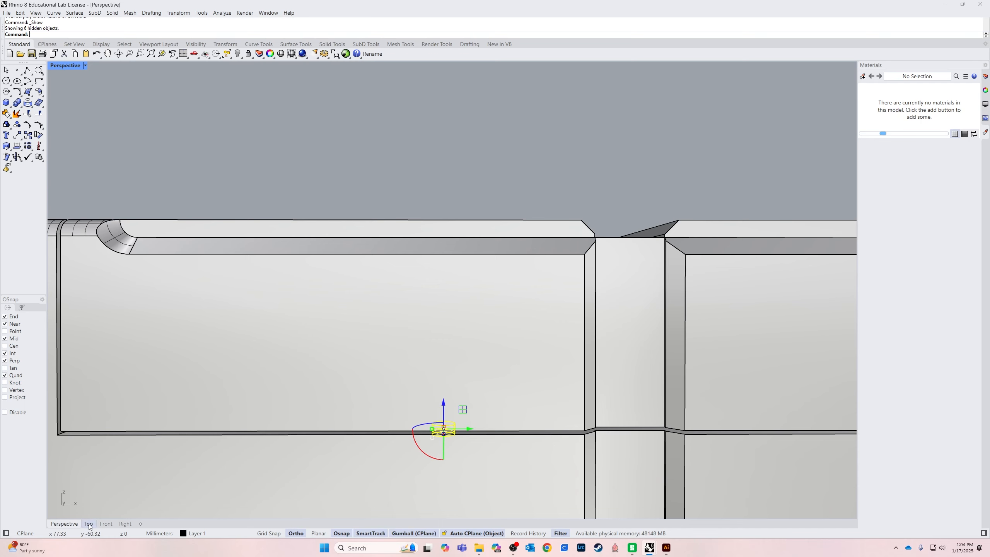
In the Top view, duplicate the disc with its construction curves along the rim toward the outer end of the same section.
{"action": "left_click", "coordinate": [89, 523]}
{"action": "scroll", "coordinate": [651, 451], "scroll_direction": "down", "scroll_amount": 3}
{"action": "right_click_drag", "start_coordinate": [652, 450], "coordinate": [501, 424]}
{"action": "left_click", "coordinate": [501, 424]}
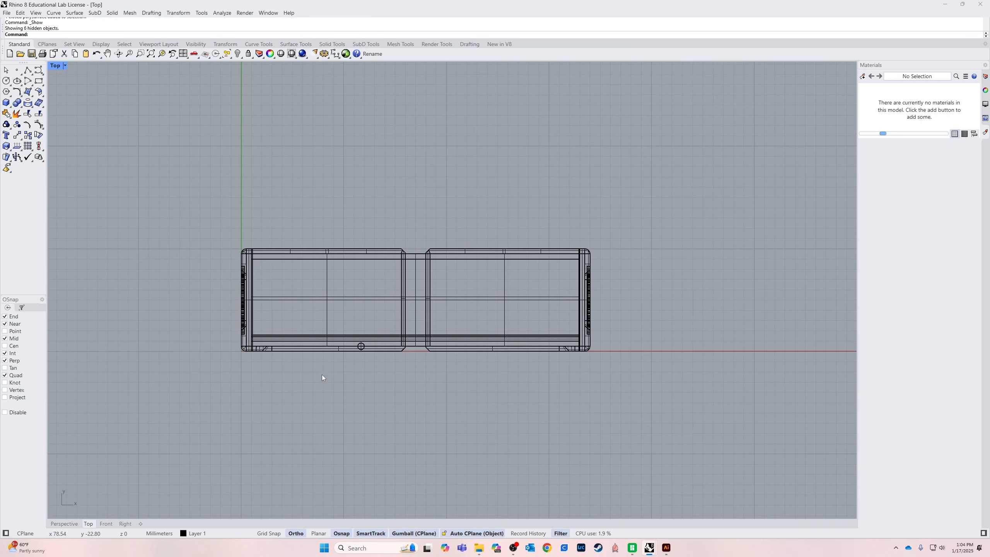
{"action": "scroll", "coordinate": [322, 375], "scroll_direction": "up", "scroll_amount": 5}
{"action": "left_click_drag", "start_coordinate": [403, 350], "coordinate": [468, 239]}
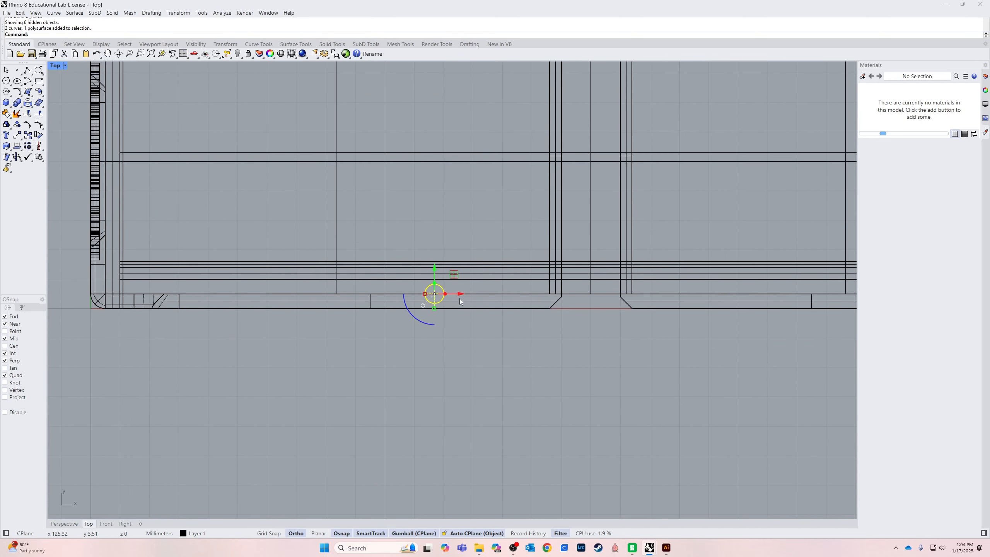
{"action": "left_click_drag", "start_coordinate": [461, 293], "coordinate": [251, 341]}
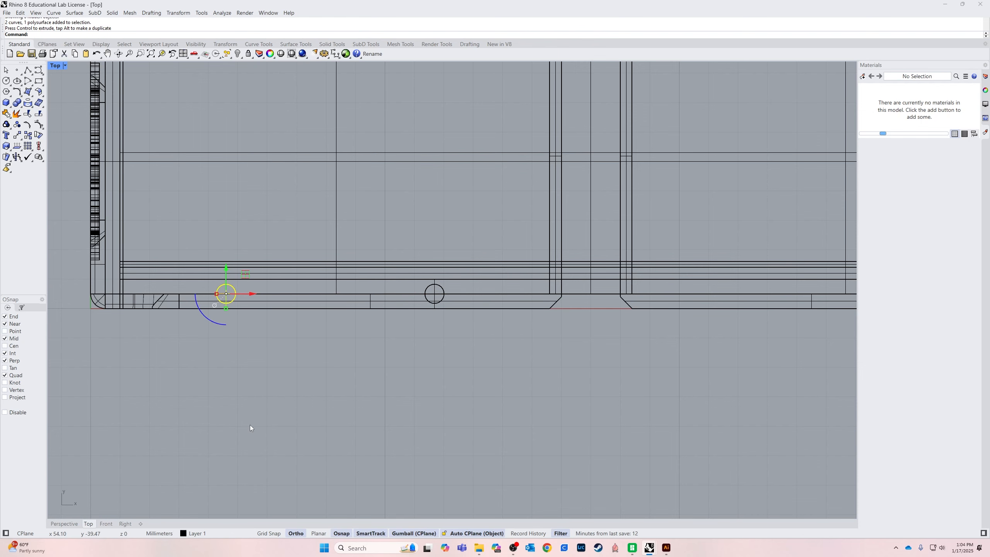
{"action": "left_click", "coordinate": [250, 425]}
Mirror both discs and their curves about the middle of the box onto the other section's rim.
{"action": "scroll", "coordinate": [188, 432], "scroll_direction": "down", "scroll_amount": 3}
{"action": "left_click_drag", "start_coordinate": [181, 427], "coordinate": [391, 357]}
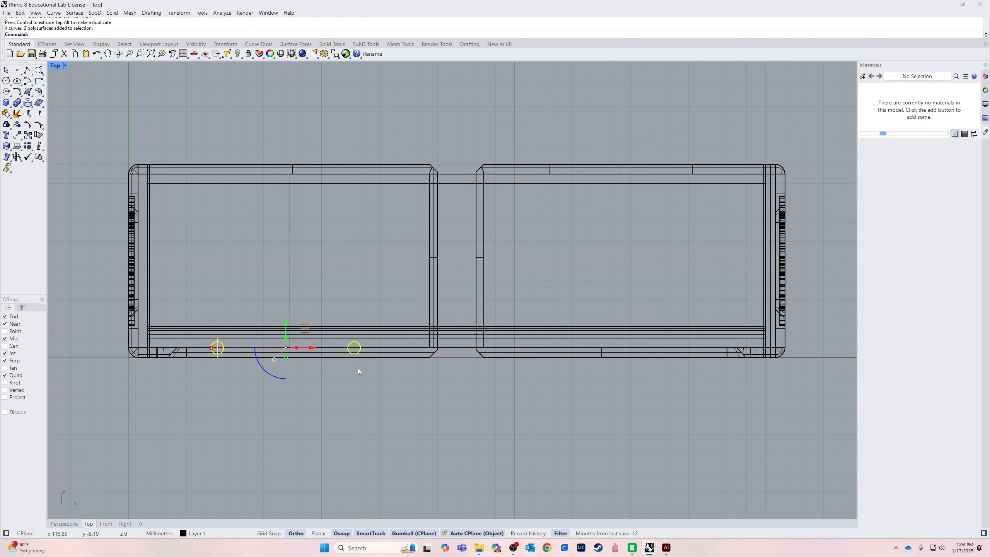
{"action": "type", "text": "mirror"}
{"action": "key", "text": "Return"}
{"action": "left_click", "coordinate": [460, 176]}
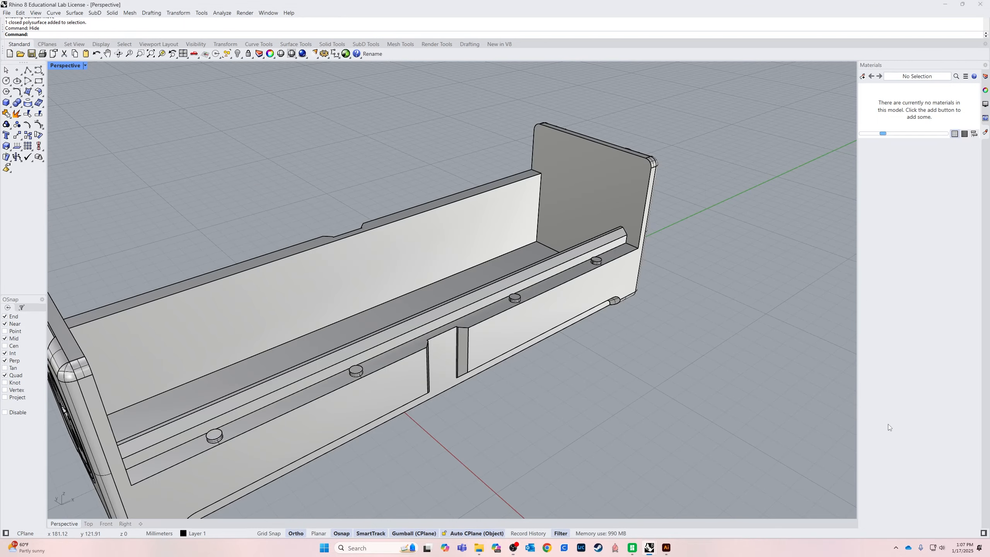
Subtract the four discs from the lower box with BooleanDifference, keeping the cutters.
{"action": "right_click_drag", "start_coordinate": [565, 421], "coordinate": [297, 430]}
{"action": "right_click_drag", "start_coordinate": [407, 413], "coordinate": [417, 427]}
{"action": "type", "text": "BooleanDifference"}
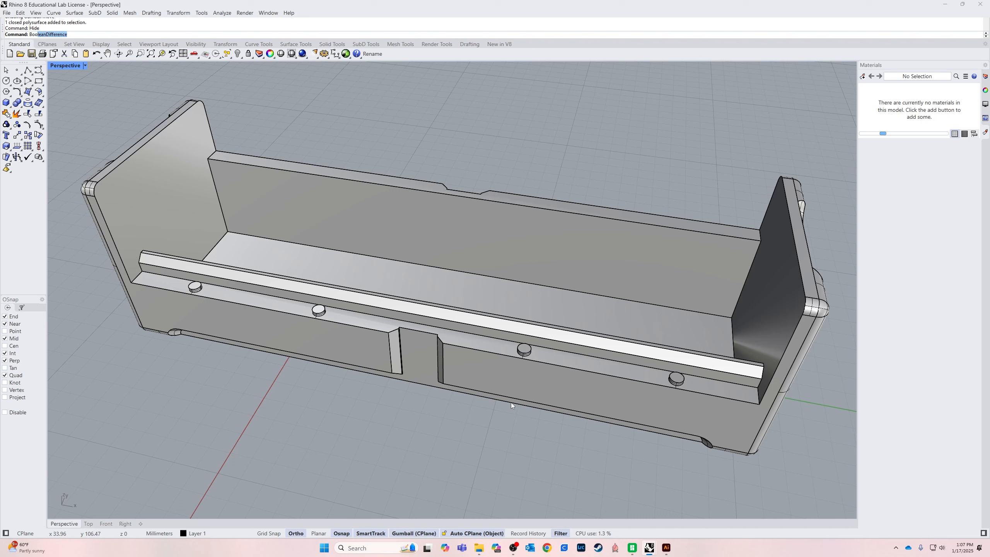
{"action": "key", "text": "Return"}
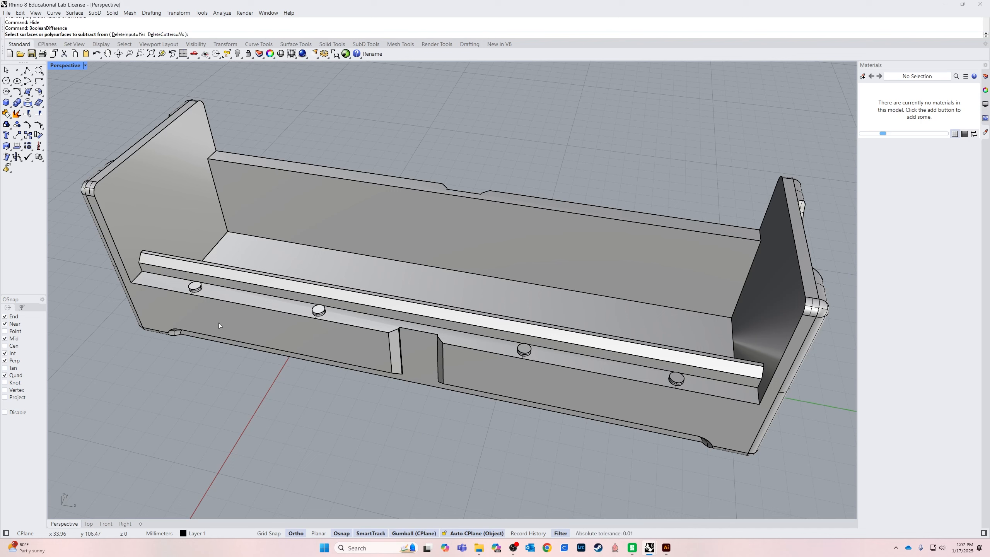
{"action": "left_click", "coordinate": [240, 314]}
{"action": "key", "text": "Return"}
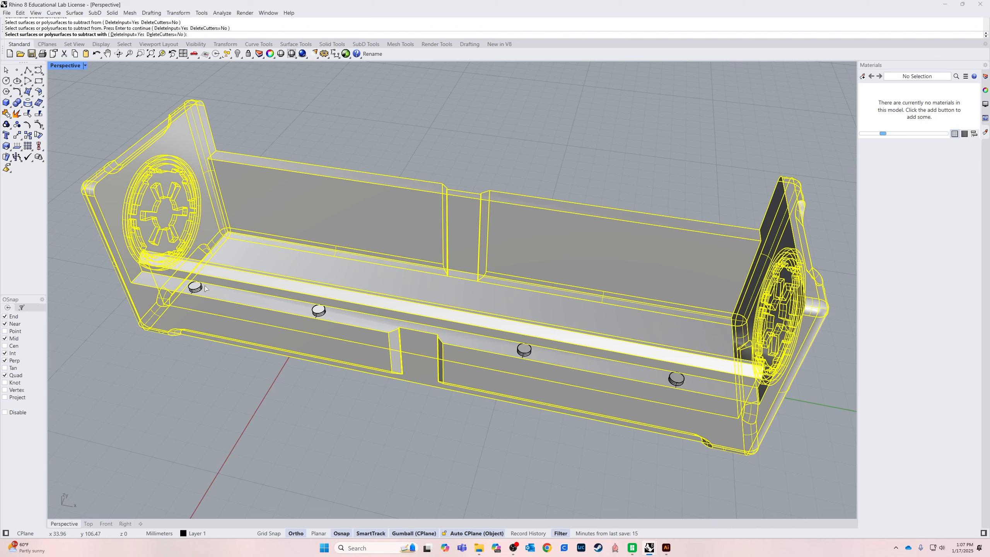
{"action": "left_click", "coordinate": [196, 288]}
{"action": "left_click", "coordinate": [319, 310]}
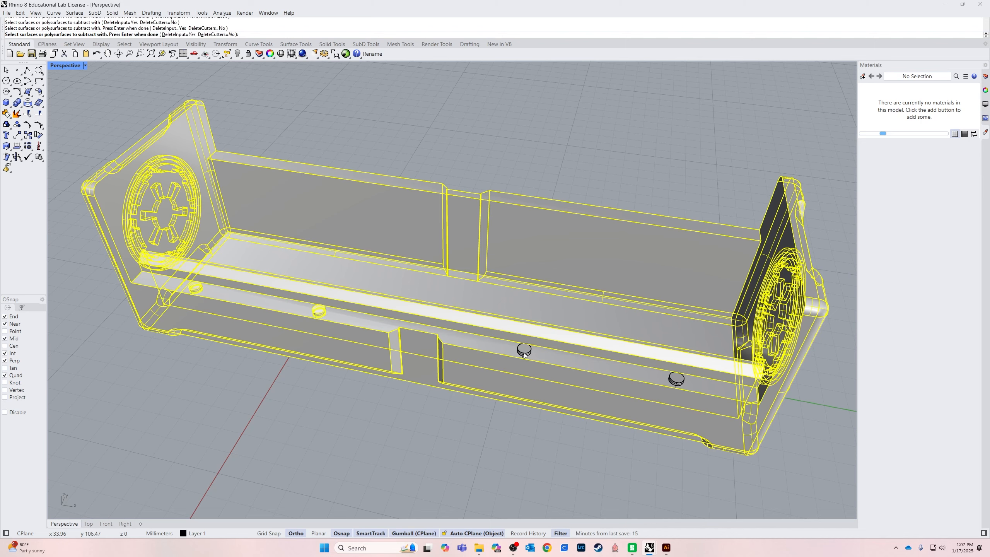
{"action": "left_click", "coordinate": [525, 351]}
{"action": "left_click", "coordinate": [677, 381]}
{"action": "key", "text": "Return"}
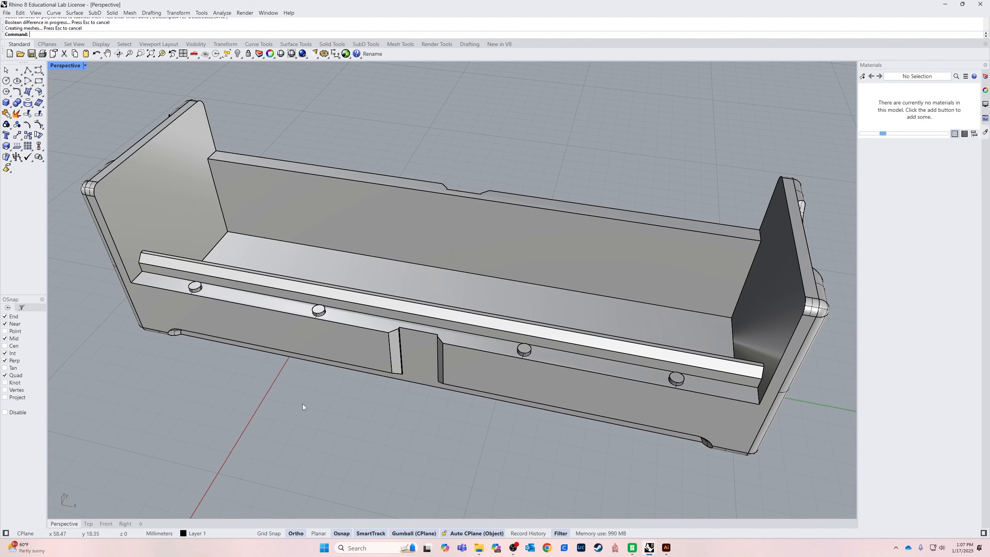
Hide the lower box and bring the upper solid back into view together with the four discs.
{"action": "right_click_drag", "start_coordinate": [235, 367], "coordinate": [344, 283]}
{"action": "left_click", "coordinate": [344, 283]}
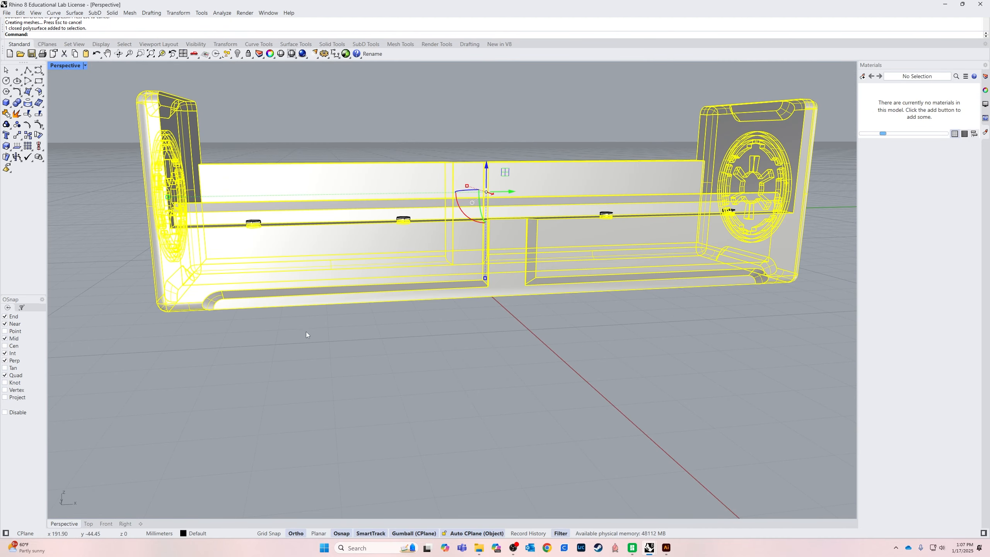
{"action": "key", "text": "ctrl+h"}
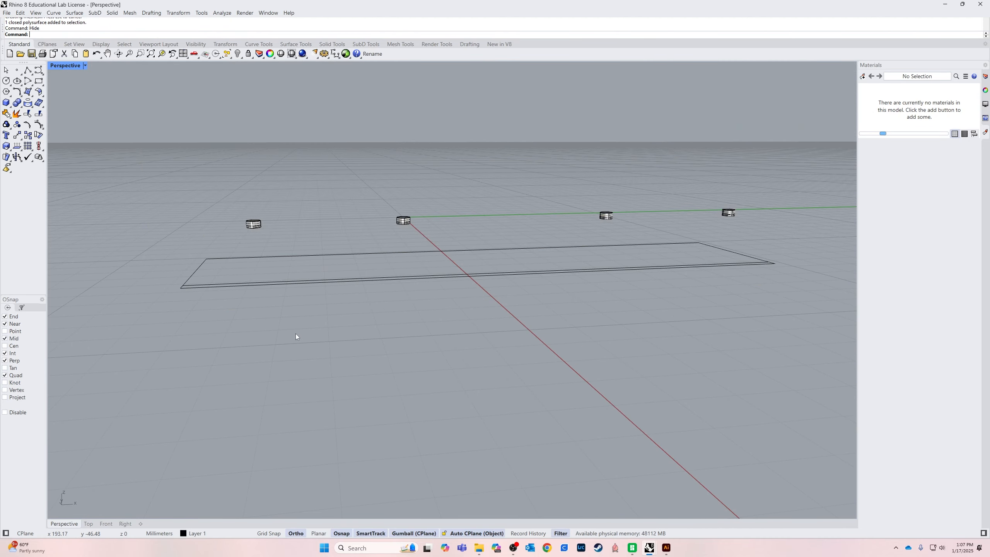
{"action": "middle_click", "coordinate": [322, 360]}
{"action": "left_click", "coordinate": [312, 351]}
{"action": "left_click", "coordinate": [339, 269]}
{"action": "key", "text": "ctrl+h"}
{"action": "right_click_drag", "start_coordinate": [343, 331], "coordinate": [409, 219]}
{"action": "left_click", "coordinate": [463, 163]}
{"action": "type", "text": "BooleanDifference"}
{"action": "key", "text": "Return"}
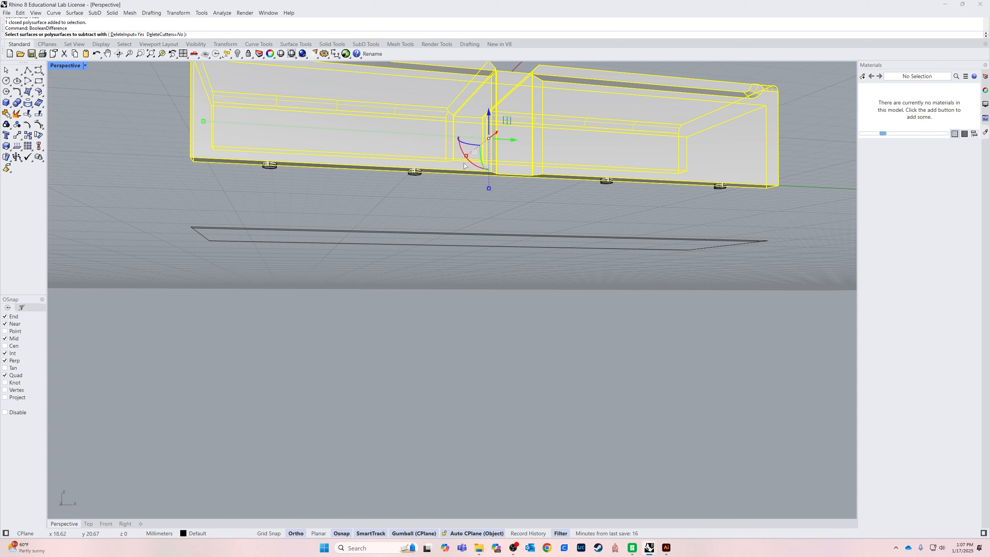
{"action": "key", "text": "Escape"}
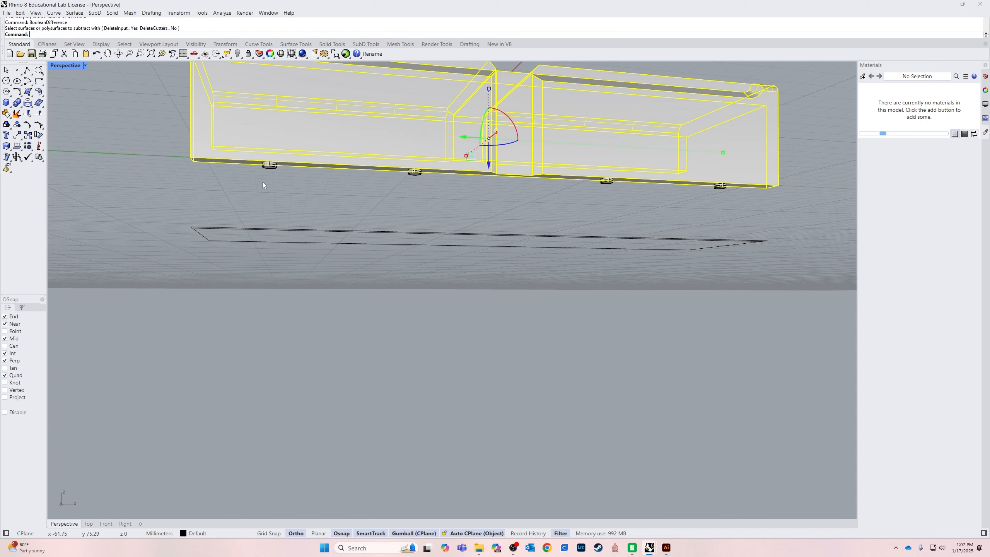
{"action": "left_click", "coordinate": [252, 182]}
Subtract the four discs from the upper solid with BooleanDifference, keeping the cutters.
{"action": "key", "text": "Return"}
{"action": "left_click", "coordinate": [343, 137]}
{"action": "key", "text": "Return"}
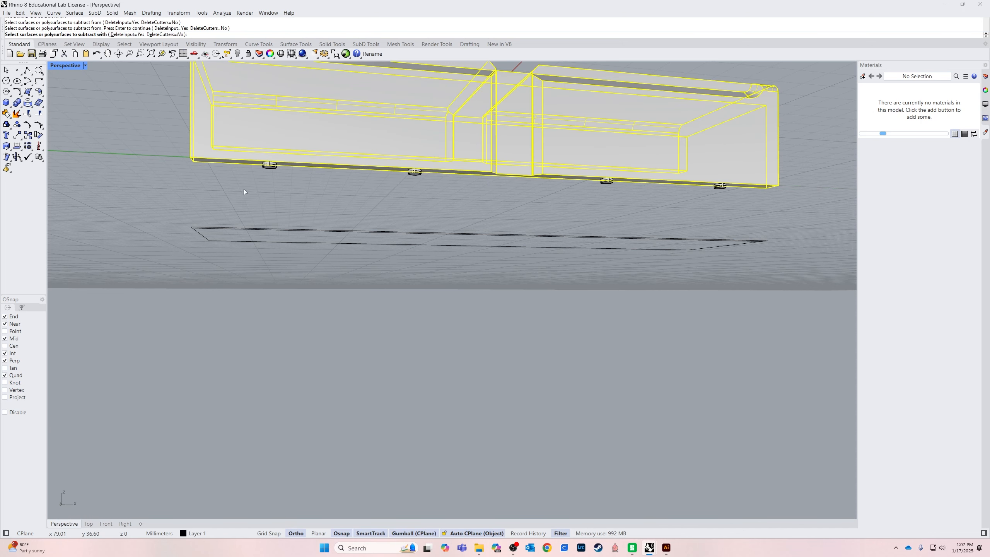
{"action": "left_click_drag", "start_coordinate": [242, 188], "coordinate": [768, 162]}
{"action": "left_click_drag", "start_coordinate": [565, 206], "coordinate": [761, 158]}
{"action": "key", "text": "Return"}
Delete the four cutter discs together with their circles and construction lines.
{"action": "left_click_drag", "start_coordinate": [204, 194], "coordinate": [753, 145]}
{"action": "key", "text": "Delete"}
{"action": "right_click_drag", "start_coordinate": [709, 242], "coordinate": [673, 163]}
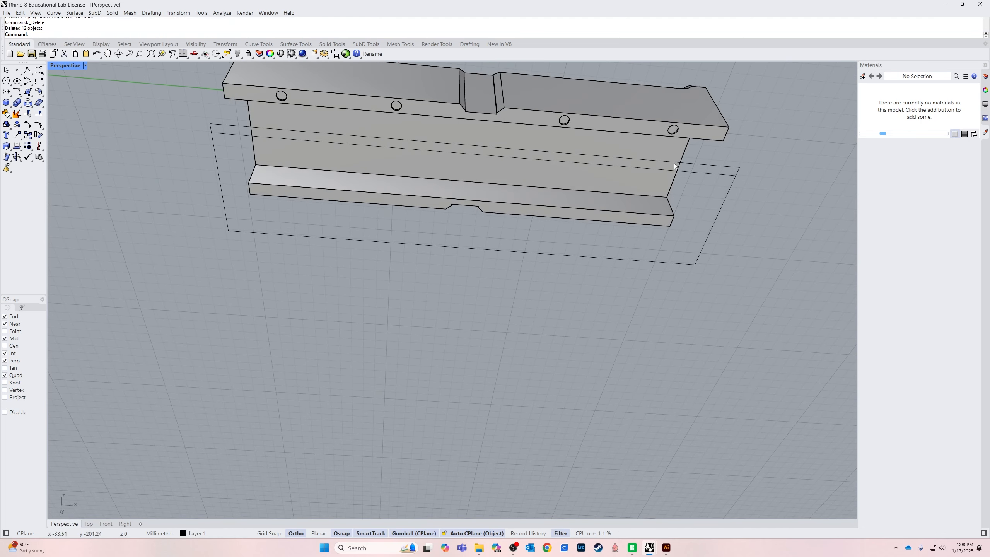
{"action": "scroll", "coordinate": [690, 131], "scroll_direction": "up", "scroll_amount": 5}
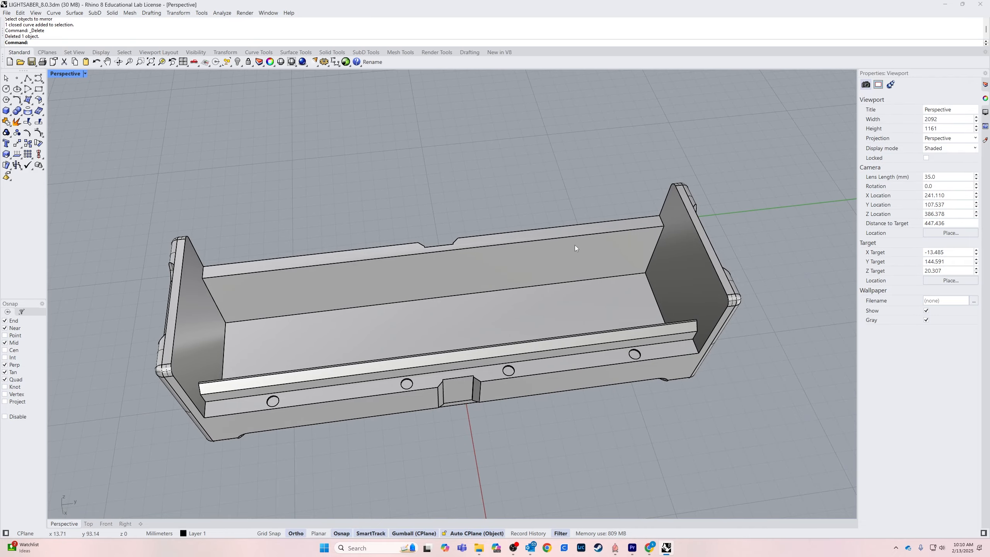
Examine the lower box's long walls, rims and centre notches from both sides.
{"action": "right_click_drag", "start_coordinate": [575, 244], "coordinate": [343, 271]}
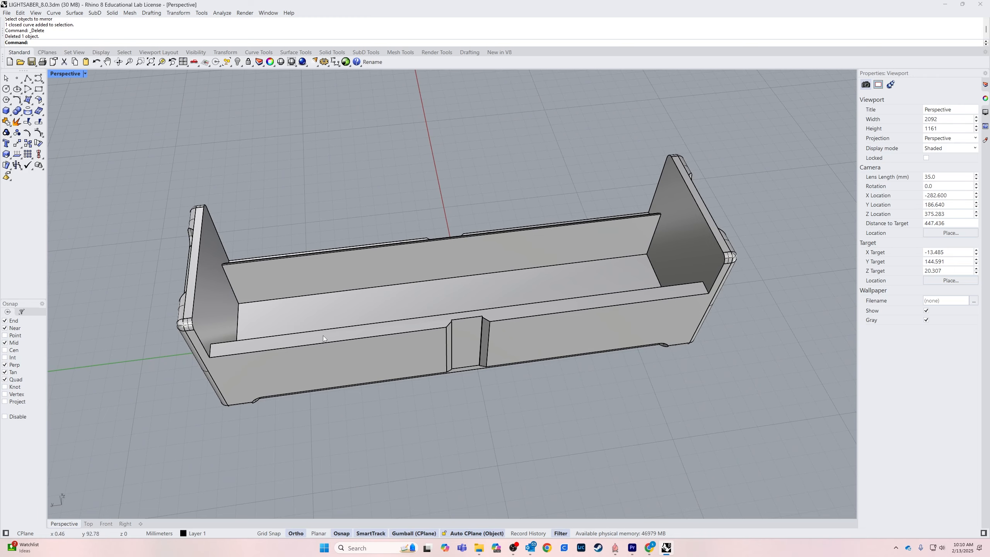
{"action": "right_click_drag", "start_coordinate": [315, 342], "coordinate": [375, 326]}
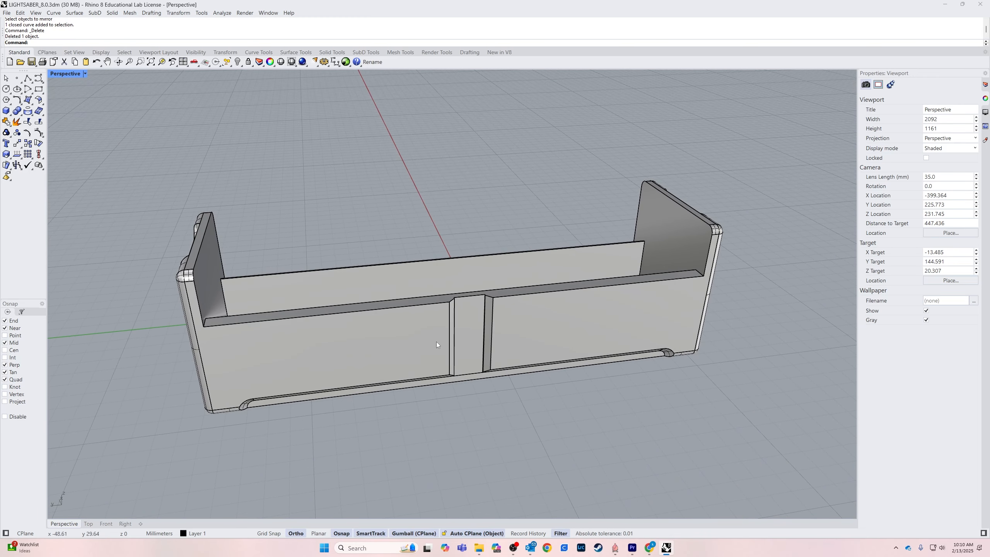
{"action": "right_click_drag", "start_coordinate": [436, 342], "coordinate": [75, 360]}
{"action": "scroll", "coordinate": [277, 251], "scroll_direction": "up", "scroll_amount": 8}
{"action": "scroll", "coordinate": [317, 252], "scroll_direction": "down", "scroll_amount": 5}
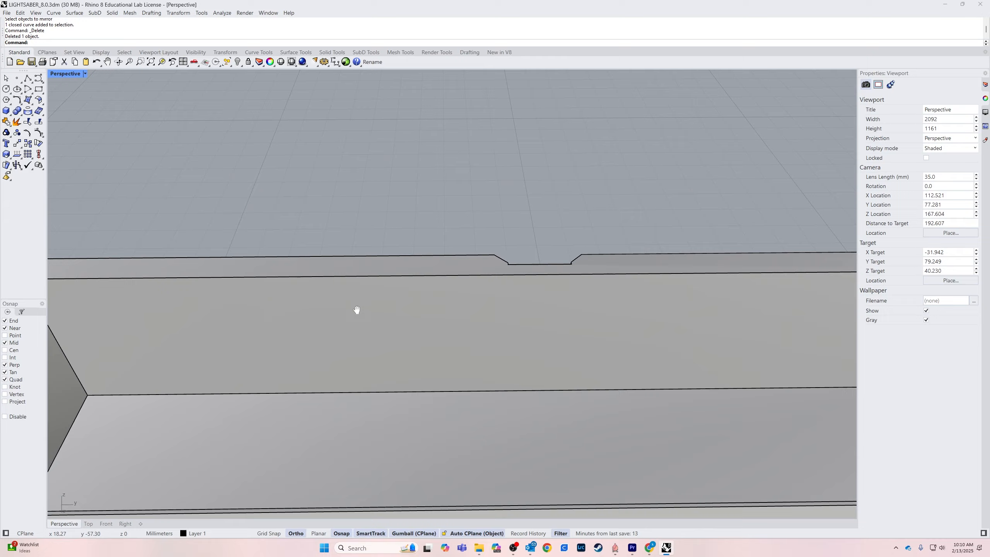
{"action": "type", "text": "r"}
{"action": "right_click_drag", "start_coordinate": [322, 283], "coordinate": [504, 308]}
{"action": "key", "text": "Escape"}
{"action": "right_click_drag", "start_coordinate": [360, 482], "coordinate": [415, 485]}
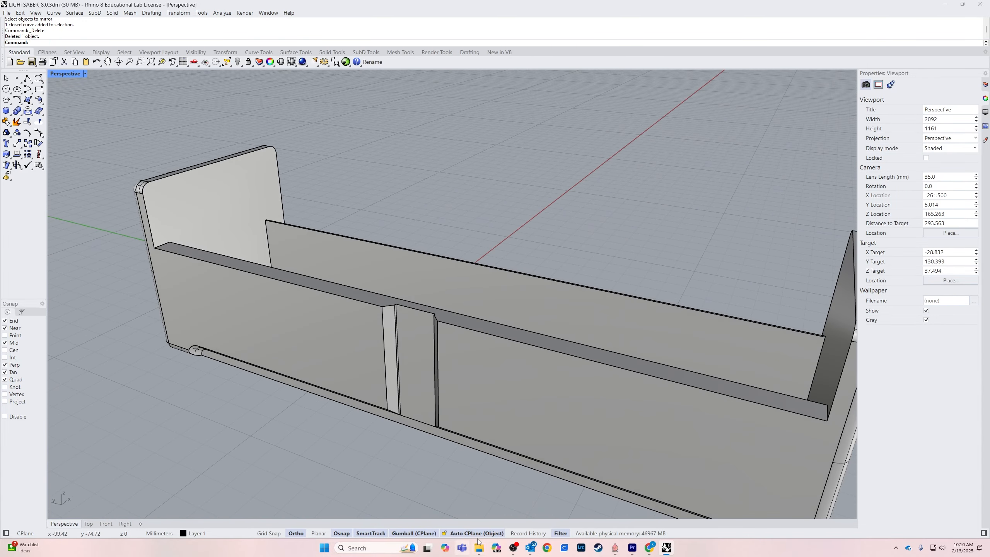
Draw a rectangle with length -10 mm and width 1" on the top face of the long wall without holes, starting at its inner edge.
{"action": "left_click", "coordinate": [553, 345]}
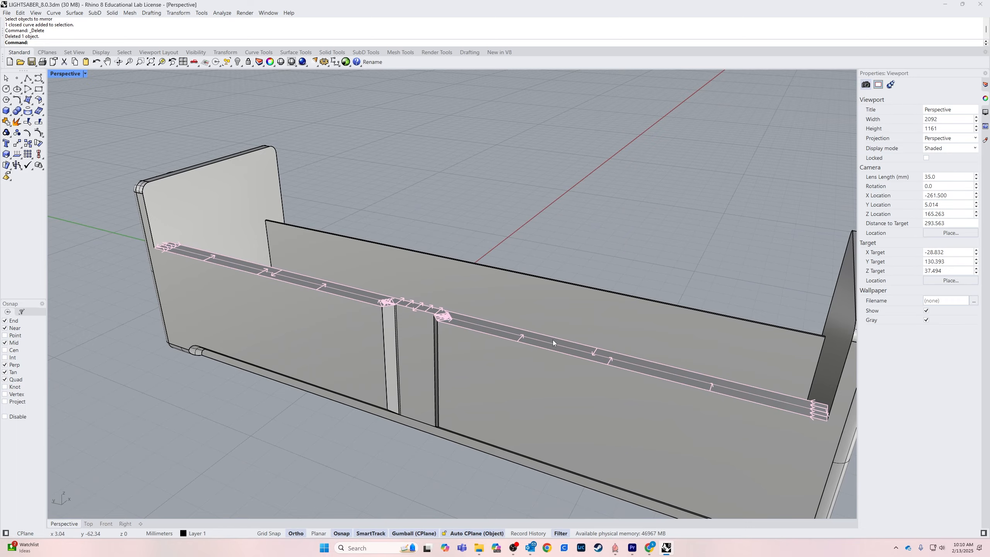
{"action": "right_click_drag", "start_coordinate": [533, 377], "coordinate": [565, 340]}
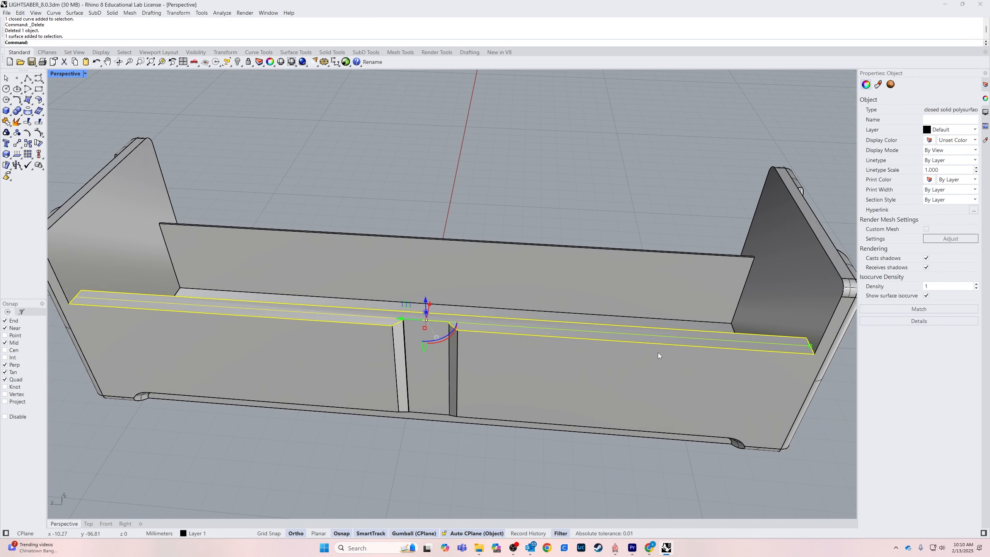
{"action": "type", "text": "rectangle"}
{"action": "key", "text": "Return"}
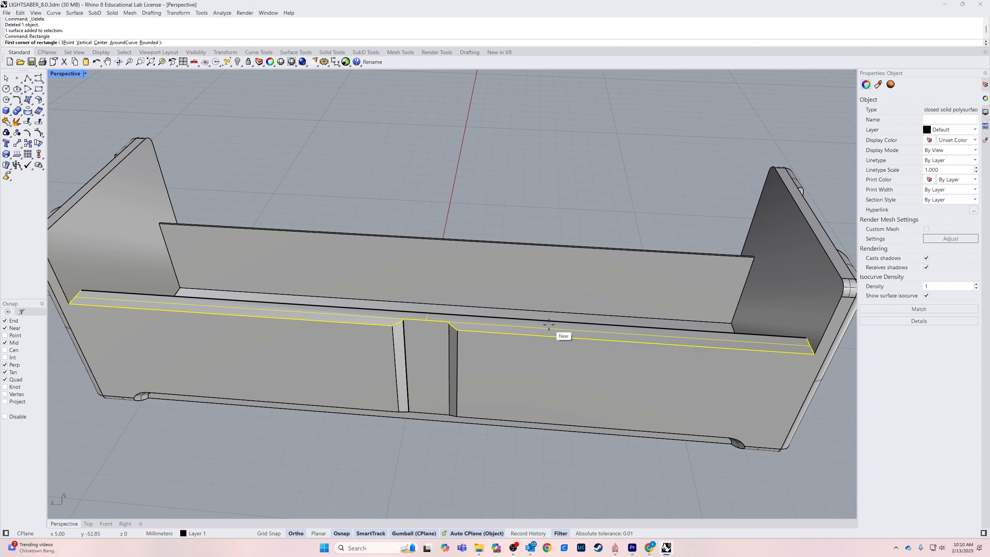
{"action": "left_click", "coordinate": [549, 324]}
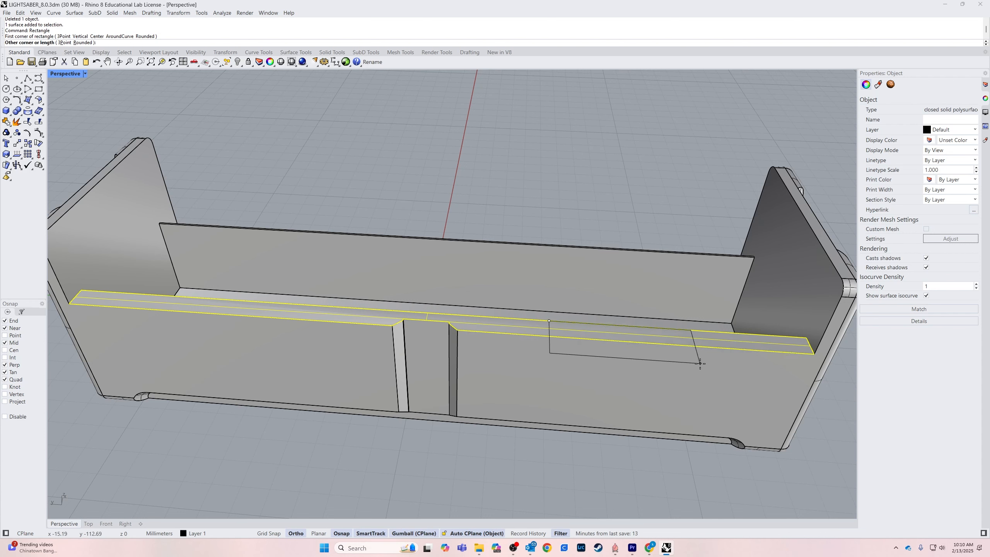
{"action": "type", "text": "1"}
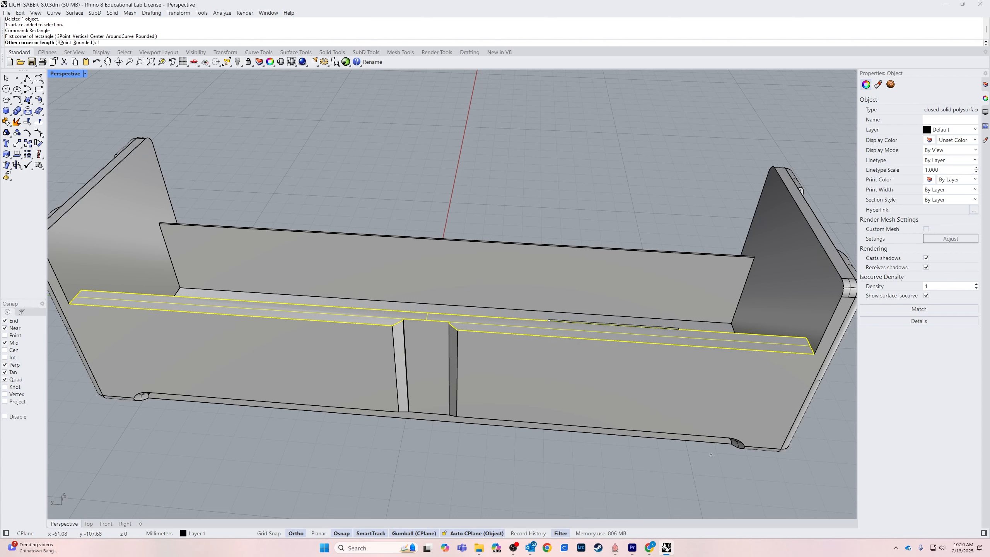
{"action": "type", "text": "0"}
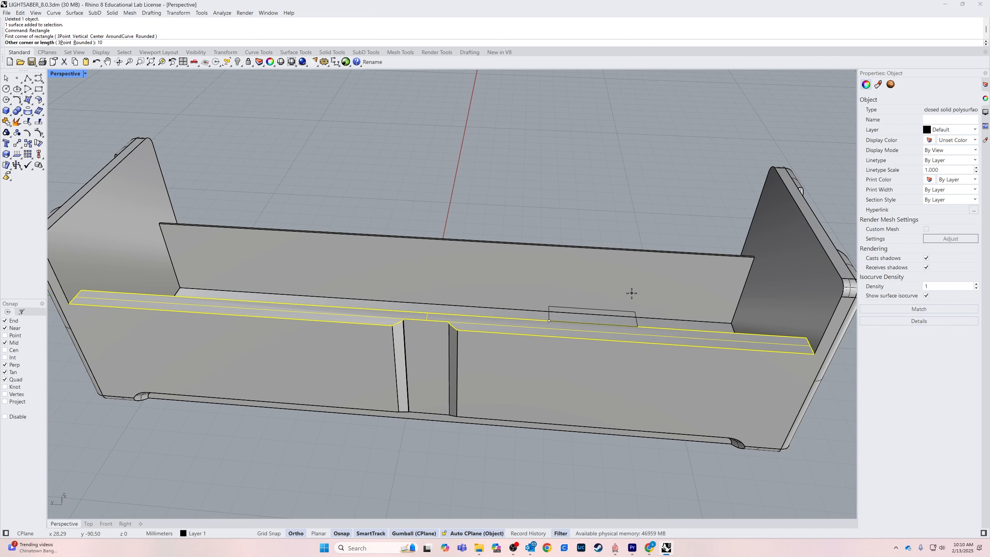
{"action": "key", "text": "BackSpace"}
{"action": "key", "text": "BackSpace"}
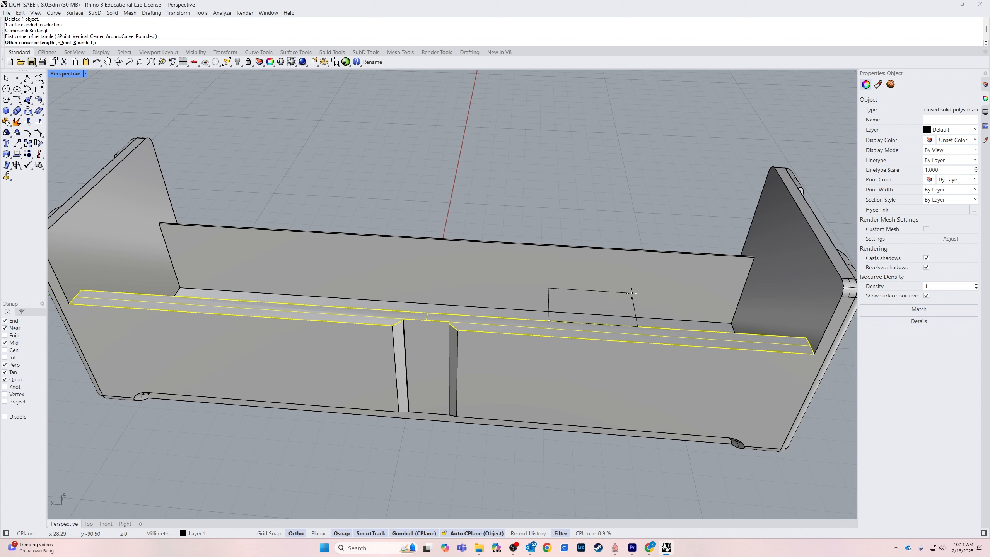
{"action": "type", "text": "-10"}
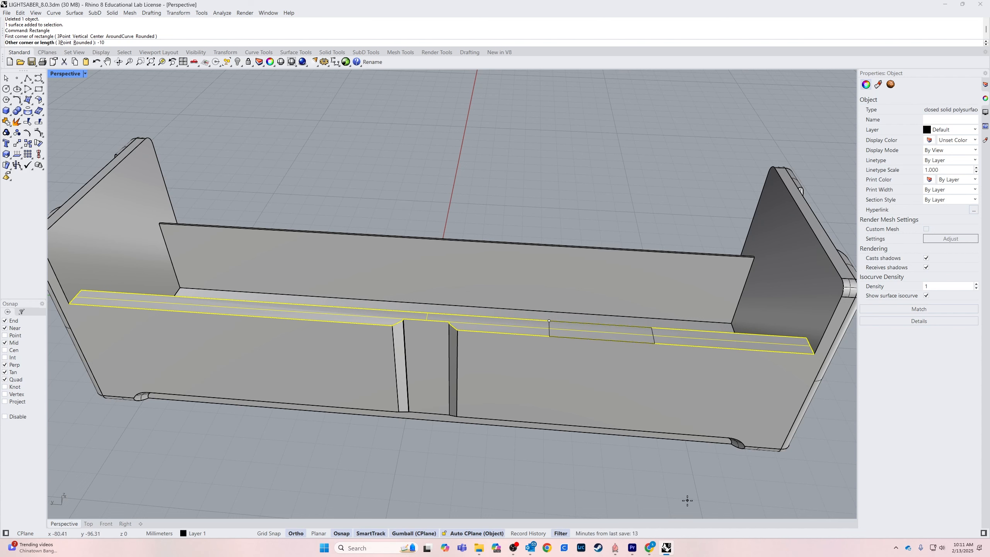
{"action": "key", "text": "Return"}
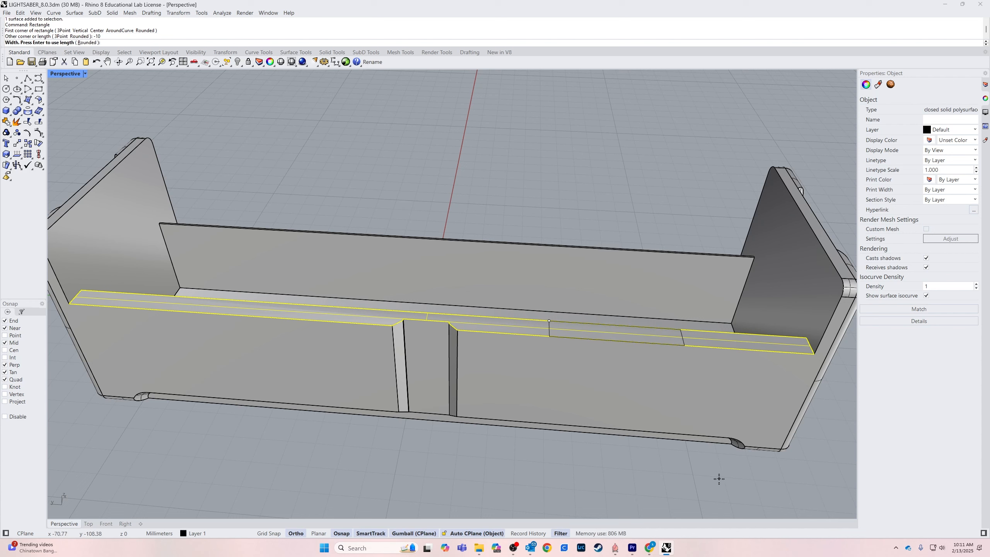
{"action": "type", "text": "1\""}
{"action": "key", "text": "Return"}
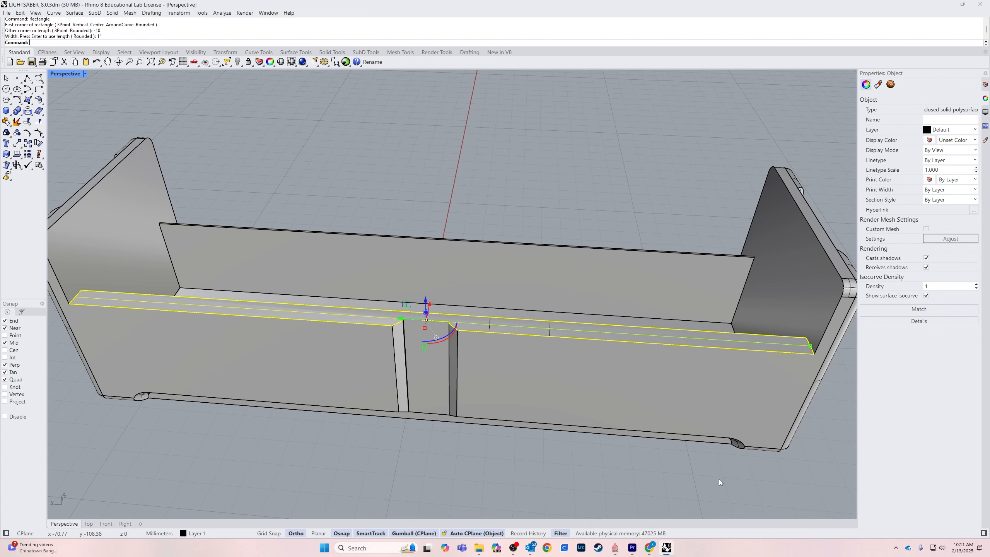
Move the rectangle along the wall's top face, away from the centre notch toward the nearer end wall.
{"action": "scroll", "coordinate": [524, 340], "scroll_direction": "up", "scroll_amount": 2}
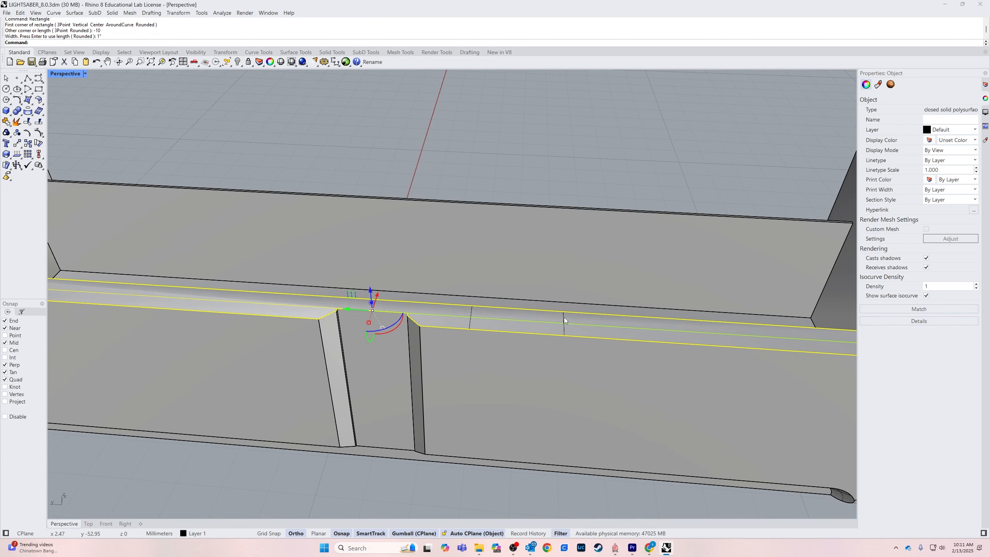
{"action": "left_click", "coordinate": [564, 317]}
{"action": "scroll", "coordinate": [456, 309], "scroll_direction": "down", "scroll_amount": 3}
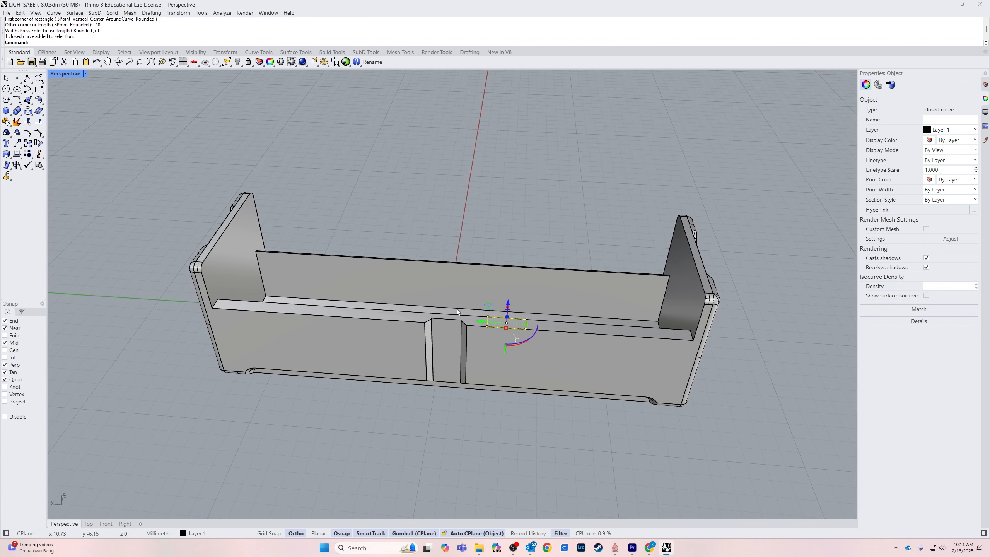
{"action": "left_click_drag", "start_coordinate": [482, 322], "coordinate": [570, 332]}
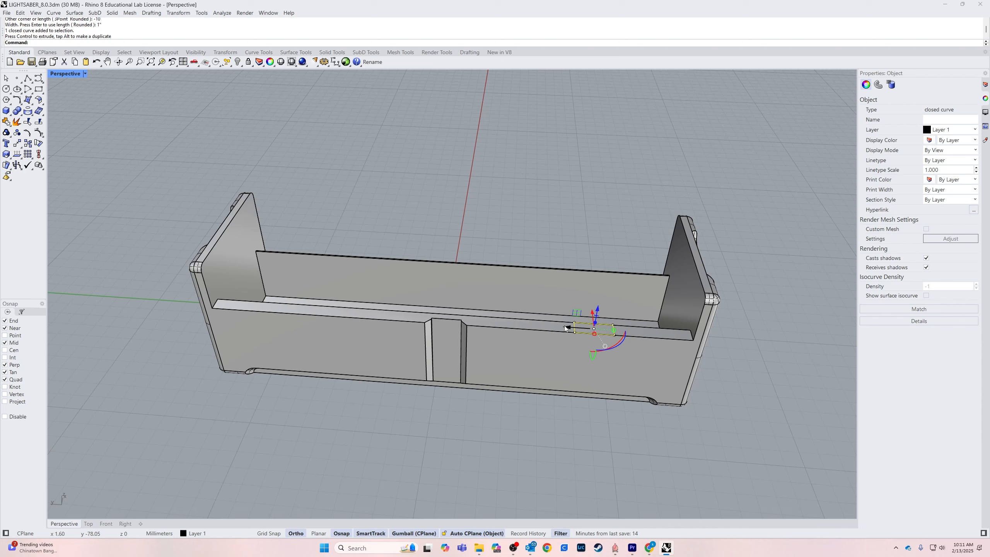
{"action": "left_click_drag", "start_coordinate": [568, 328], "coordinate": [402, 325]}
{"action": "key", "text": "Escape"}
Move the rectangle along the long wall's top face, about 8 mm closer to the centre notch.
{"action": "left_click_drag", "start_coordinate": [561, 483], "coordinate": [549, 478]}
{"action": "right_click_drag", "start_coordinate": [536, 427], "coordinate": [528, 469]}
{"action": "left_click", "coordinate": [566, 345]}
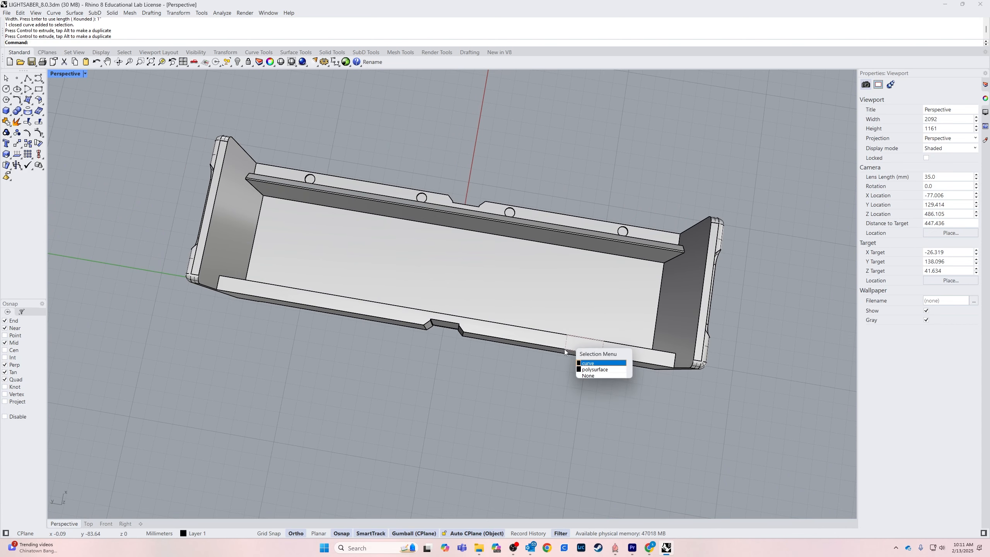
{"action": "left_click", "coordinate": [593, 368]}
{"action": "left_click", "coordinate": [561, 342]}
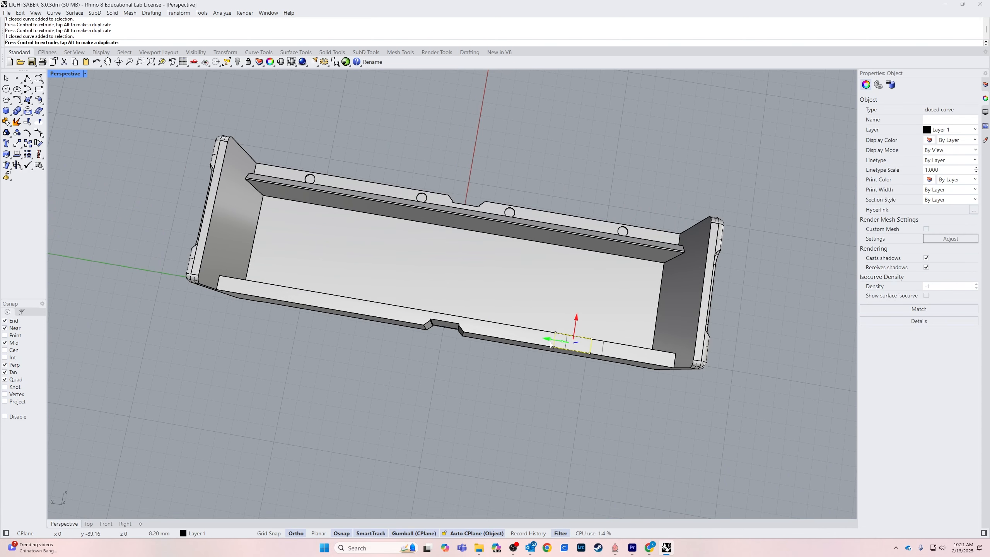
{"action": "left_click", "coordinate": [518, 407]}
{"action": "right_click_drag", "start_coordinate": [517, 408], "coordinate": [542, 409]}
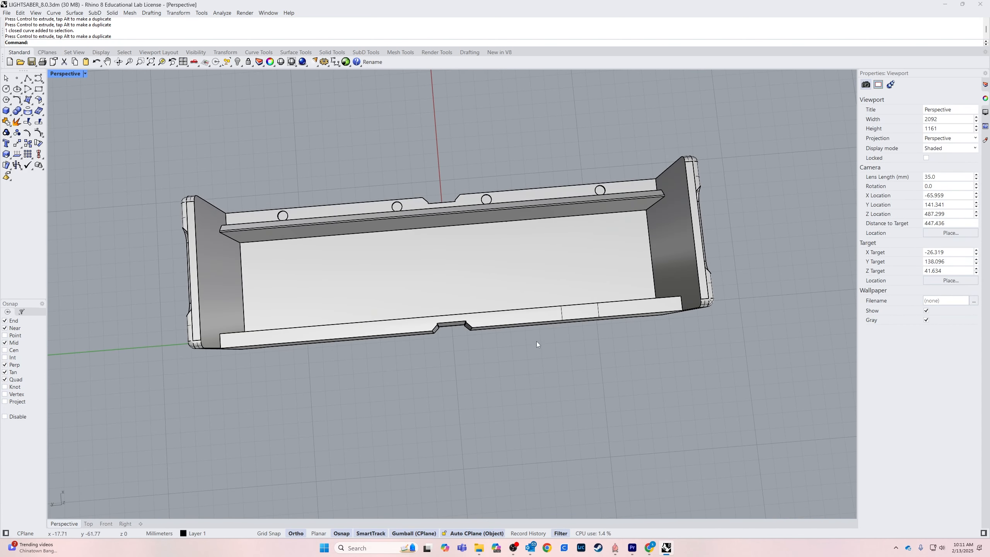
Mirror the rectangle to the other half of the wall about the midpoint of the centre notch.
{"action": "type", "text": "mirr"}
{"action": "key", "text": "Return"}
{"action": "left_click", "coordinate": [563, 314]}
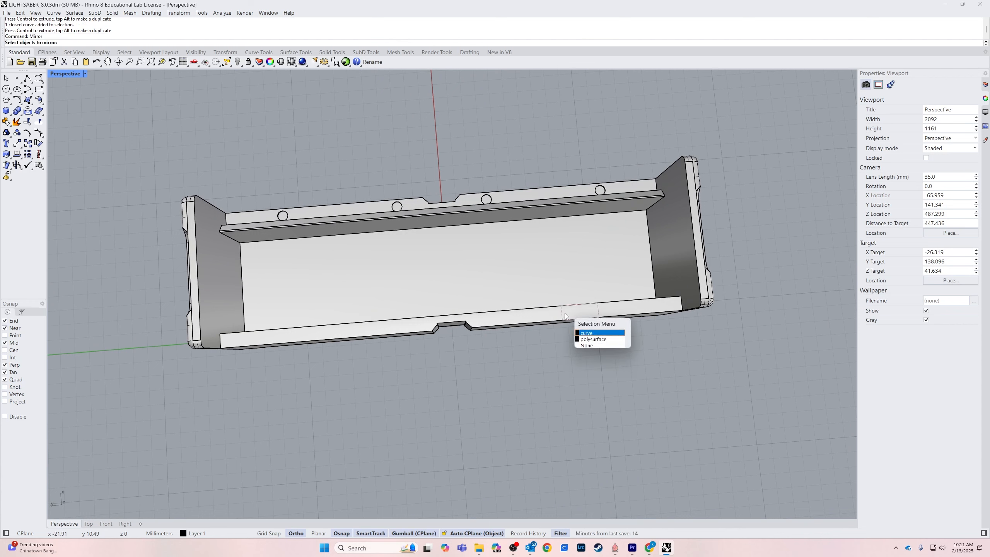
{"action": "left_click", "coordinate": [581, 329]}
{"action": "key", "text": "Return"}
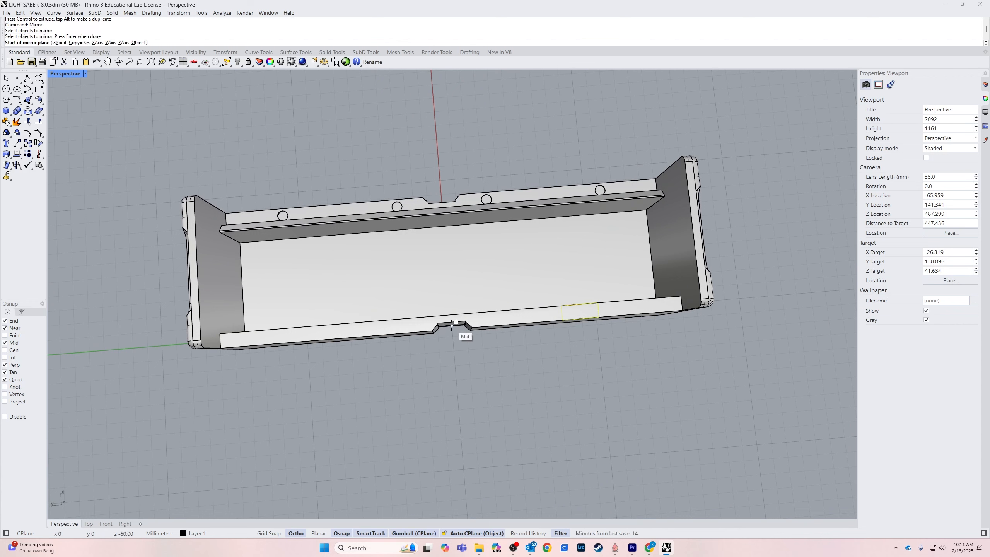
{"action": "left_click", "coordinate": [451, 323]}
{"action": "left_click", "coordinate": [456, 377]}
Extrude both rim rectangles upward into thin rectangular blocks.
{"action": "right_click_drag", "start_coordinate": [464, 390], "coordinate": [480, 281]}
{"action": "left_click", "coordinate": [314, 315]}
{"action": "left_click_drag", "start_coordinate": [279, 260], "coordinate": [384, 345]}
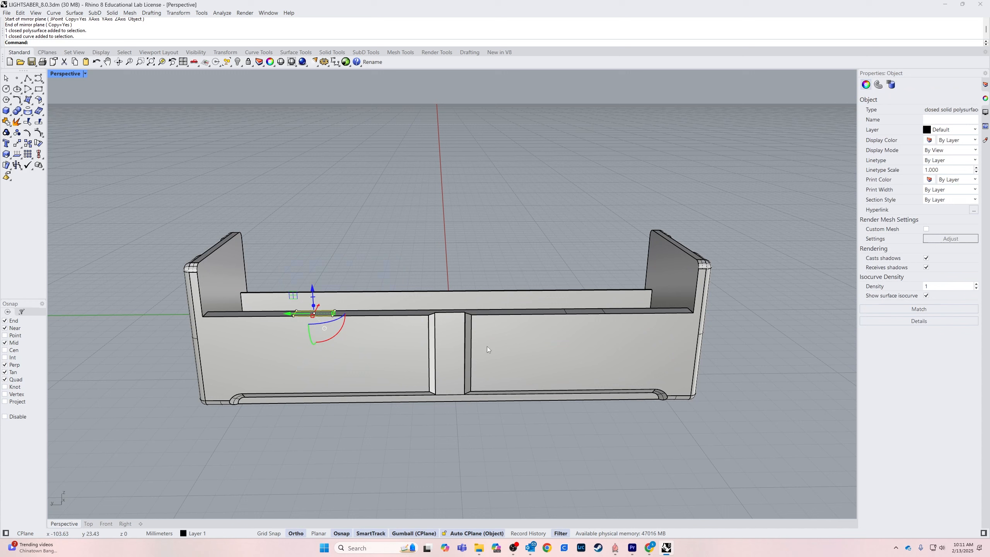
{"action": "left_click_drag", "start_coordinate": [540, 200], "coordinate": [641, 353], "text": "shift"}
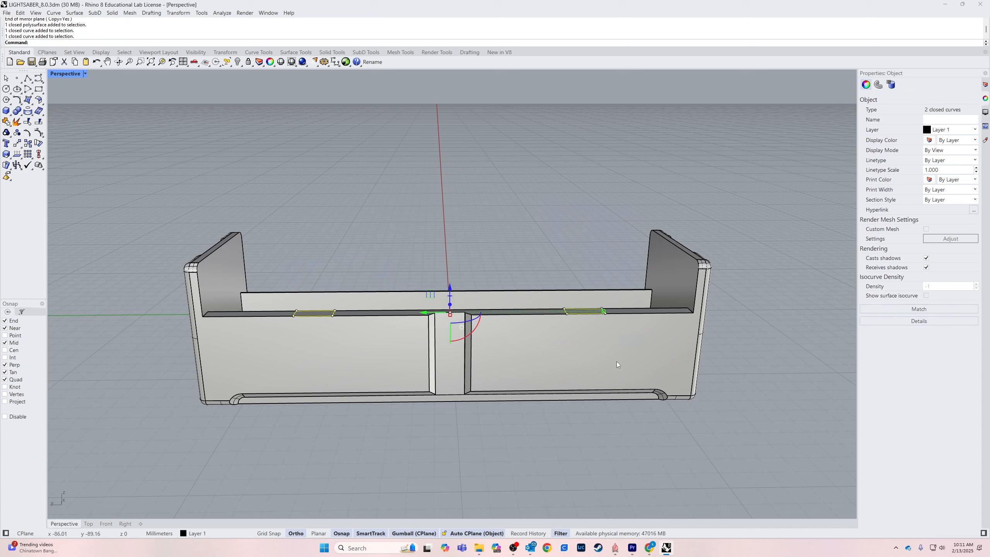
{"action": "left_click", "coordinate": [450, 306]}
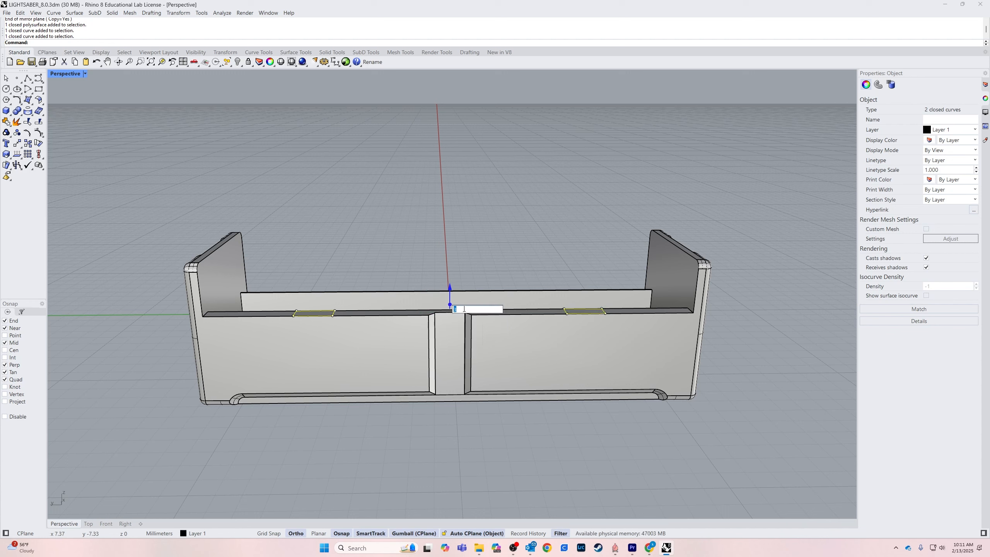
{"action": "key", "text": "Return"}
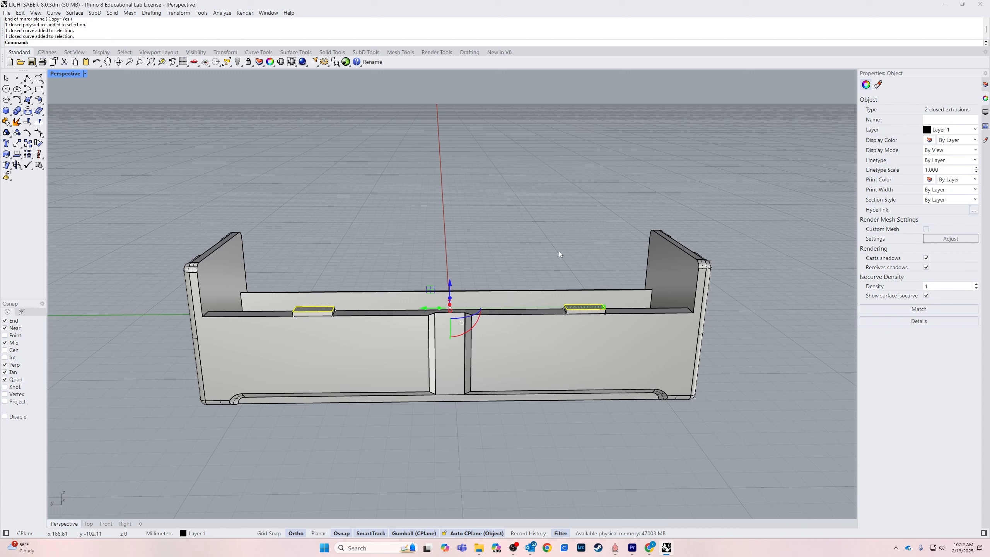
Move both rectangular blocks vertically by -1 mm so they sink into the rim.
{"action": "key", "text": "Escape"}
{"action": "left_click", "coordinate": [313, 311]}
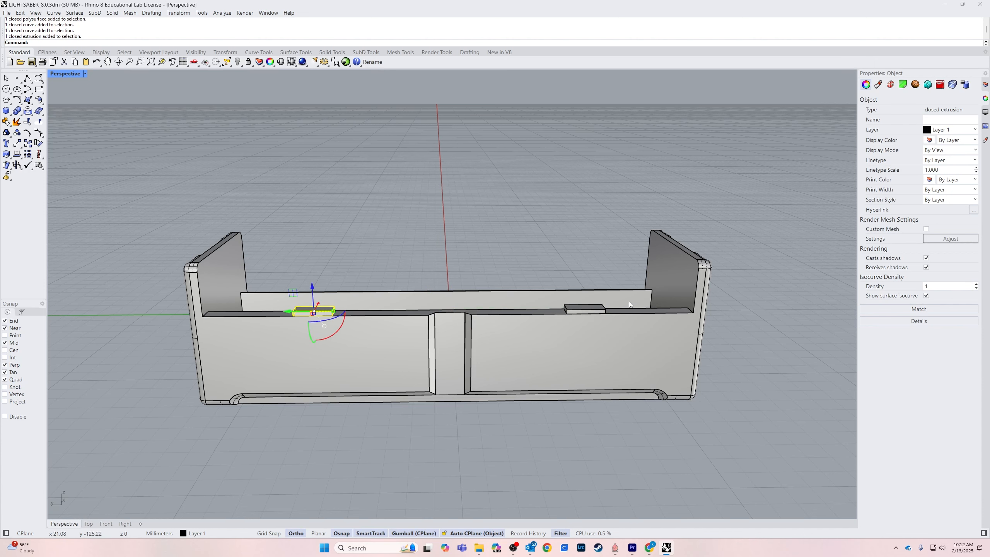
{"action": "left_click", "coordinate": [584, 309], "text": "shift"}
{"action": "left_click", "coordinate": [450, 285]}
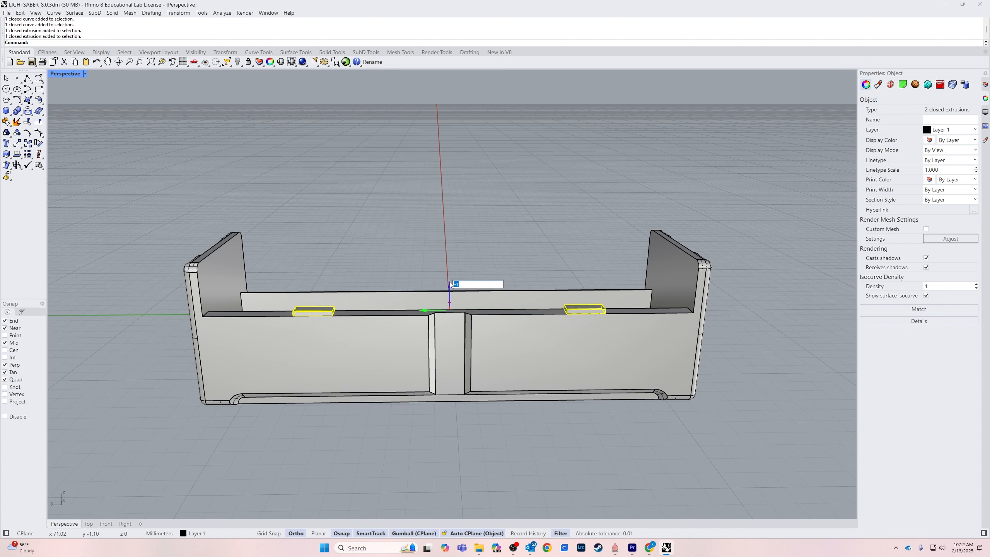
{"action": "type", "text": "-1"}
{"action": "key", "text": "Return"}
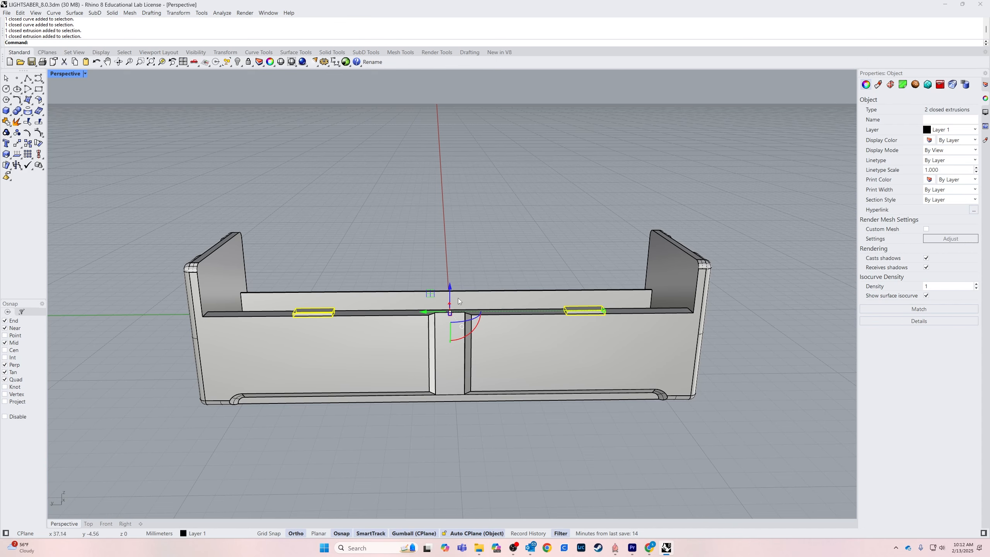
{"action": "left_click", "coordinate": [625, 452]}
{"action": "right_click_drag", "start_coordinate": [625, 452], "coordinate": [623, 432]}
Scale both blocks across the wall's thickness so they extend past its inner and outer faces.
{"action": "middle_click", "coordinate": [281, 246]}
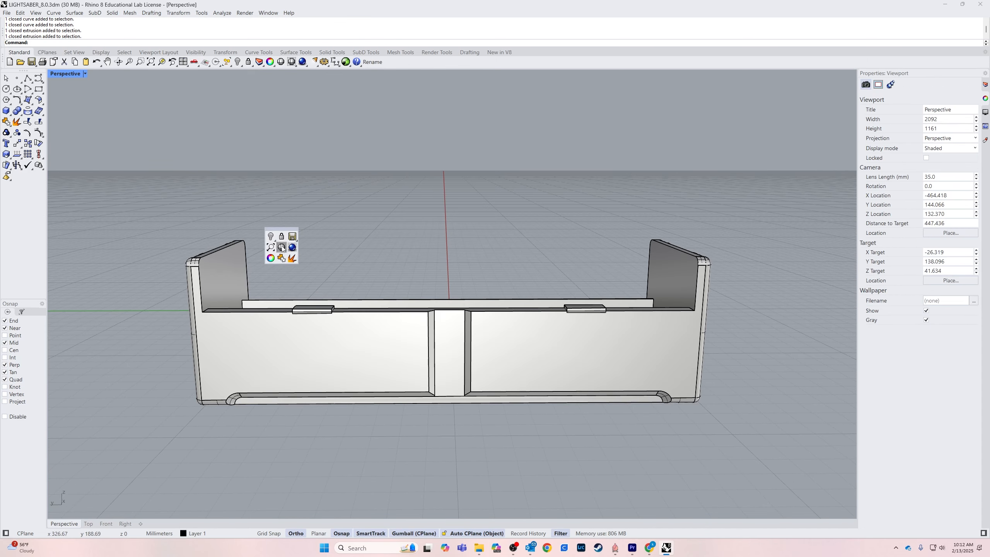
{"action": "right_click_drag", "start_coordinate": [414, 236], "coordinate": [346, 291]}
{"action": "left_click", "coordinate": [339, 265]}
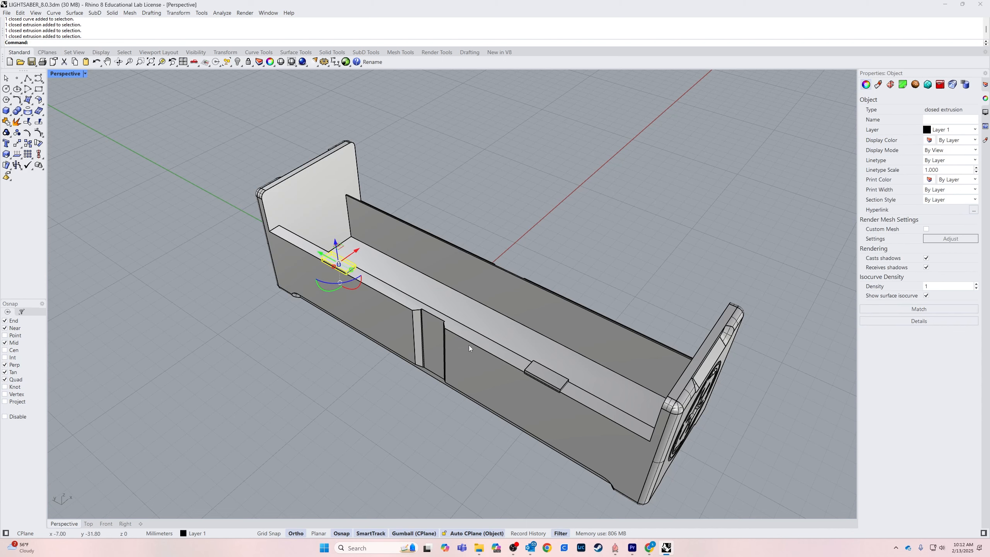
{"action": "left_click", "coordinate": [547, 372], "text": "shift"}
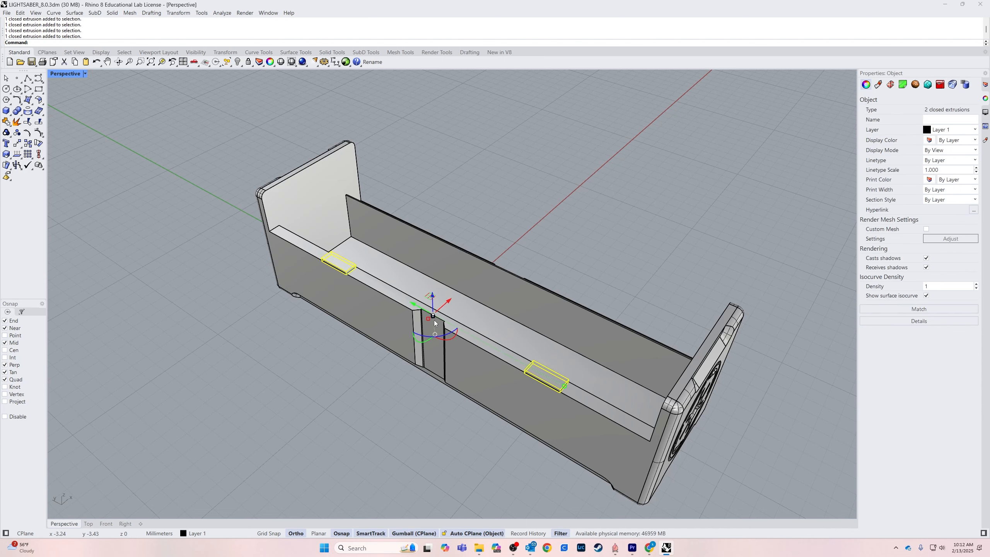
{"action": "left_click_drag", "start_coordinate": [429, 319], "coordinate": [421, 331]}
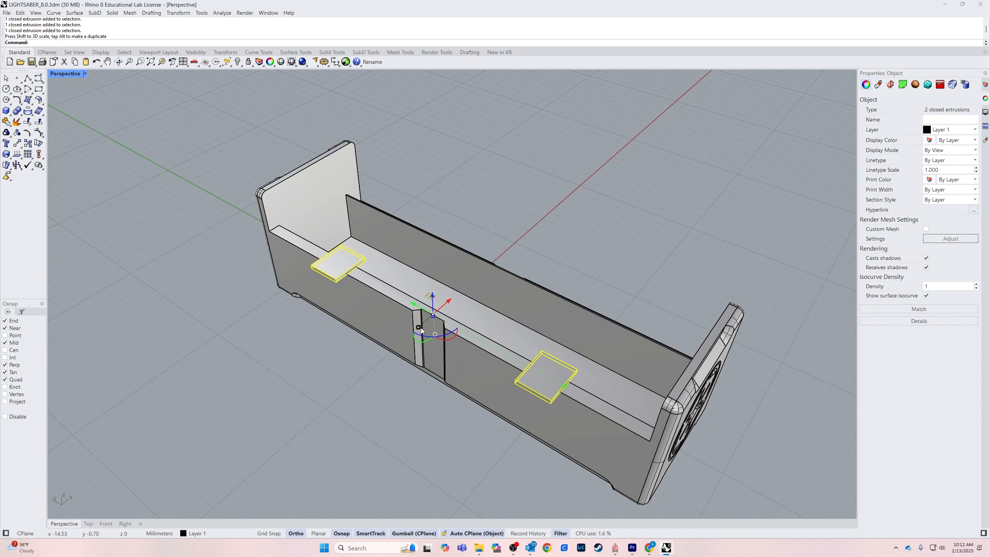
{"action": "left_click", "coordinate": [571, 221]}
{"action": "right_click_drag", "start_coordinate": [572, 221], "coordinate": [597, 193]}
Show the hidden objects and subtract both rectangular blocks from the lower box and the lid with BooleanDifference.
{"action": "middle_click", "coordinate": [597, 193]}
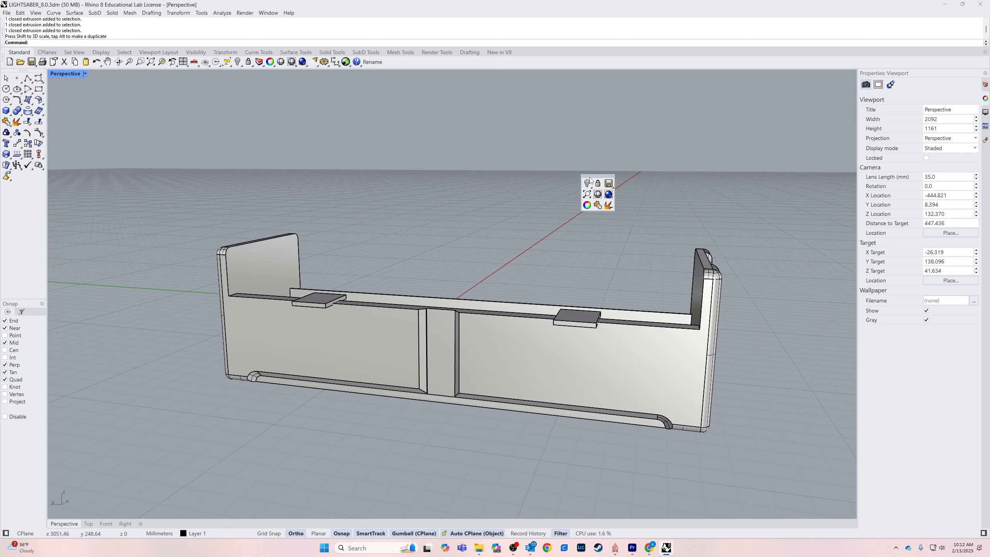
{"action": "left_click", "coordinate": [587, 182]}
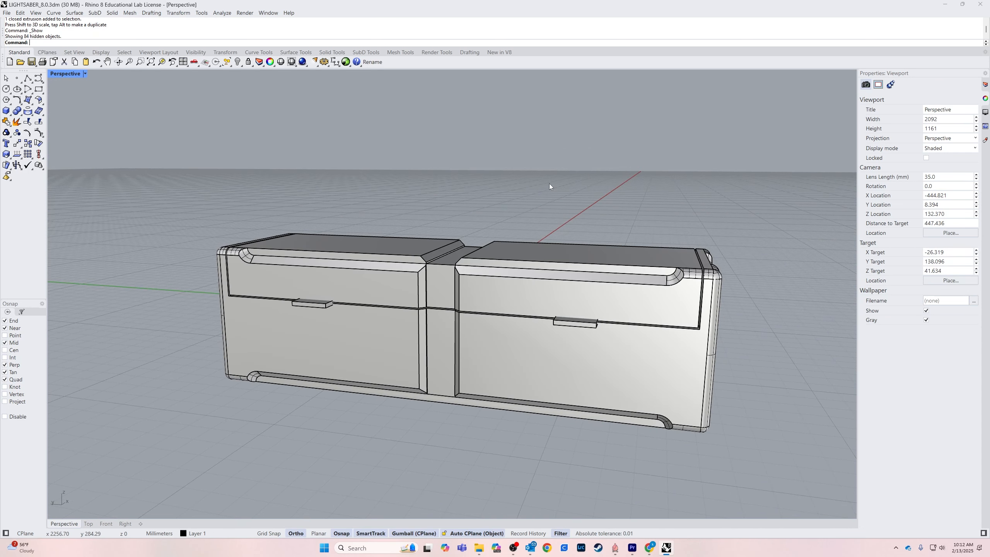
{"action": "type", "text": "BooleanDifference"}
{"action": "key", "text": "Return"}
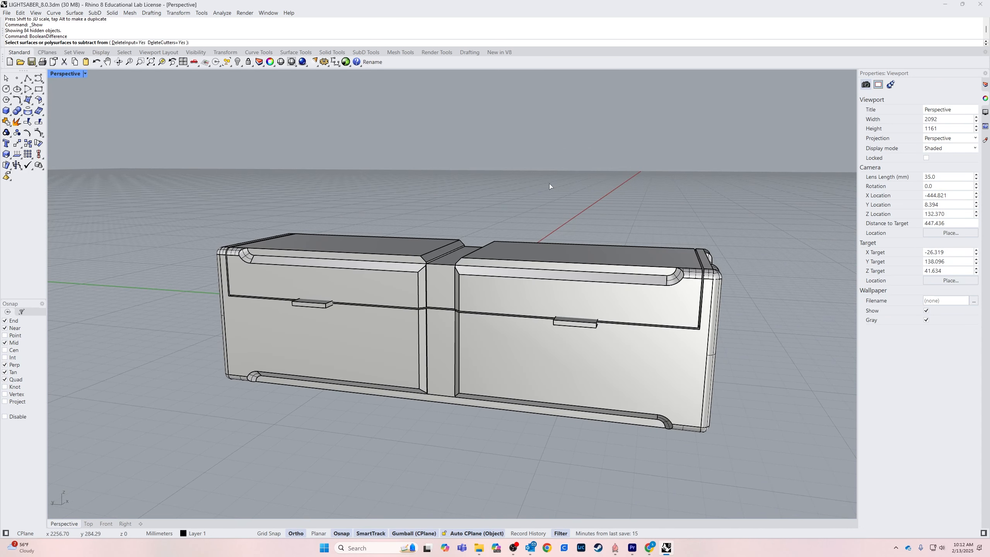
{"action": "left_click", "coordinate": [563, 316]}
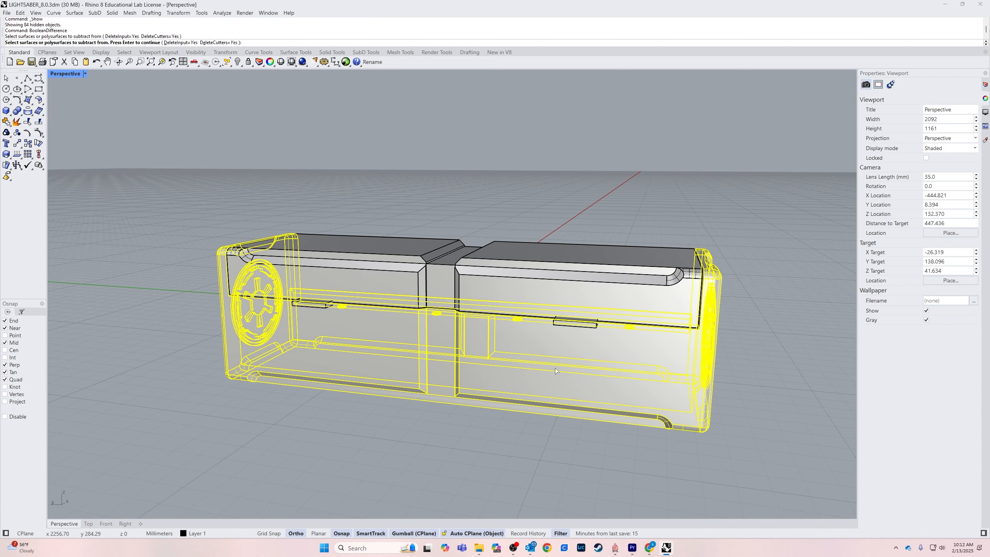
{"action": "left_click", "coordinate": [565, 290]}
{"action": "key", "text": "Return"}
{"action": "left_click", "coordinate": [571, 324]}
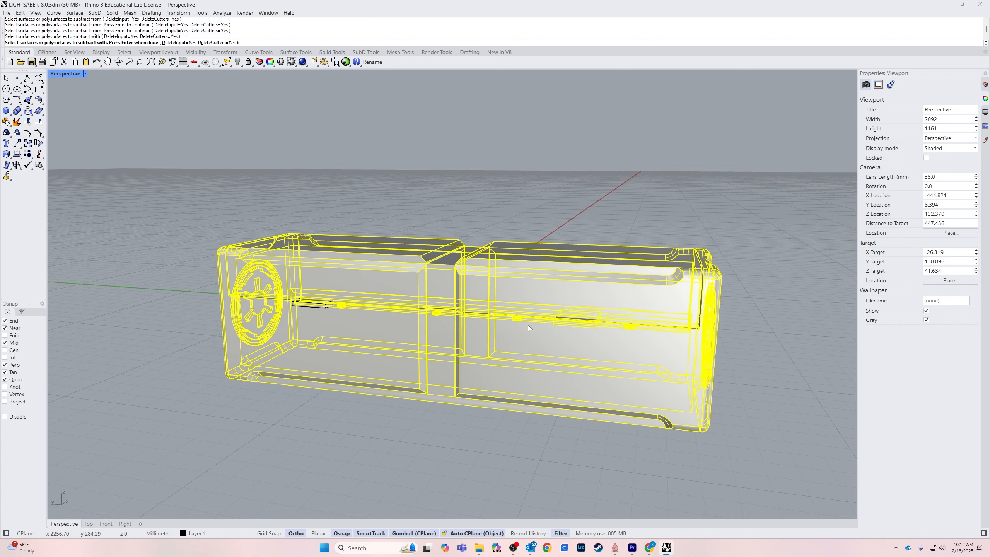
{"action": "left_click", "coordinate": [304, 308]}
{"action": "key", "text": "Return"}
Isolate the lower box and the lid from all other objects.
{"action": "right_click_drag", "start_coordinate": [295, 409], "coordinate": [336, 394]}
{"action": "left_click", "coordinate": [371, 288]}
{"action": "left_click", "coordinate": [377, 343], "text": "shift"}
{"action": "middle_click", "coordinate": [377, 342]}
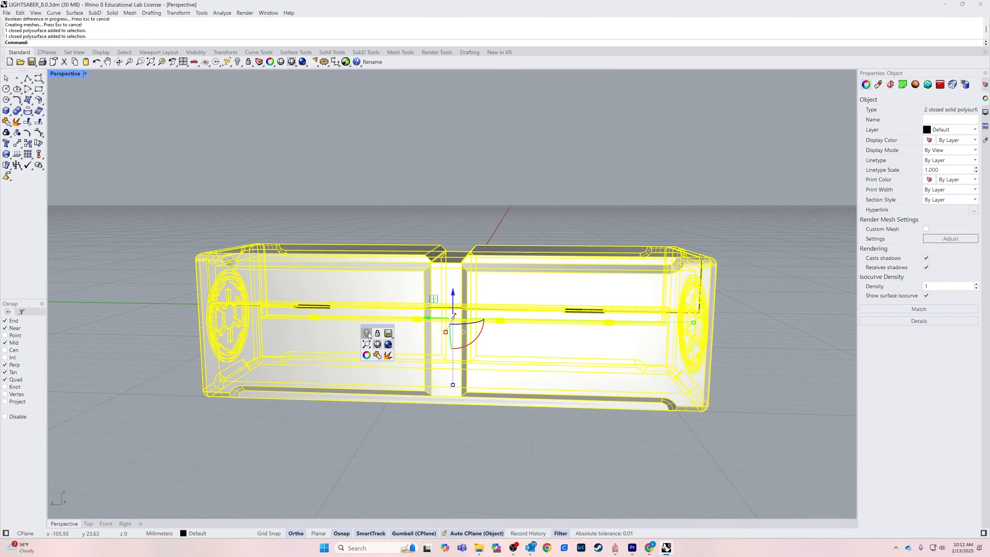
{"action": "left_click", "coordinate": [367, 334]}
{"action": "left_click", "coordinate": [400, 347]}
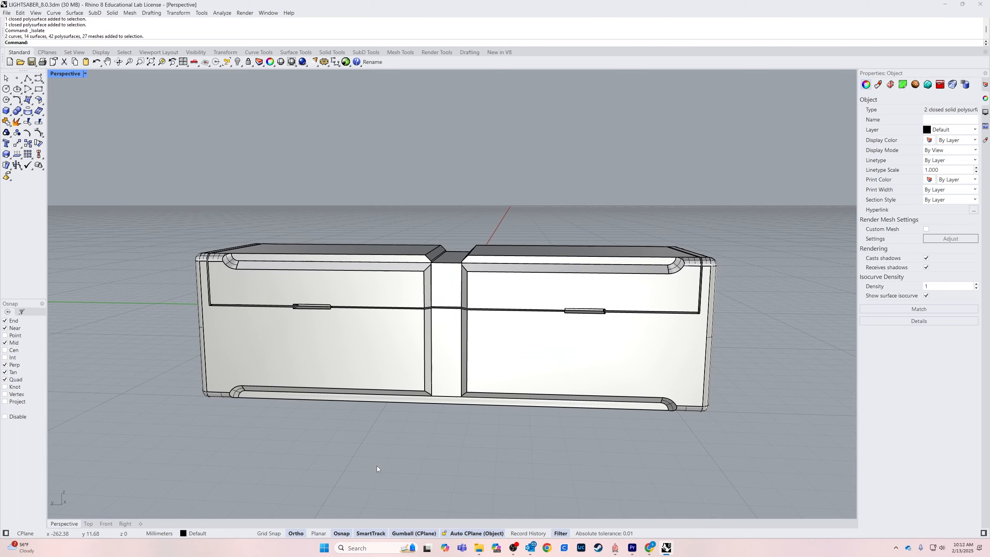
Place a copy of the closed box and lid well away from the original along the green axis.
{"action": "right_click_drag", "start_coordinate": [376, 468], "coordinate": [394, 336]}
{"action": "scroll", "coordinate": [386, 372], "scroll_direction": "down", "scroll_amount": 10}
{"action": "left_click", "coordinate": [460, 378]}
{"action": "left_click", "coordinate": [432, 409], "text": "shift"}
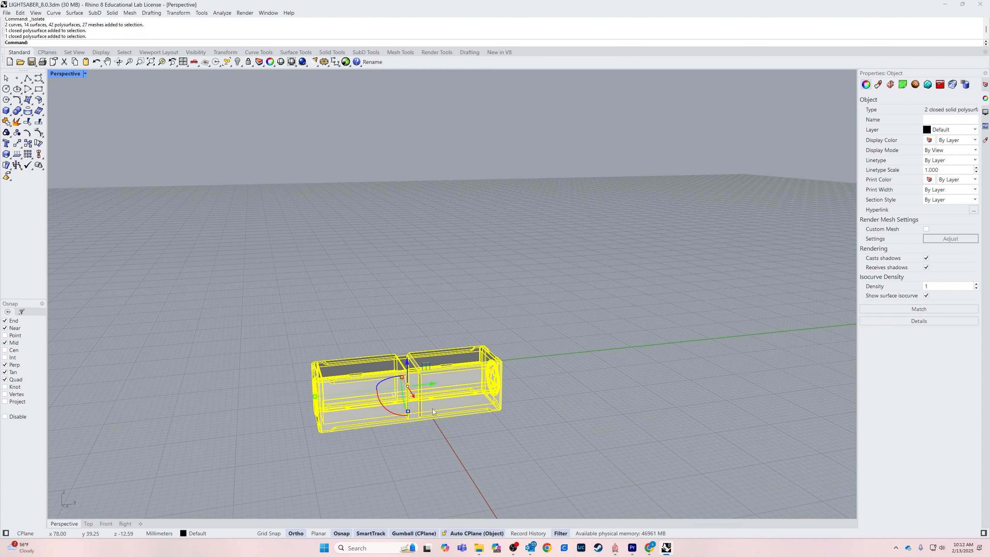
{"action": "left_click_drag", "start_coordinate": [434, 384], "coordinate": [841, 353]}
{"action": "left_click", "coordinate": [701, 452]}
Rotate the original box's lid open by 45 degrees.
{"action": "scroll", "coordinate": [368, 417], "scroll_direction": "up", "scroll_amount": 7}
{"action": "right_click_drag", "start_coordinate": [369, 417], "coordinate": [398, 411]}
{"action": "type", "text": "rotate"}
{"action": "key", "text": "Return"}
{"action": "type", "text": "45"}
{"action": "key", "text": "Return"}
{"action": "scroll", "coordinate": [364, 363], "scroll_direction": "down", "scroll_amount": 4}
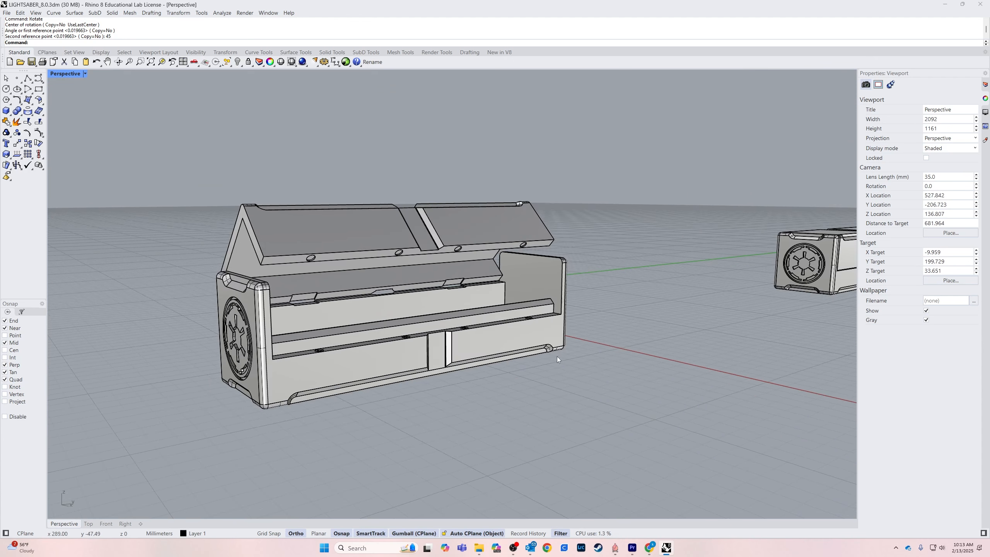
Show all hidden objects and pick among the overlapping parts at the red end of the lightsaber in the box.
{"action": "right_click_drag", "start_coordinate": [474, 390], "coordinate": [485, 428], "text": "shift"}
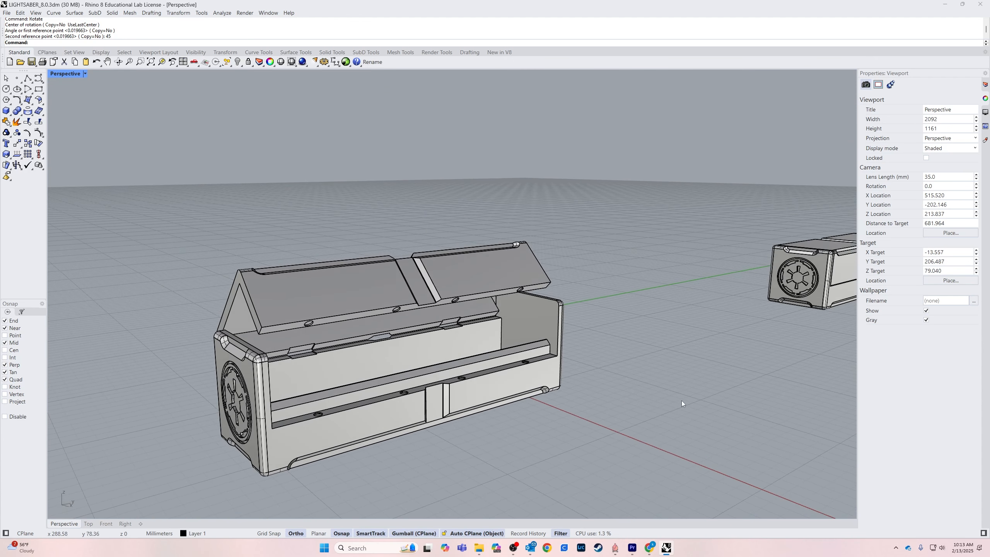
{"action": "middle_click", "coordinate": [581, 317]}
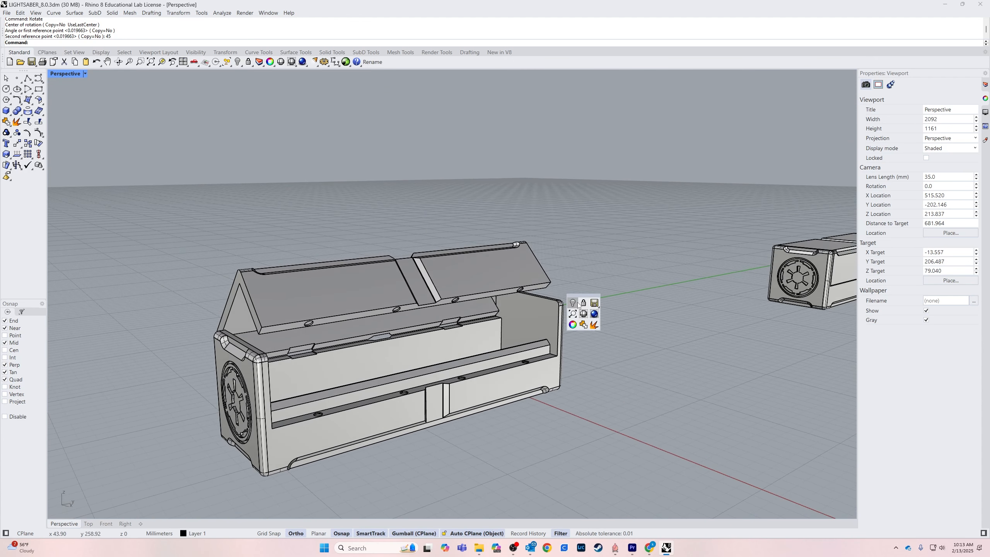
{"action": "left_click", "coordinate": [576, 304]}
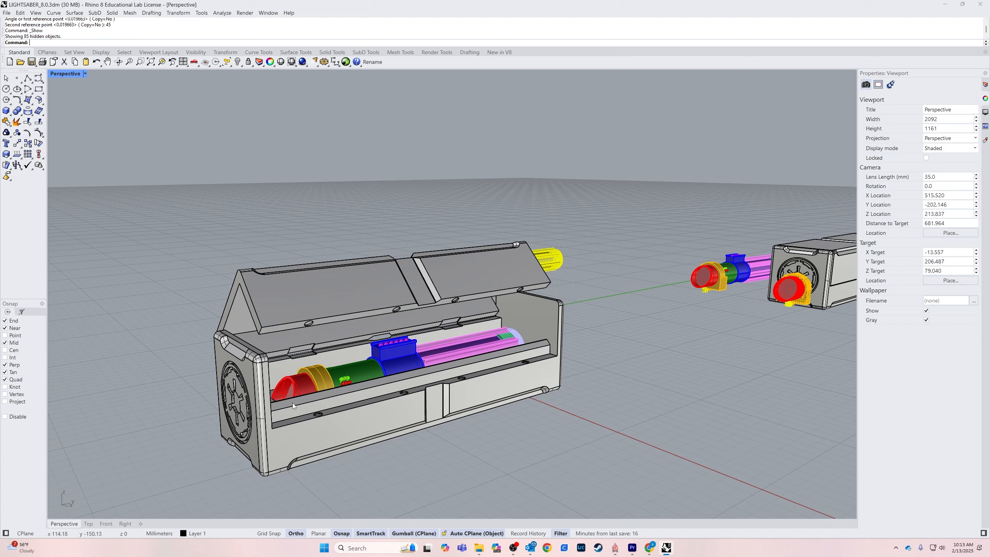
{"action": "left_click", "coordinate": [274, 403]}
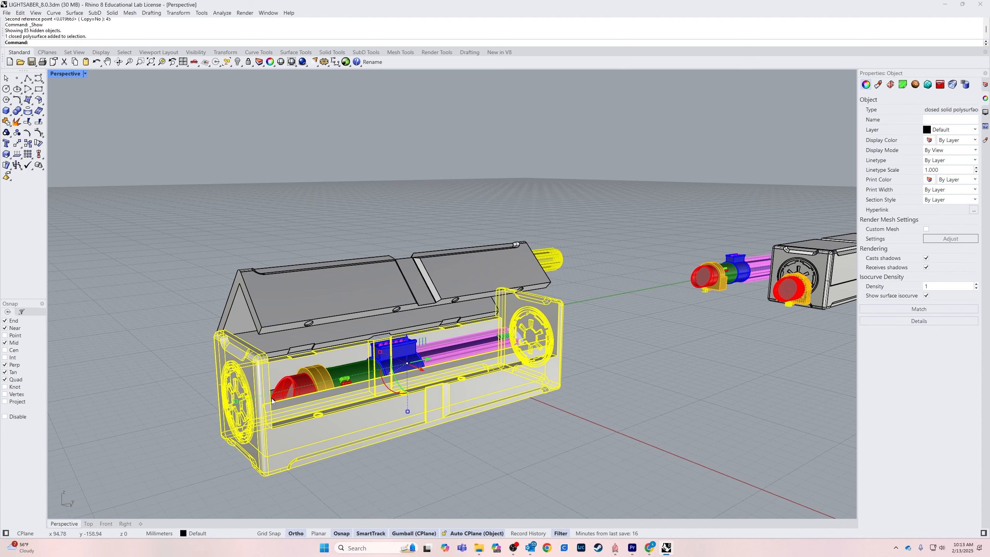
{"action": "left_click", "coordinate": [274, 403]}
{"action": "left_click", "coordinate": [284, 405]}
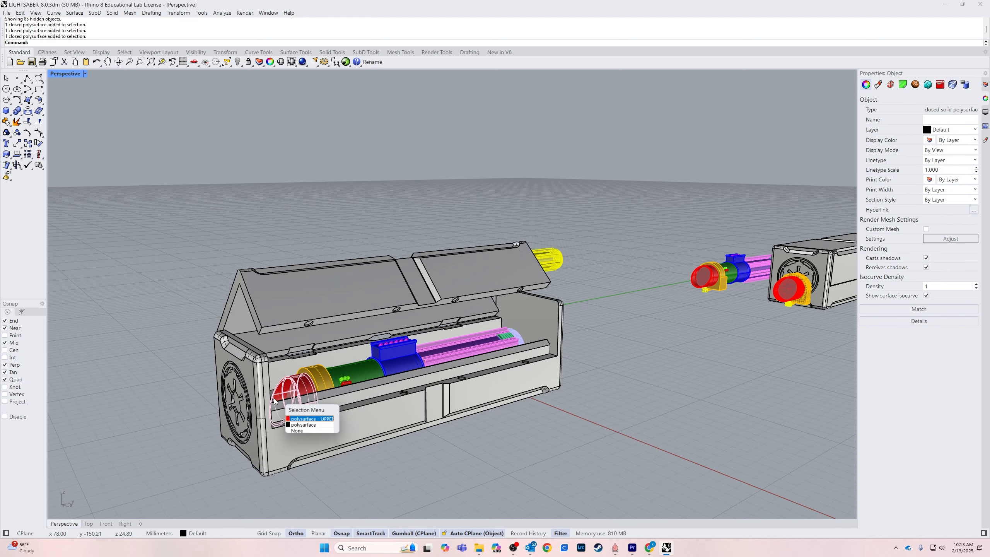
Select the upper of the two lightsabers and move it into the open box in the Top view.
{"action": "left_click_drag", "start_coordinate": [835, 210], "coordinate": [341, 286]}
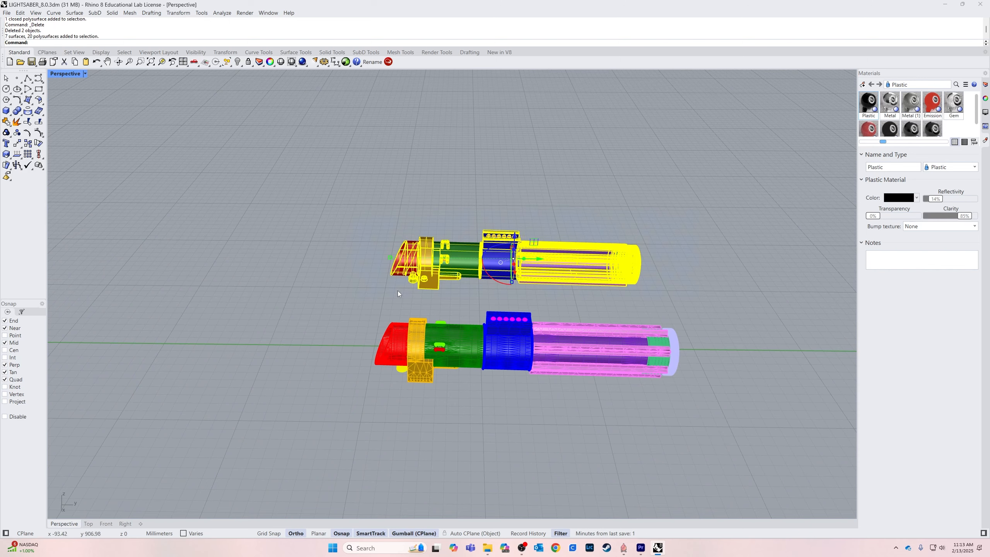
{"action": "scroll", "coordinate": [409, 296], "scroll_direction": "down", "scroll_amount": 3}
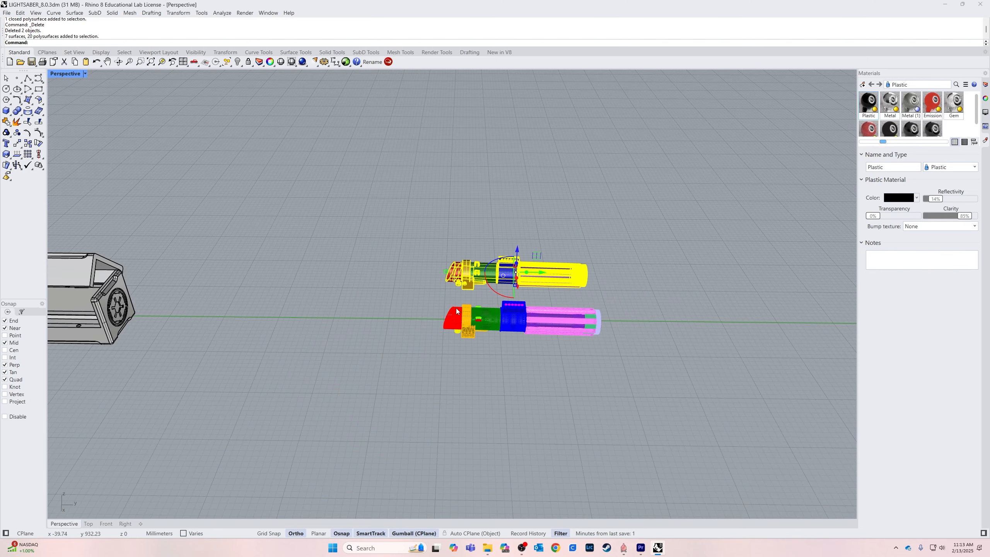
{"action": "left_click", "coordinate": [88, 523]}
{"action": "scroll", "coordinate": [471, 389], "scroll_direction": "down", "scroll_amount": 12}
{"action": "right_click_drag", "start_coordinate": [471, 381], "coordinate": [539, 488]}
{"action": "left_click_drag", "start_coordinate": [508, 118], "coordinate": [589, 479]}
Isolate the open box together with the lightsaber inside it.
{"action": "right_click_drag", "start_coordinate": [677, 467], "coordinate": [704, 299]}
{"action": "left_click_drag", "start_coordinate": [651, 203], "coordinate": [457, 464]}
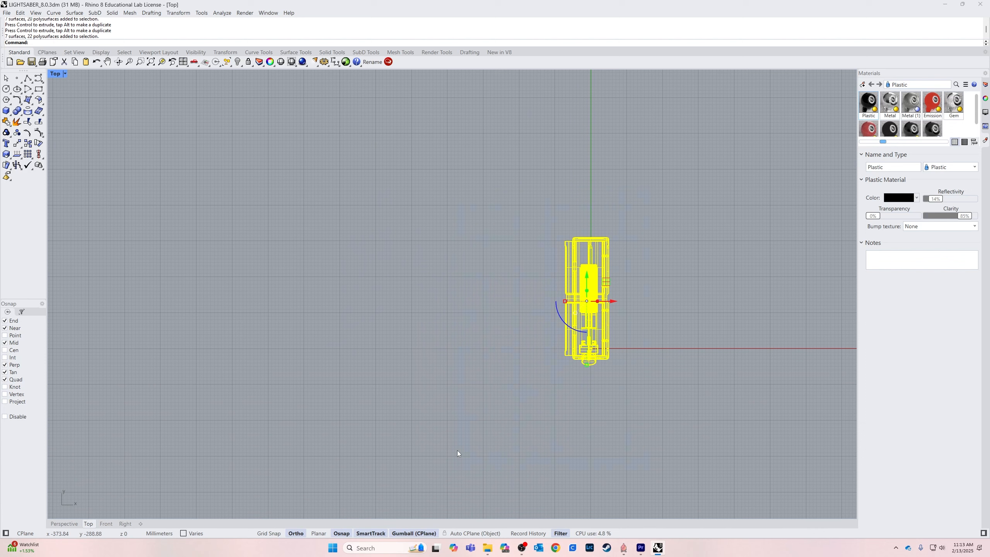
{"action": "left_click", "coordinate": [303, 249]}
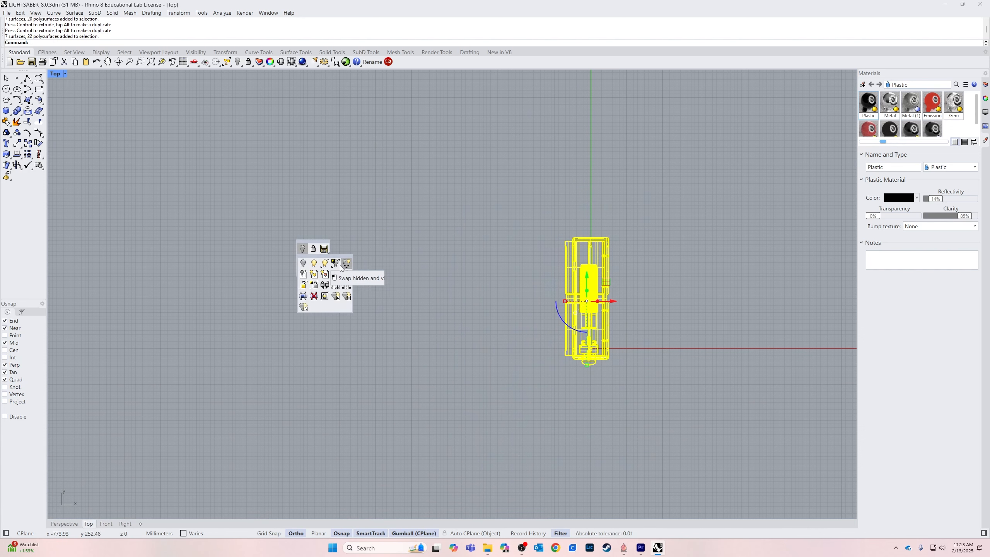
{"action": "left_click", "coordinate": [334, 263]}
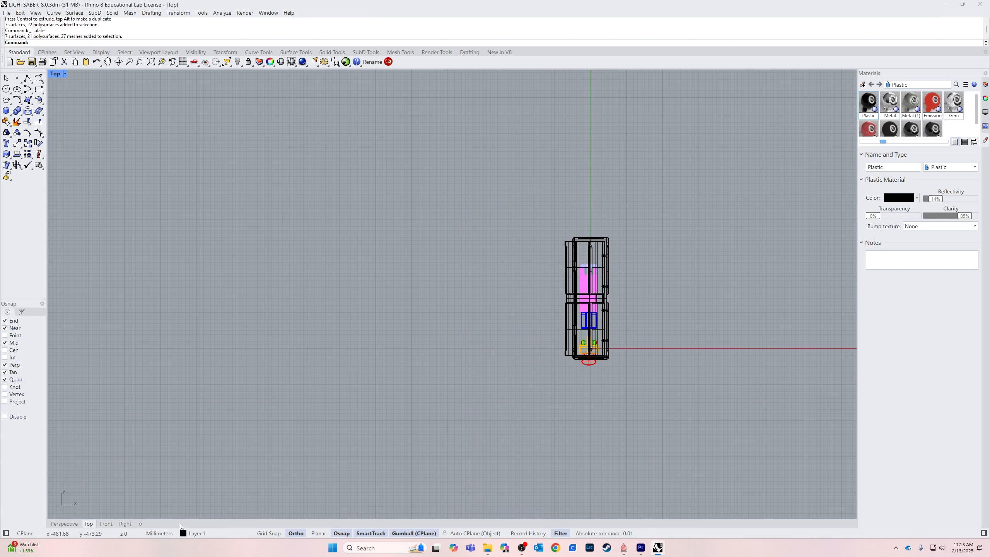
Move the lightsaber up and sideways in the Front view to centre it inside the open box, and check its placement in the other views.
{"action": "left_click", "coordinate": [106, 523]}
{"action": "scroll", "coordinate": [571, 360], "scroll_direction": "down", "scroll_amount": 3}
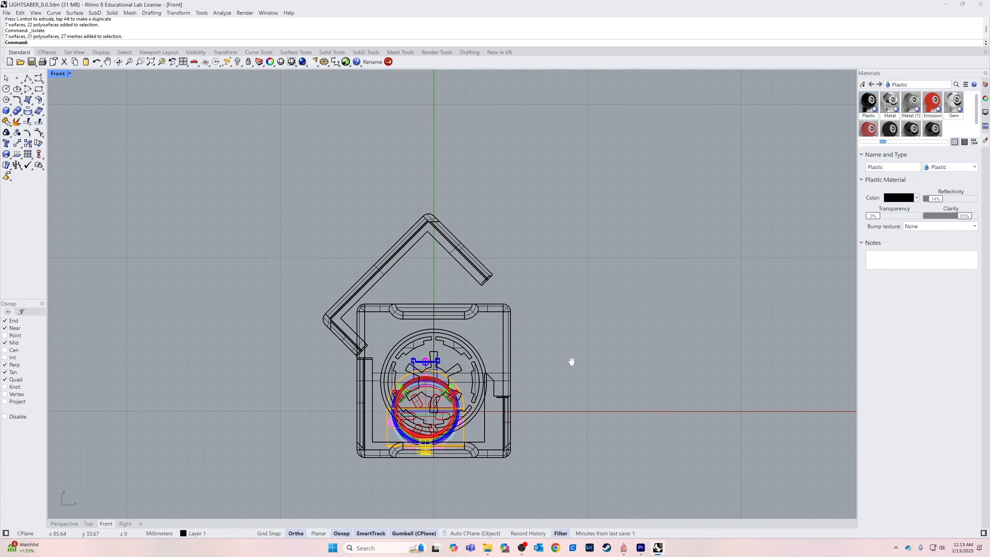
{"action": "left_click_drag", "start_coordinate": [409, 424], "coordinate": [542, 266]}
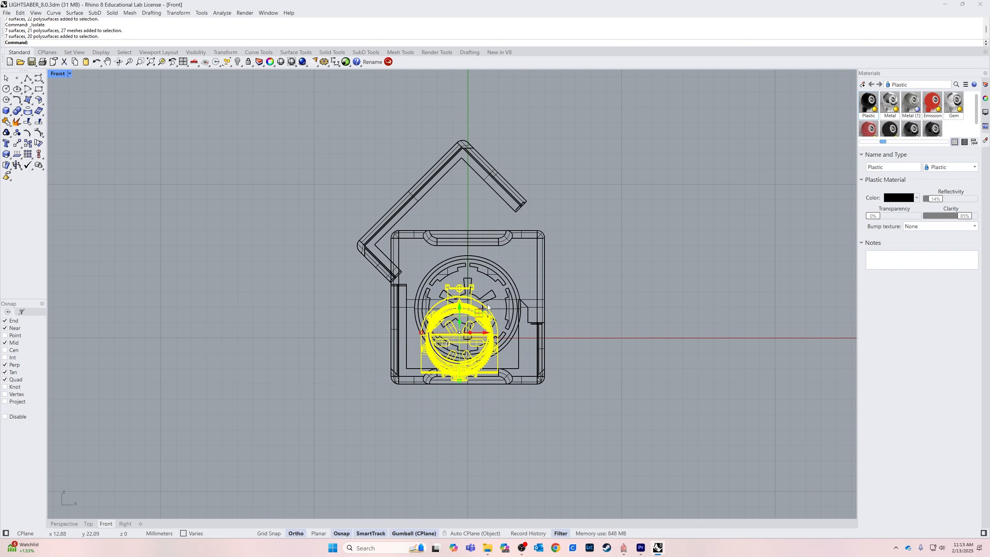
{"action": "left_click_drag", "start_coordinate": [461, 312], "coordinate": [494, 309]}
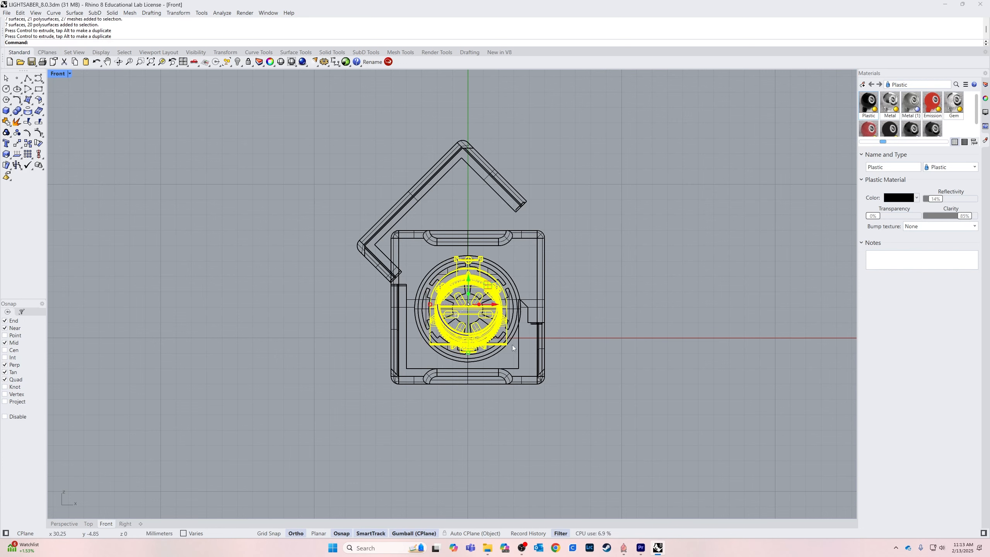
{"action": "left_click", "coordinate": [66, 524]}
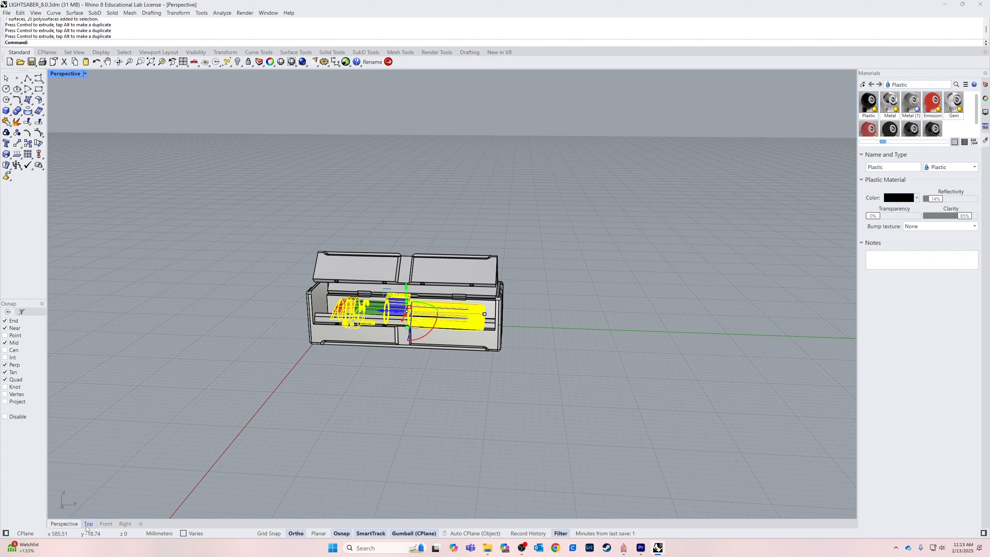
{"action": "left_click", "coordinate": [87, 525]}
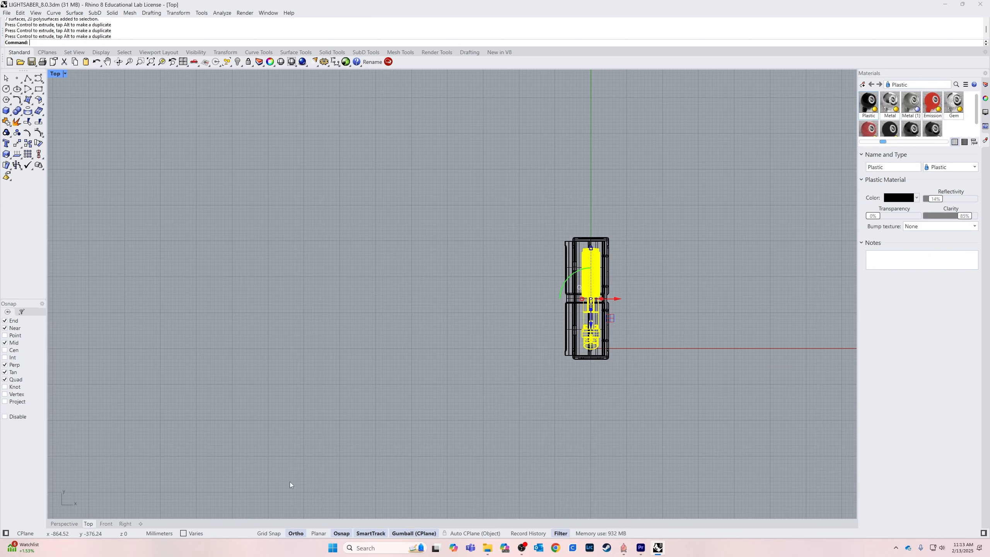
{"action": "left_click", "coordinate": [105, 524]}
{"action": "left_click", "coordinate": [126, 524]}
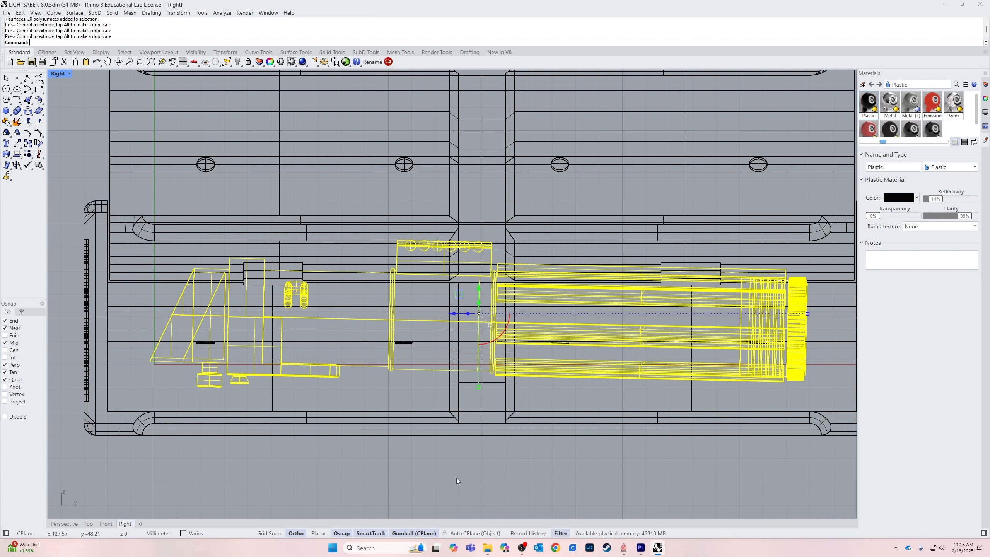
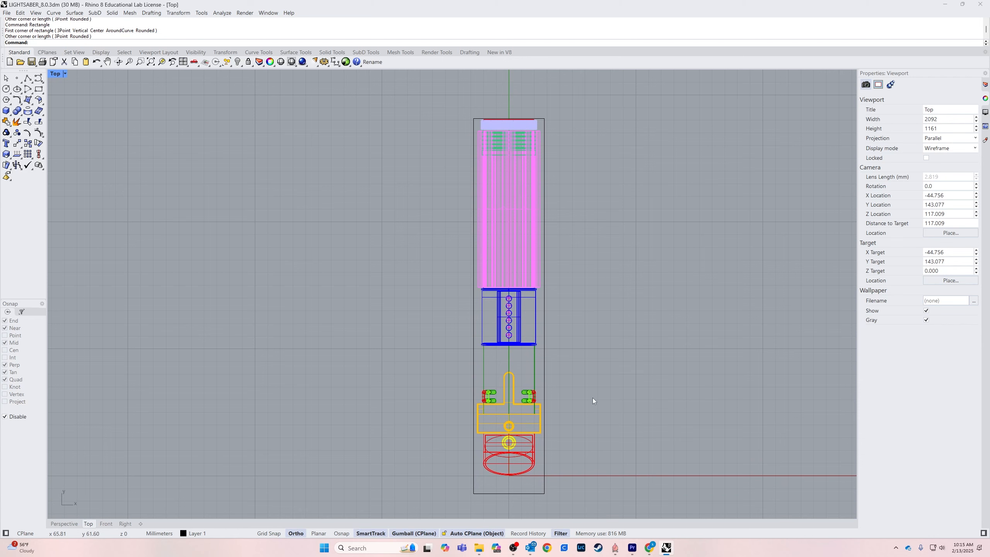
Draw two narrow rectangles across the outline's right edge, one from the blue section down to the clips and one overlapping the lower corner.
{"action": "scroll", "coordinate": [559, 311], "scroll_direction": "up", "scroll_amount": 5}
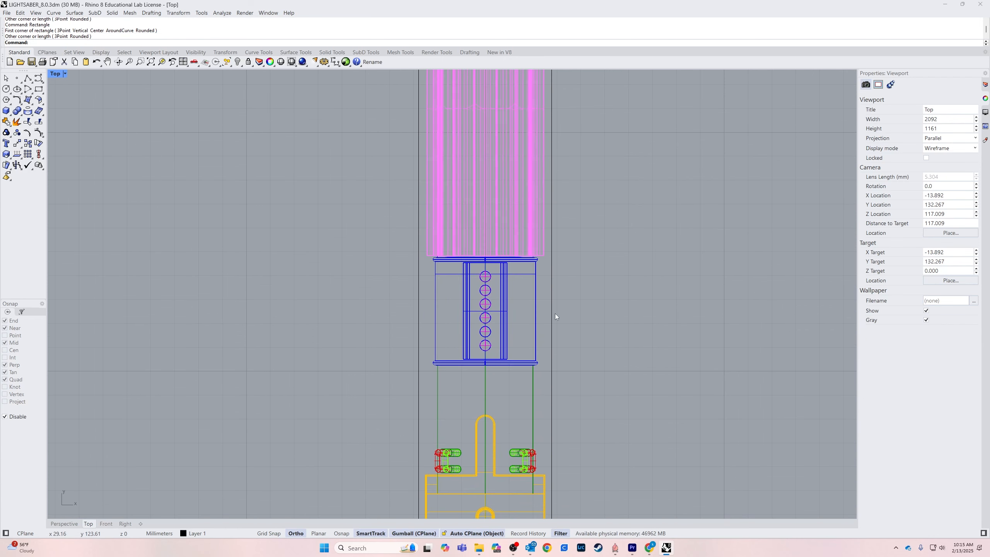
{"action": "right_click", "coordinate": [548, 282]}
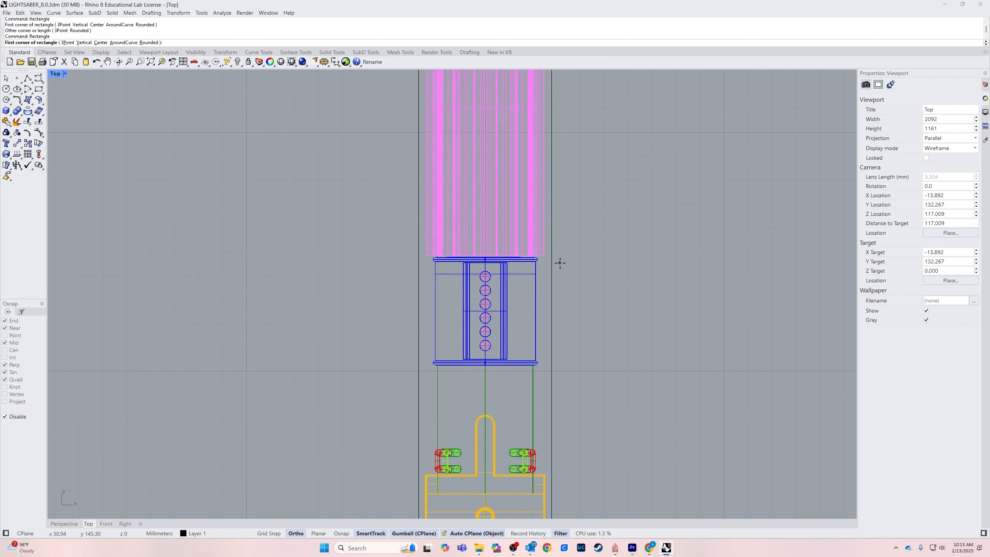
{"action": "left_click", "coordinate": [560, 263]}
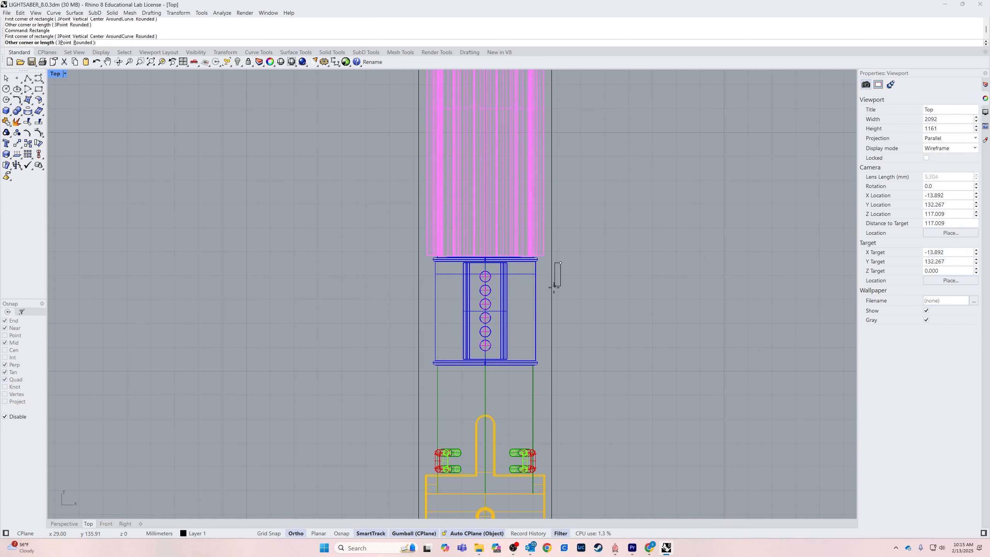
{"action": "left_click", "coordinate": [541, 465]}
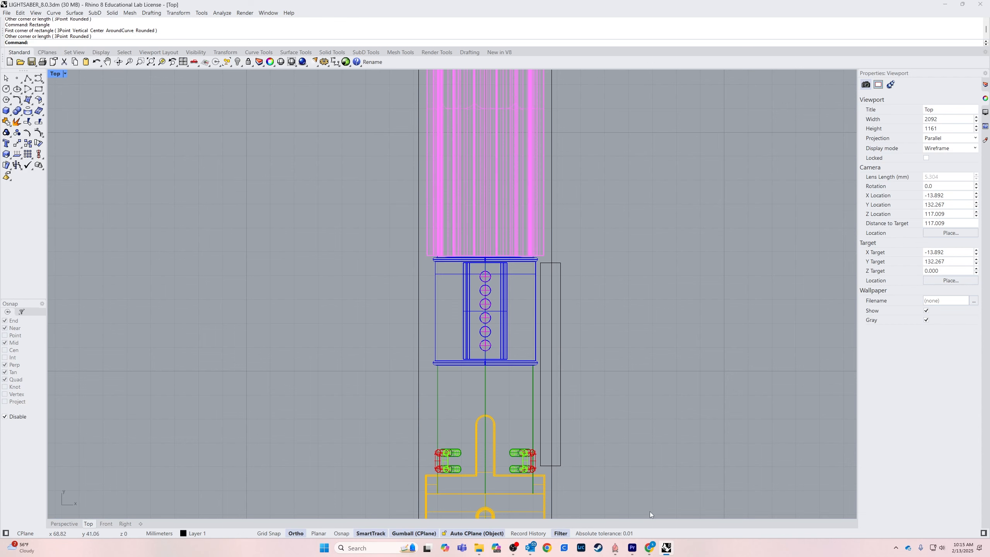
{"action": "right_click_drag", "start_coordinate": [655, 501], "coordinate": [669, 278]}
{"action": "right_click", "coordinate": [586, 335]}
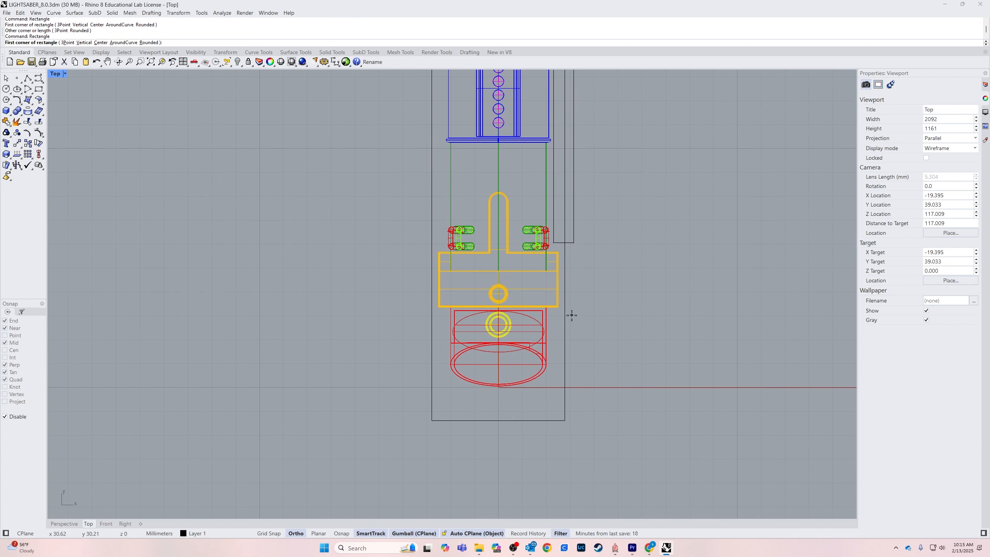
{"action": "left_click", "coordinate": [572, 315]}
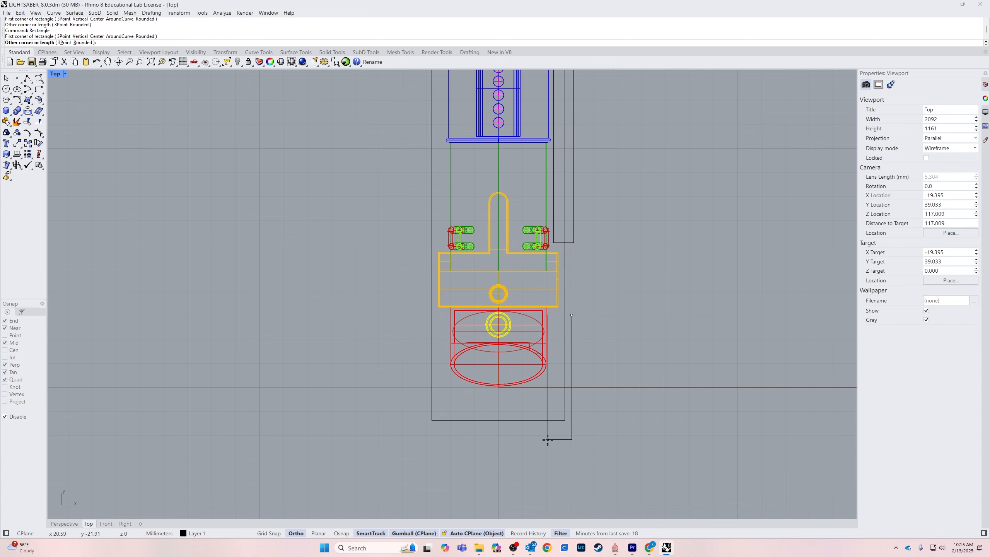
{"action": "left_click", "coordinate": [549, 450]}
Draw a small rectangle over the outline's upper-right corner, beside the lightsaber's pale blue end cap.
{"action": "right_click_drag", "start_coordinate": [621, 336], "coordinate": [582, 446]}
{"action": "right_click_drag", "start_coordinate": [582, 396], "coordinate": [556, 480]}
{"action": "right_click_drag", "start_coordinate": [542, 278], "coordinate": [542, 301]}
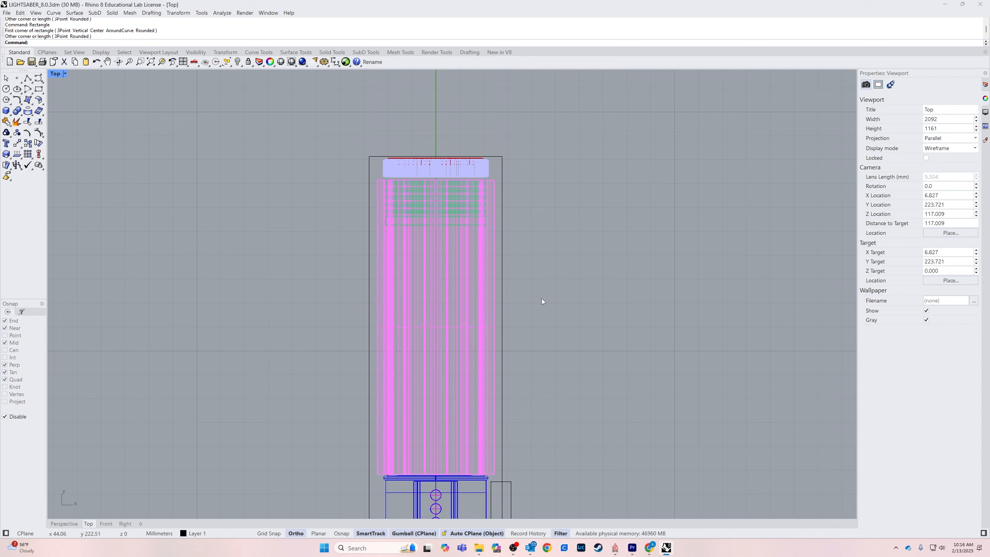
{"action": "scroll", "coordinate": [489, 149], "scroll_direction": "up", "scroll_amount": 3}
{"action": "key", "text": "Return"}
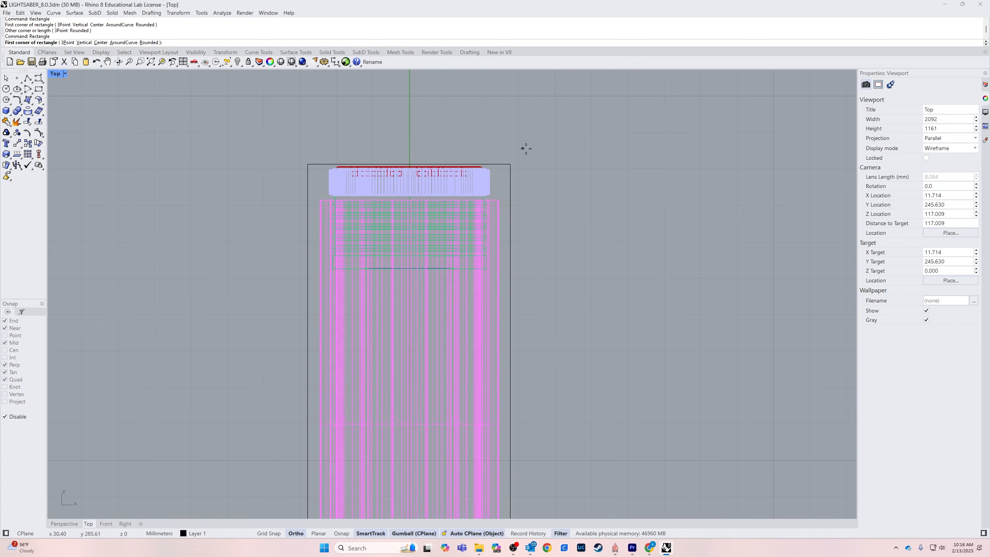
{"action": "left_click", "coordinate": [535, 149]}
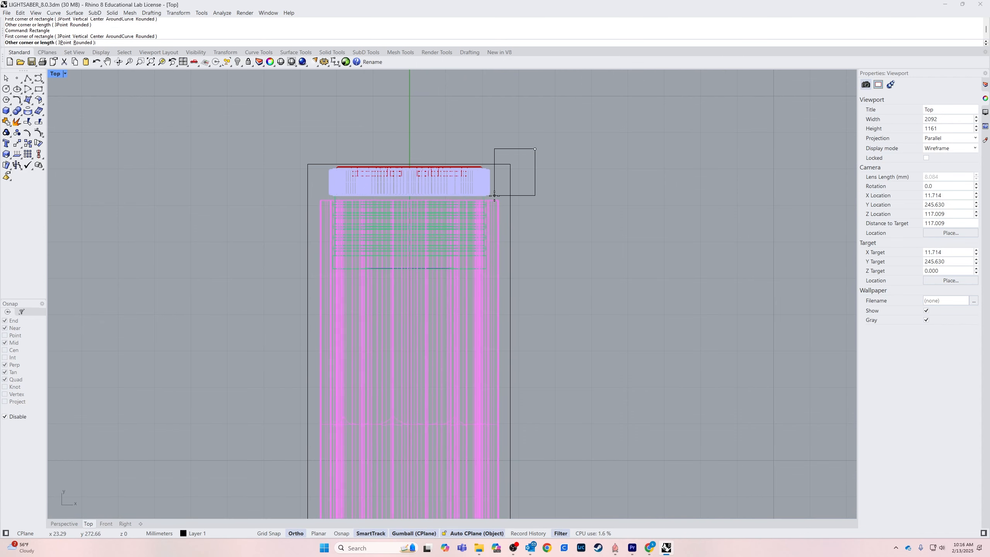
{"action": "left_click", "coordinate": [494, 196]}
Mirror the three rectangles to the outline's left side about the lightsaber's vertical centre line, with object snaps enabled.
{"action": "right_click_drag", "start_coordinate": [655, 352], "coordinate": [673, 294]}
{"action": "scroll", "coordinate": [662, 314], "scroll_direction": "down", "scroll_amount": 6}
{"action": "right_click_drag", "start_coordinate": [666, 423], "coordinate": [645, 303]}
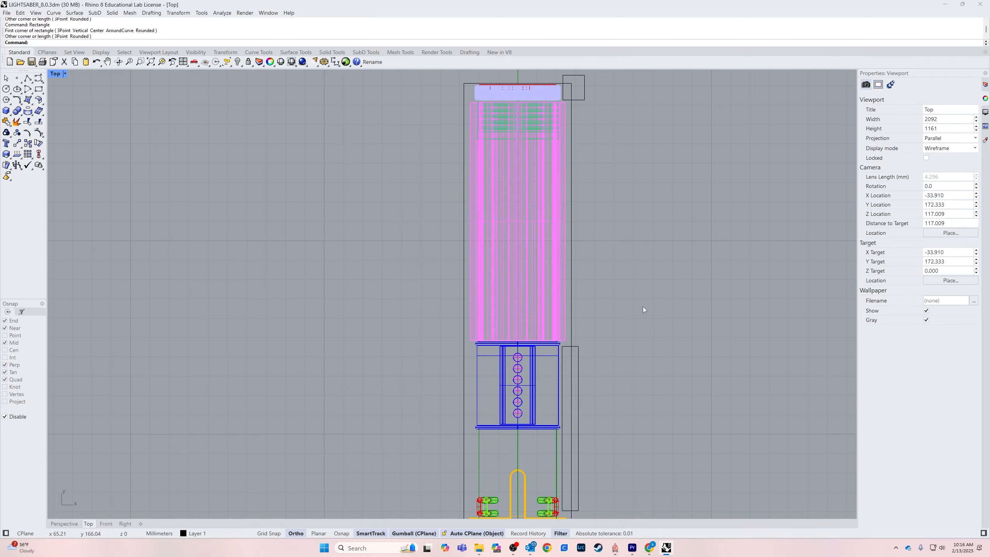
{"action": "left_click", "coordinate": [581, 101]}
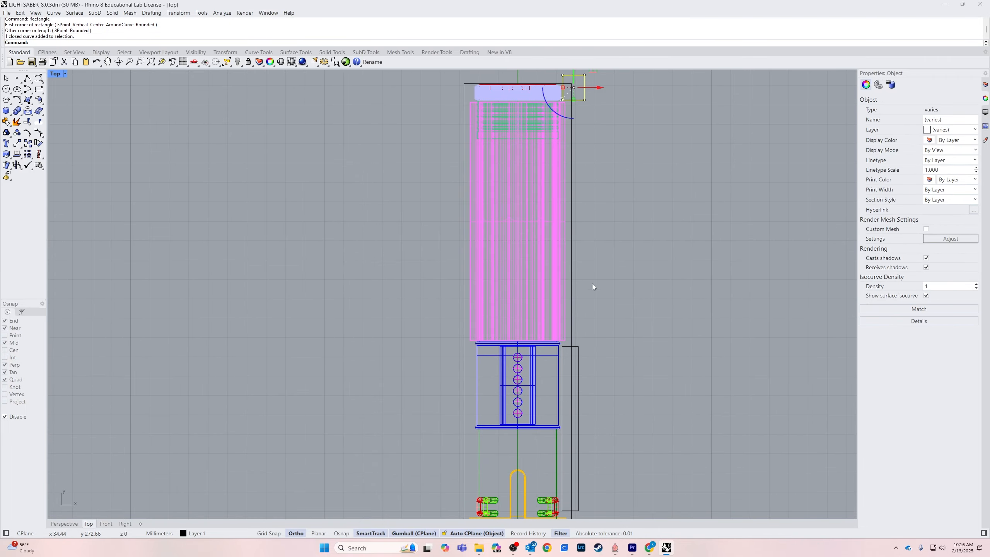
{"action": "left_click", "coordinate": [580, 381], "text": "shift"}
{"action": "scroll", "coordinate": [582, 384], "scroll_direction": "down", "scroll_amount": 5}
{"action": "scroll", "coordinate": [584, 484], "scroll_direction": "up", "scroll_amount": 3}
{"action": "right_click_drag", "start_coordinate": [583, 484], "coordinate": [592, 340]}
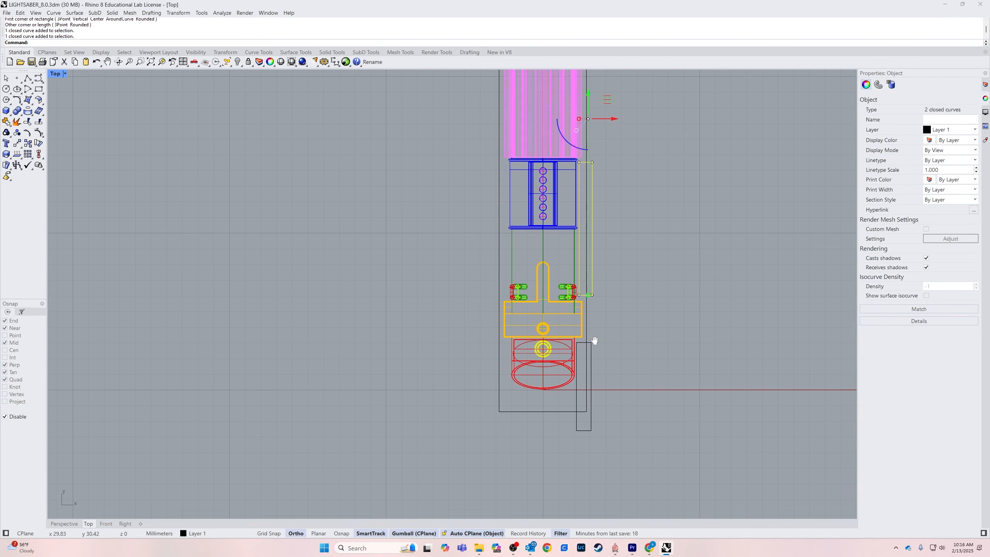
{"action": "left_click", "coordinate": [592, 364], "text": "shift"}
{"action": "type", "text": "M"}
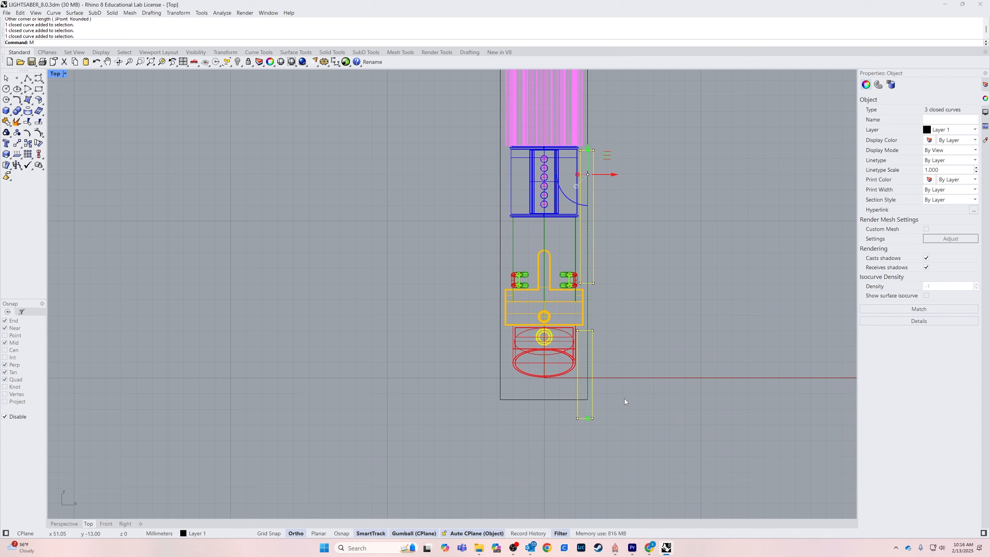
{"action": "type", "text": "irror"}
{"action": "key", "text": "Return"}
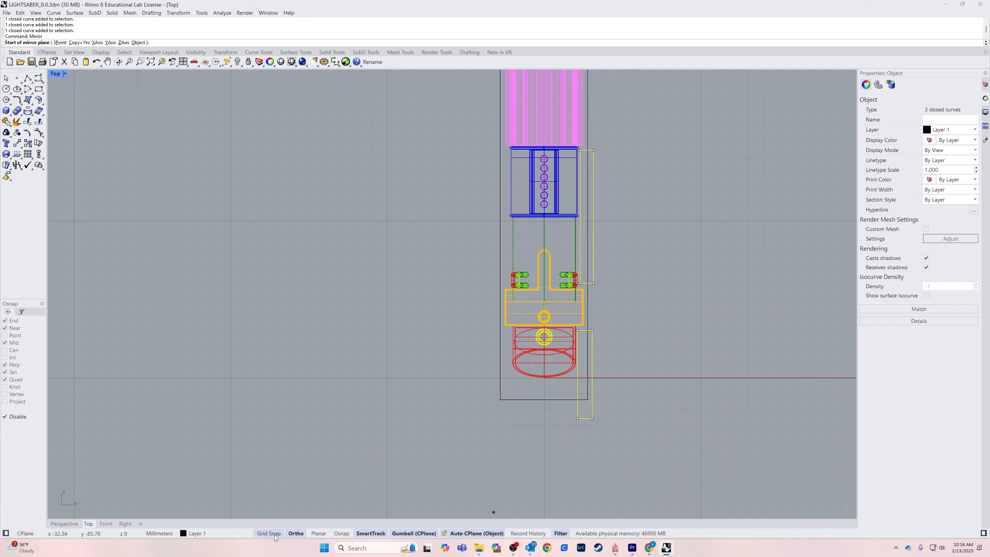
{"action": "left_click", "coordinate": [4, 416]}
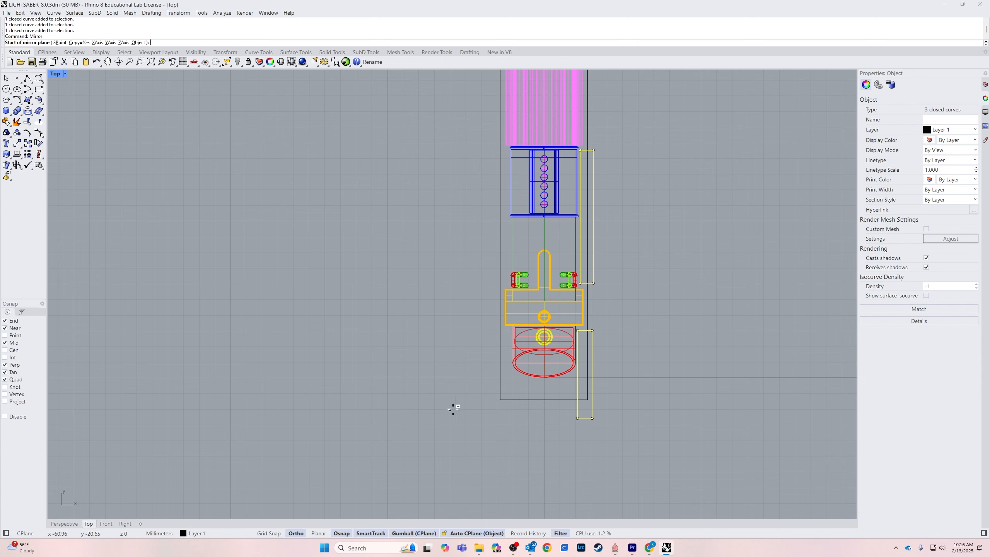
{"action": "left_click", "coordinate": [546, 399]}
{"action": "scroll", "coordinate": [547, 400], "scroll_direction": "down", "scroll_amount": 3}
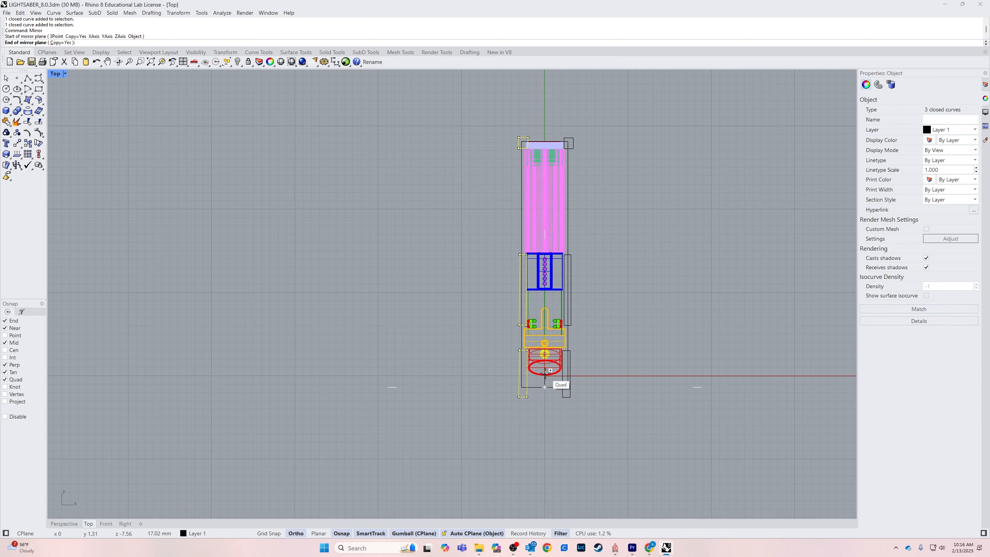
{"action": "left_click", "coordinate": [546, 88]}
{"action": "left_click", "coordinate": [660, 170]}
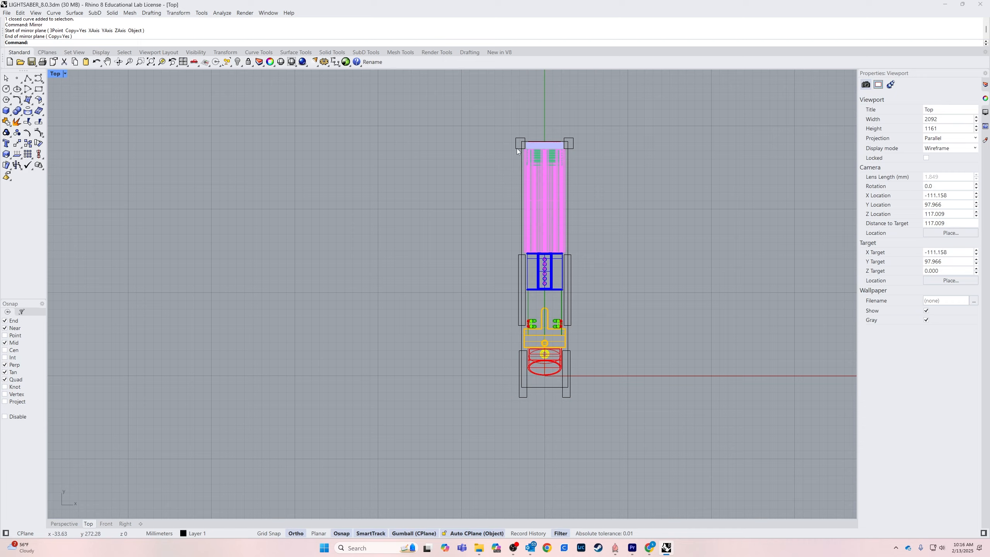
Trim away the parts of all six rectangles that lie outside the long outline, using the outline as the cutting object.
{"action": "scroll", "coordinate": [518, 148], "scroll_direction": "up", "scroll_amount": 5}
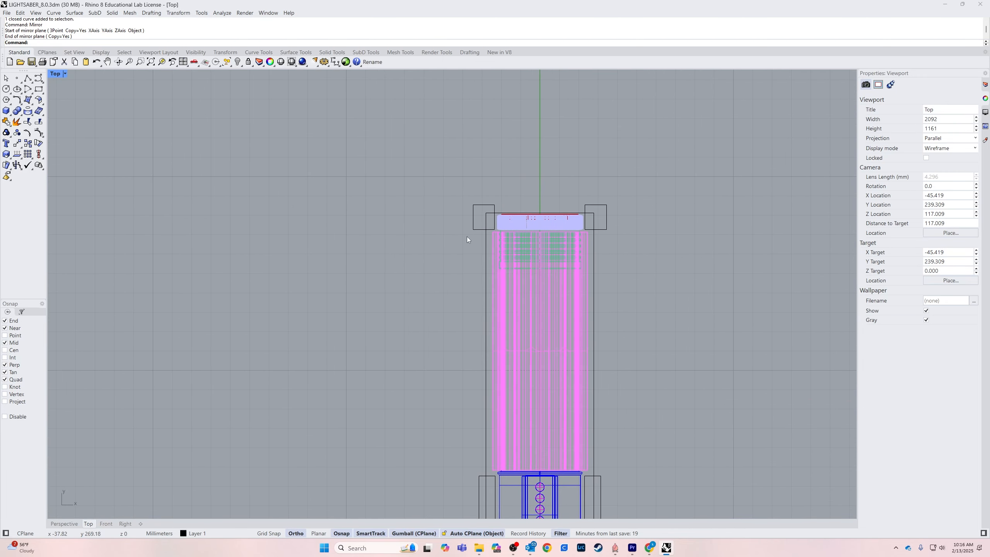
{"action": "key", "text": "Return"}
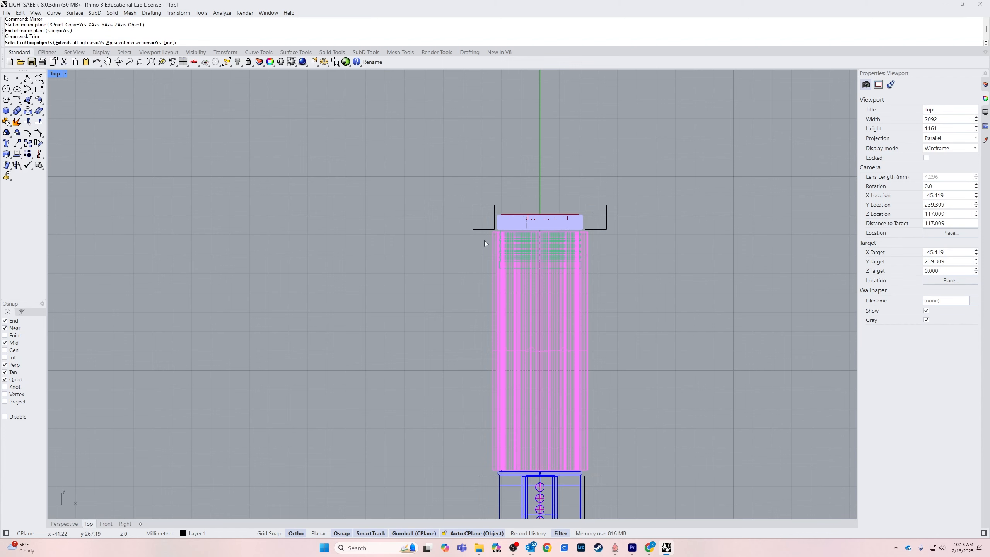
{"action": "left_click", "coordinate": [485, 244]}
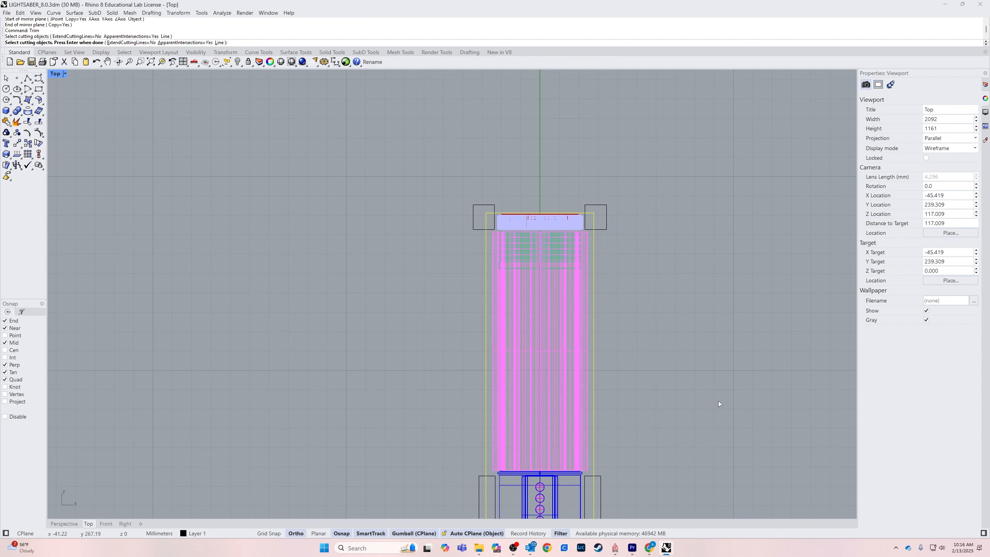
{"action": "scroll", "coordinate": [718, 401], "scroll_direction": "down", "scroll_amount": 3}
{"action": "key", "text": "Return"}
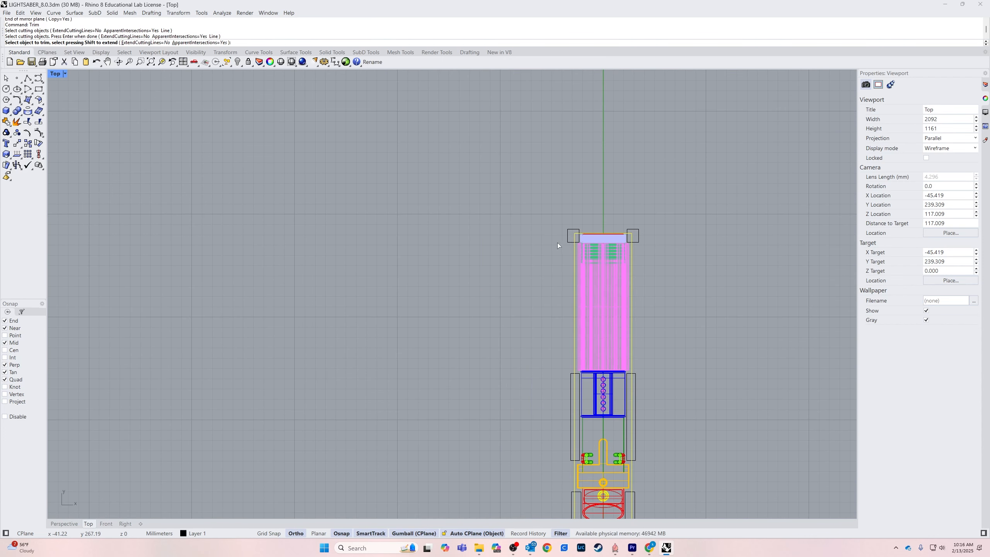
{"action": "left_click", "coordinate": [568, 244]}
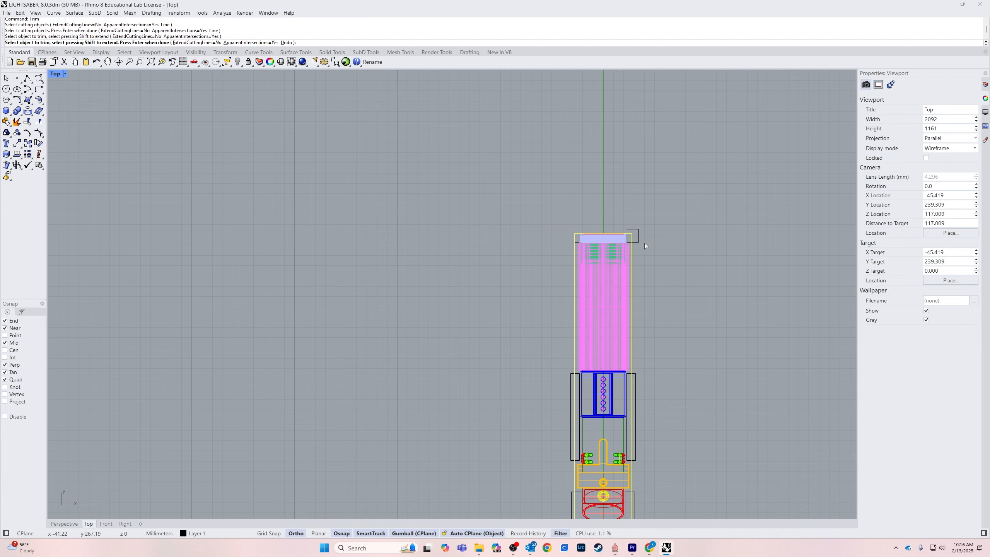
{"action": "left_click", "coordinate": [634, 240]}
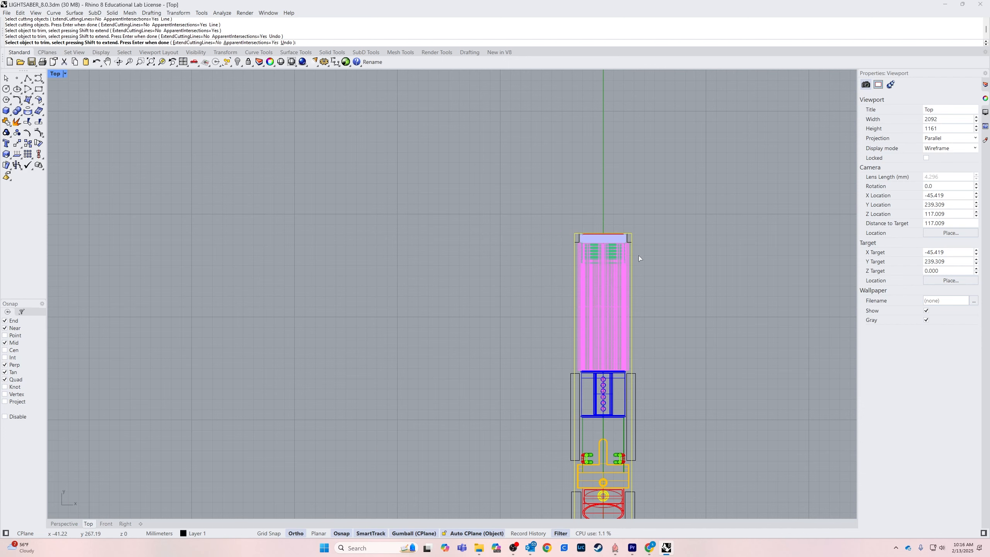
{"action": "left_click", "coordinate": [635, 393]}
{"action": "left_click", "coordinate": [568, 398]}
{"action": "right_click_drag", "start_coordinate": [652, 511], "coordinate": [671, 342]}
{"action": "left_click", "coordinate": [655, 374]}
{"action": "left_click", "coordinate": [591, 380]}
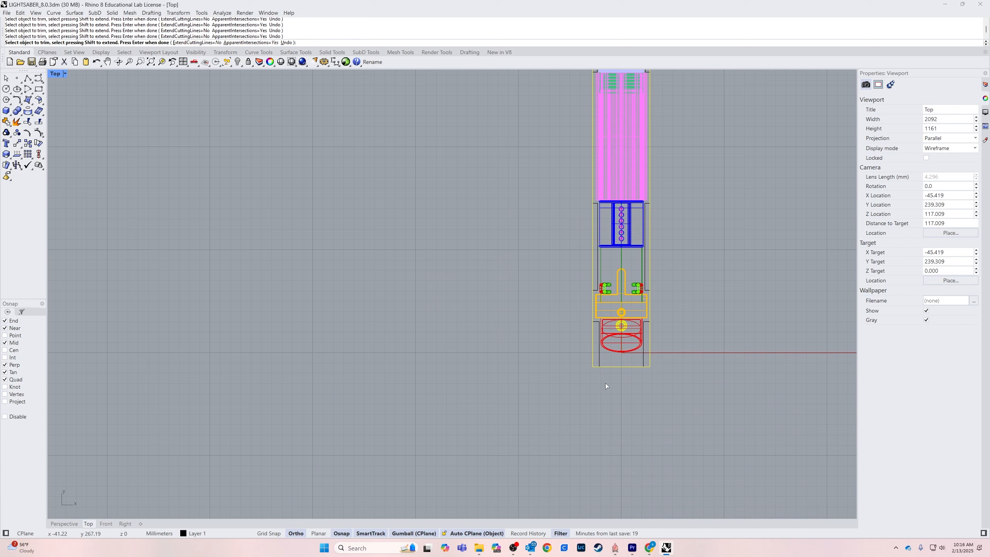
{"action": "key", "text": "Return"}
Trim away the long outline's segments alongside the notches, using the six trimmed rectangle pieces as cutting objects.
{"action": "key", "text": "Return"}
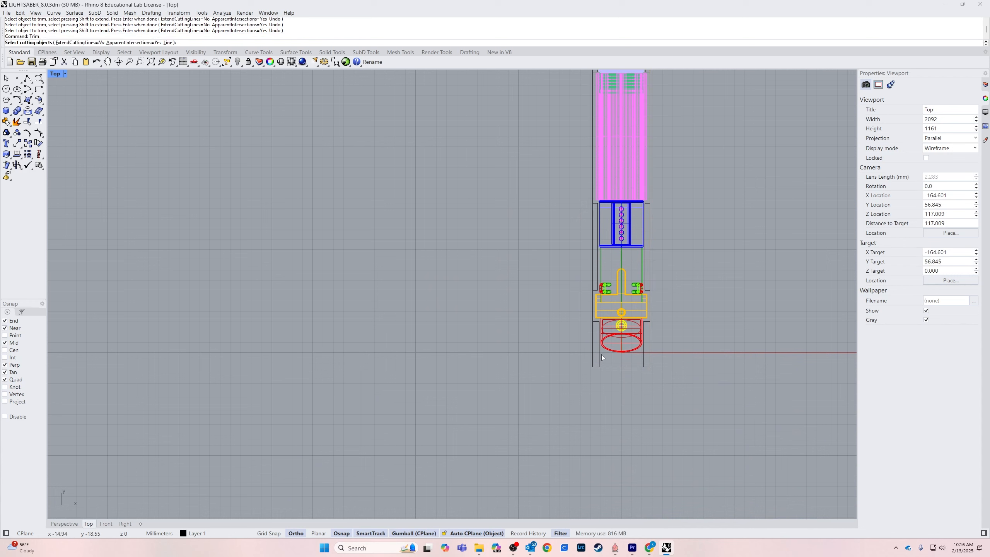
{"action": "left_click", "coordinate": [599, 356]}
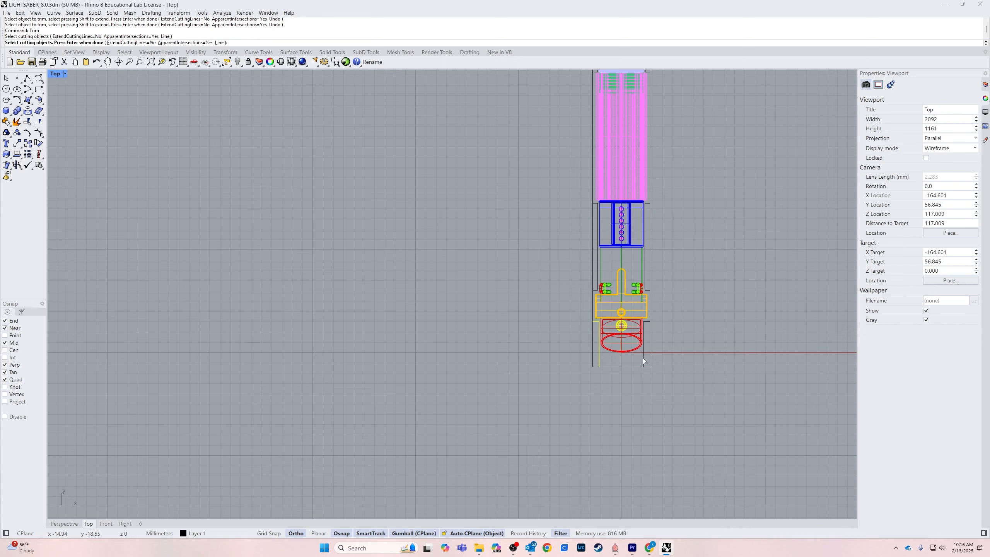
{"action": "right_click_drag", "start_coordinate": [730, 277], "coordinate": [727, 369]}
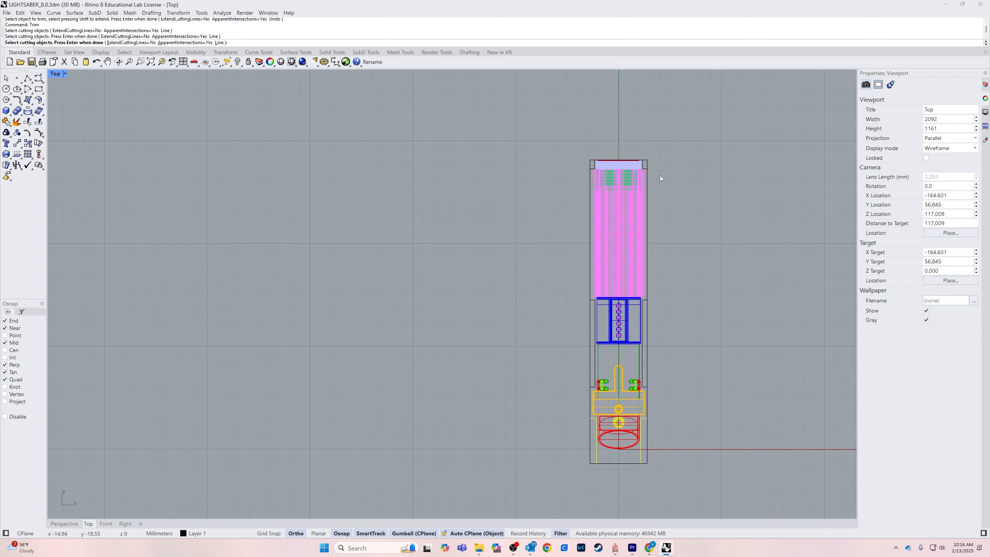
{"action": "scroll", "coordinate": [592, 167], "scroll_direction": "up", "scroll_amount": 4}
{"action": "left_click", "coordinate": [596, 164]}
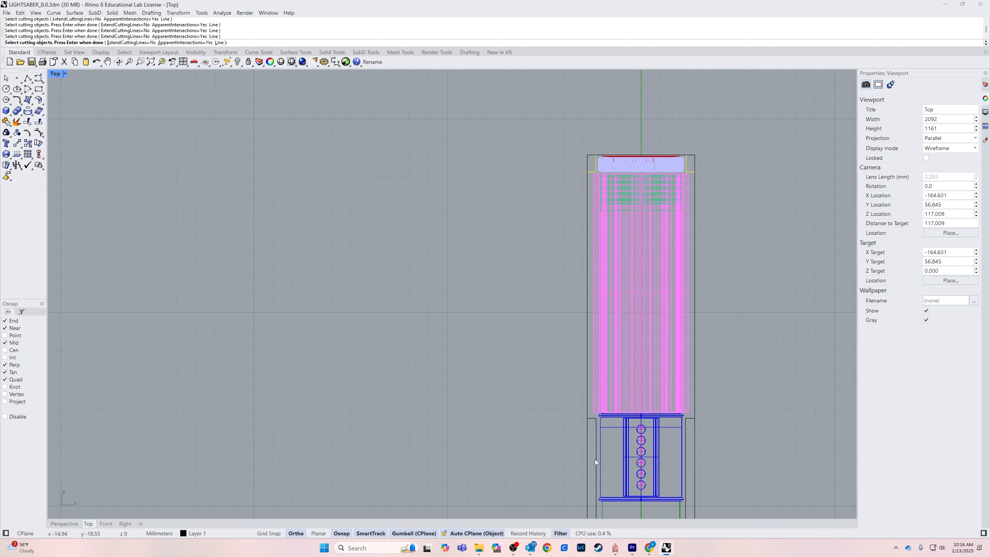
{"action": "left_click", "coordinate": [596, 439]}
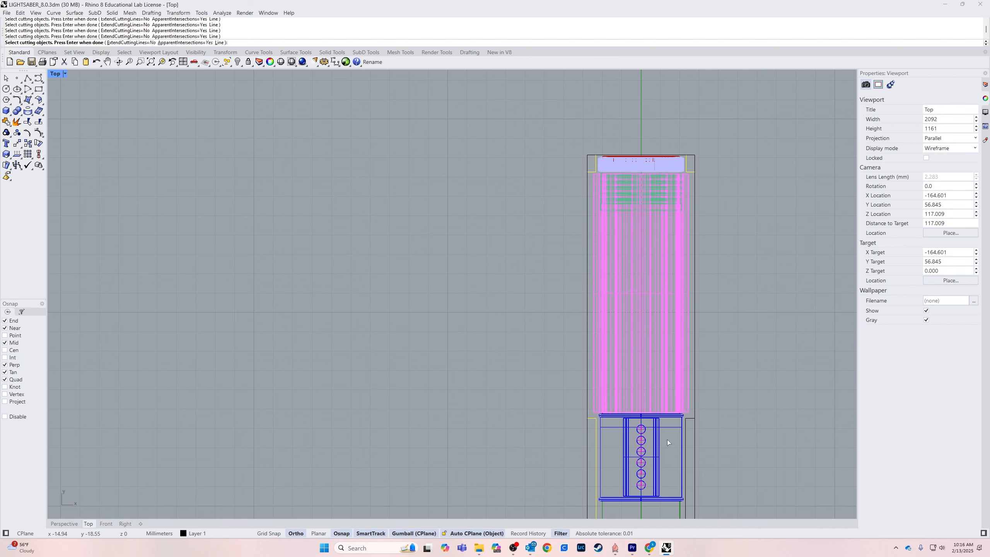
{"action": "left_click", "coordinate": [686, 432]}
{"action": "scroll", "coordinate": [730, 459], "scroll_direction": "down", "scroll_amount": 1}
{"action": "right_click_drag", "start_coordinate": [730, 459], "coordinate": [713, 294]}
{"action": "scroll", "coordinate": [707, 365], "scroll_direction": "down", "scroll_amount": 1}
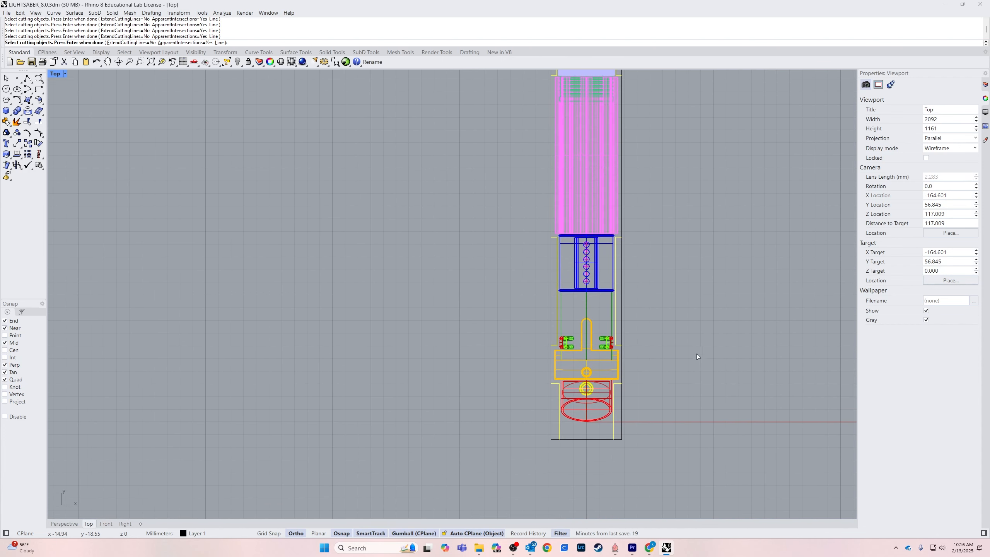
{"action": "right_click_drag", "start_coordinate": [699, 358], "coordinate": [648, 417]}
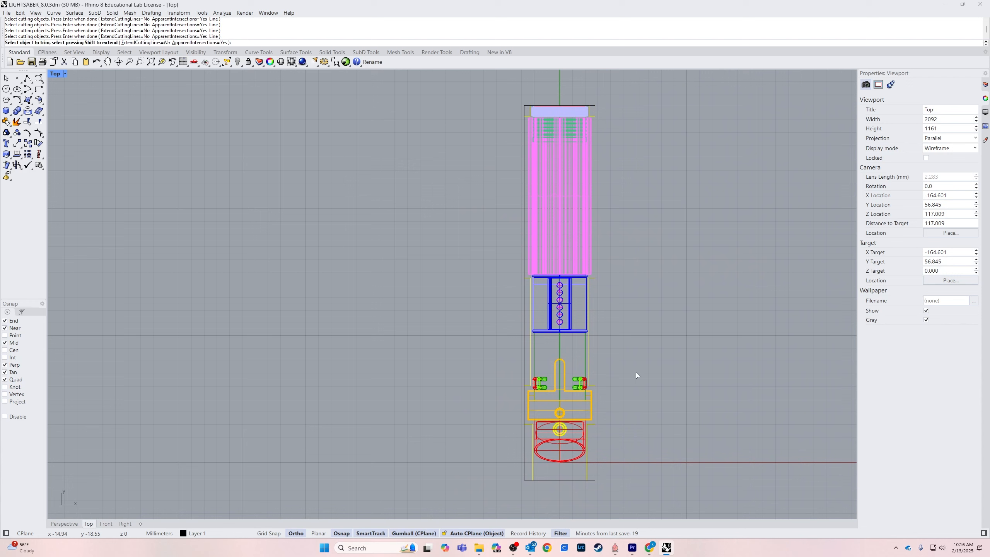
{"action": "key", "text": "Return"}
{"action": "left_click", "coordinate": [594, 445]}
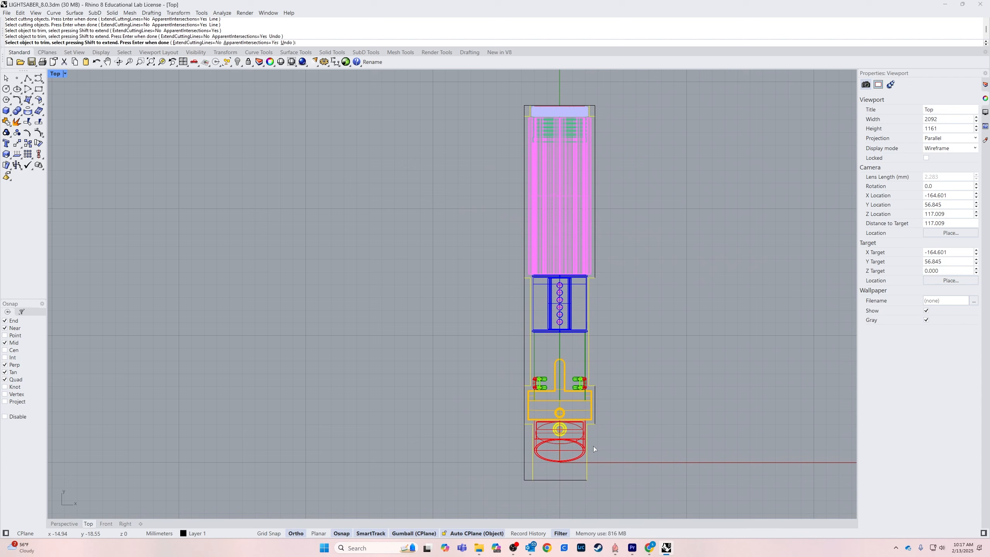
{"action": "left_click", "coordinate": [524, 460]}
{"action": "left_click", "coordinate": [525, 326]}
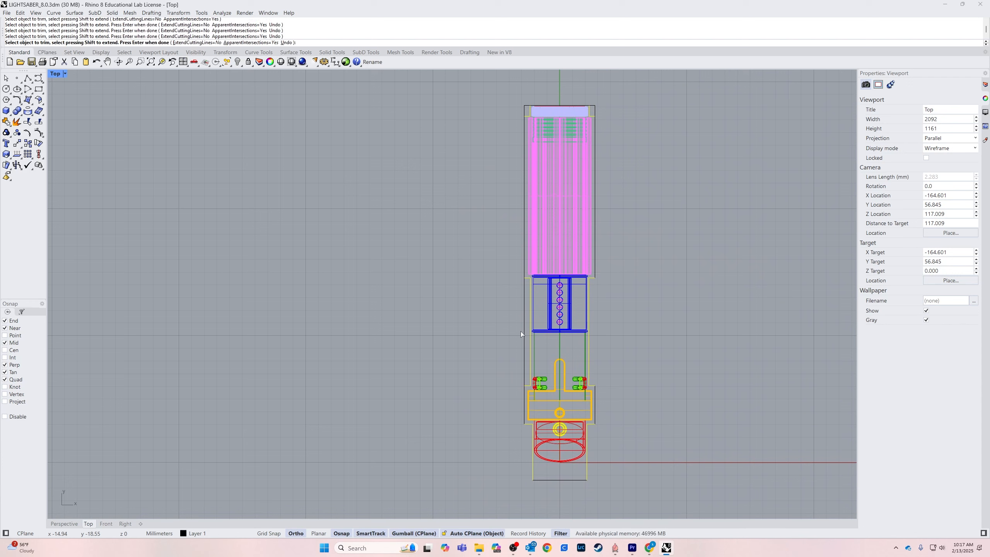
{"action": "left_click", "coordinate": [524, 329]}
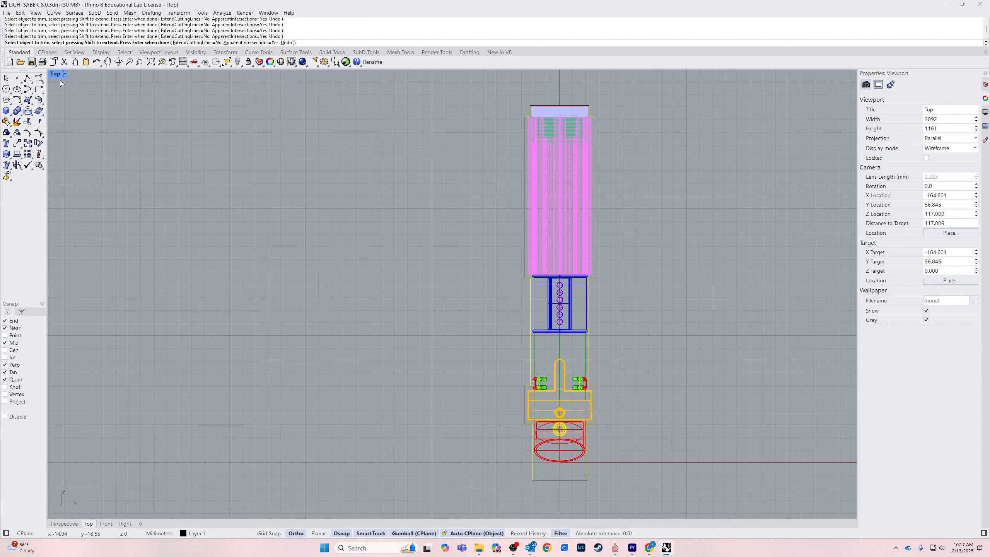
{"action": "key", "text": "Return"}
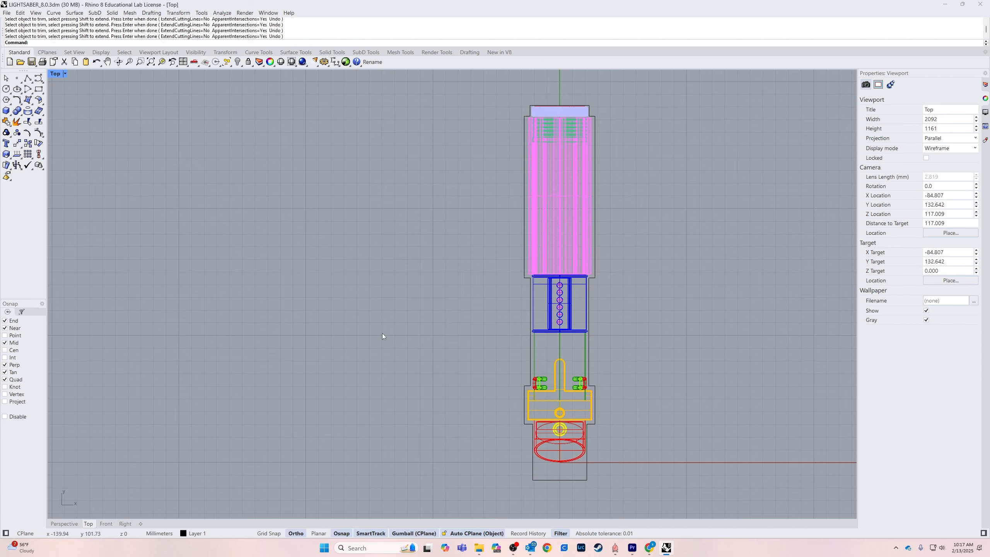
Select all curves in the perspective view and join them into one closed notched outline.
{"action": "left_click", "coordinate": [64, 524]}
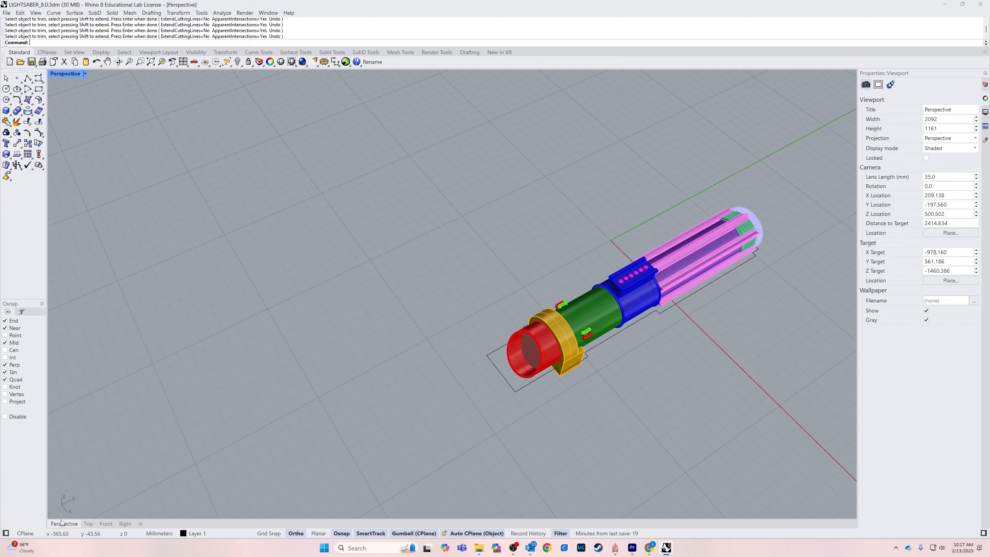
{"action": "right_click_drag", "start_coordinate": [548, 443], "coordinate": [495, 310]}
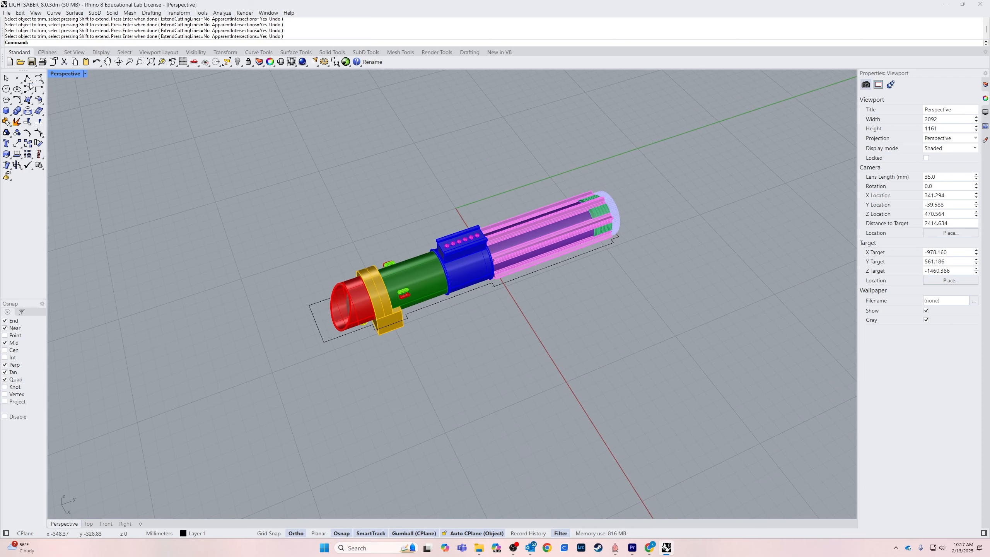
{"action": "left_click", "coordinate": [7, 13]}
{"action": "mouse_move", "coordinate": [20, 13]}
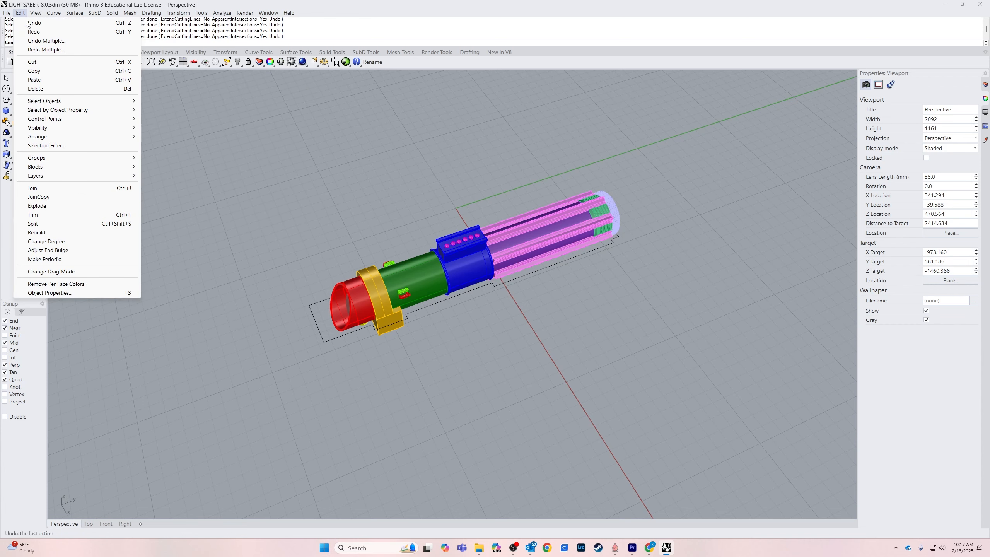
{"action": "mouse_move", "coordinate": [58, 101]}
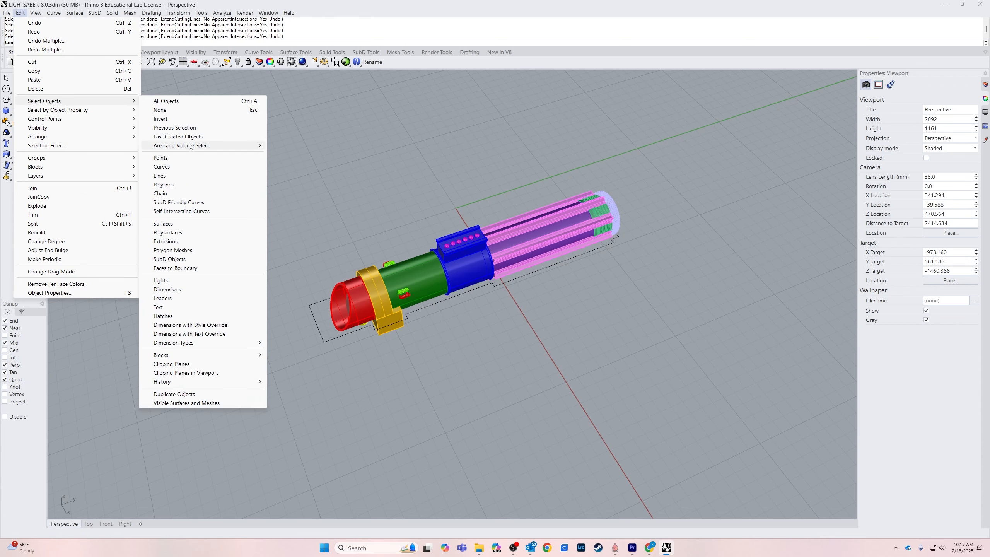
{"action": "left_click", "coordinate": [162, 167]}
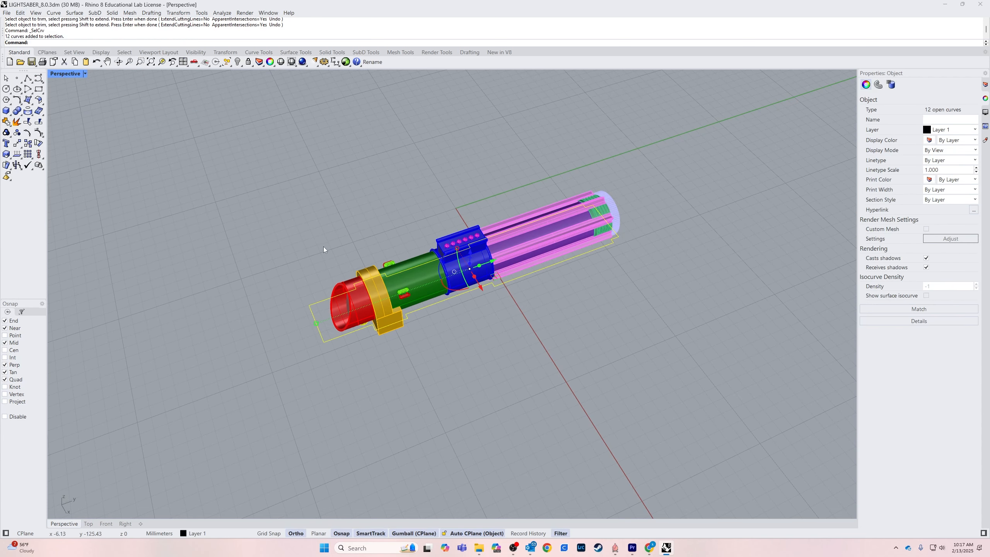
{"action": "type", "text": "Join"}
{"action": "key", "text": "Return"}
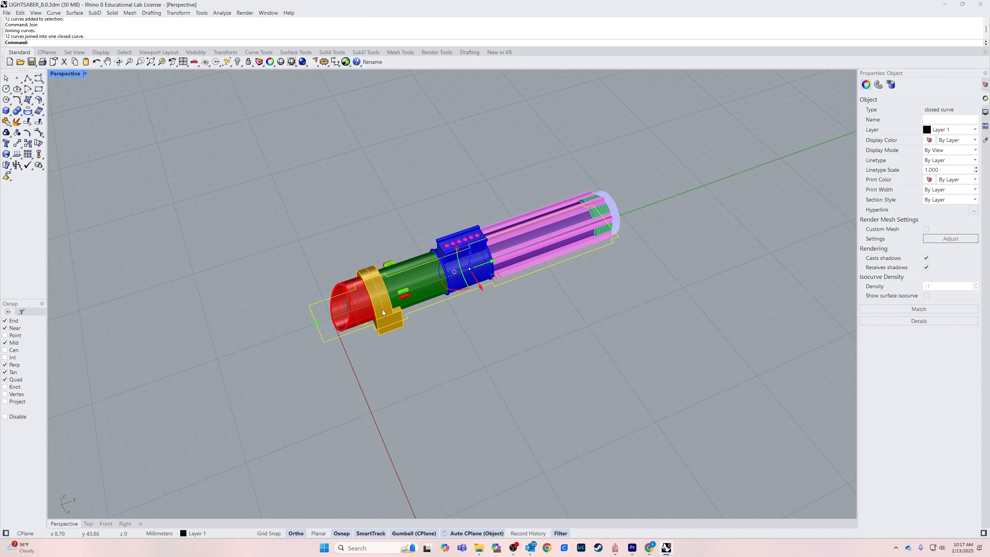
Turn off Auto CPlane and extrude the joined notched outline straight down to well below the lightsaber.
{"action": "left_click", "coordinate": [477, 533]}
{"action": "right_click_drag", "start_coordinate": [565, 487], "coordinate": [635, 425]}
{"action": "type", "text": "z"}
{"action": "key", "text": "Return"}
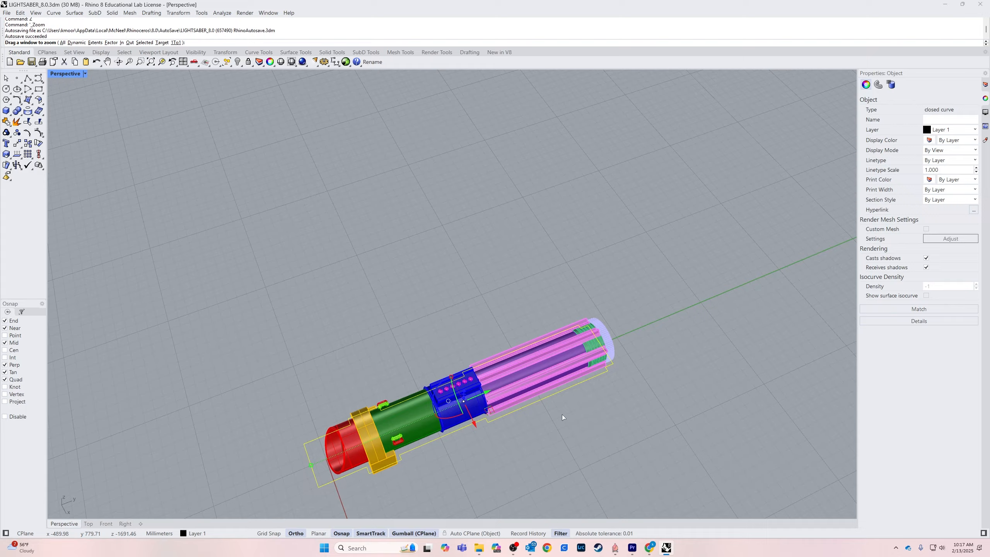
{"action": "type", "text": "s"}
{"action": "key", "text": "Return"}
{"action": "right_click_drag", "start_coordinate": [645, 406], "coordinate": [299, 377]}
{"action": "key", "text": "Escape"}
{"action": "left_click", "coordinate": [345, 337]}
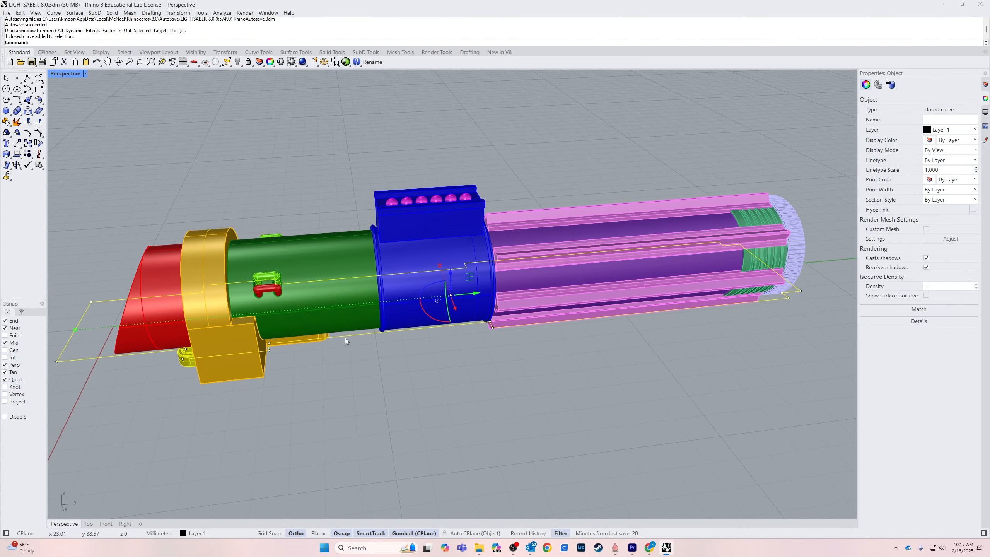
{"action": "right_click_drag", "start_coordinate": [345, 337], "coordinate": [441, 347]}
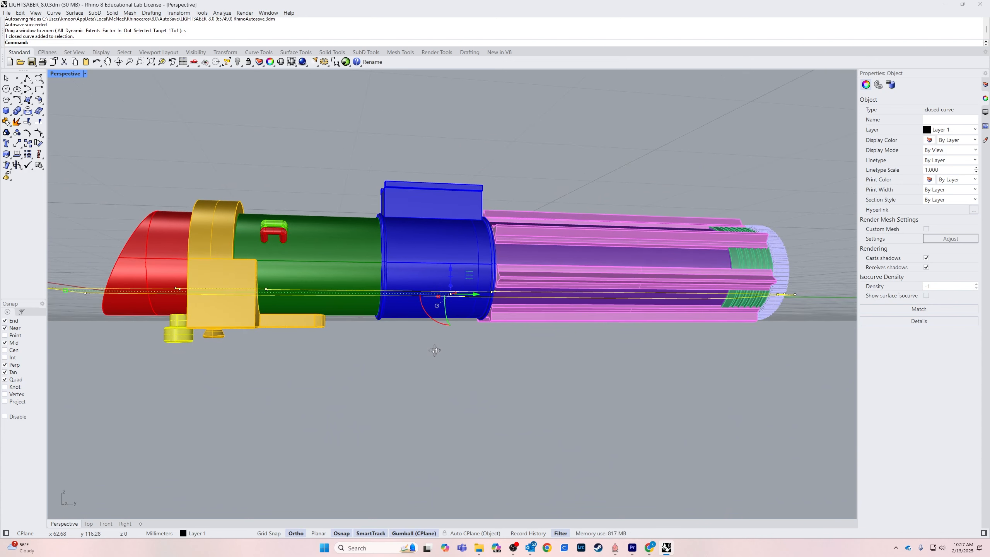
{"action": "mouse_move", "coordinate": [451, 270]}
{"action": "left_click_drag", "start_coordinate": [450, 271], "coordinate": [449, 388]}
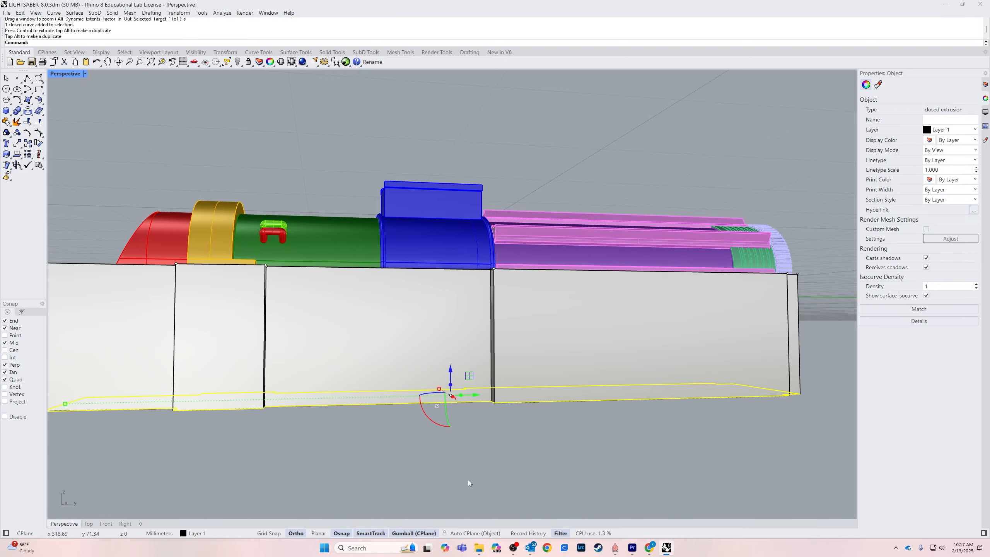
Show the hidden box parts again around the lightsaber and the extruded outline.
{"action": "right_click_drag", "start_coordinate": [468, 480], "coordinate": [565, 377]}
{"action": "scroll", "coordinate": [565, 378], "scroll_direction": "down", "scroll_amount": 5}
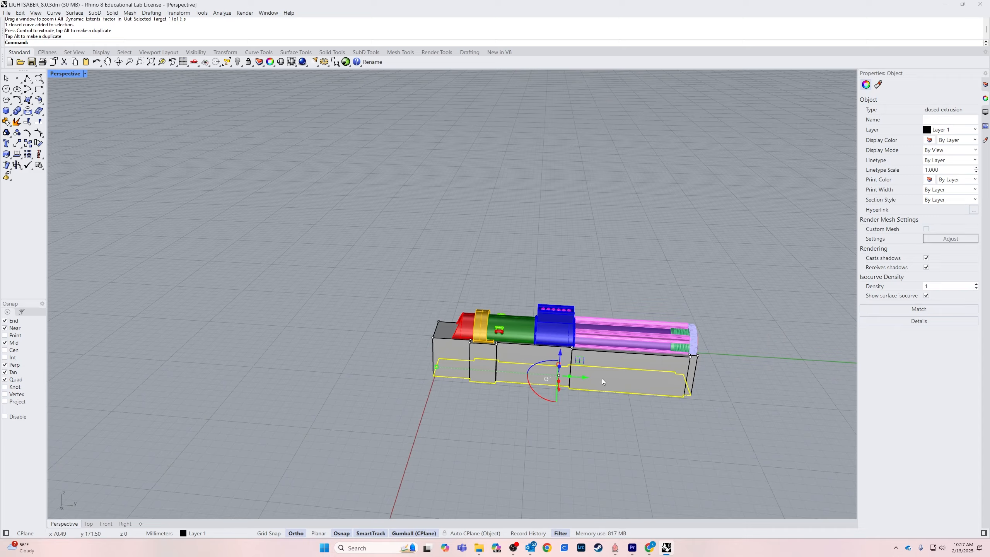
{"action": "middle_click", "coordinate": [584, 193]}
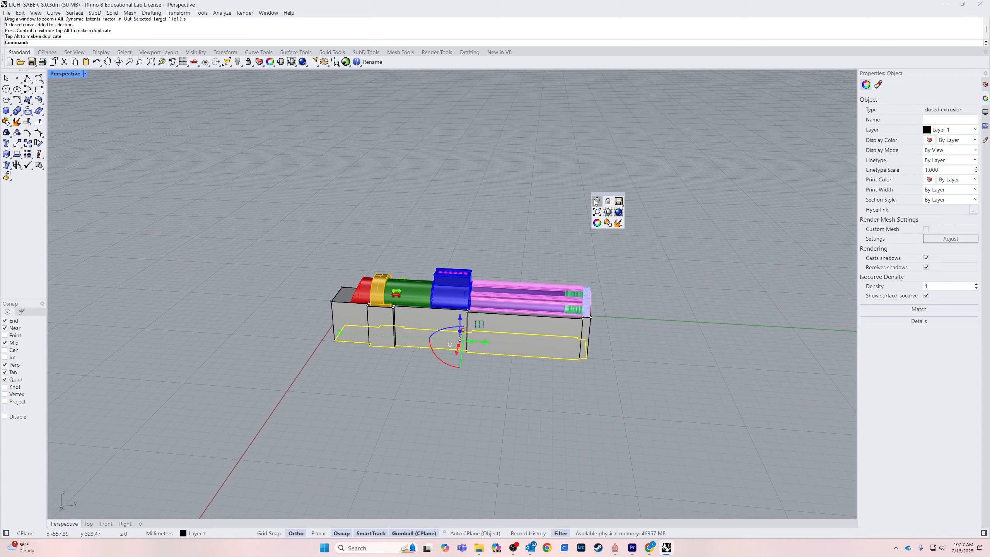
{"action": "left_click", "coordinate": [595, 199]}
Try hiding the box base around the lightsaber, and undo the hide.
{"action": "right_click_drag", "start_coordinate": [568, 402], "coordinate": [258, 320]}
{"action": "scroll", "coordinate": [448, 347], "scroll_direction": "up", "scroll_amount": 3}
{"action": "left_click", "coordinate": [350, 333]}
{"action": "left_click", "coordinate": [349, 331]}
{"action": "left_click", "coordinate": [245, 285]}
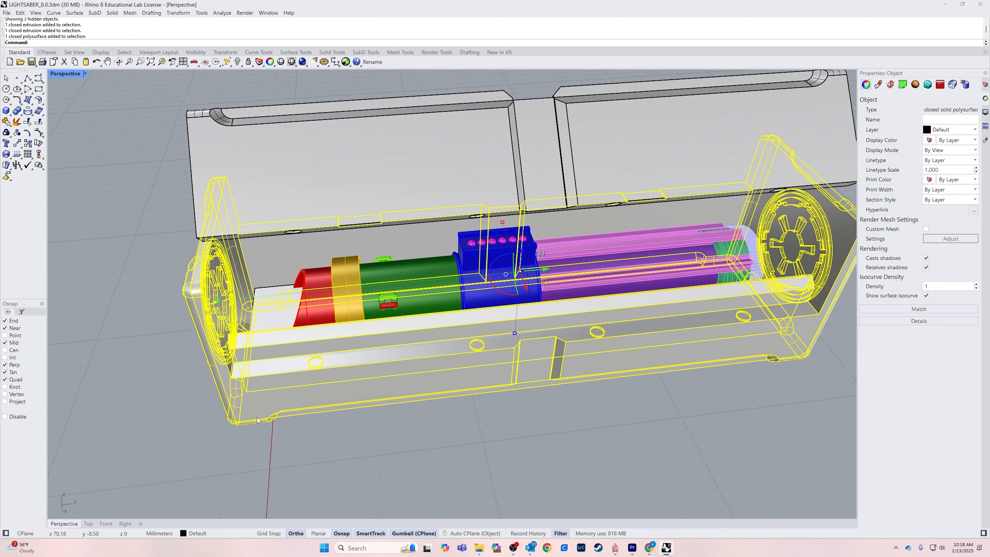
{"action": "left_click", "coordinate": [259, 325]}
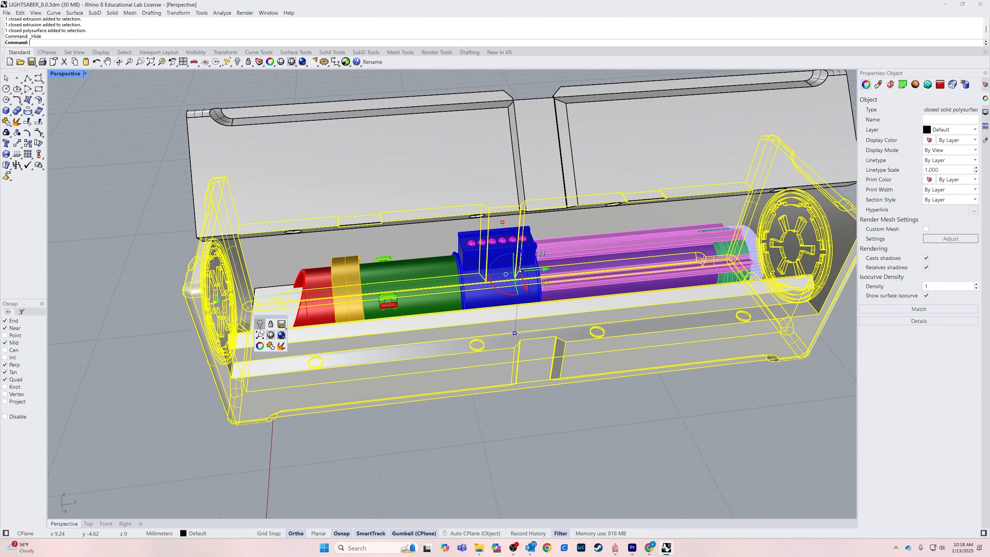
{"action": "left_click", "coordinate": [284, 347]}
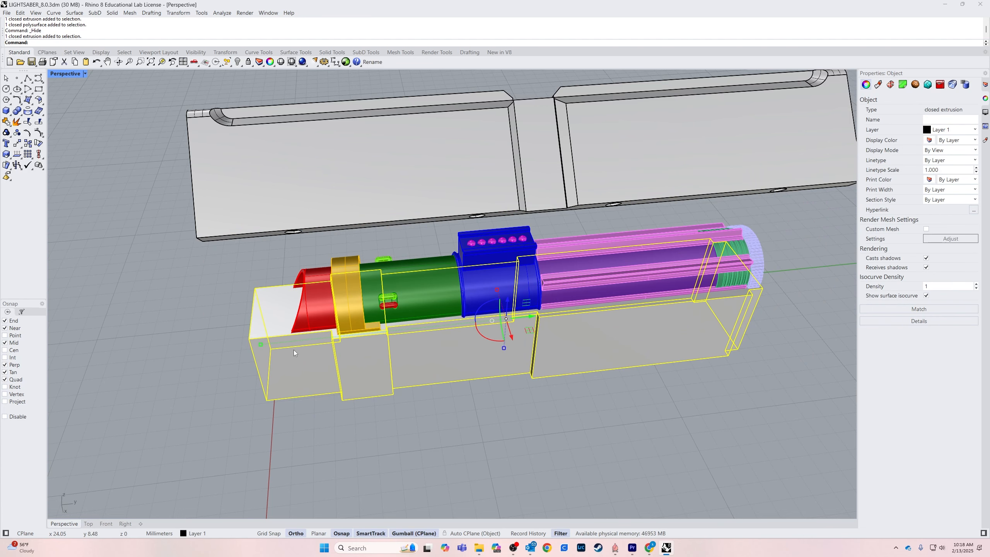
{"action": "key", "text": "ctrl+z"}
Isolate the box base so that the lid, lightsaber and extruded outline are hidden, and clear the selection.
{"action": "left_click", "coordinate": [285, 395]}
{"action": "left_click", "coordinate": [285, 395]}
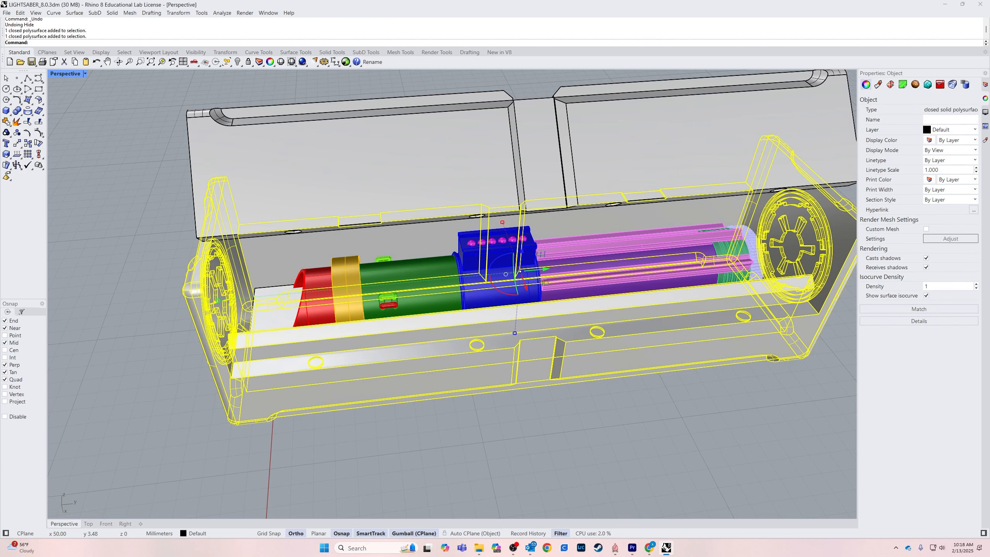
{"action": "key", "text": "Return"}
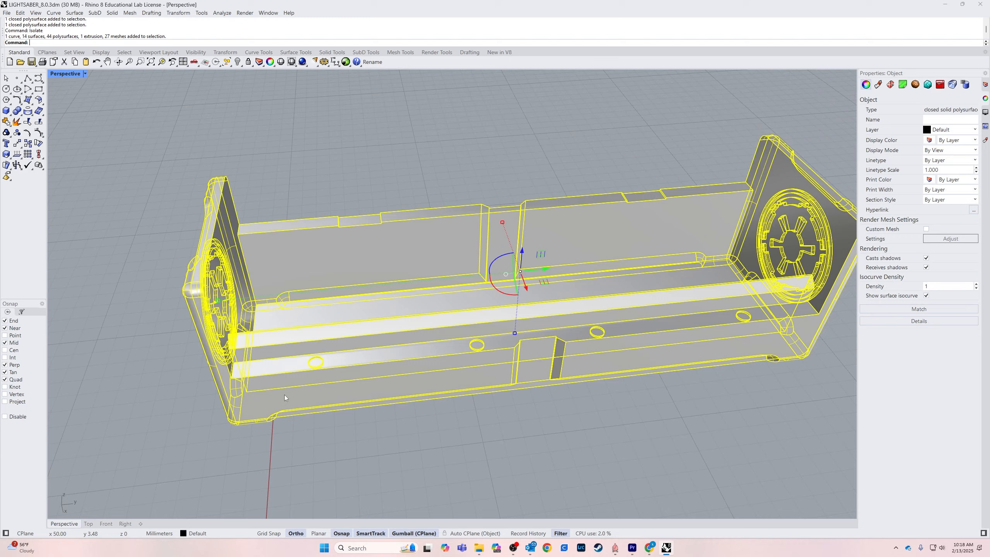
{"action": "key", "text": "Escape"}
Extrude the box base's inner floor surface upward with ExtrudeSrf into a solid block, up to the height of the side ledge.
{"action": "right_click_drag", "start_coordinate": [285, 394], "coordinate": [446, 444]}
{"action": "type", "text": "extrudesrf"}
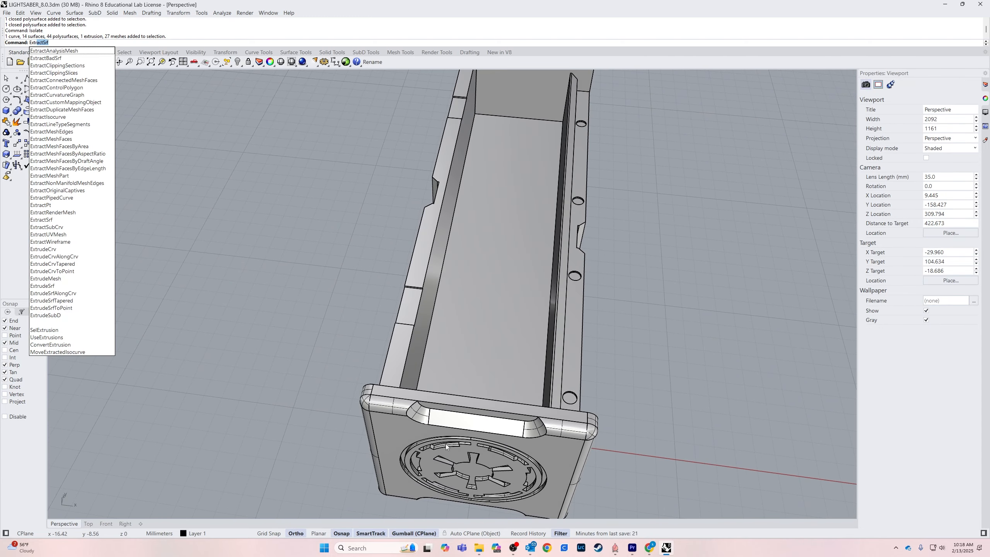
{"action": "key", "text": "Return"}
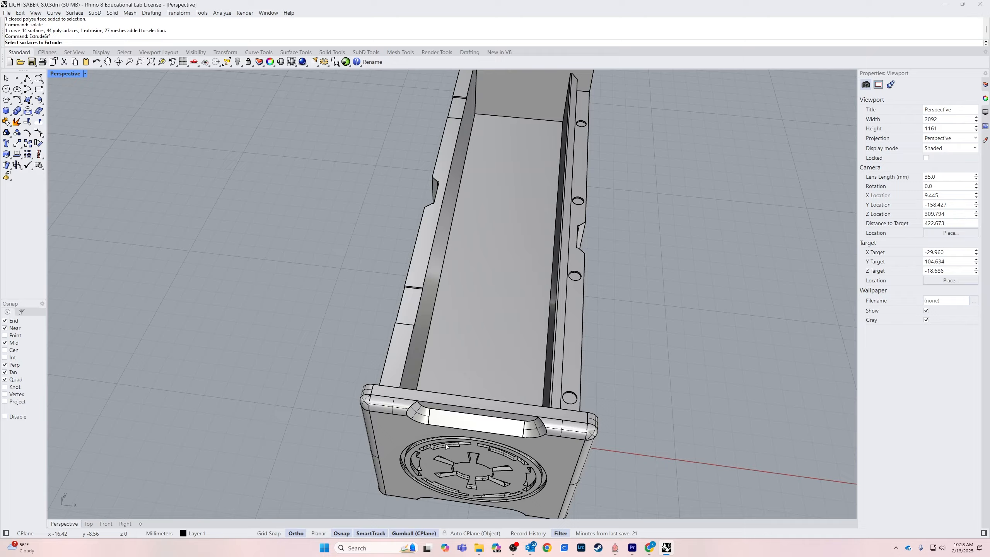
{"action": "left_click", "coordinate": [489, 269]}
{"action": "right_click_drag", "start_coordinate": [490, 269], "coordinate": [600, 274]}
{"action": "key", "text": "Return"}
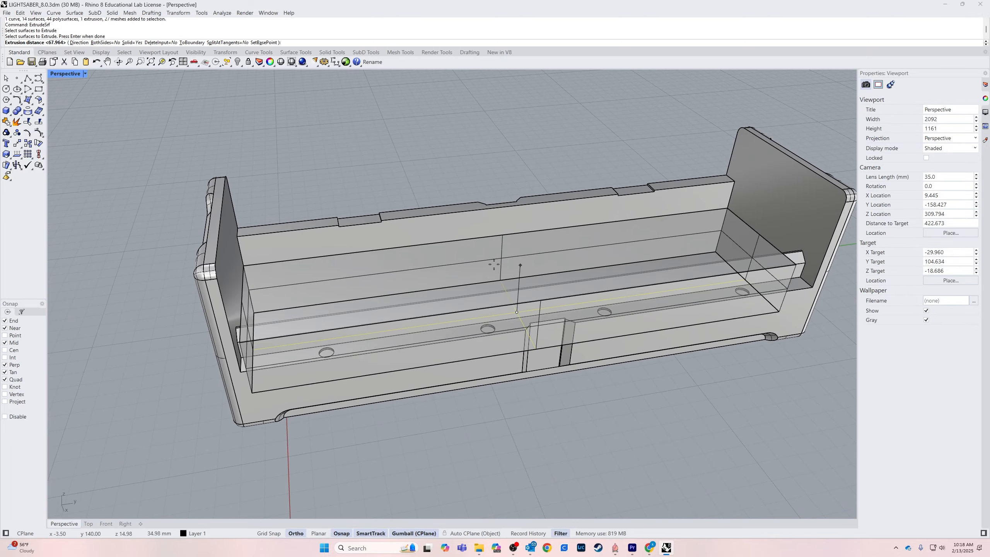
{"action": "right_click_drag", "start_coordinate": [494, 265], "coordinate": [504, 230]}
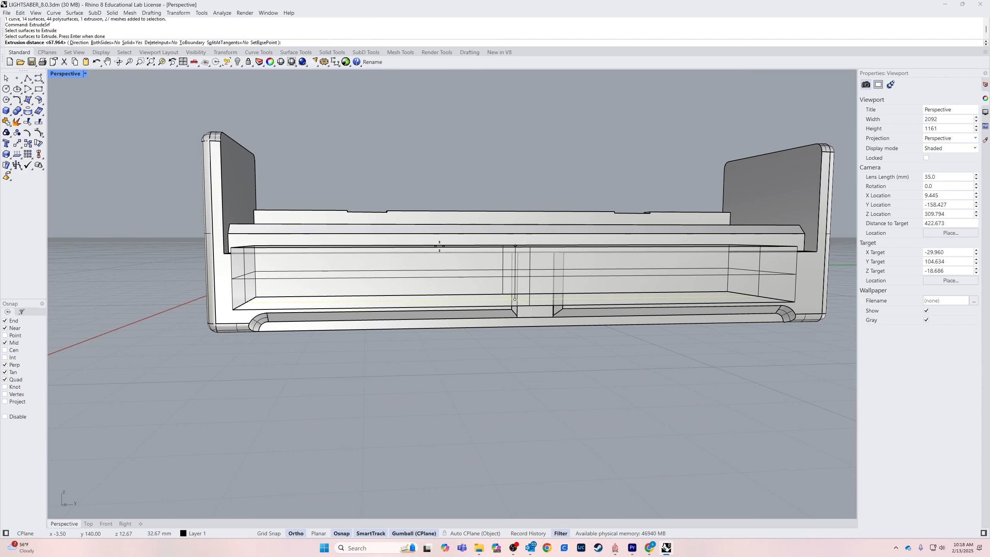
{"action": "left_click", "coordinate": [712, 245]}
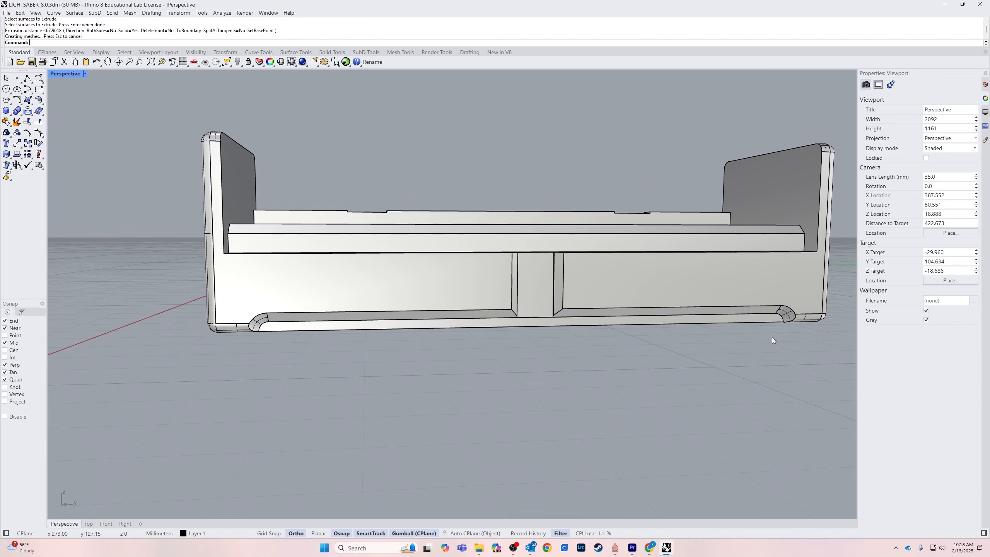
Select the new block inside the box base and show all the hidden objects again.
{"action": "right_click_drag", "start_coordinate": [772, 337], "coordinate": [740, 389]}
{"action": "left_click", "coordinate": [640, 280]}
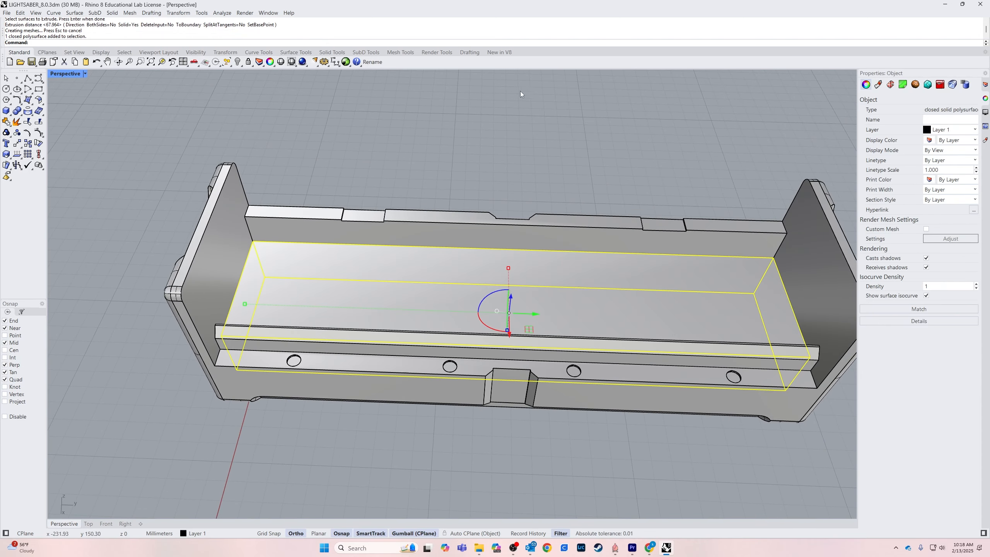
{"action": "middle_click", "coordinate": [541, 124]}
{"action": "right_click", "coordinate": [531, 118]}
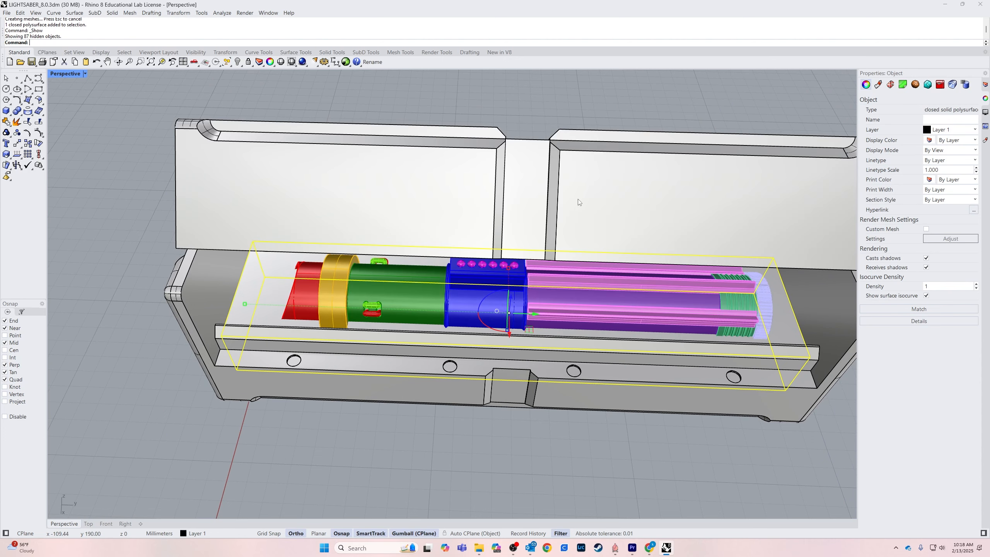
Hide the Imperial-emblem box base so the solid block and extruded outline beneath the lightsaber are exposed.
{"action": "right_click_drag", "start_coordinate": [363, 347], "coordinate": [383, 337]}
{"action": "key", "text": "Escape"}
{"action": "left_click", "coordinate": [280, 316]}
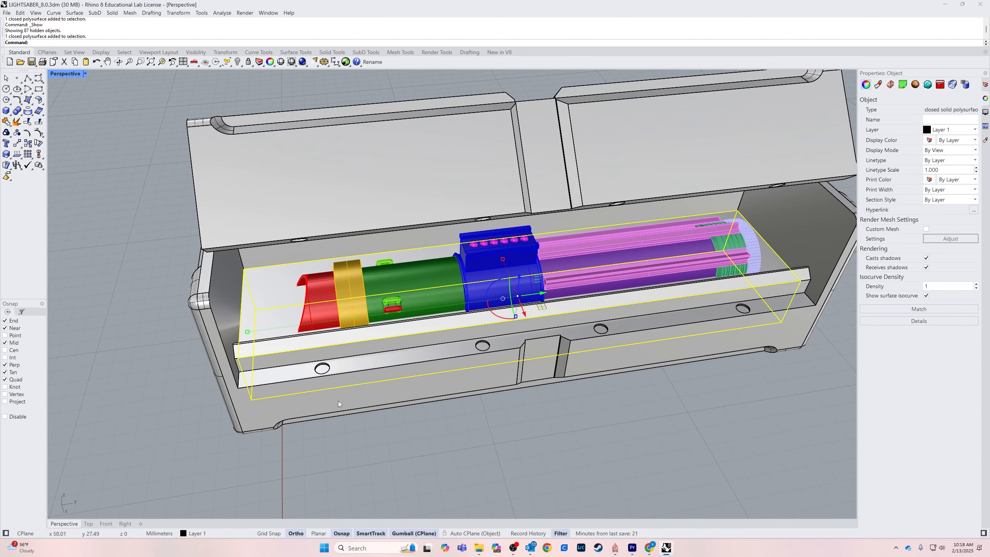
{"action": "left_click", "coordinate": [336, 418]}
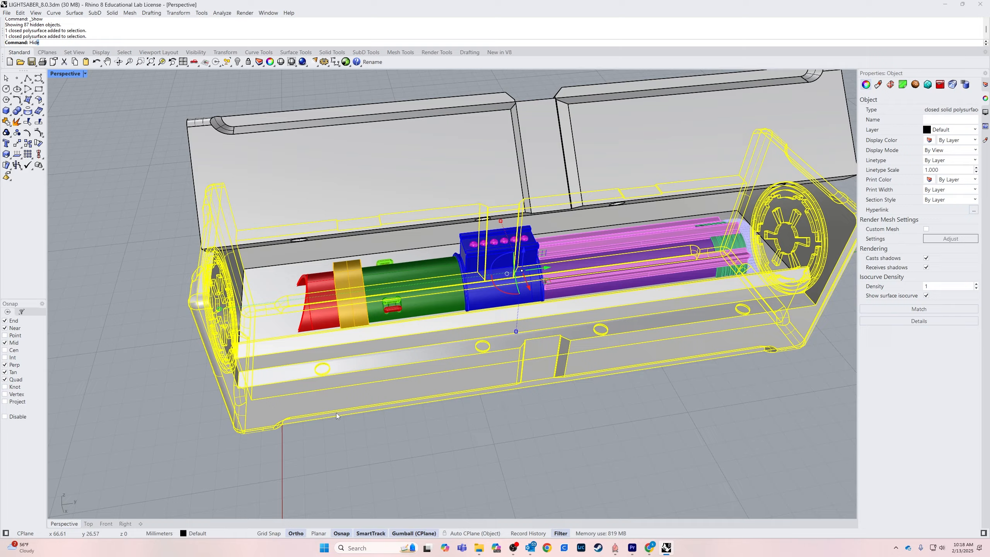
{"action": "key", "text": "ctrl+h"}
Compare the base heights of the extruded outline and the solid block in the Right view.
{"action": "left_click", "coordinate": [371, 388]}
{"action": "right_click_drag", "start_coordinate": [379, 434], "coordinate": [574, 382]}
{"action": "left_click_drag", "start_coordinate": [440, 253], "coordinate": [486, 219]}
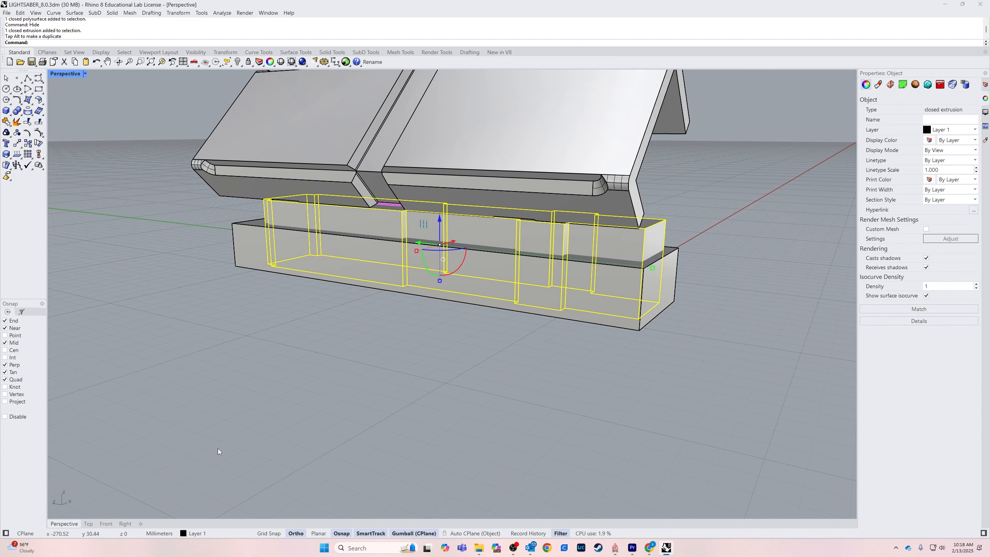
{"action": "left_click", "coordinate": [126, 523]}
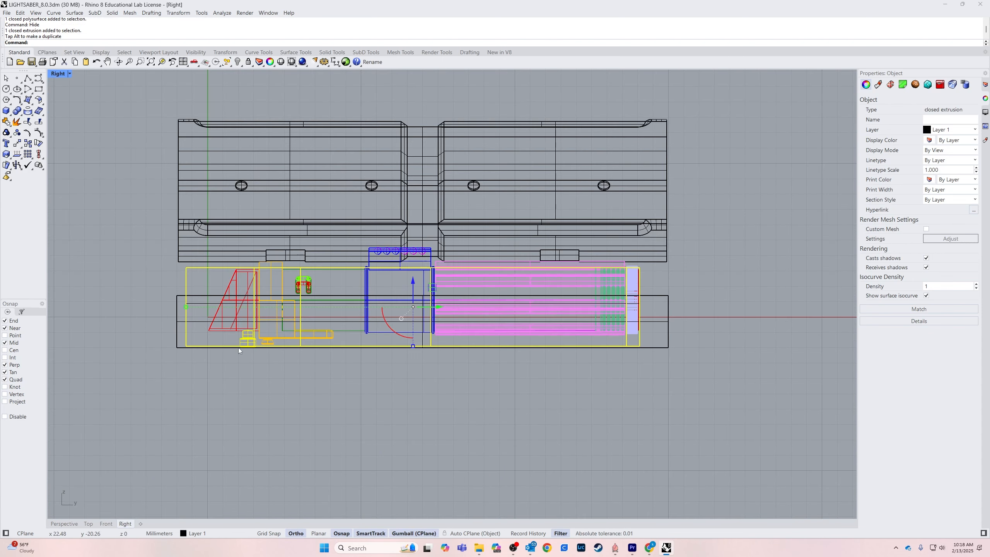
{"action": "scroll", "coordinate": [253, 362], "scroll_direction": "up", "scroll_amount": 3}
{"action": "right_click_drag", "start_coordinate": [300, 407], "coordinate": [307, 454]}
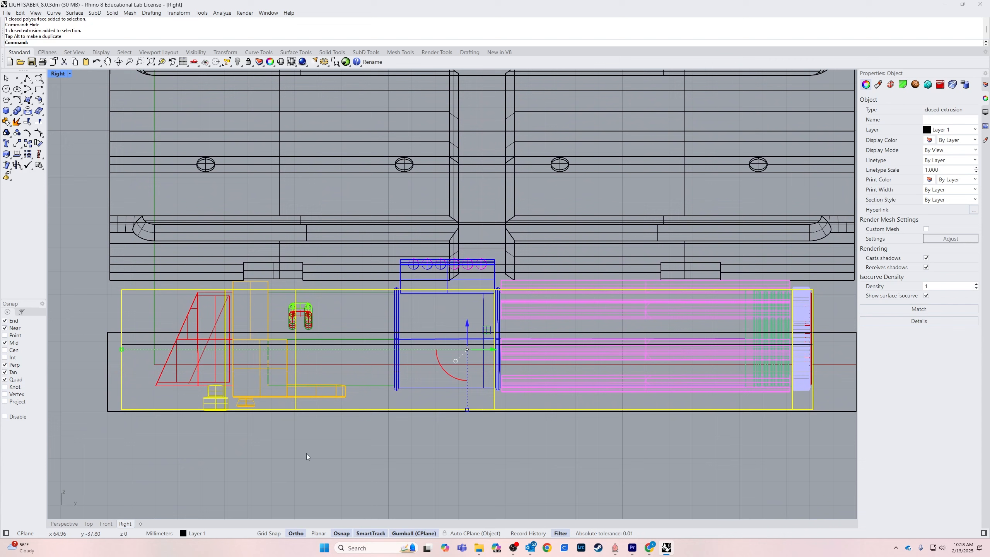
{"action": "left_click", "coordinate": [108, 361]}
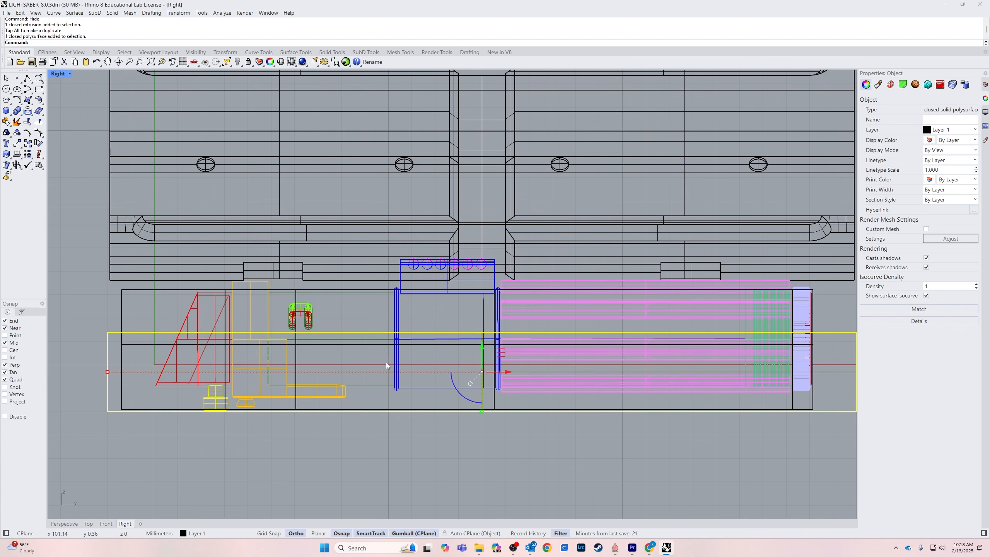
{"action": "left_click", "coordinate": [117, 312]}
{"action": "left_click", "coordinate": [124, 309]}
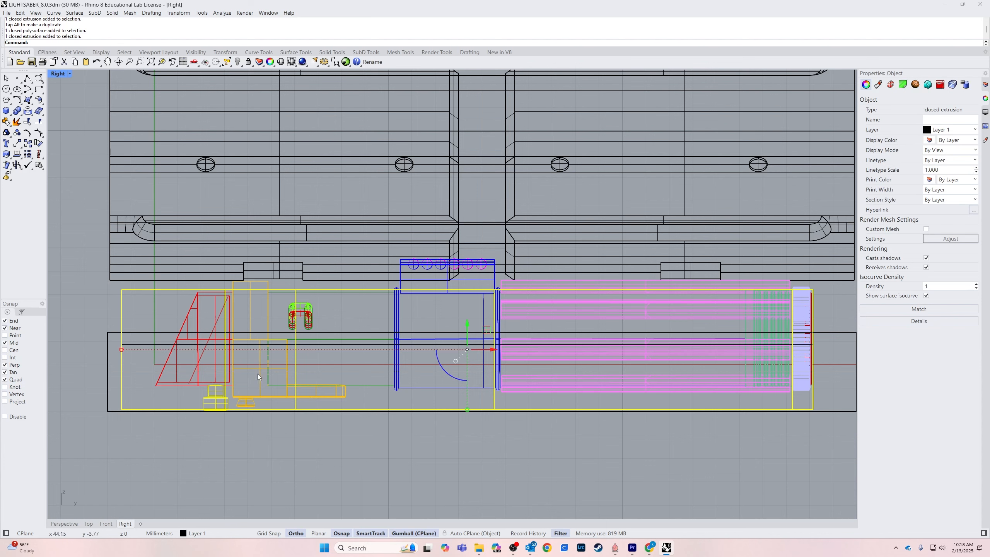
{"action": "left_click", "coordinate": [158, 331]}
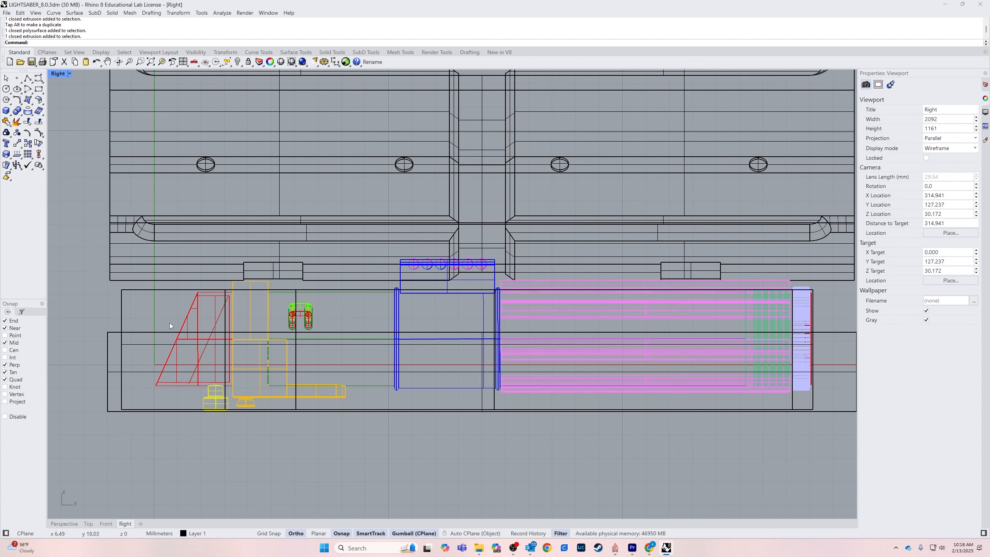
Move the solid block straight down until its underside lies below the extruded outline's base, and clear the selection.
{"action": "left_click", "coordinate": [116, 333]}
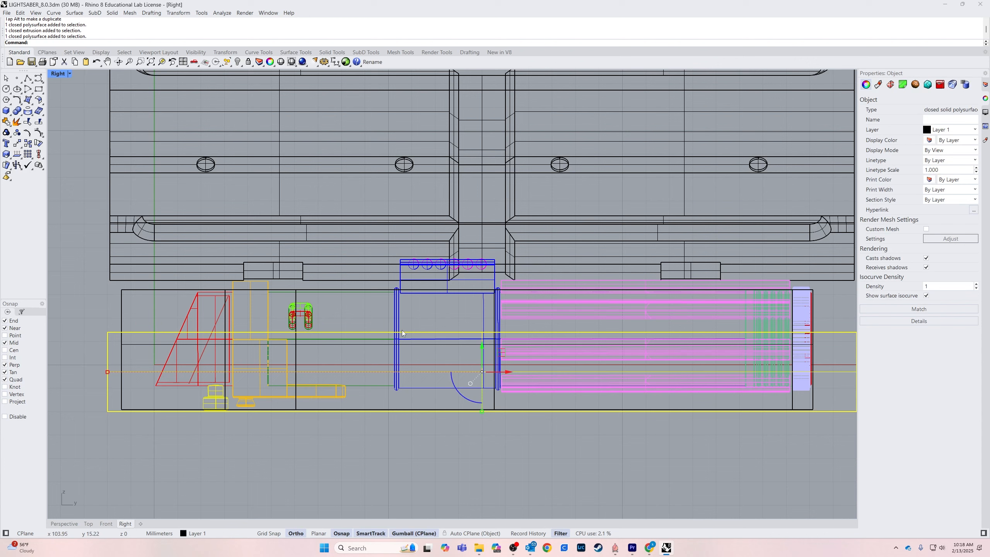
{"action": "left_click_drag", "start_coordinate": [483, 345], "coordinate": [483, 361]}
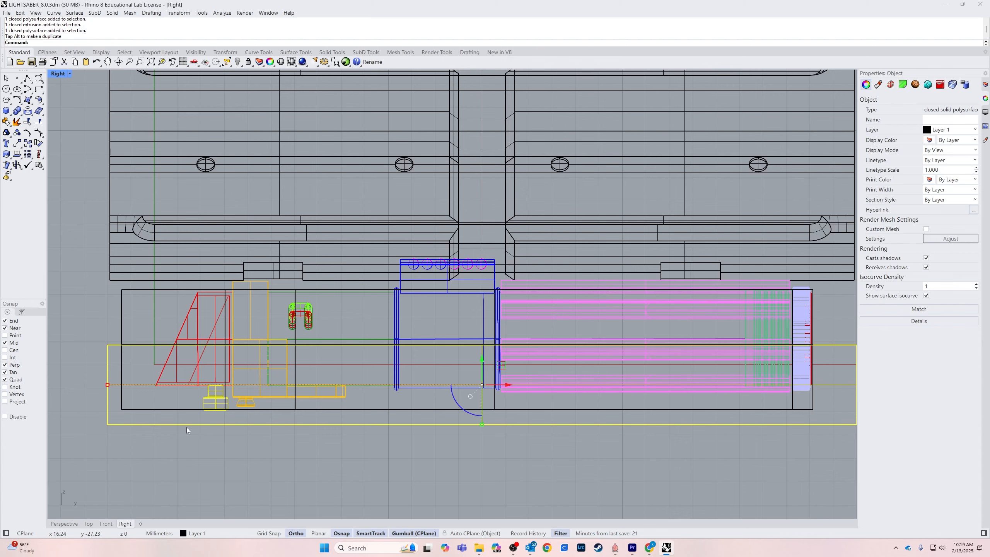
{"action": "left_click", "coordinate": [178, 408]}
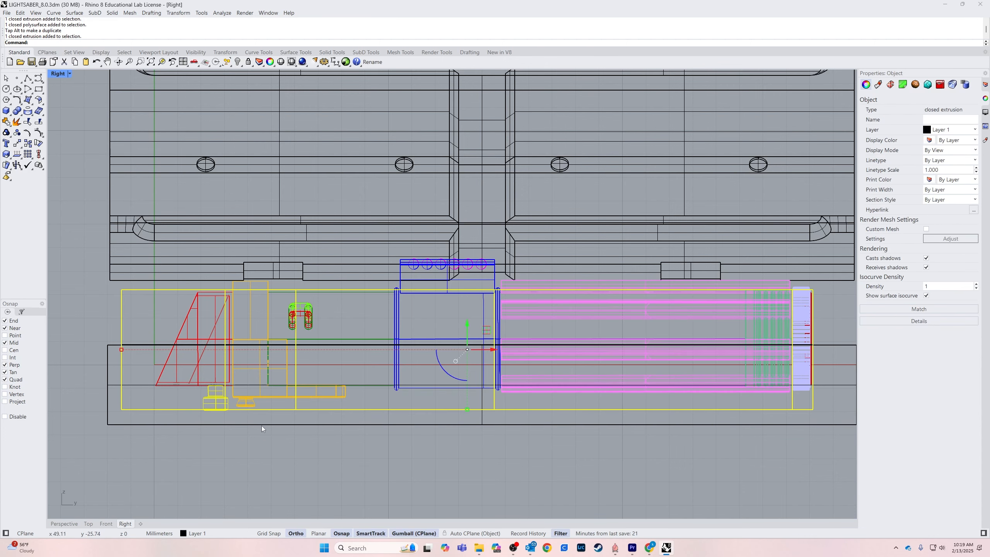
{"action": "key", "text": "Escape"}
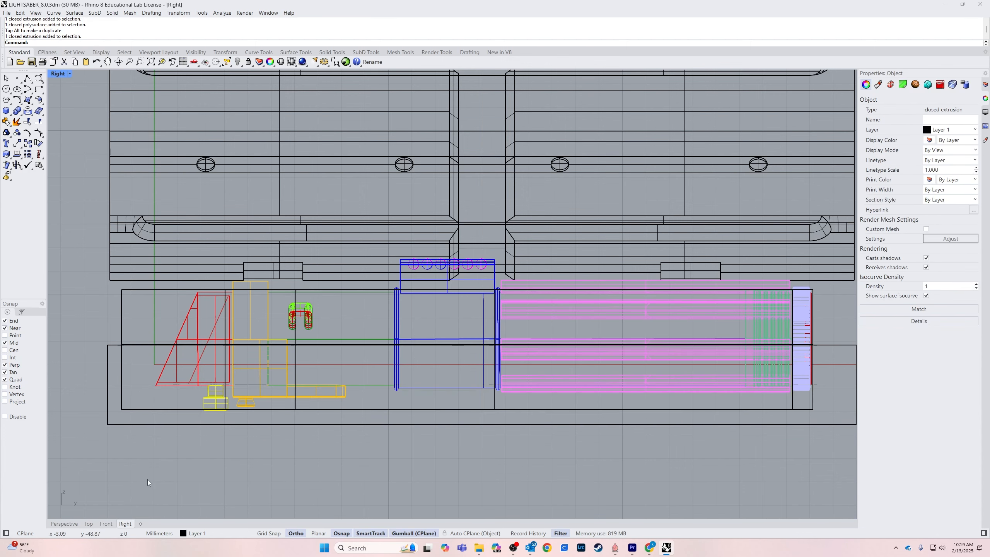
Return to the Perspective view and start BooleanDifference for cutting the extruded outline out of the solid block.
{"action": "left_click", "coordinate": [64, 524]}
{"action": "right_click_drag", "start_coordinate": [490, 499], "coordinate": [386, 351]}
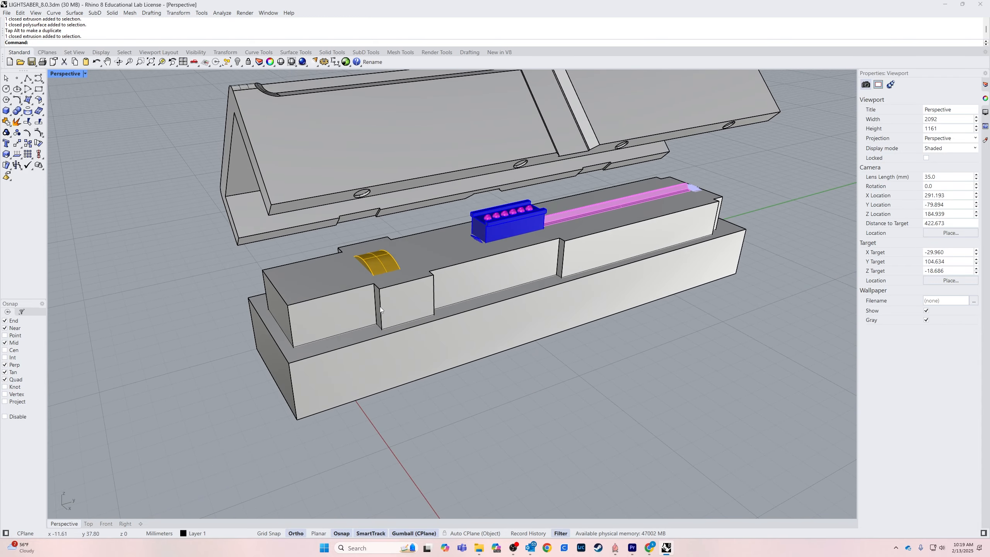
{"action": "left_click", "coordinate": [260, 365]}
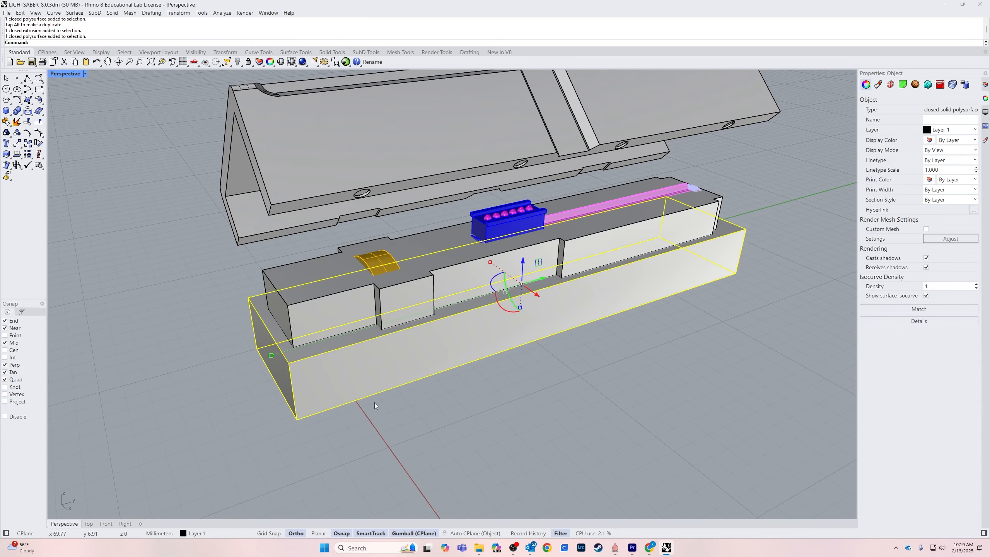
{"action": "left_click", "coordinate": [478, 452]}
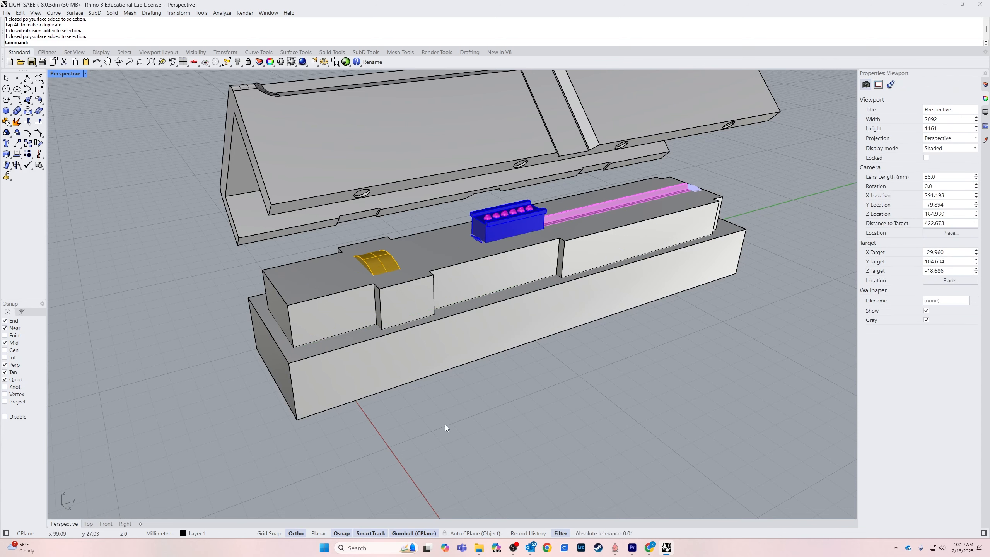
{"action": "type", "text": "Boolead"}
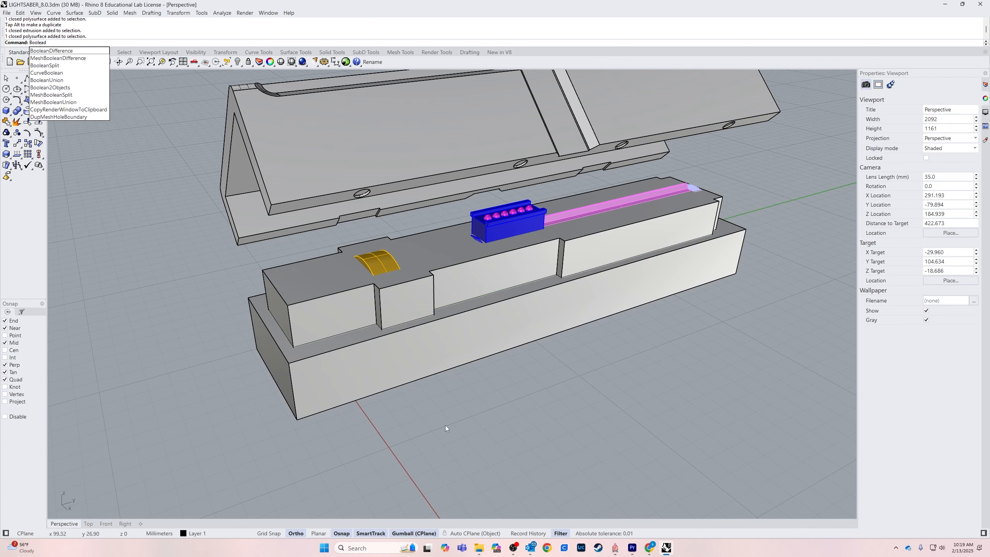
{"action": "key", "text": "Return"}
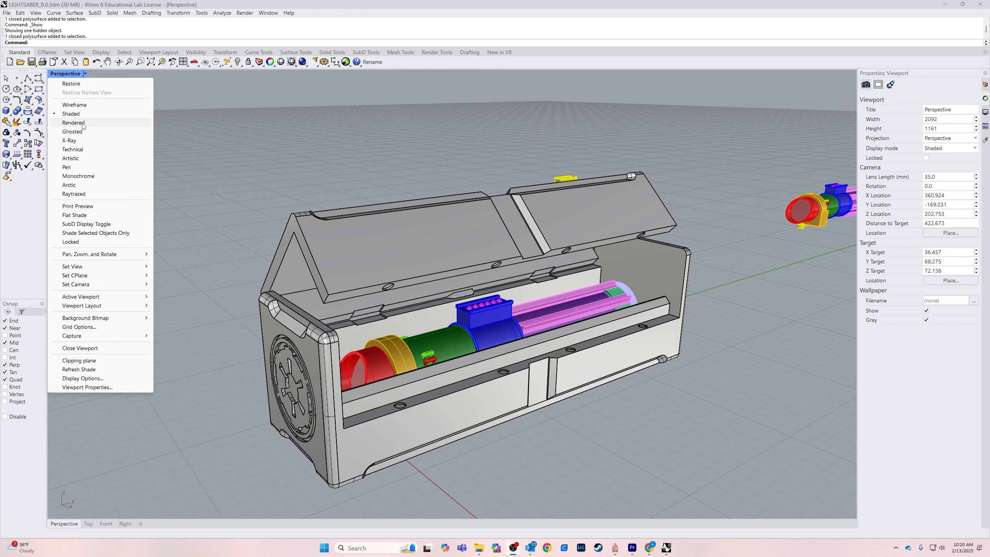
Set the Perspective viewport to the Rendered display mode and inspect the lightsaber seated in the open box.
{"action": "left_click", "coordinate": [84, 125]}
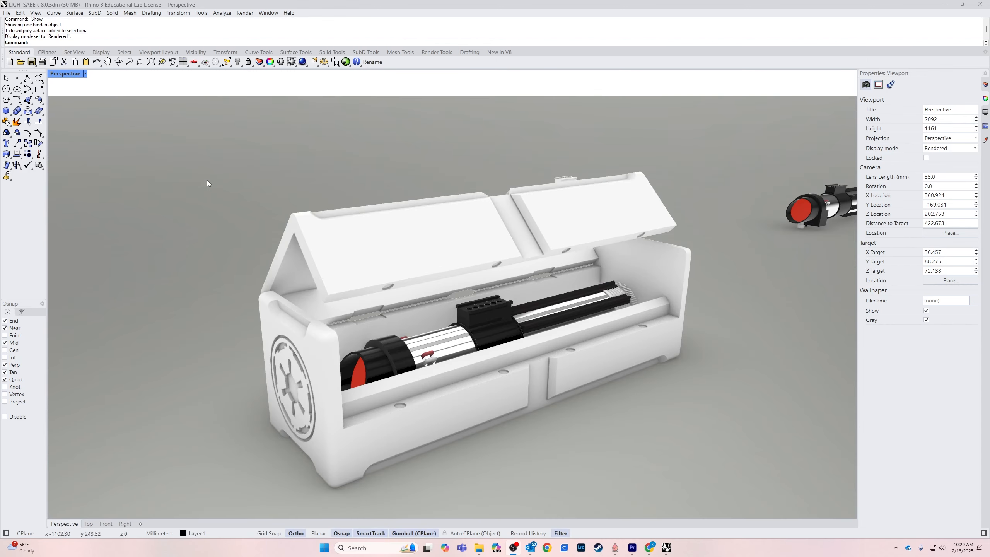
{"action": "right_click_drag", "start_coordinate": [298, 203], "coordinate": [213, 243]}
{"action": "scroll", "coordinate": [339, 318], "scroll_direction": "up", "scroll_amount": 6}
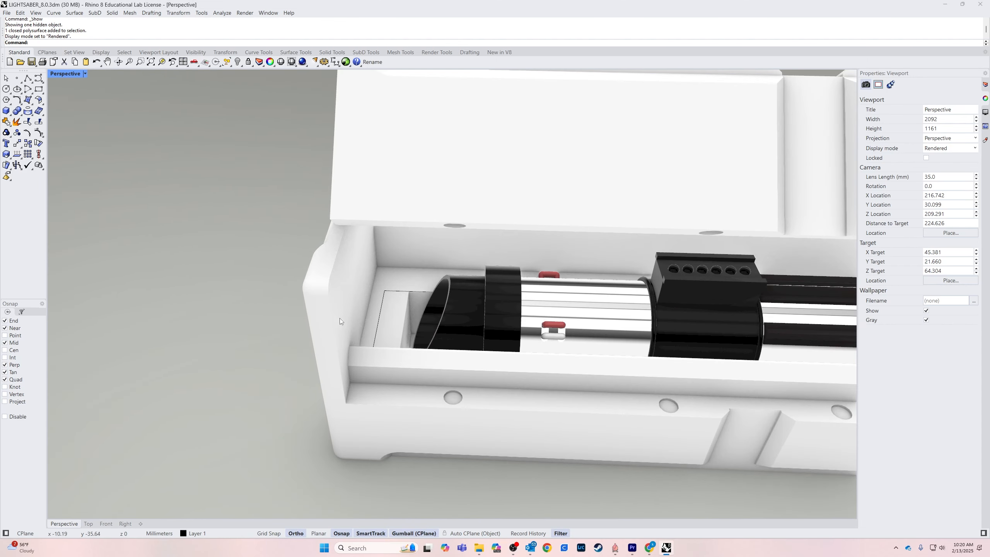
{"action": "scroll", "coordinate": [462, 311], "scroll_direction": "down", "scroll_amount": 8}
{"action": "right_click_drag", "start_coordinate": [461, 311], "coordinate": [516, 314]}
Select the box base and lid, and create a new Plastic material.
{"action": "left_click", "coordinate": [573, 346]}
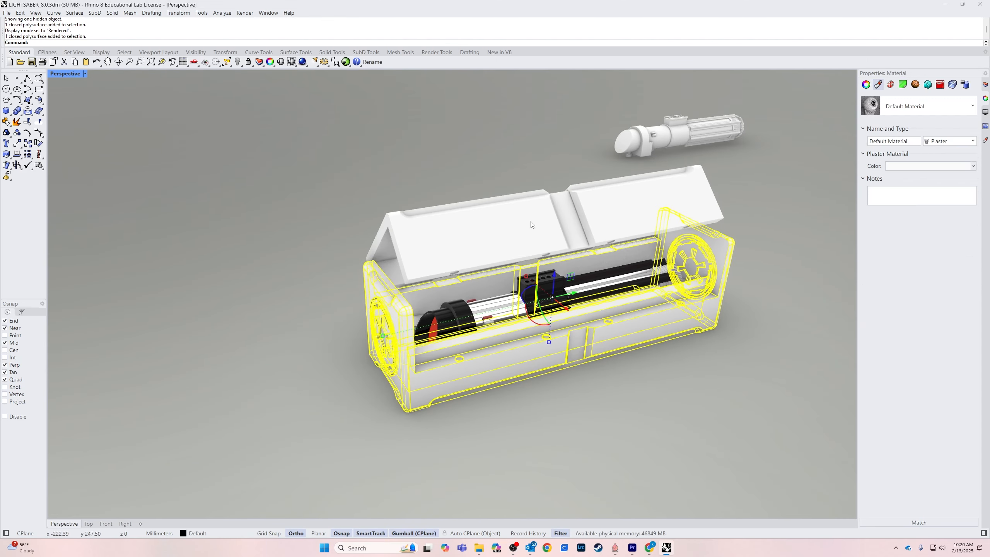
{"action": "left_click", "coordinate": [531, 224], "text": "shift"}
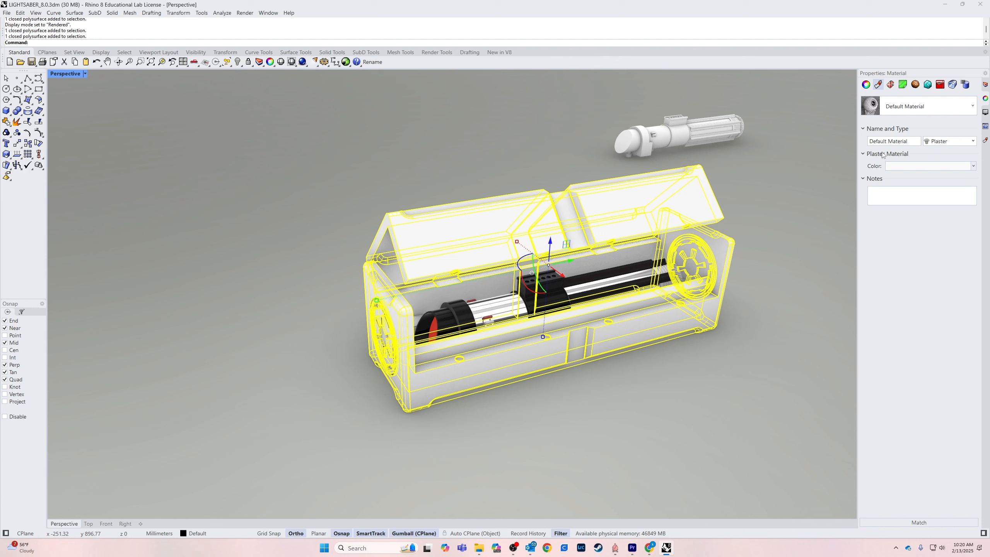
{"action": "left_click", "coordinate": [985, 140]}
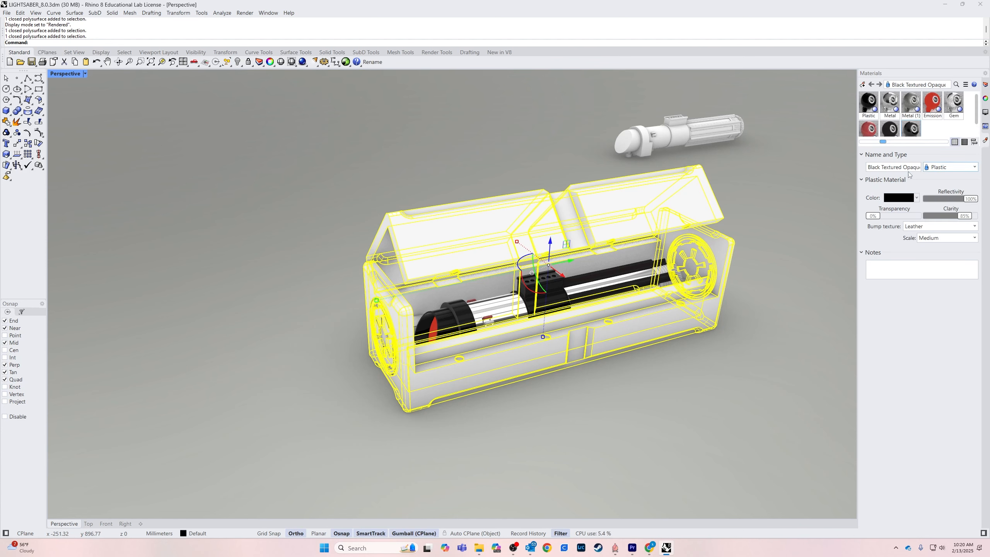
{"action": "left_click", "coordinate": [863, 84]}
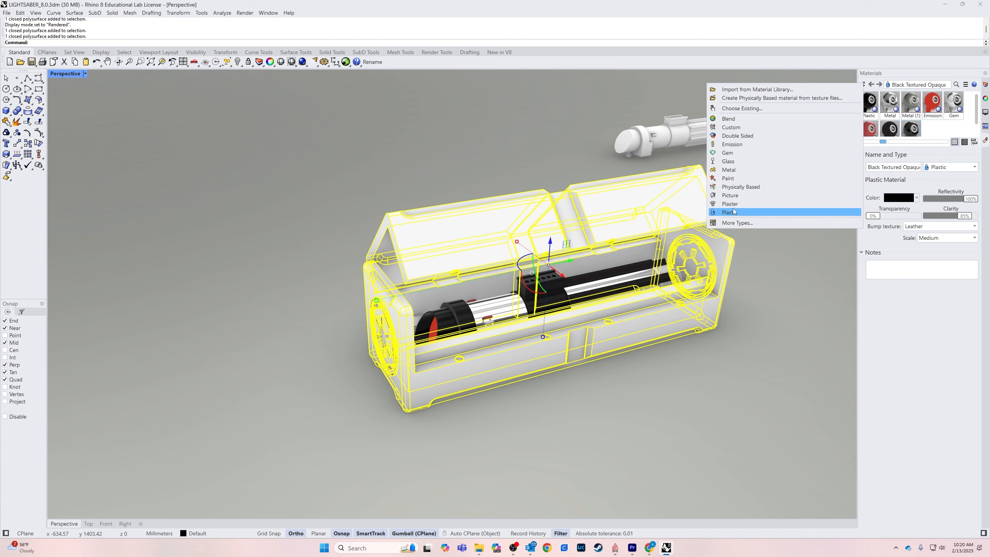
{"action": "left_click", "coordinate": [747, 212]}
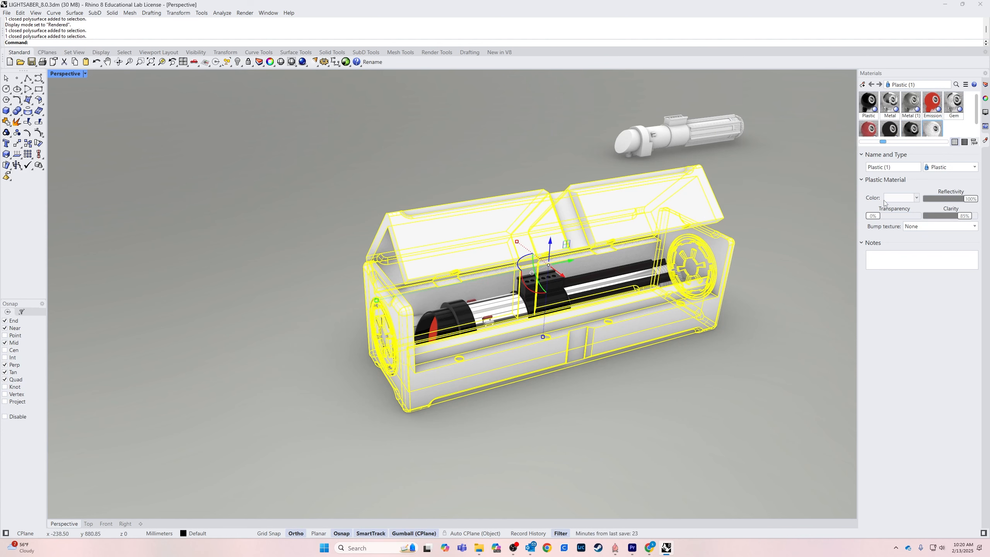
Set the new plastic's color to black (#000000) and assign the material to the box base and lid.
{"action": "left_click", "coordinate": [916, 197]}
{"action": "left_click_drag", "start_coordinate": [468, 271], "coordinate": [516, 304]}
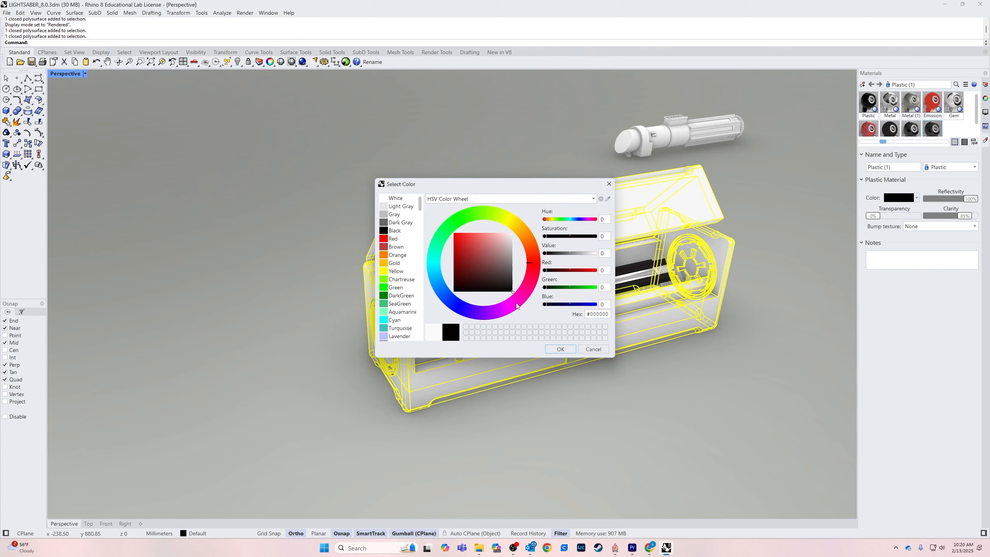
{"action": "left_click", "coordinate": [556, 352]}
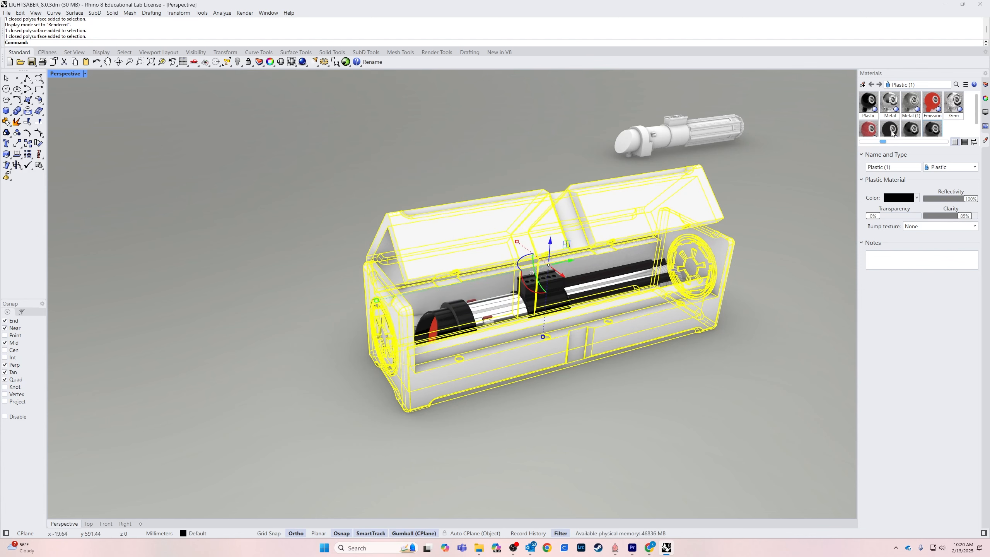
{"action": "left_click_drag", "start_coordinate": [933, 133], "coordinate": [671, 220]}
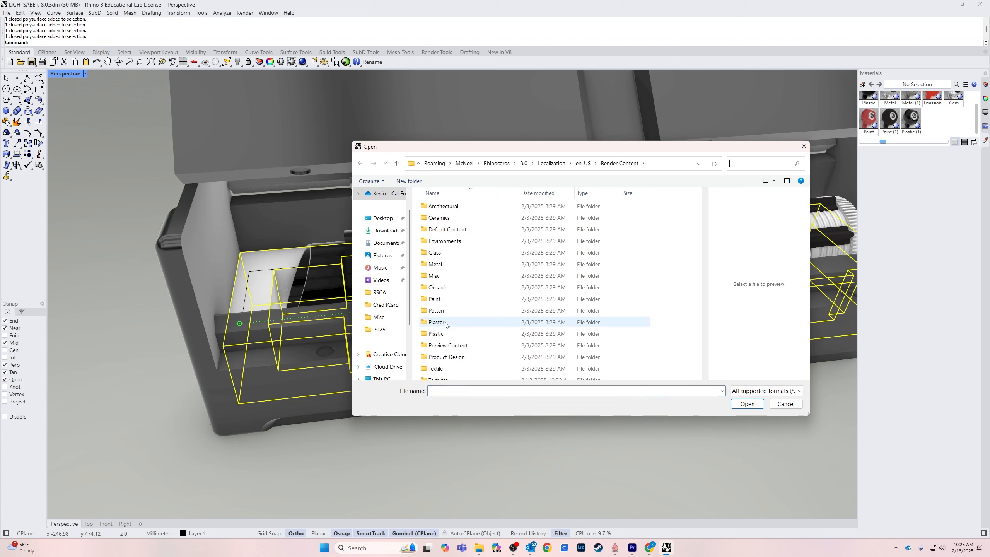
Open the Plastic folder of the render material library for the selected insert.
{"action": "double_click", "coordinate": [436, 334]}
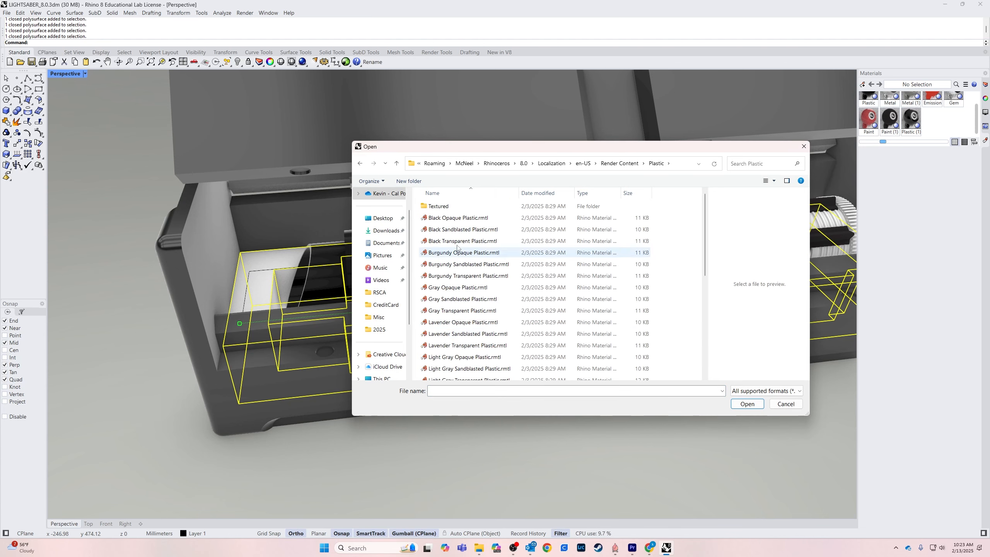